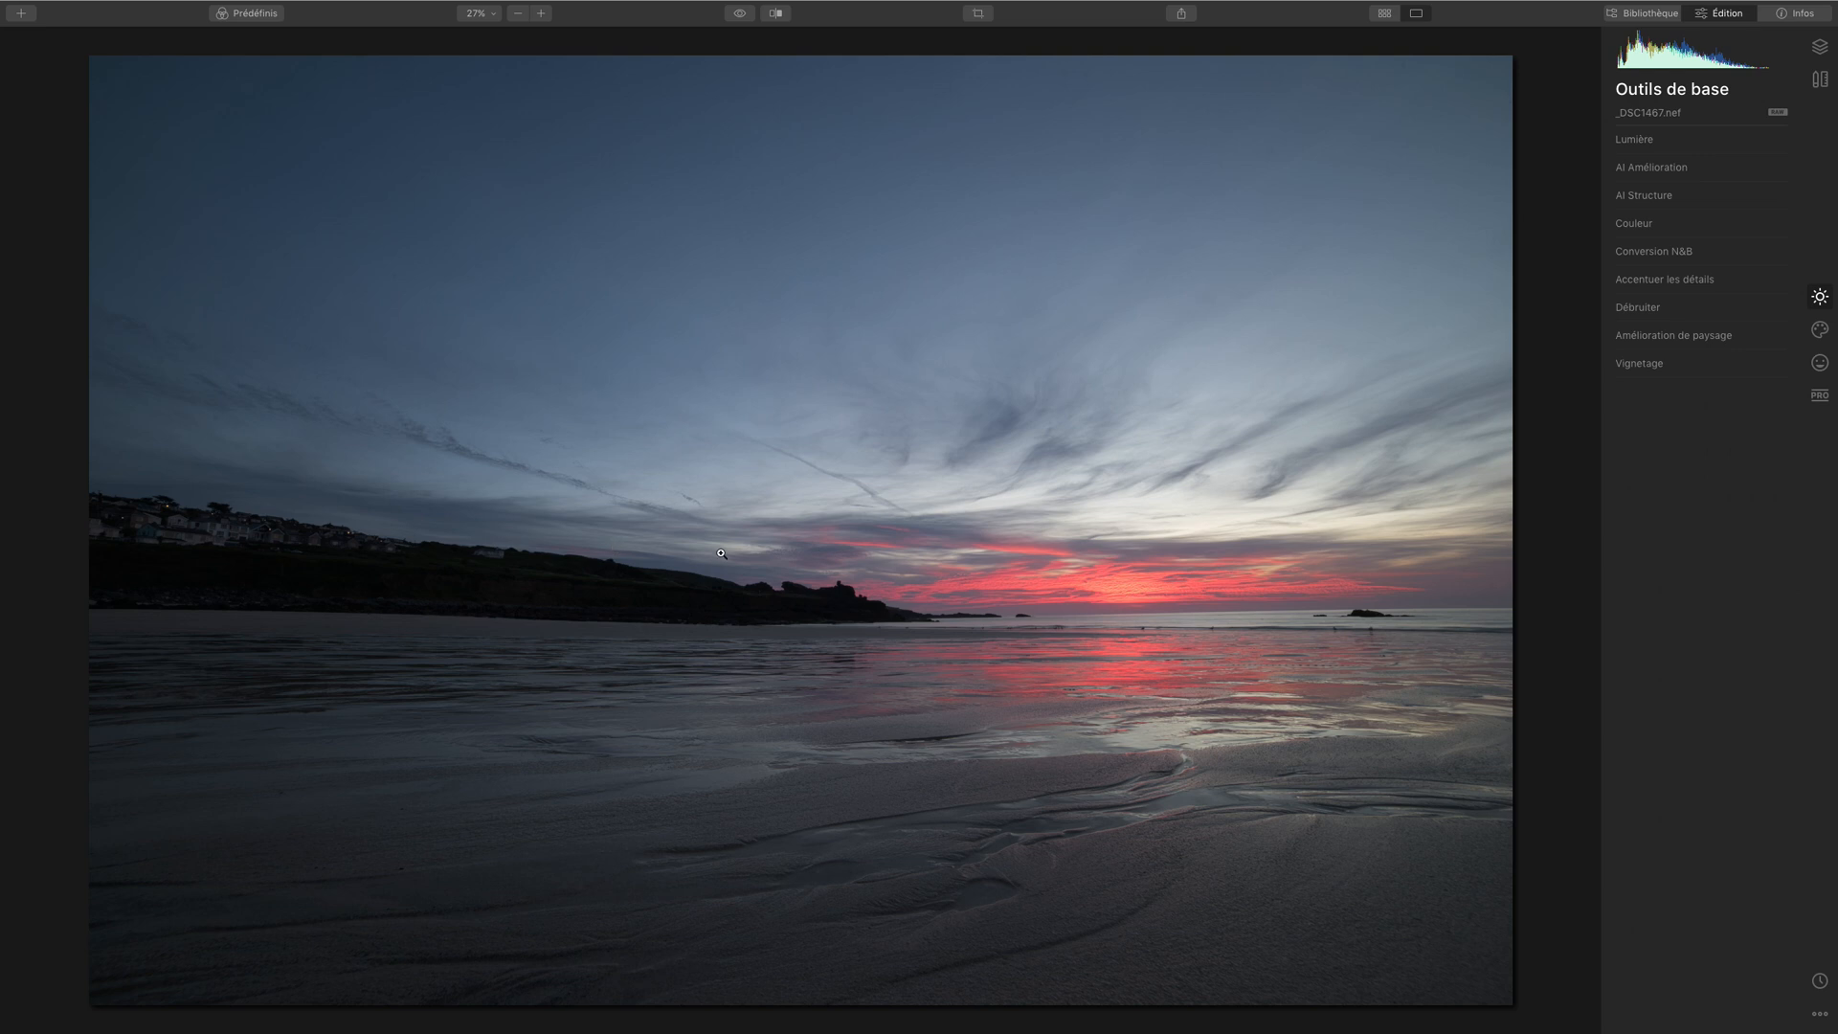
Step: Enable automatic distortion corrections, chromatic aberration removal and fringe removal in the lens and geometry settings
{"action": "left_click", "coordinate": [233, 542]}
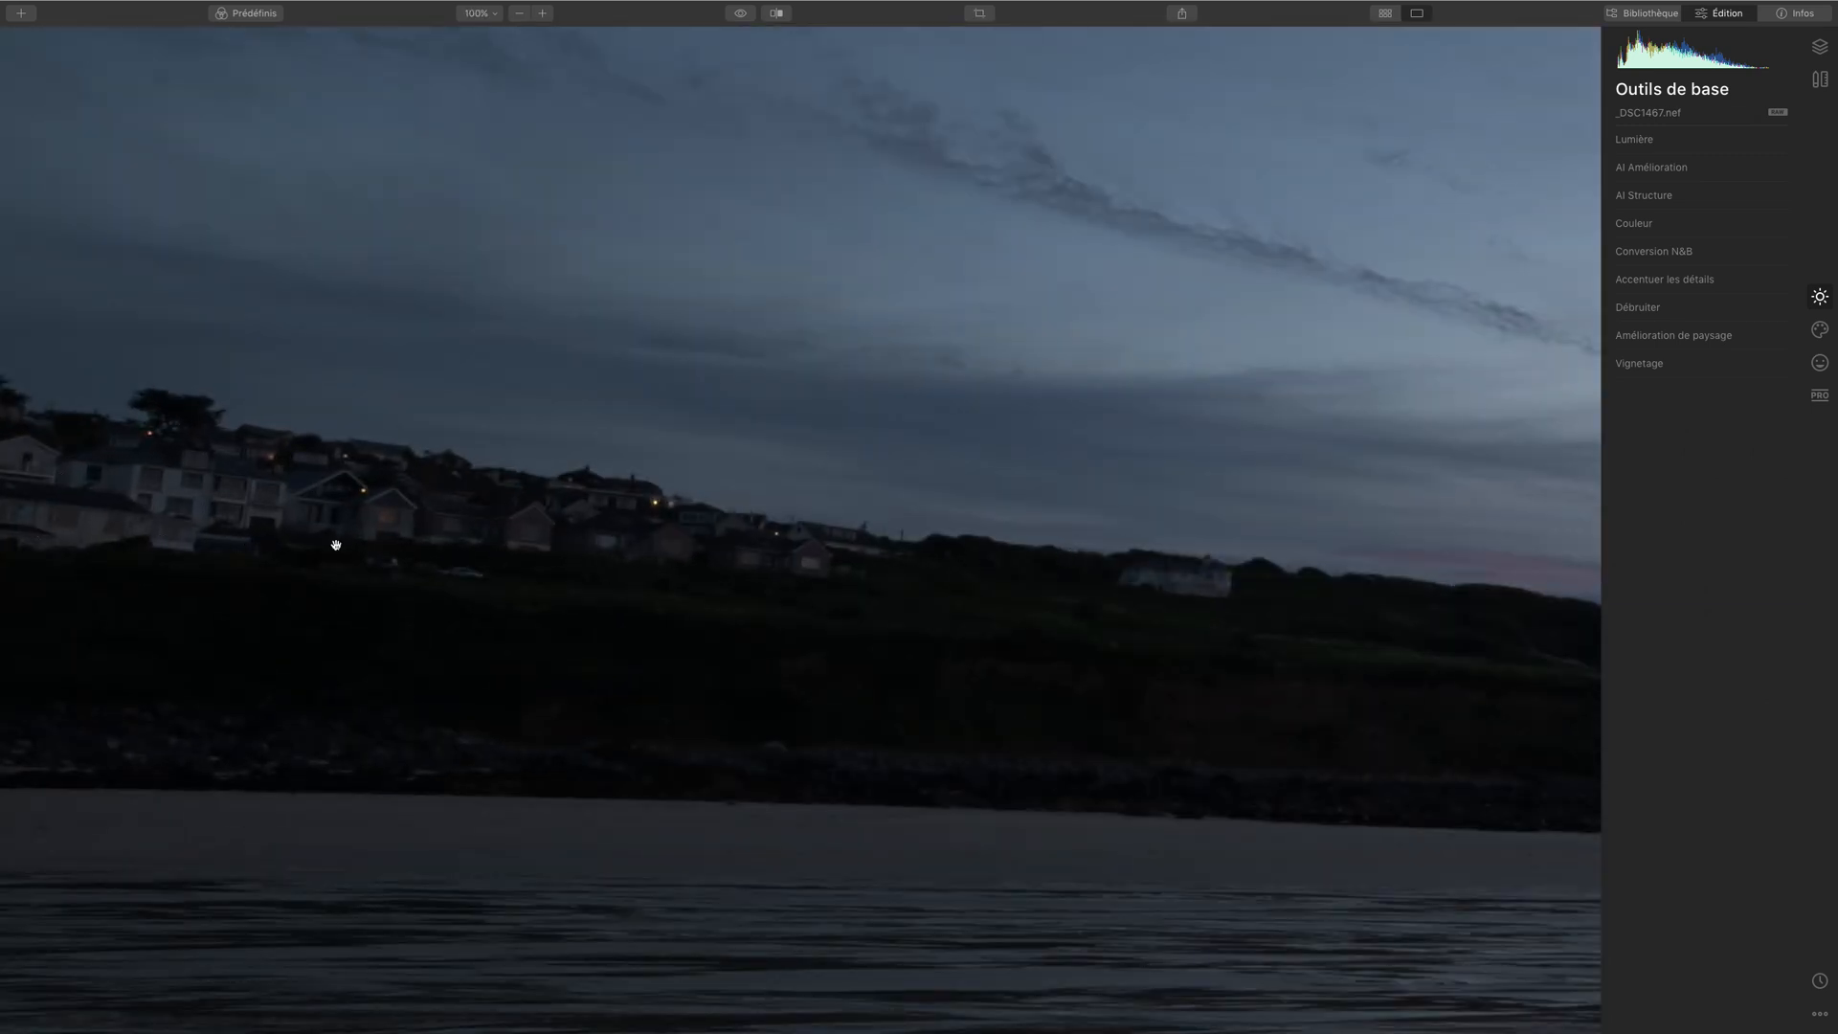
{"action": "left_click", "coordinate": [560, 565]}
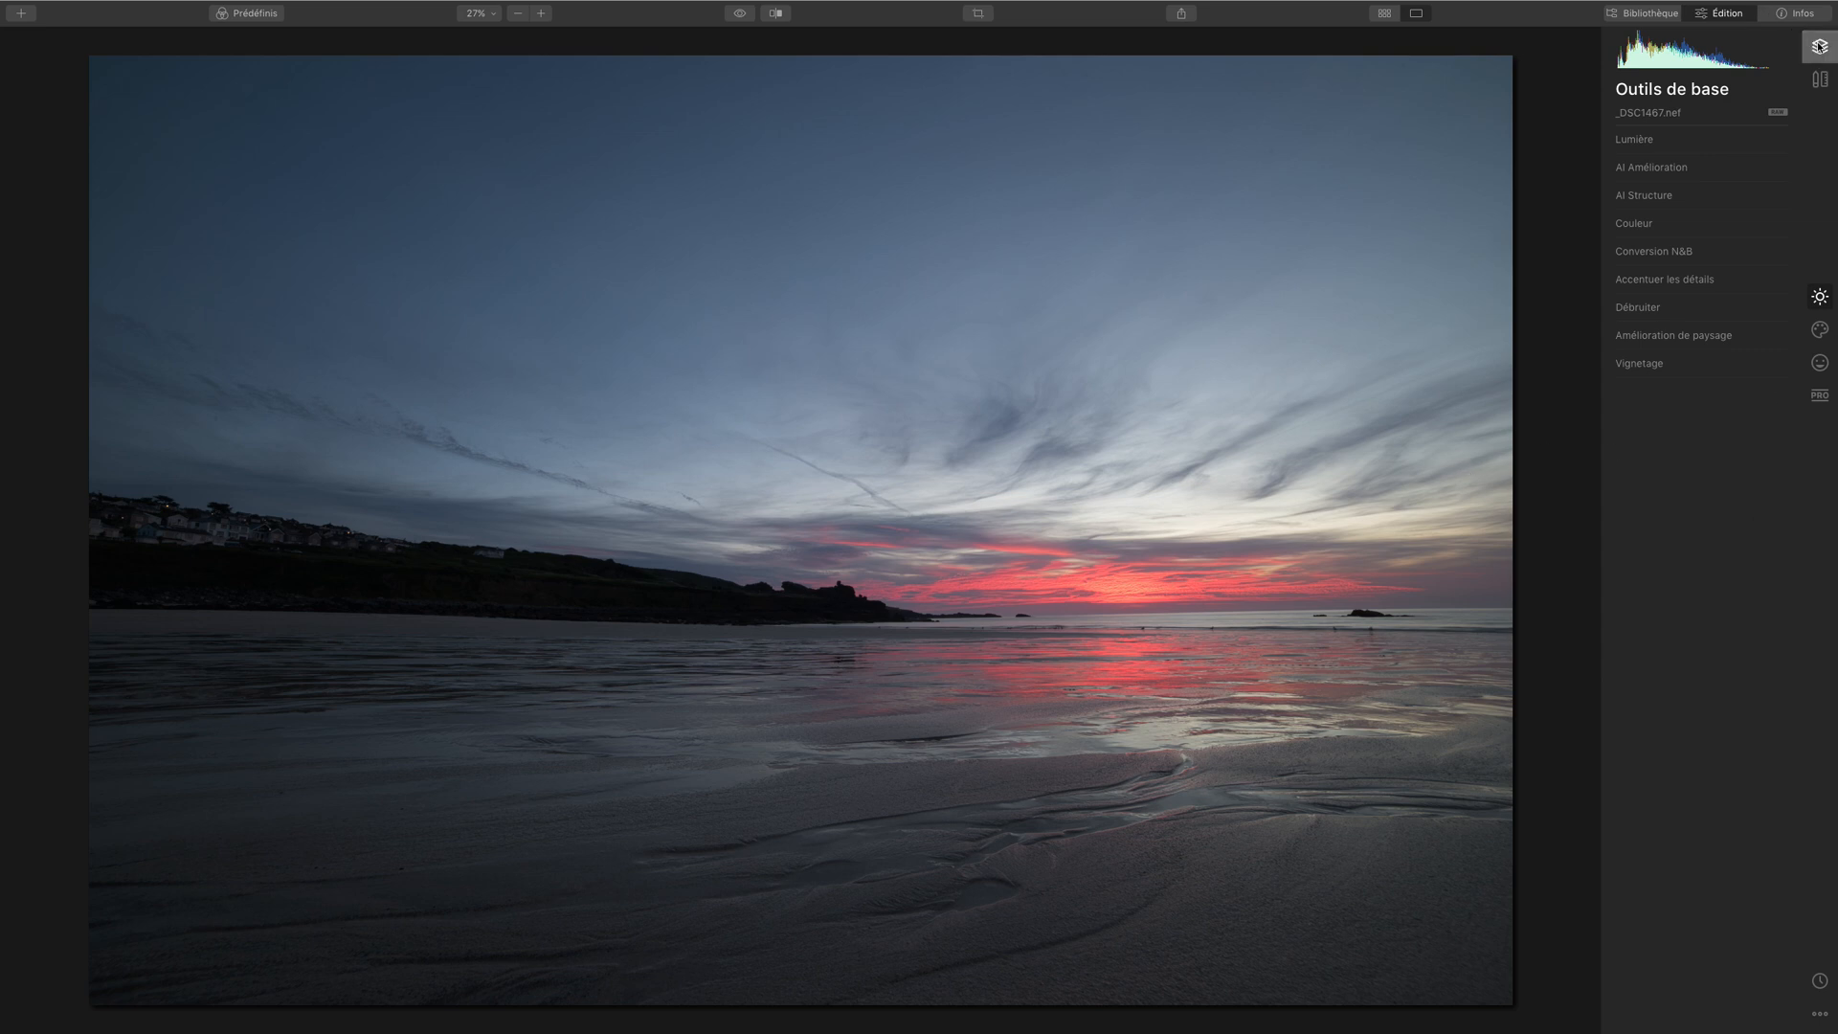
{"action": "left_click", "coordinate": [1821, 78]}
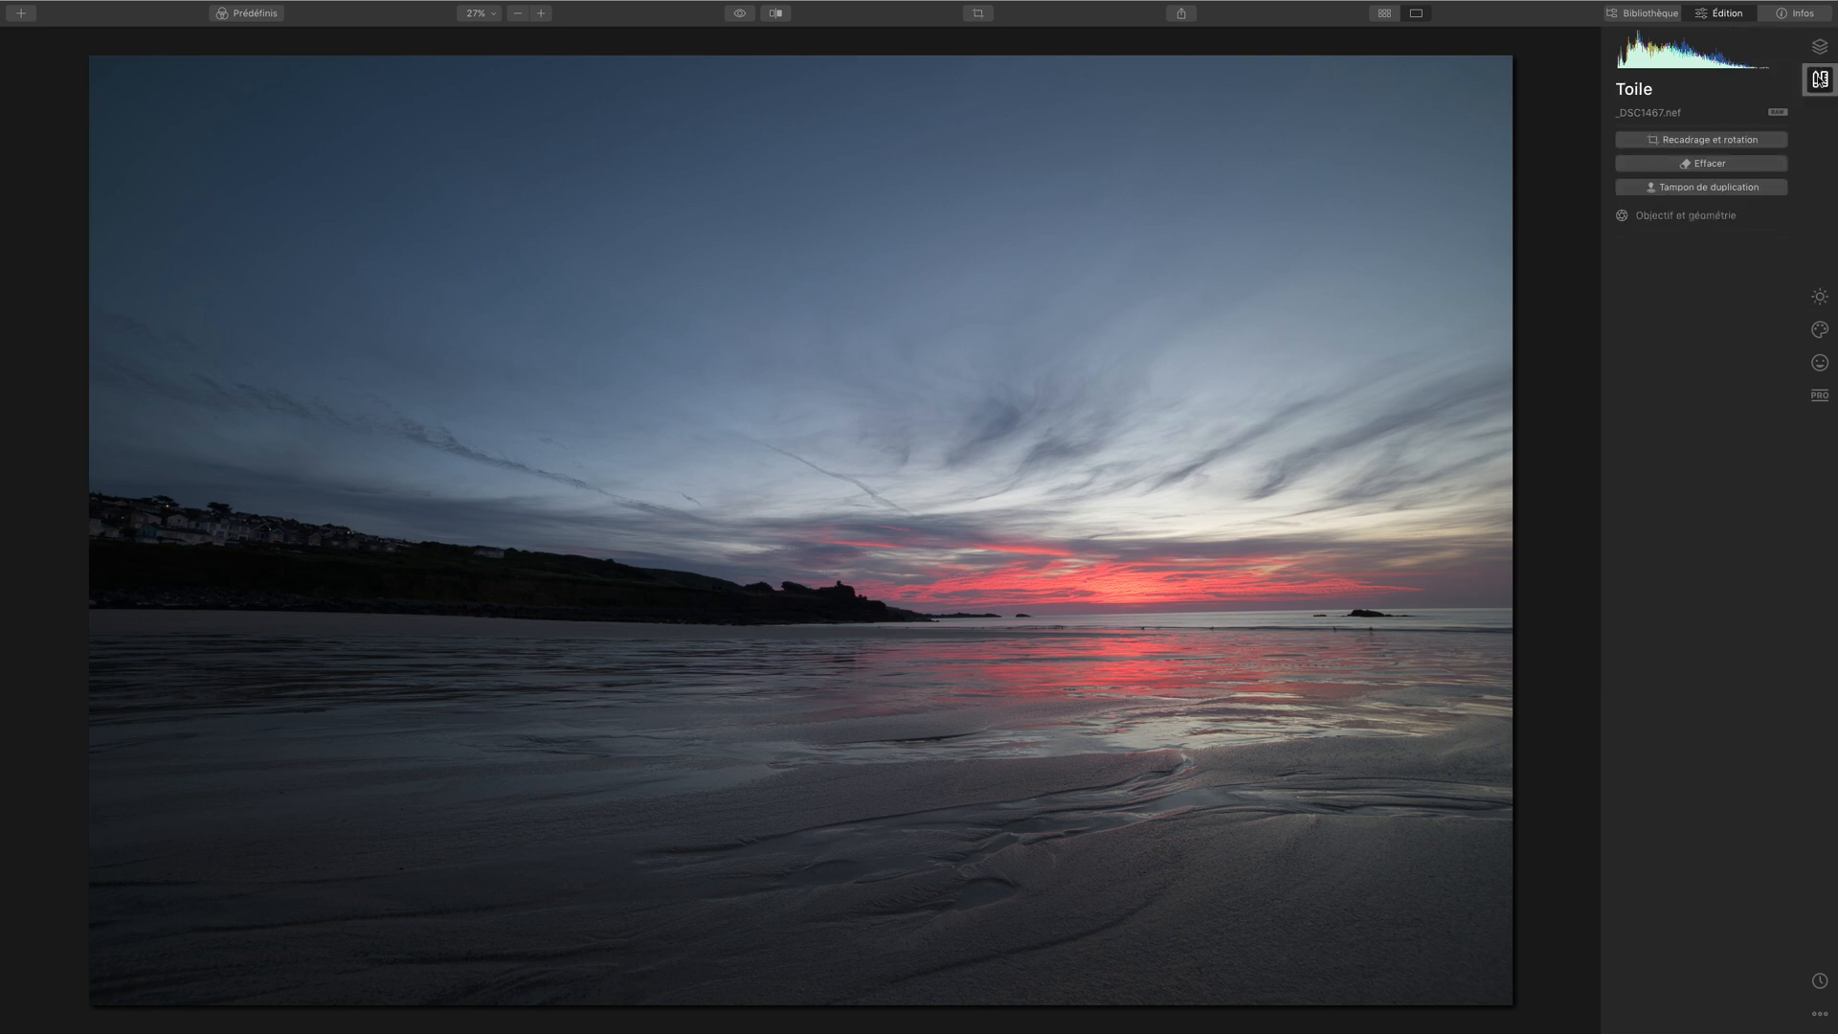
{"action": "left_click", "coordinate": [1653, 215]}
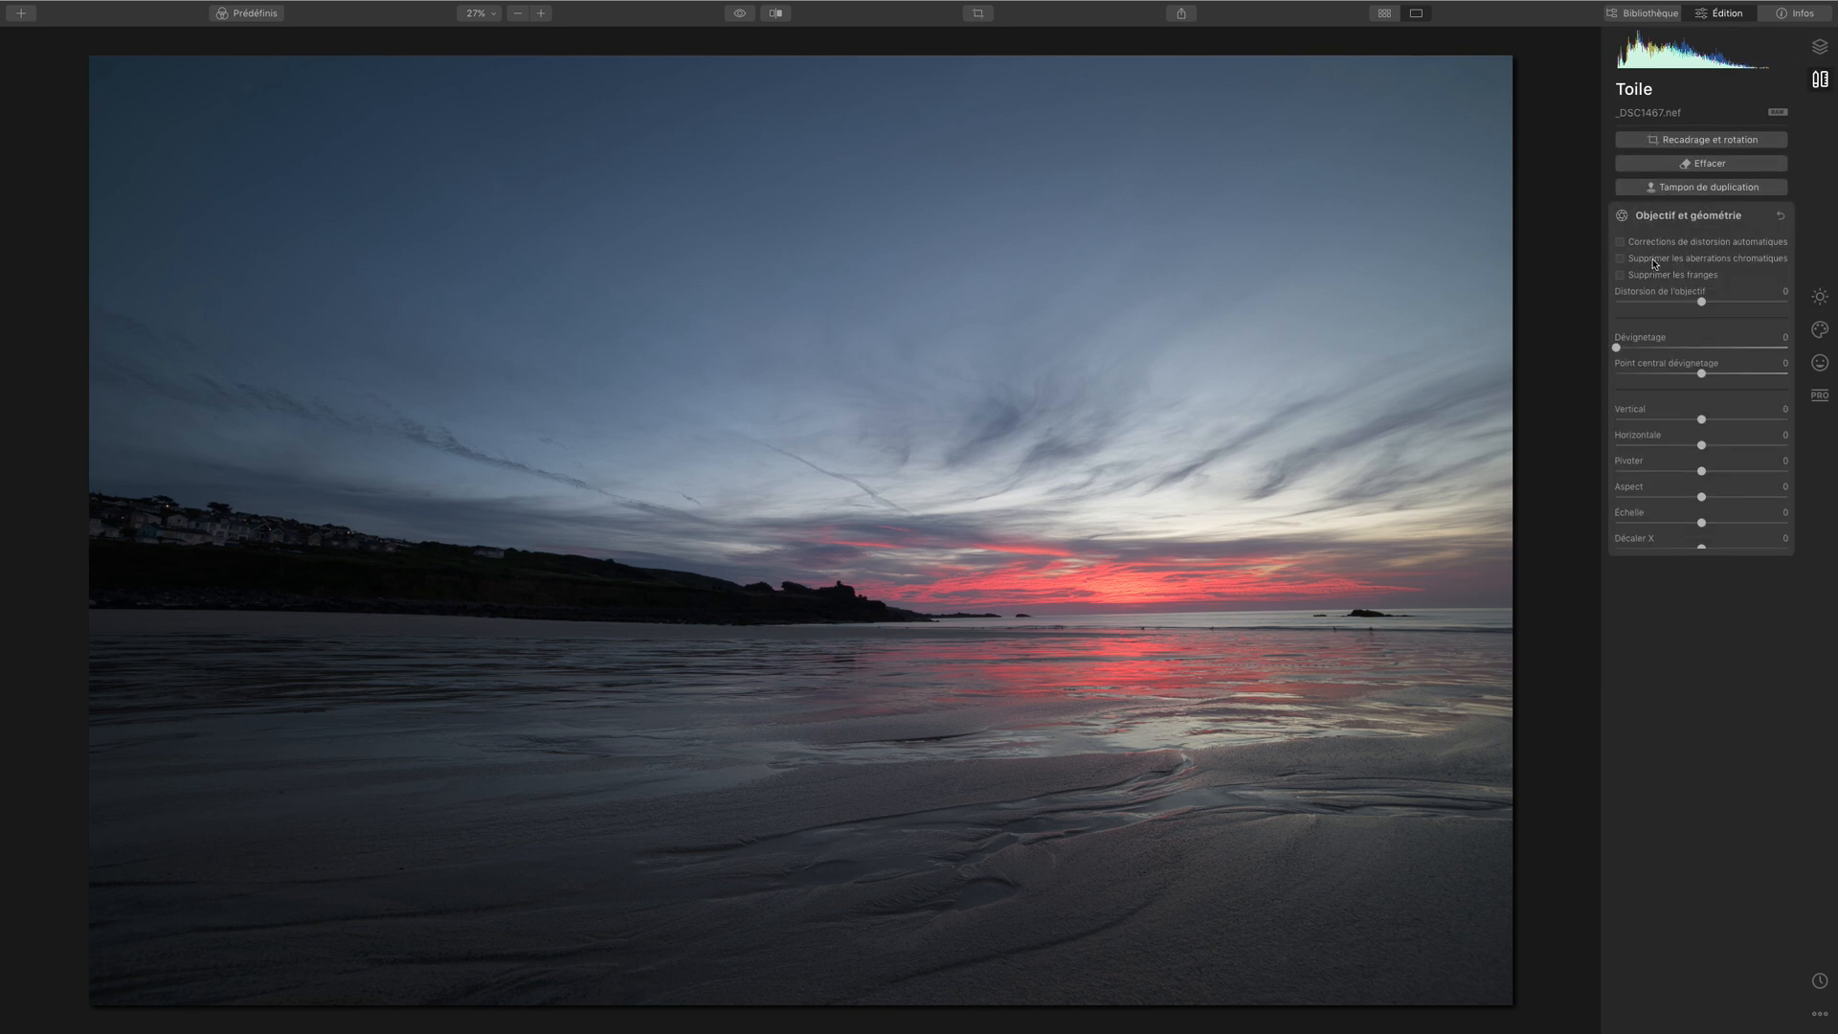
{"action": "left_click", "coordinate": [1654, 241]}
{"action": "left_click", "coordinate": [1653, 257]}
{"action": "left_click", "coordinate": [1652, 275]}
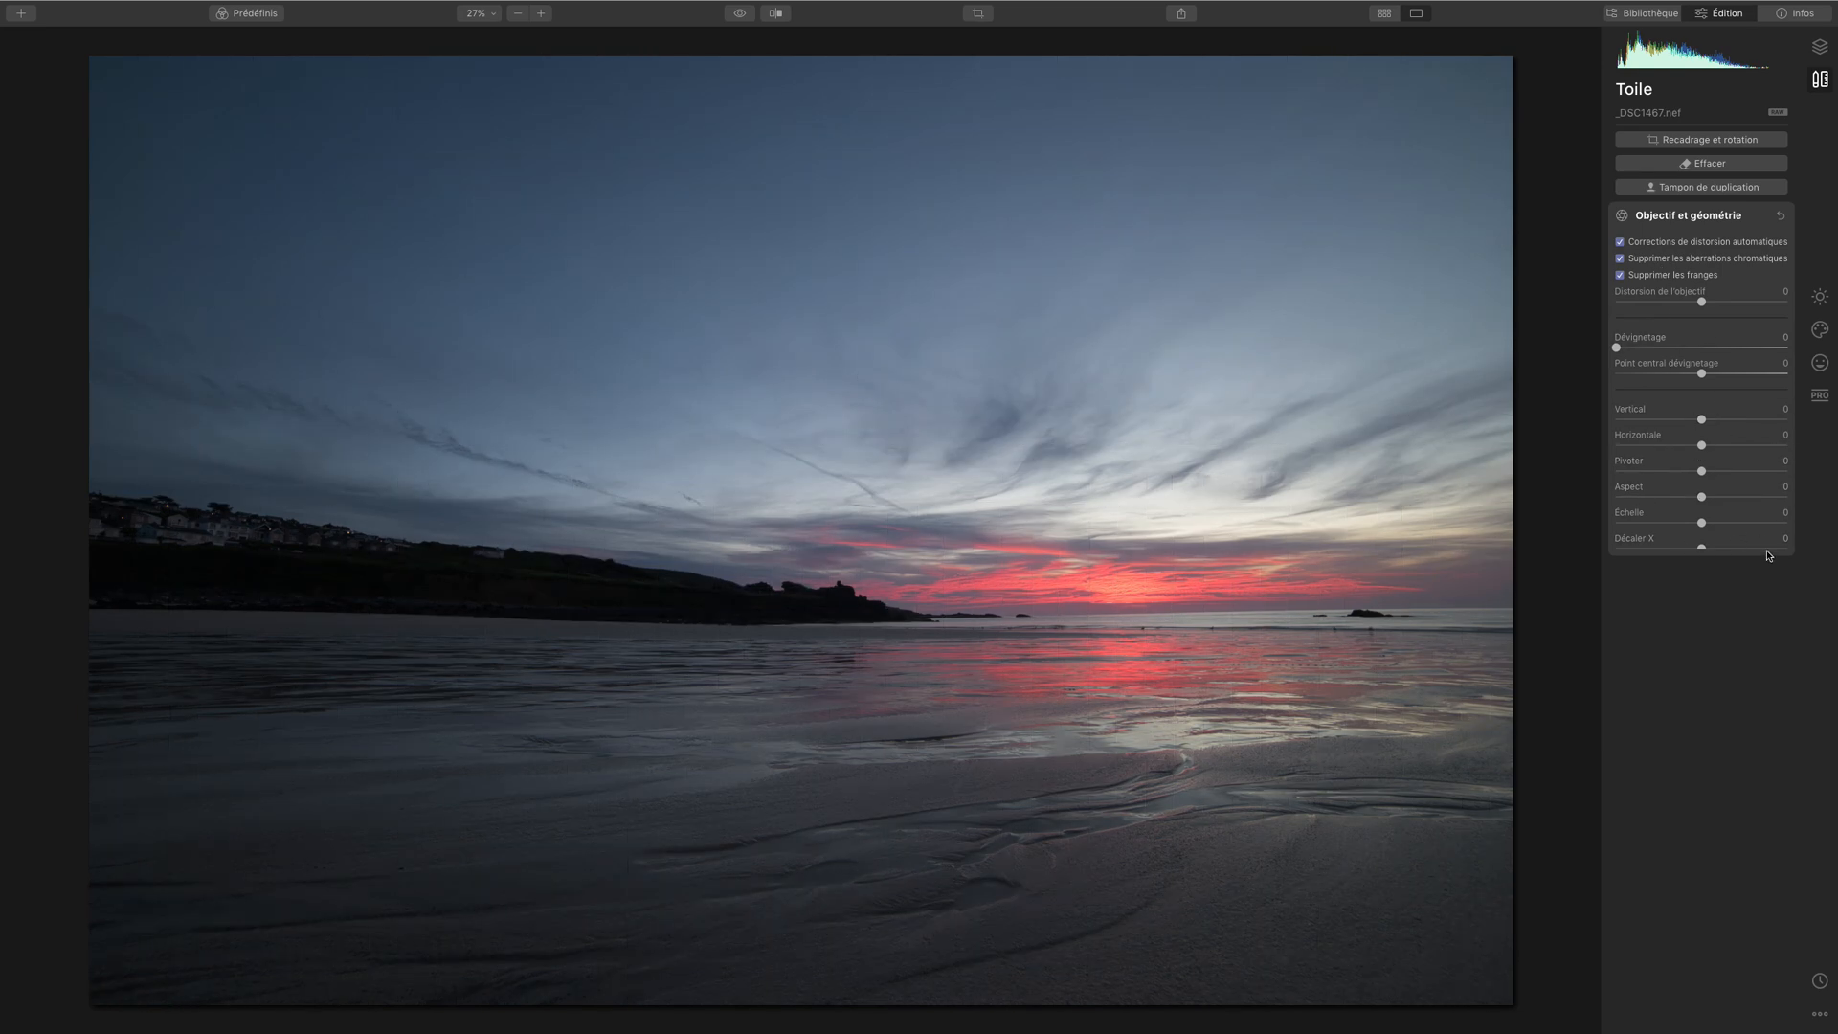
Step: Correct the photo's geometry by setting Vertical to -33 and Pivoter to 17
{"action": "left_click", "coordinate": [218, 537]}
{"action": "mouse_move", "coordinate": [1701, 419]}
{"action": "left_mouse_down"}
{"action": "mouse_move", "coordinate": [1672, 419]}
{"action": "mouse_move", "coordinate": [1701, 446]}
{"action": "left_mouse_up"}
{"action": "left_click", "coordinate": [924, 615]}
{"action": "left_click_drag", "start_coordinate": [1702, 471], "coordinate": [1715, 473]}
{"action": "left_click", "coordinate": [265, 543]}
Step: Crop the photo to about 6449 x 4304 pixels, excluding the empty areas along its lower edges
{"action": "left_click", "coordinate": [1710, 140]}
{"action": "left_click_drag", "start_coordinate": [921, 1005], "coordinate": [923, 950]}
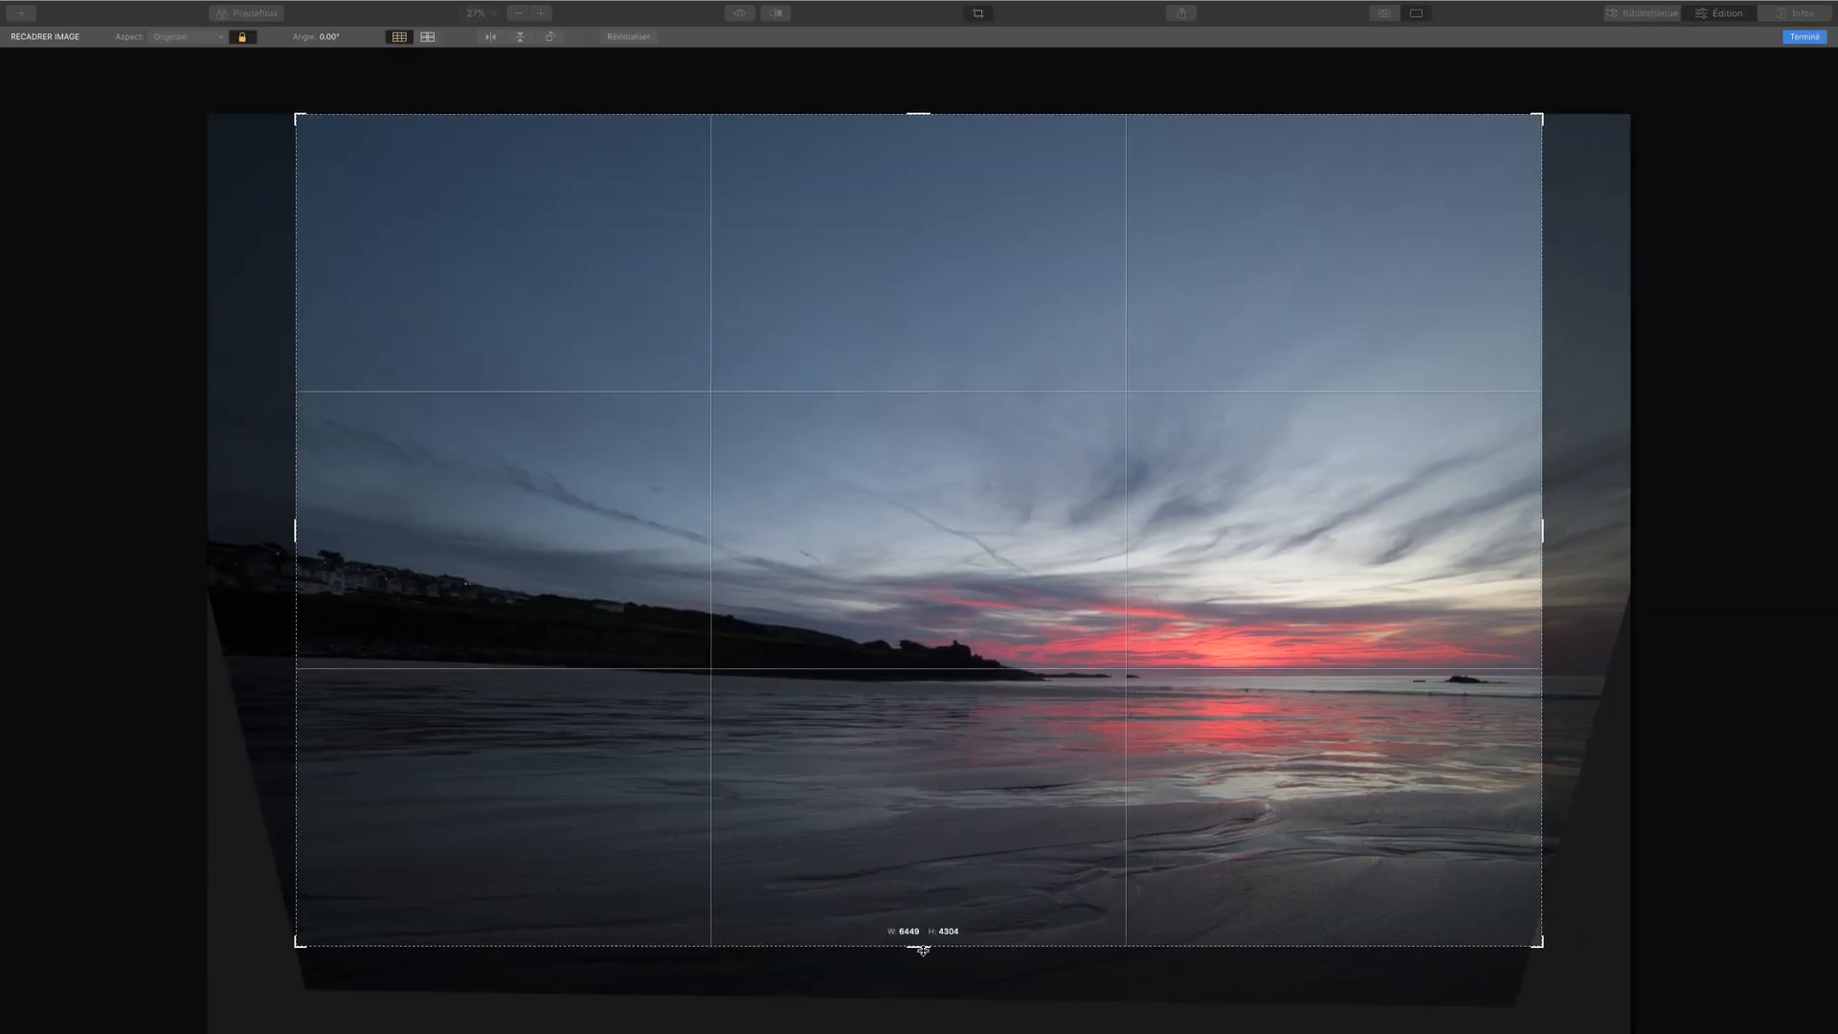
{"action": "left_click", "coordinate": [1805, 36]}
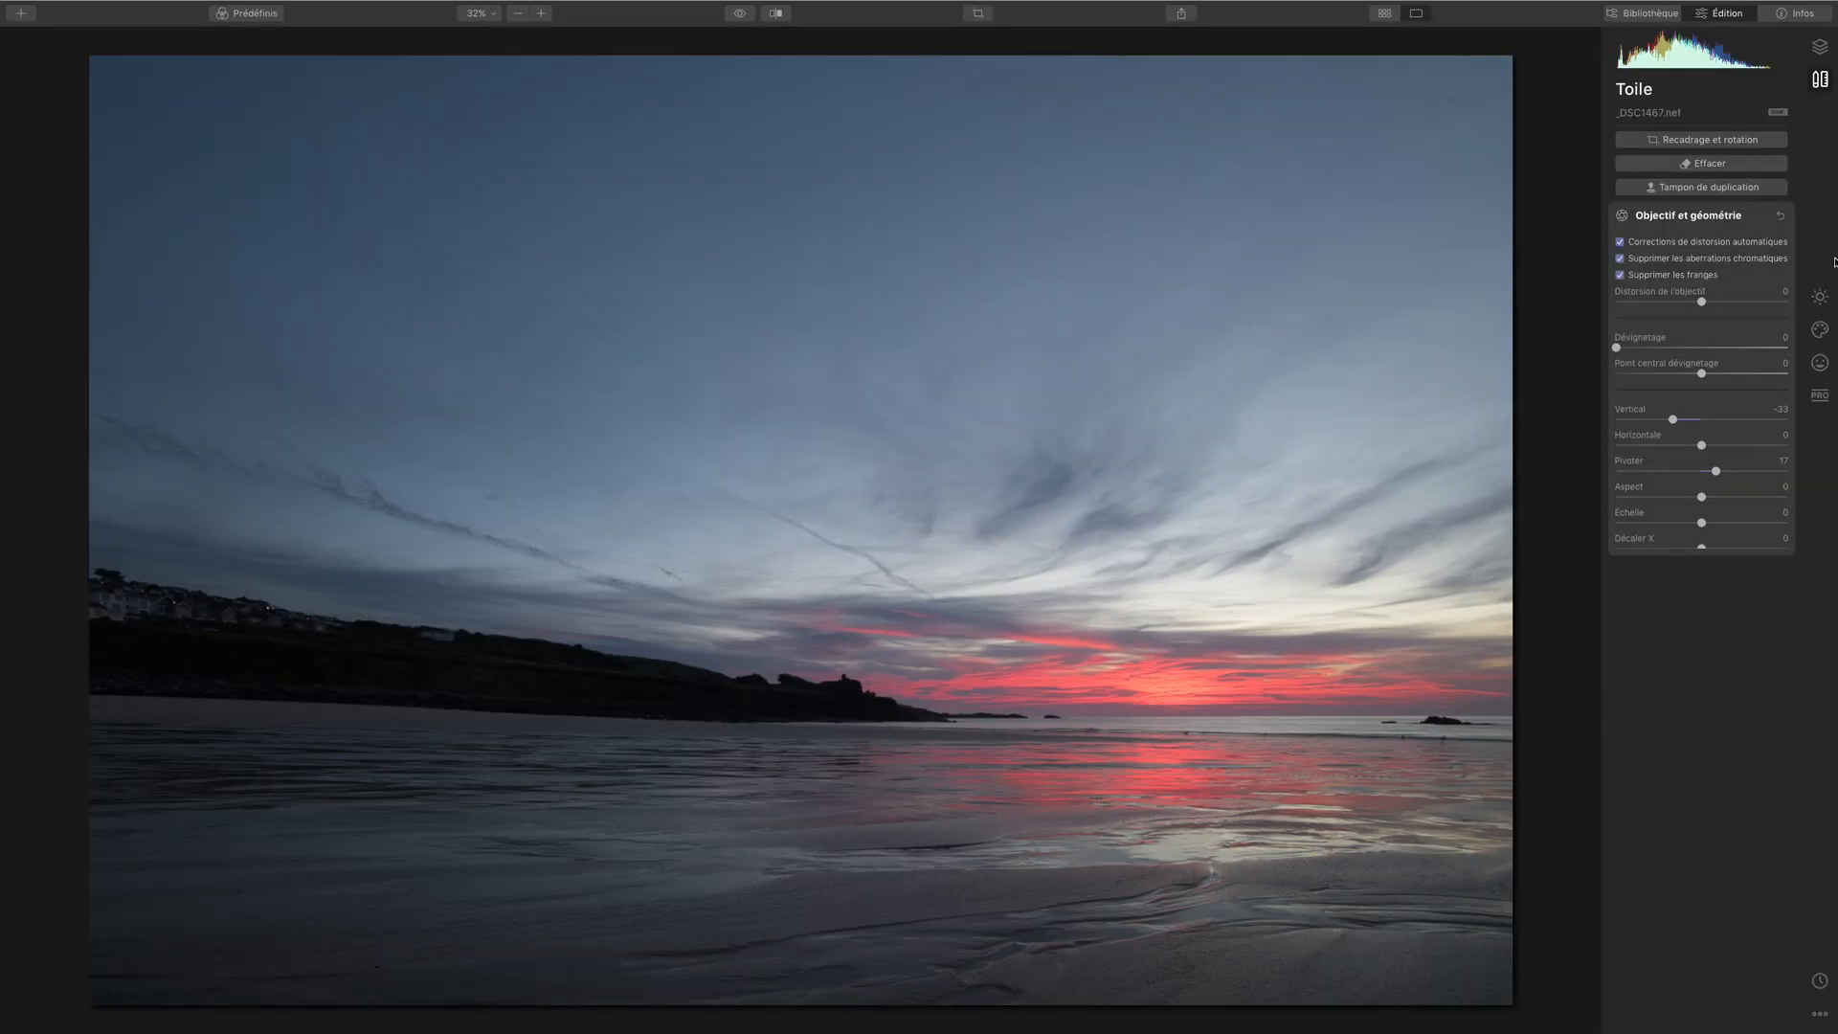
Step: Show the clipping indicators and set Ombres to 28 in the Lumière adjustments
{"action": "left_click", "coordinate": [1821, 296]}
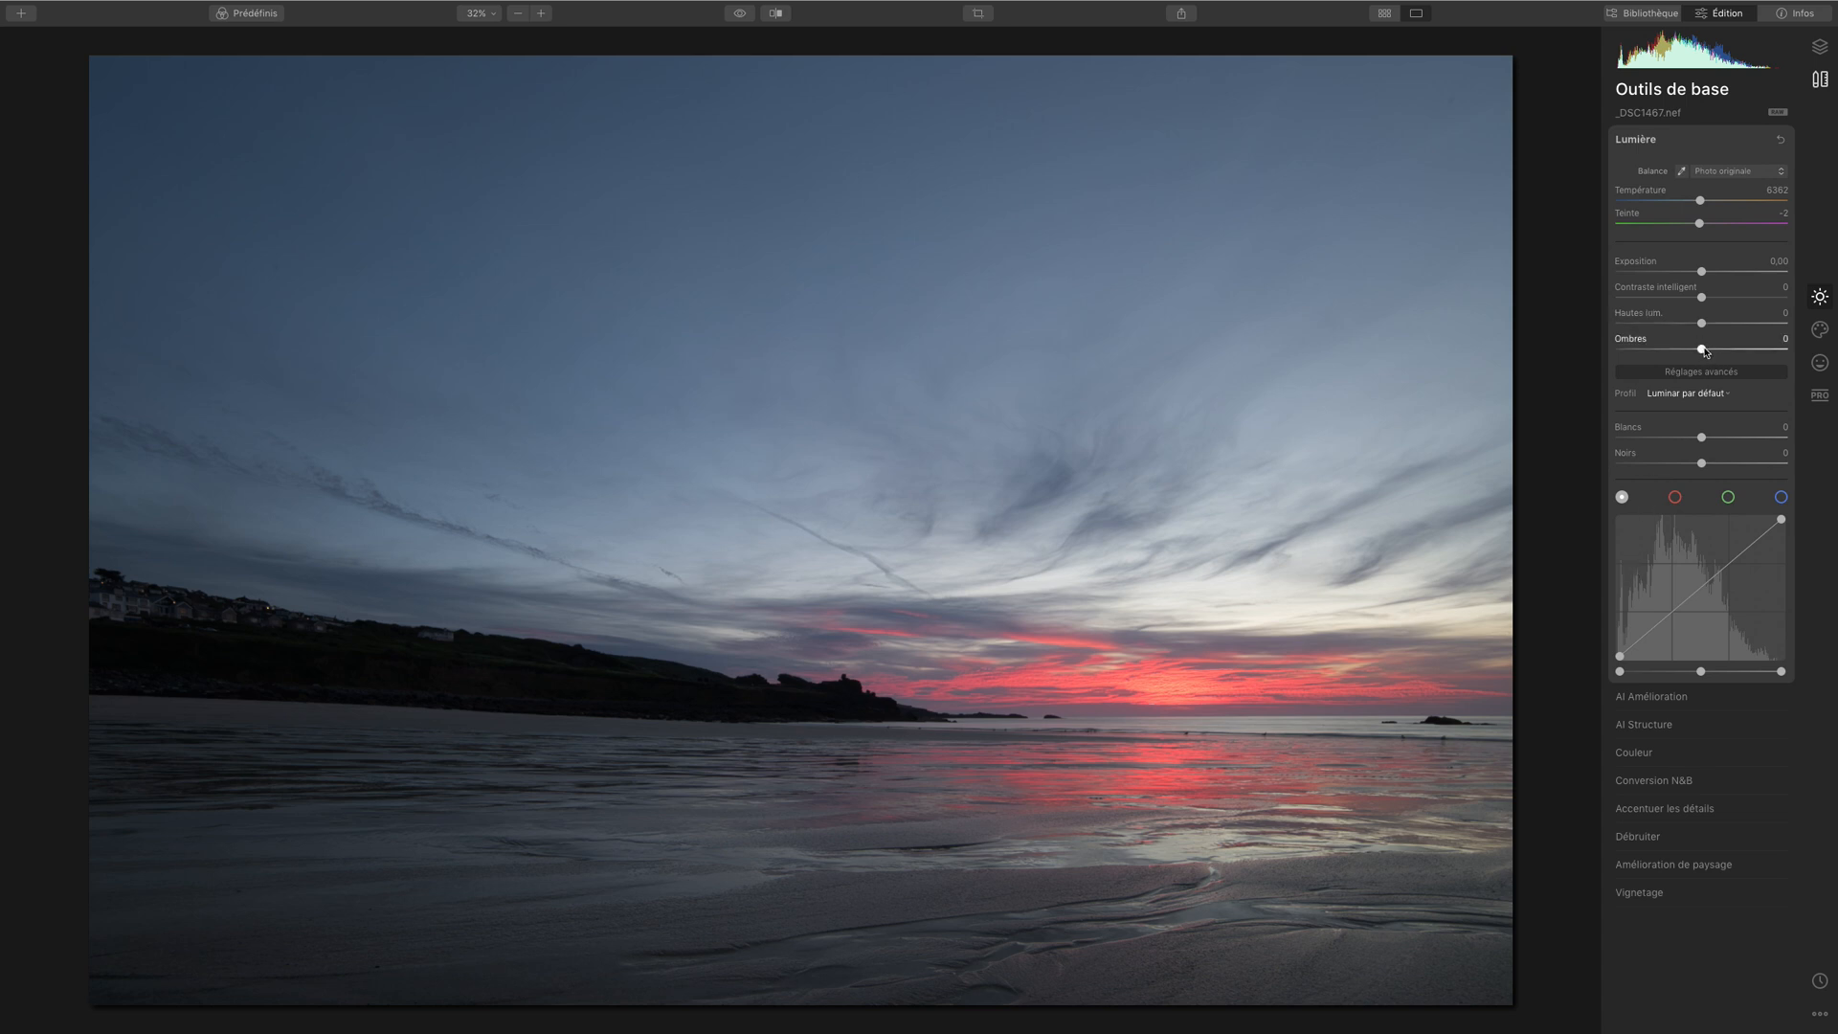
{"action": "left_click_drag", "start_coordinate": [1703, 350], "coordinate": [1742, 345]}
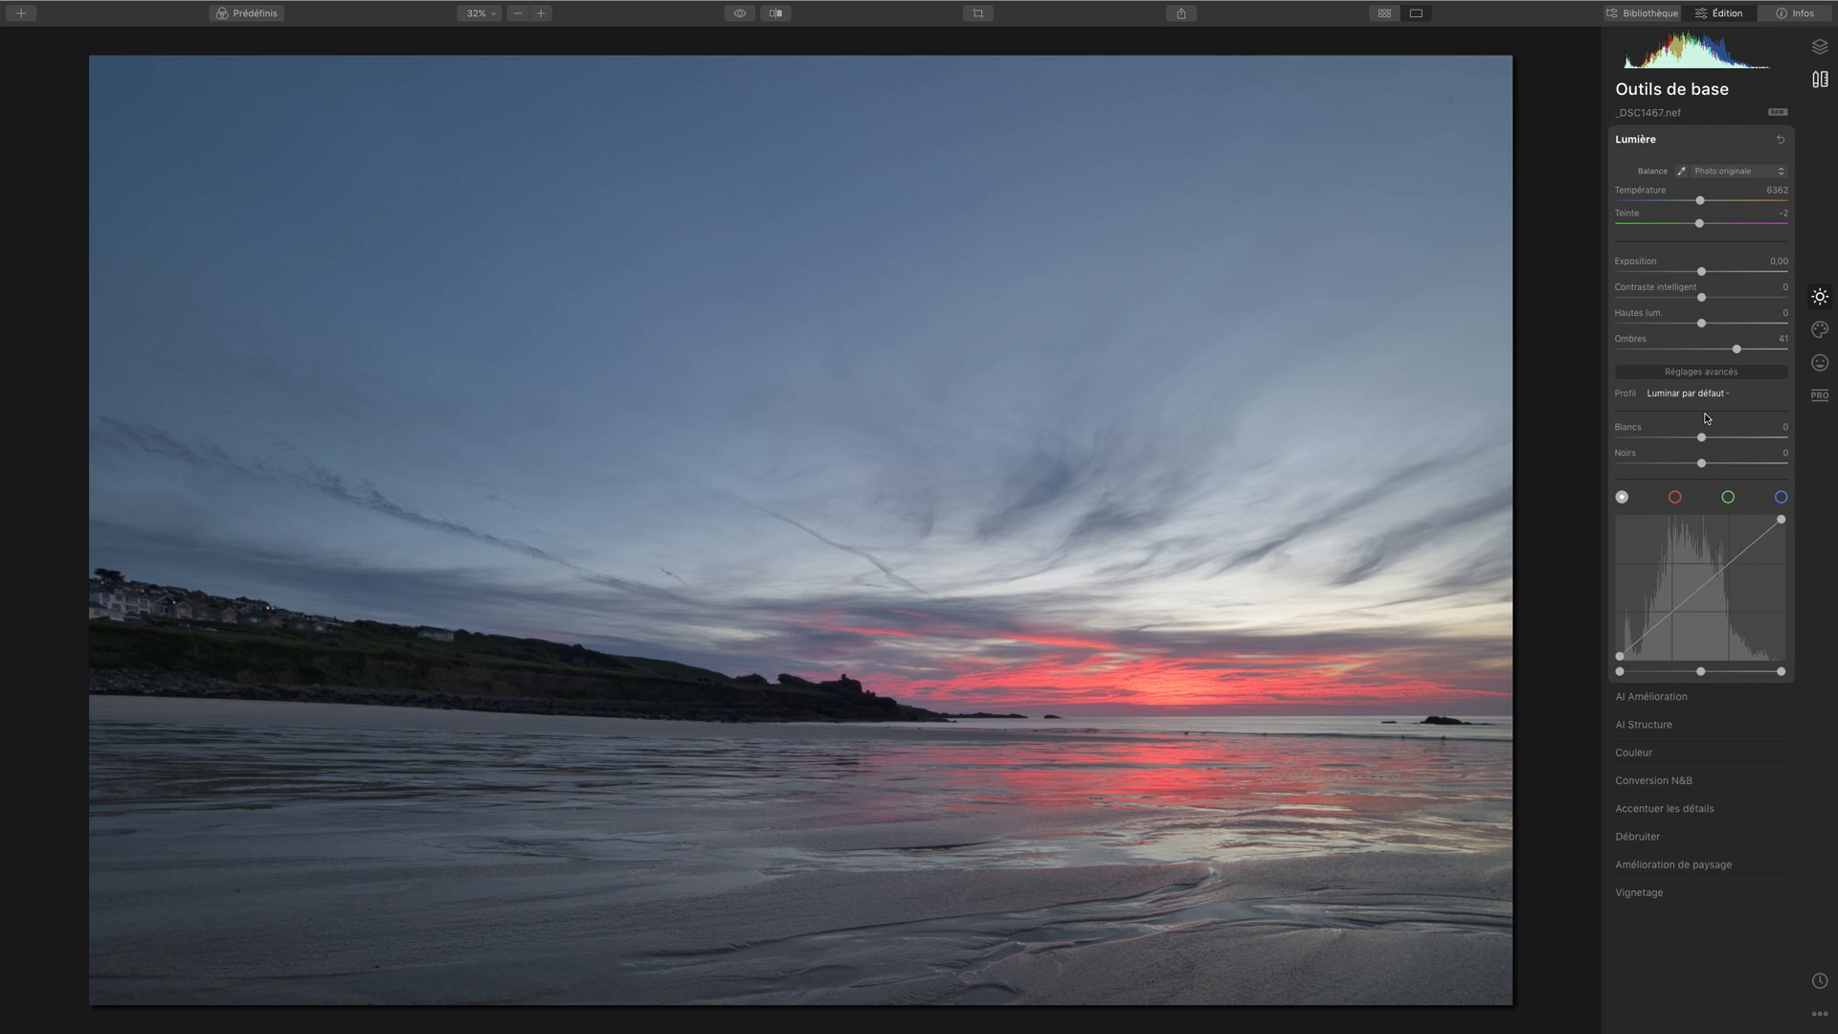
{"action": "key", "text": "j"}
{"action": "double_click", "coordinate": [1737, 349]}
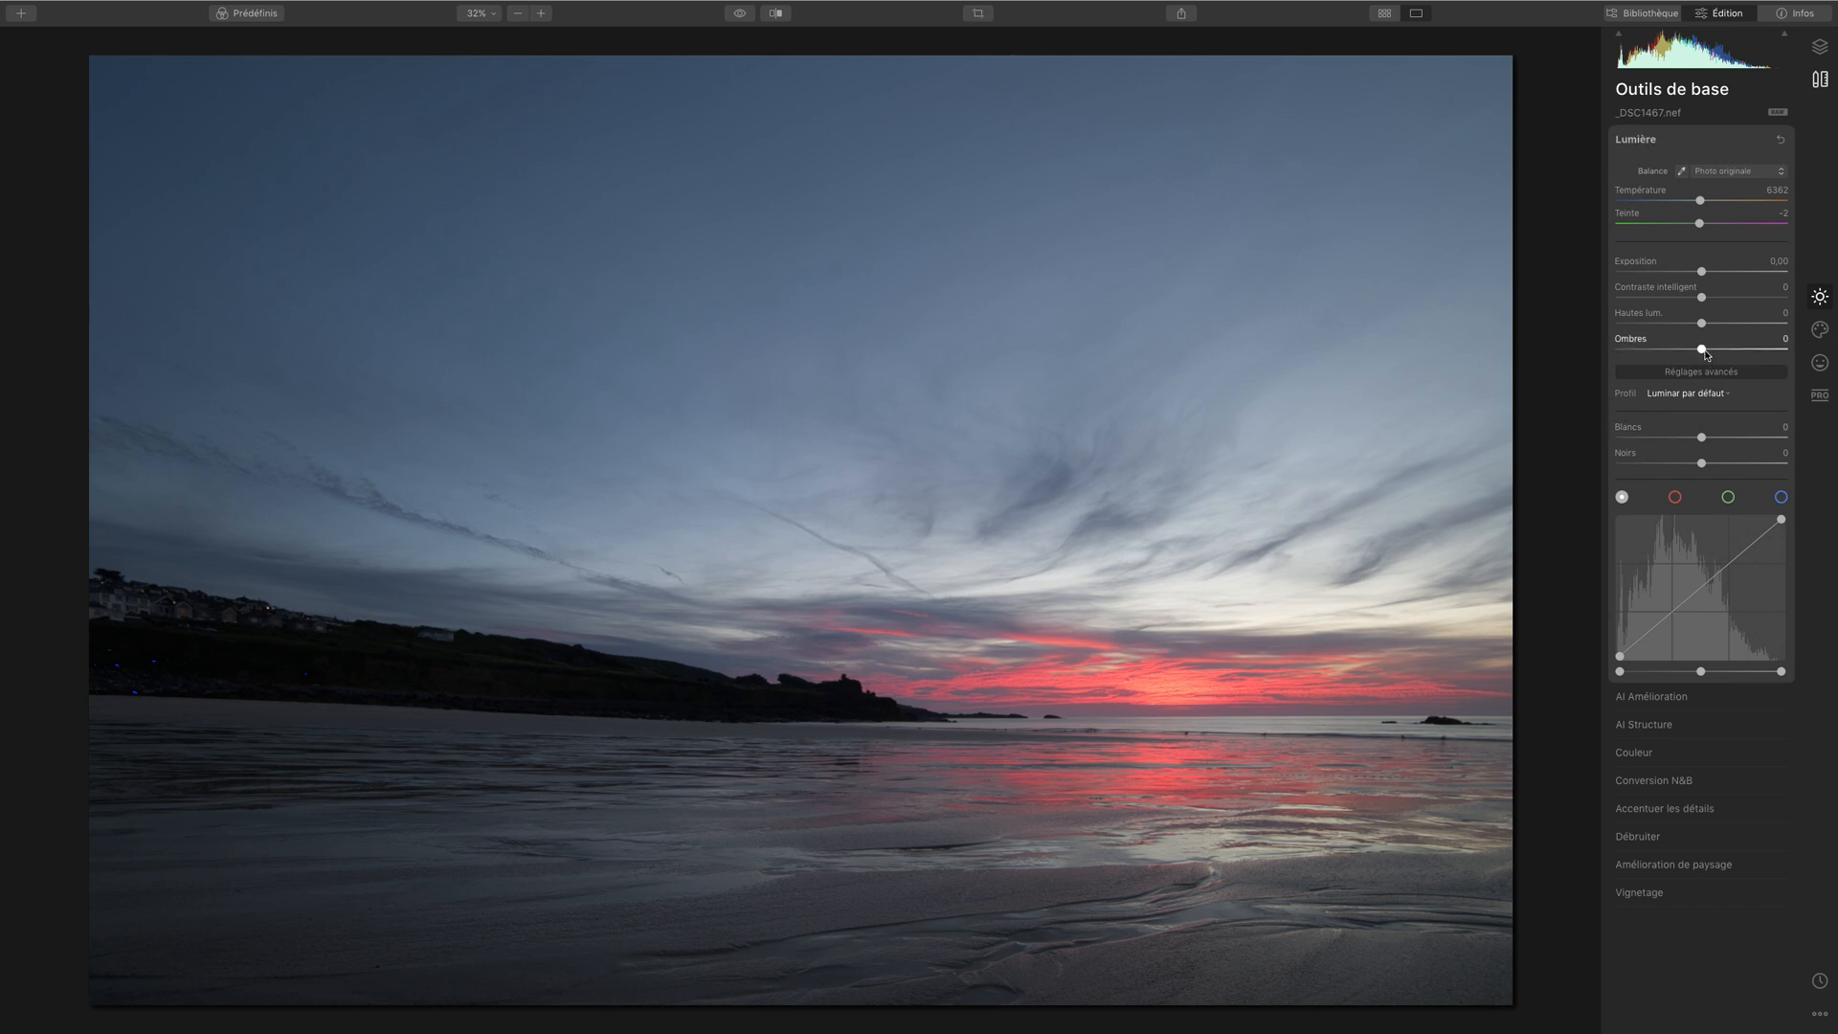
{"action": "left_click_drag", "start_coordinate": [1705, 354], "coordinate": [1714, 351]}
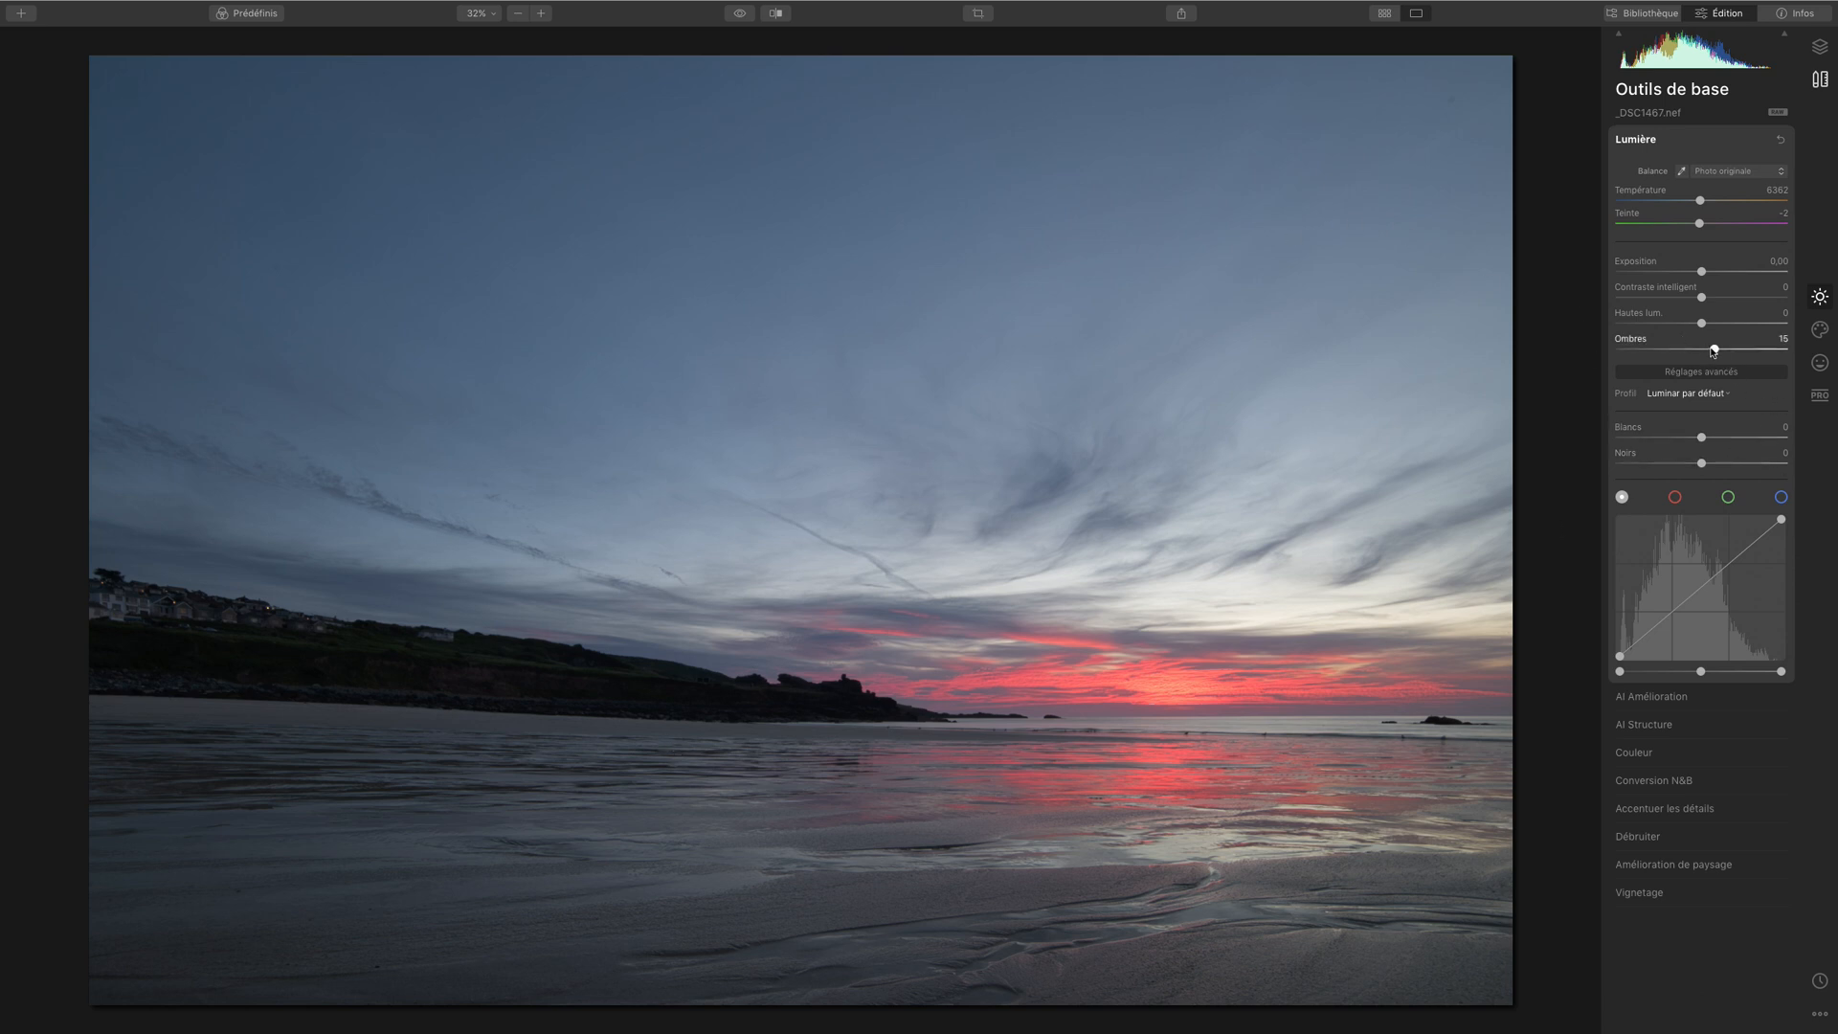
{"action": "left_click_drag", "start_coordinate": [1714, 352], "coordinate": [1726, 351]}
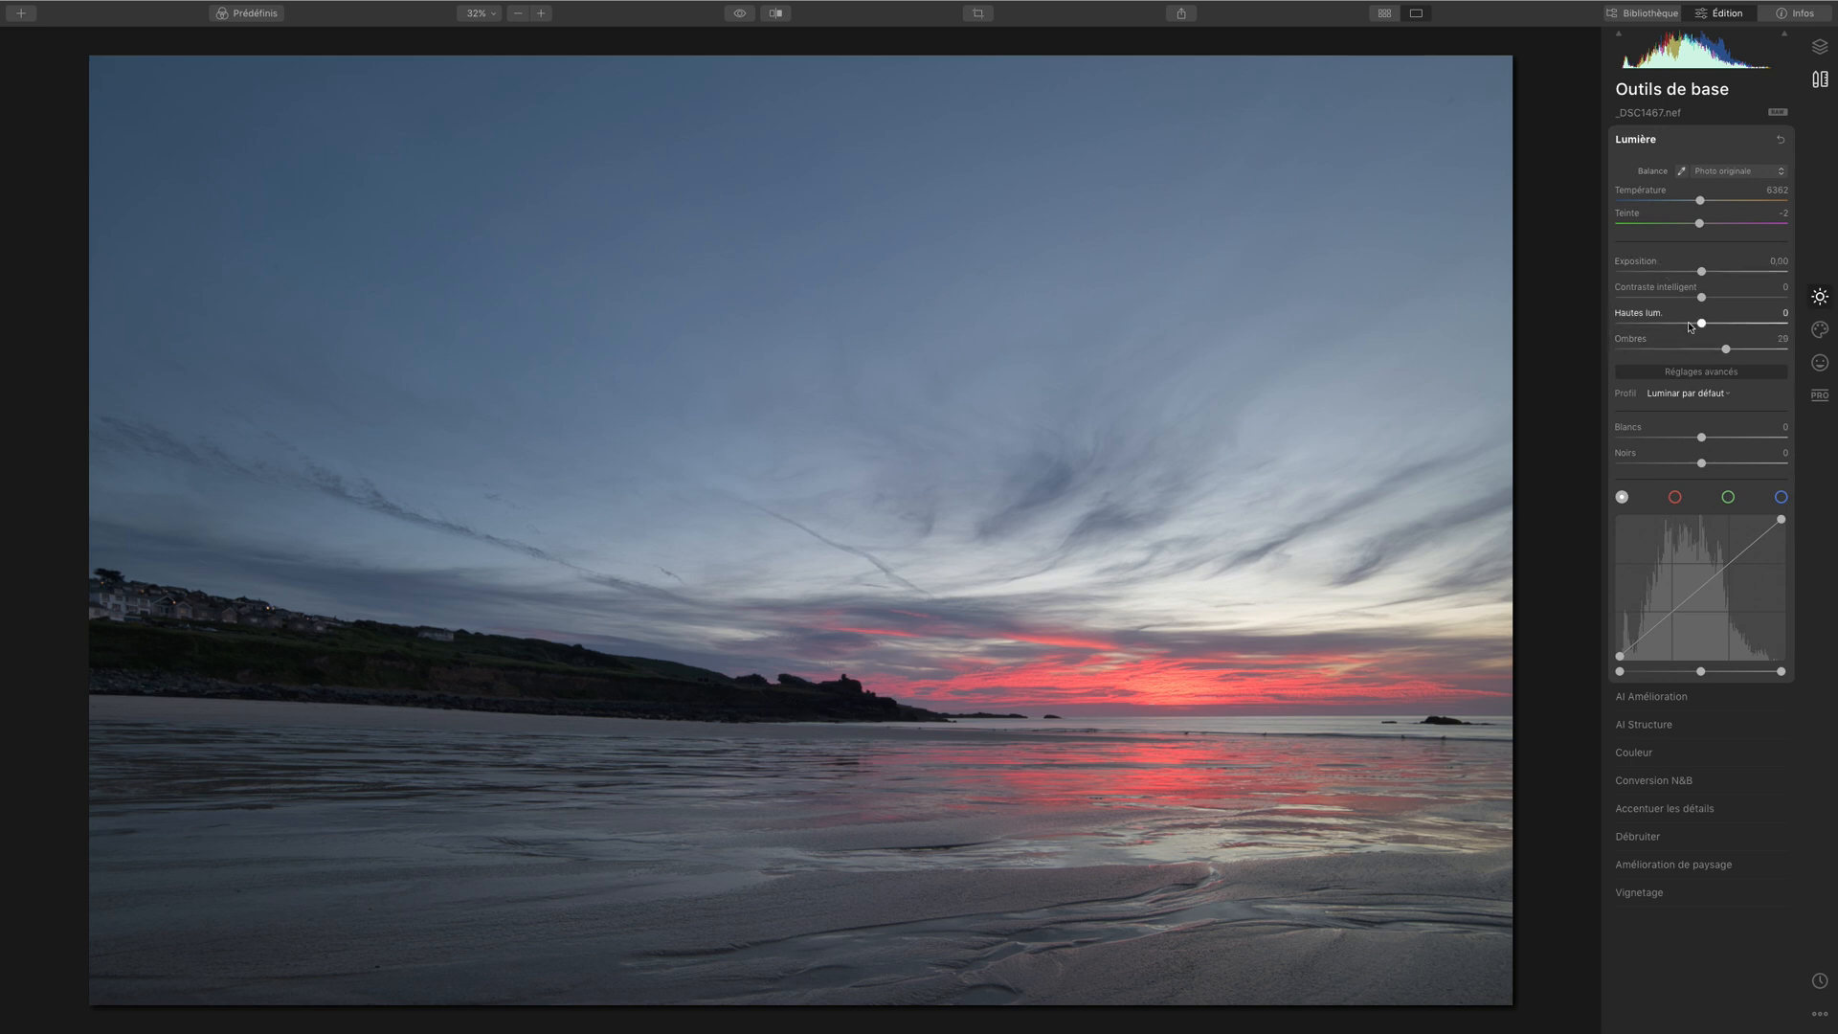
Step: Set Hautes lum. to -70, Blancs to 26 and Noirs to -31 in the Lumière adjustments
{"action": "left_click_drag", "start_coordinate": [1700, 324], "coordinate": [1641, 322]}
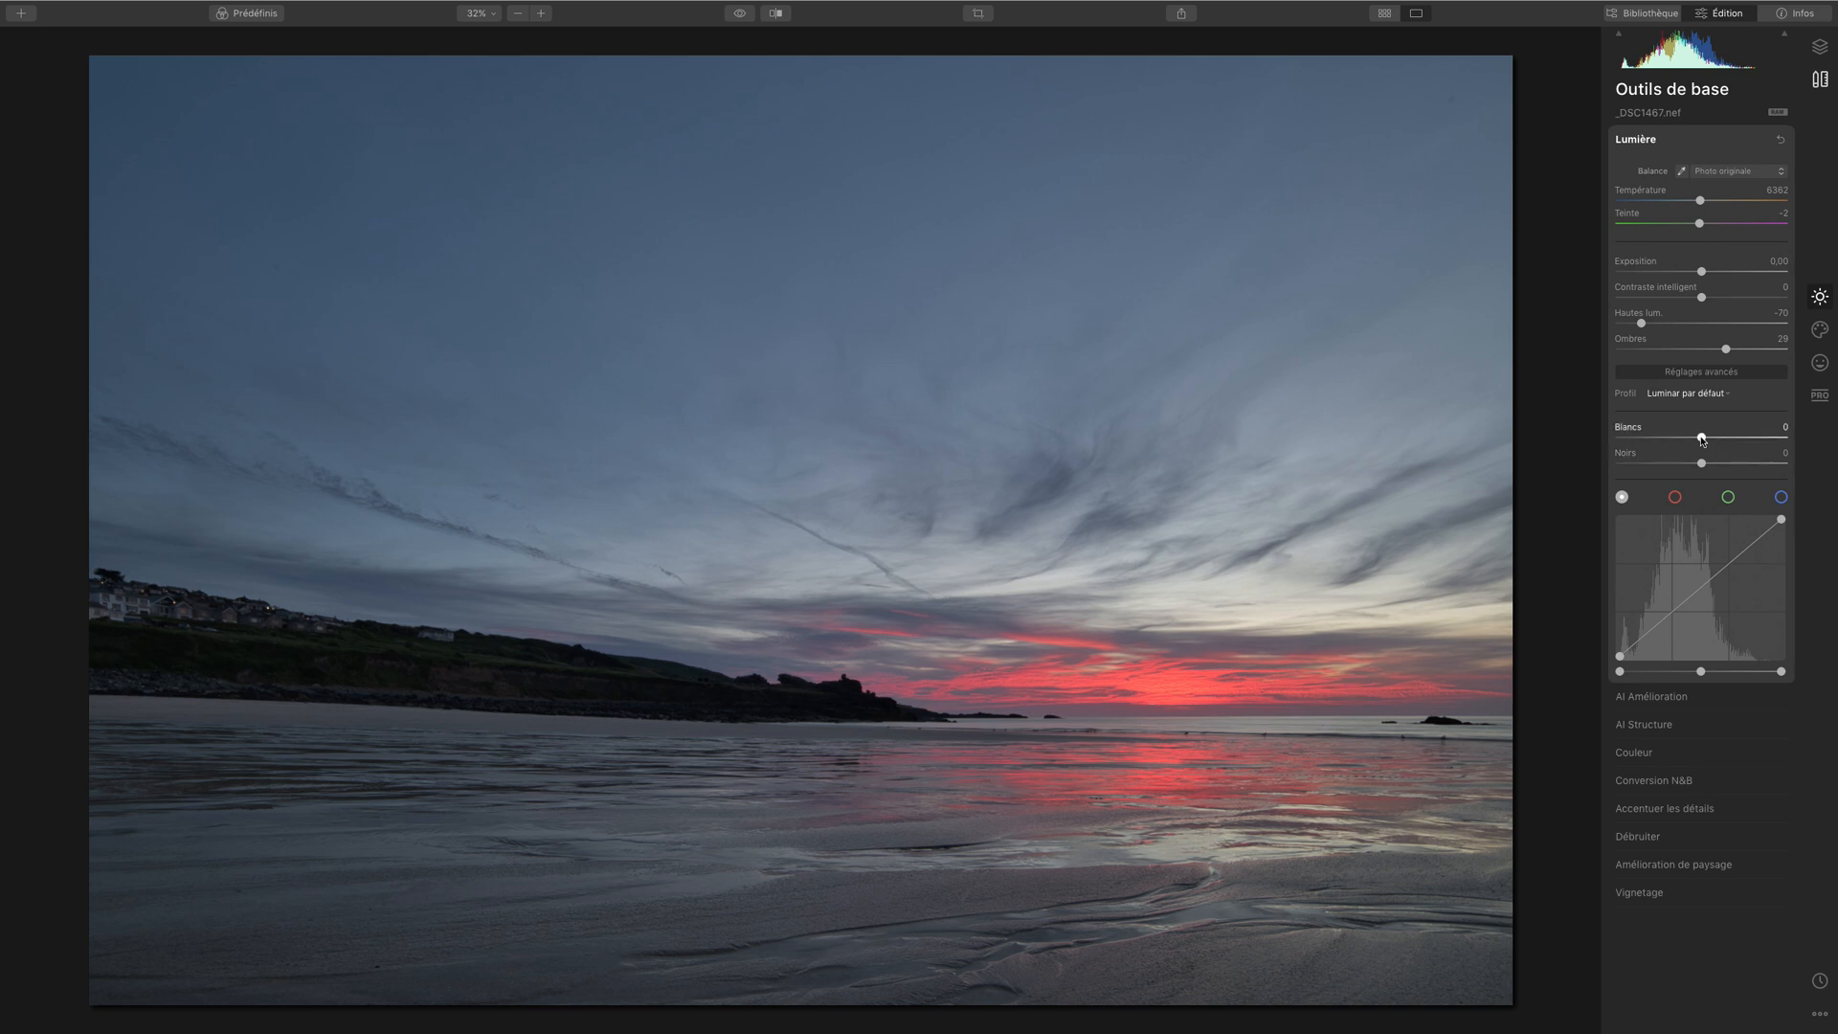
{"action": "left_click_drag", "start_coordinate": [1703, 440], "coordinate": [1724, 438]}
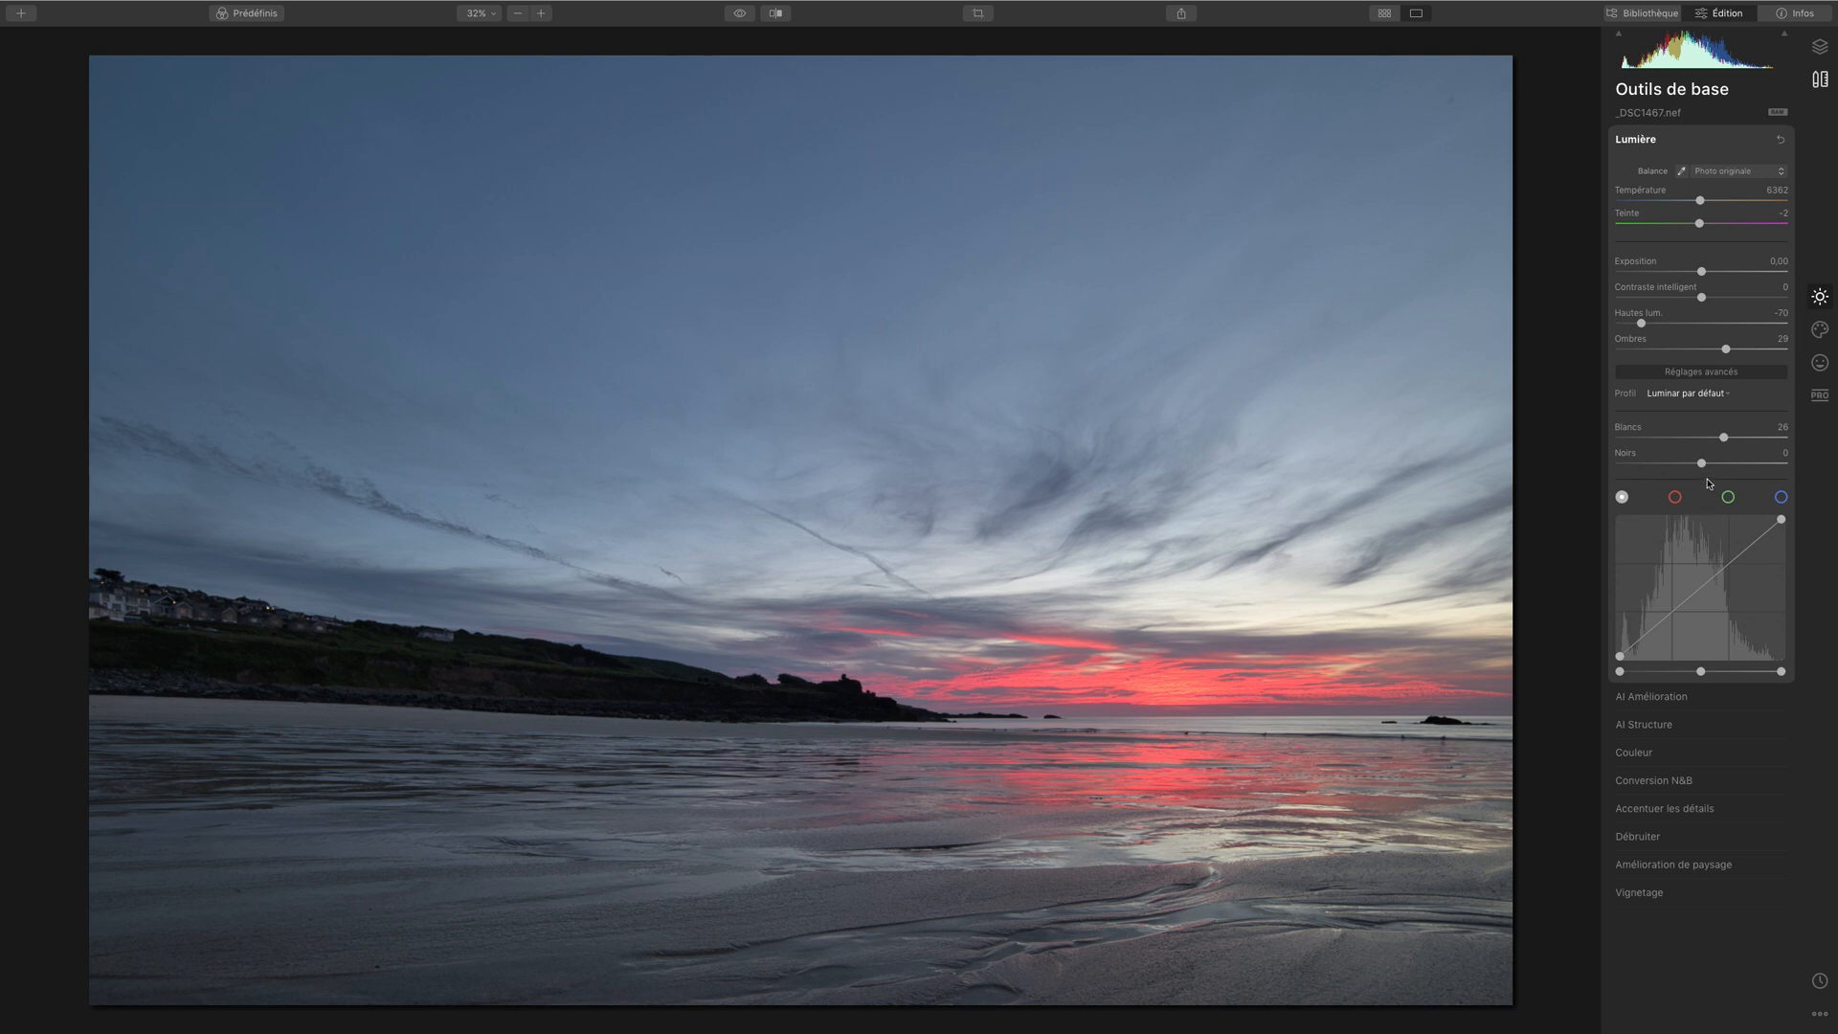
{"action": "left_click_drag", "start_coordinate": [1701, 464], "coordinate": [1673, 465]}
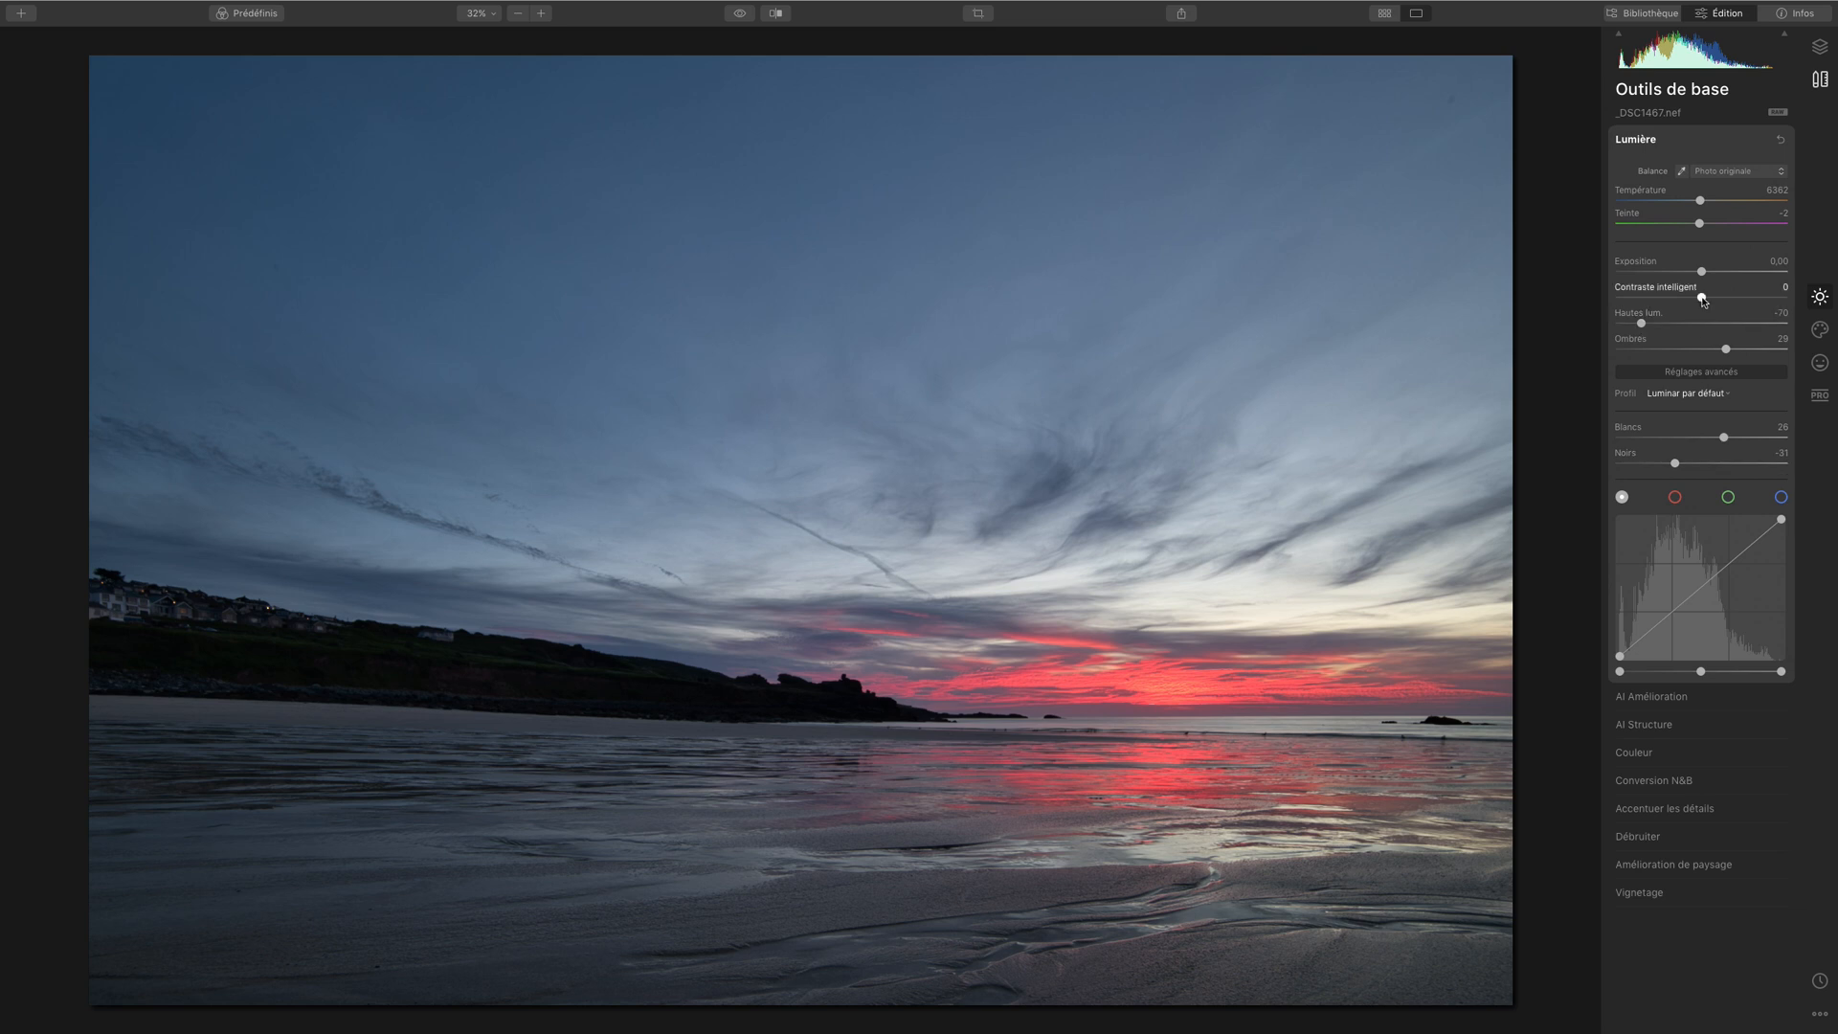
Step: Try a Contraste intelligent of 49 and reset it
{"action": "left_click_drag", "start_coordinate": [1704, 298], "coordinate": [1744, 297]}
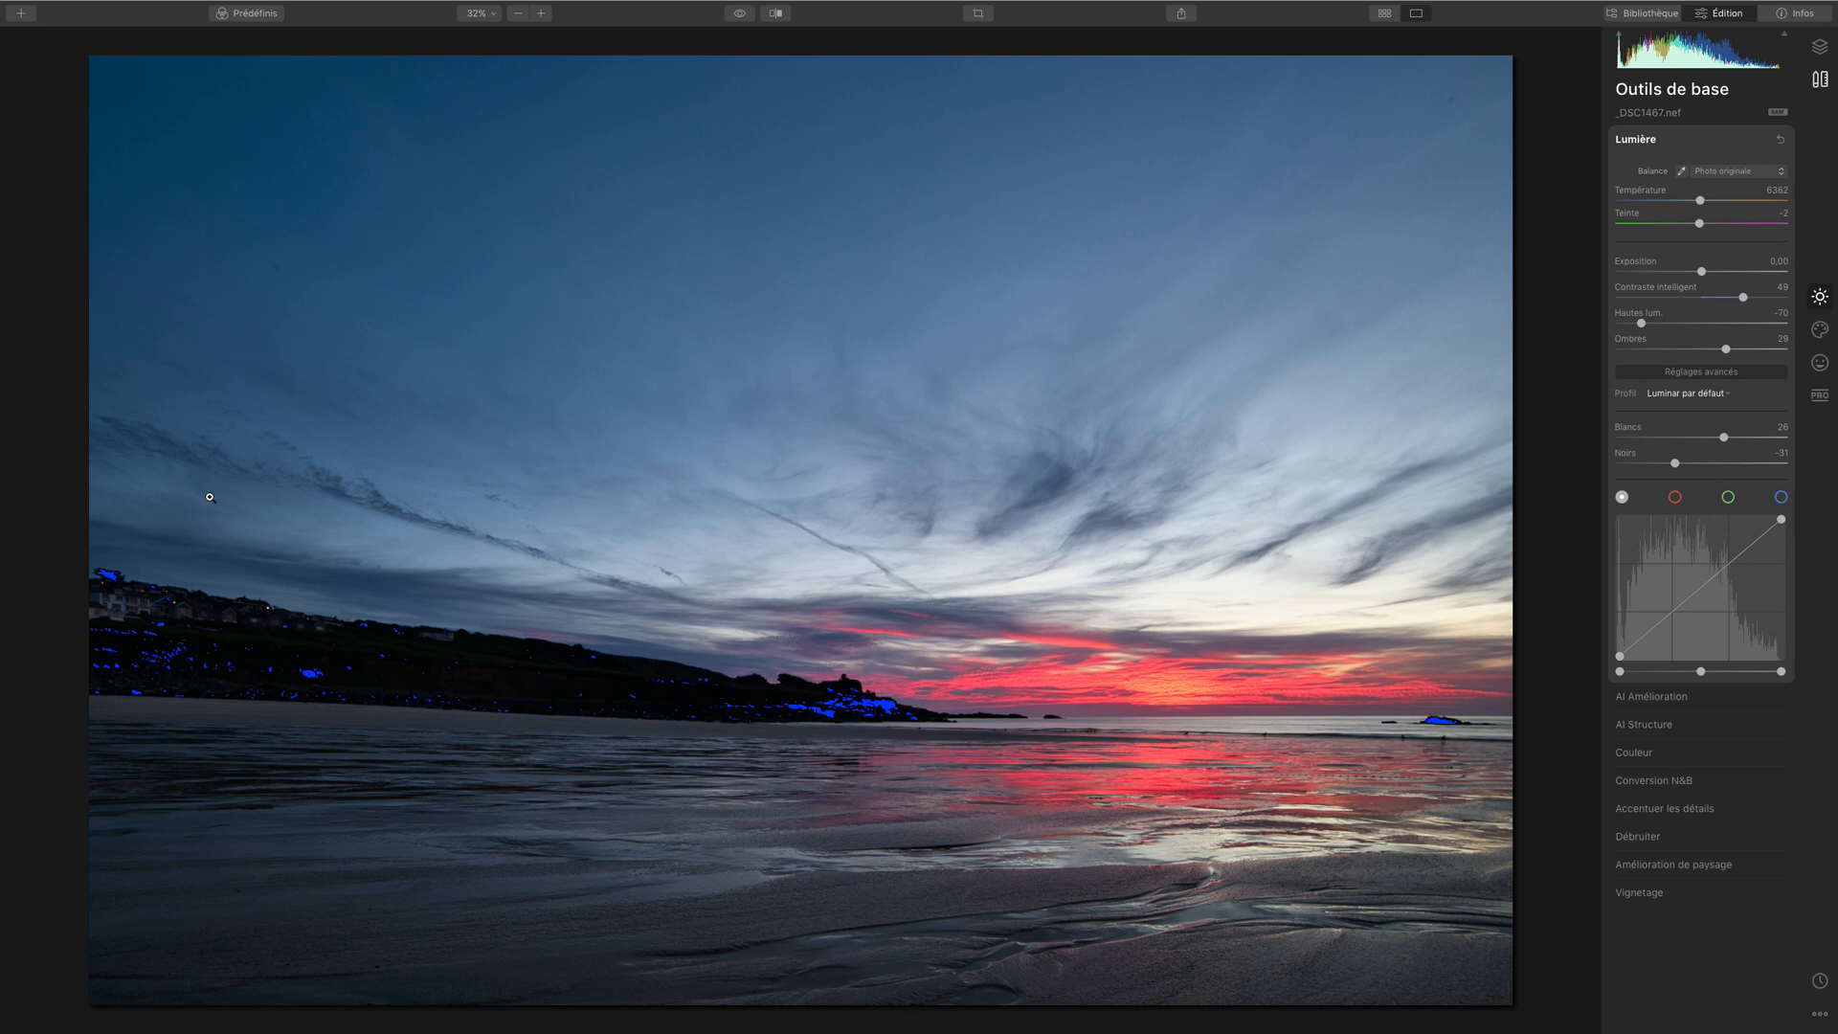
{"action": "double_click", "coordinate": [1743, 298]}
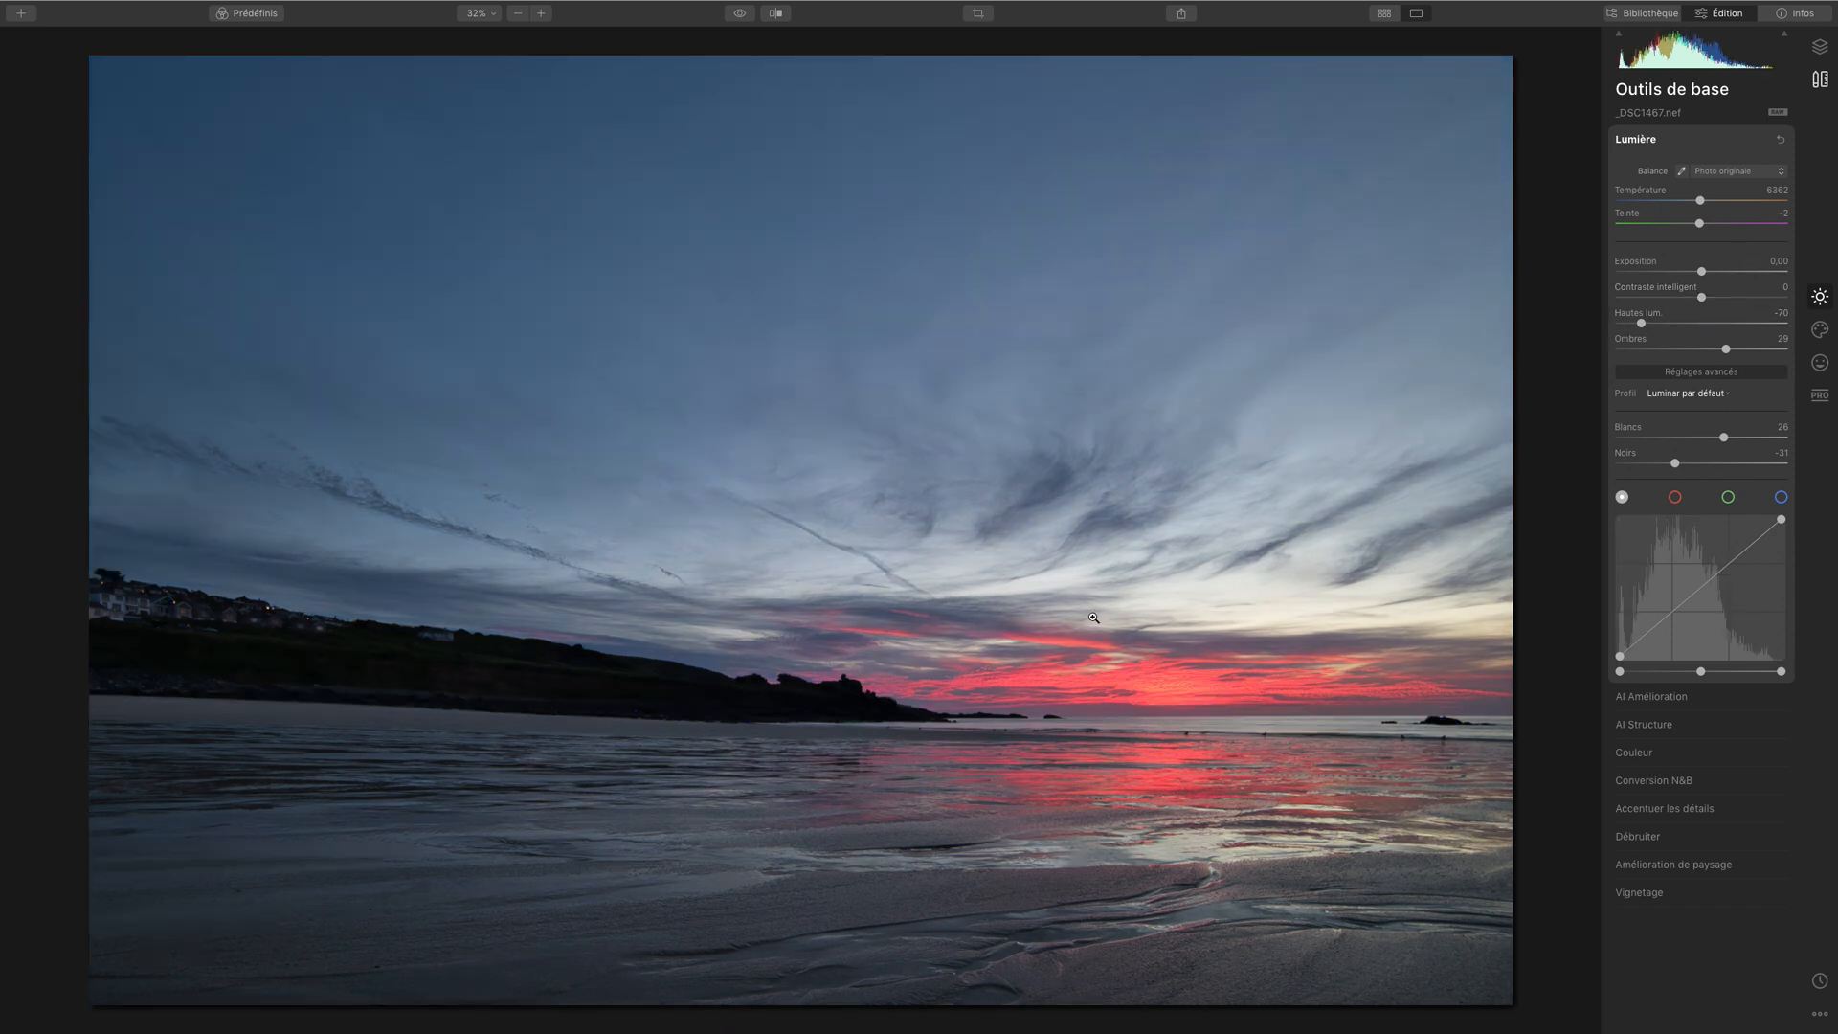
Step: Set Points forts Contraste to 10 and Faits saillants Balance to 23 in Contraste avancé
{"action": "left_click", "coordinate": [1820, 396]}
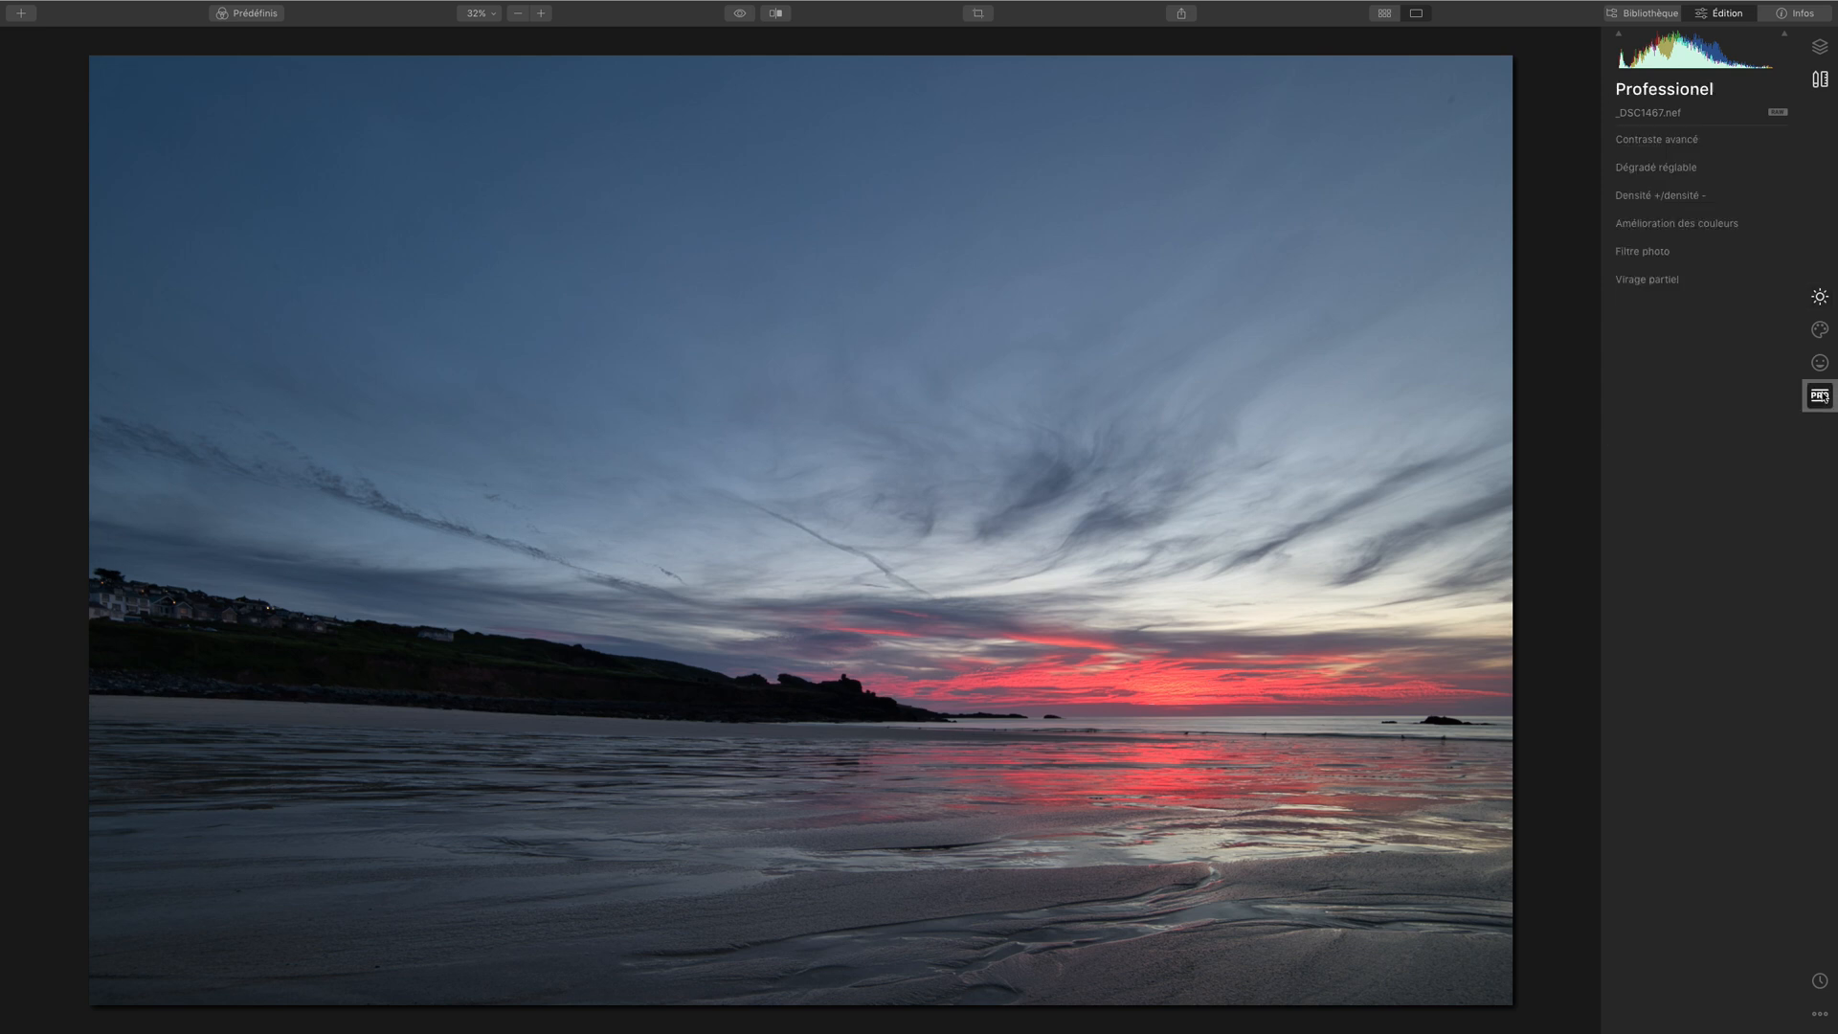
{"action": "left_click", "coordinate": [1702, 140]}
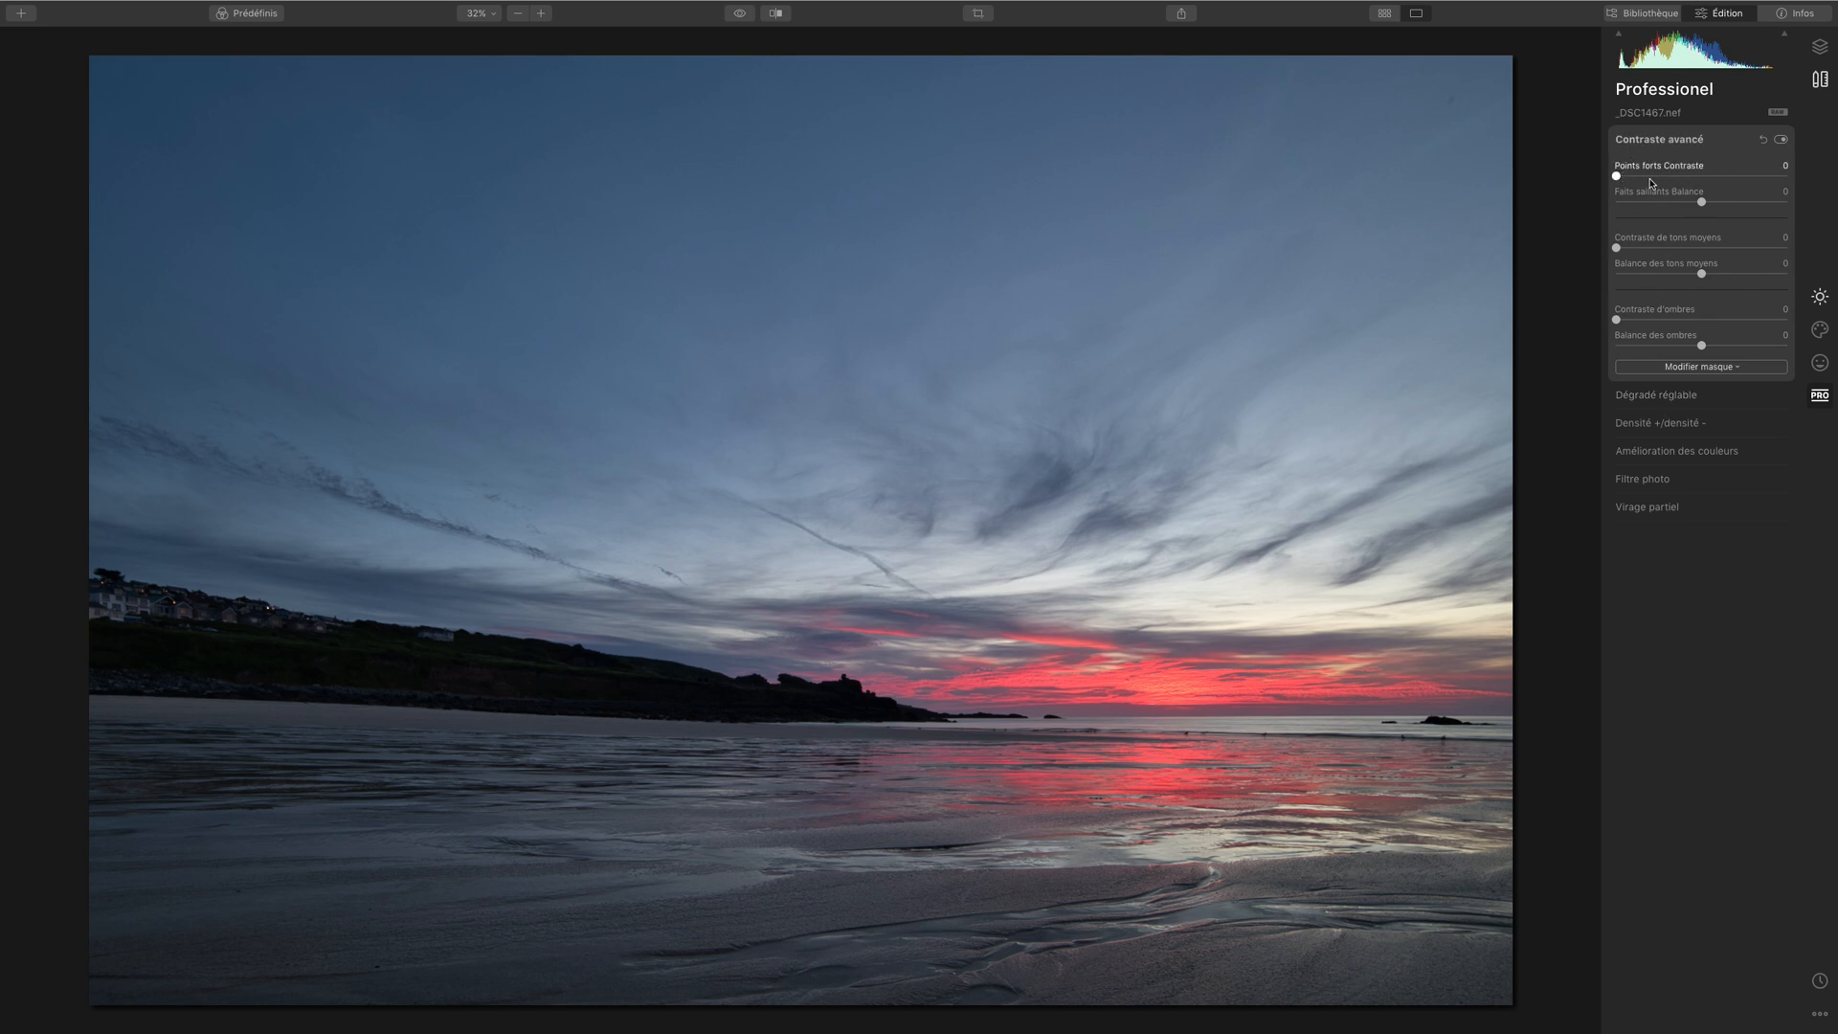
{"action": "left_click_drag", "start_coordinate": [1617, 179], "coordinate": [1720, 180]}
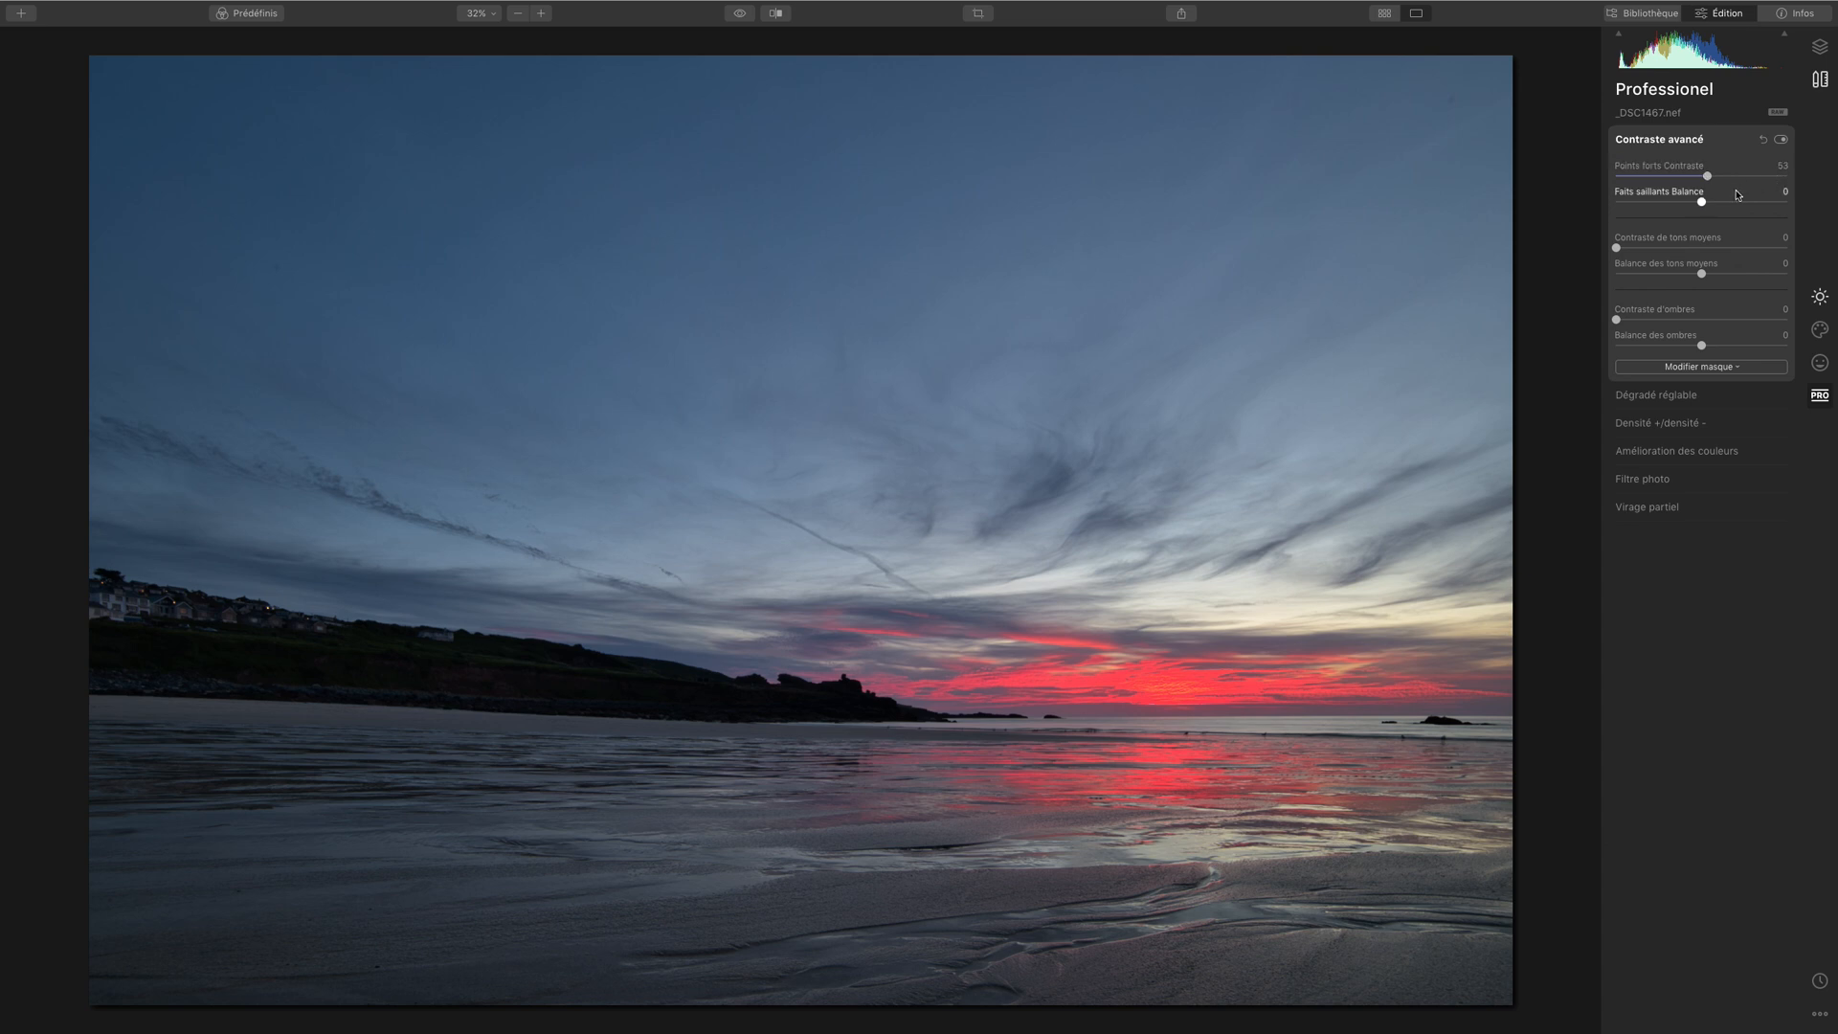
{"action": "mouse_move", "coordinate": [1705, 204]}
{"action": "left_mouse_down"}
{"action": "mouse_move", "coordinate": [1639, 203]}
{"action": "mouse_move", "coordinate": [1748, 203]}
{"action": "mouse_move", "coordinate": [1695, 204]}
{"action": "left_mouse_up"}
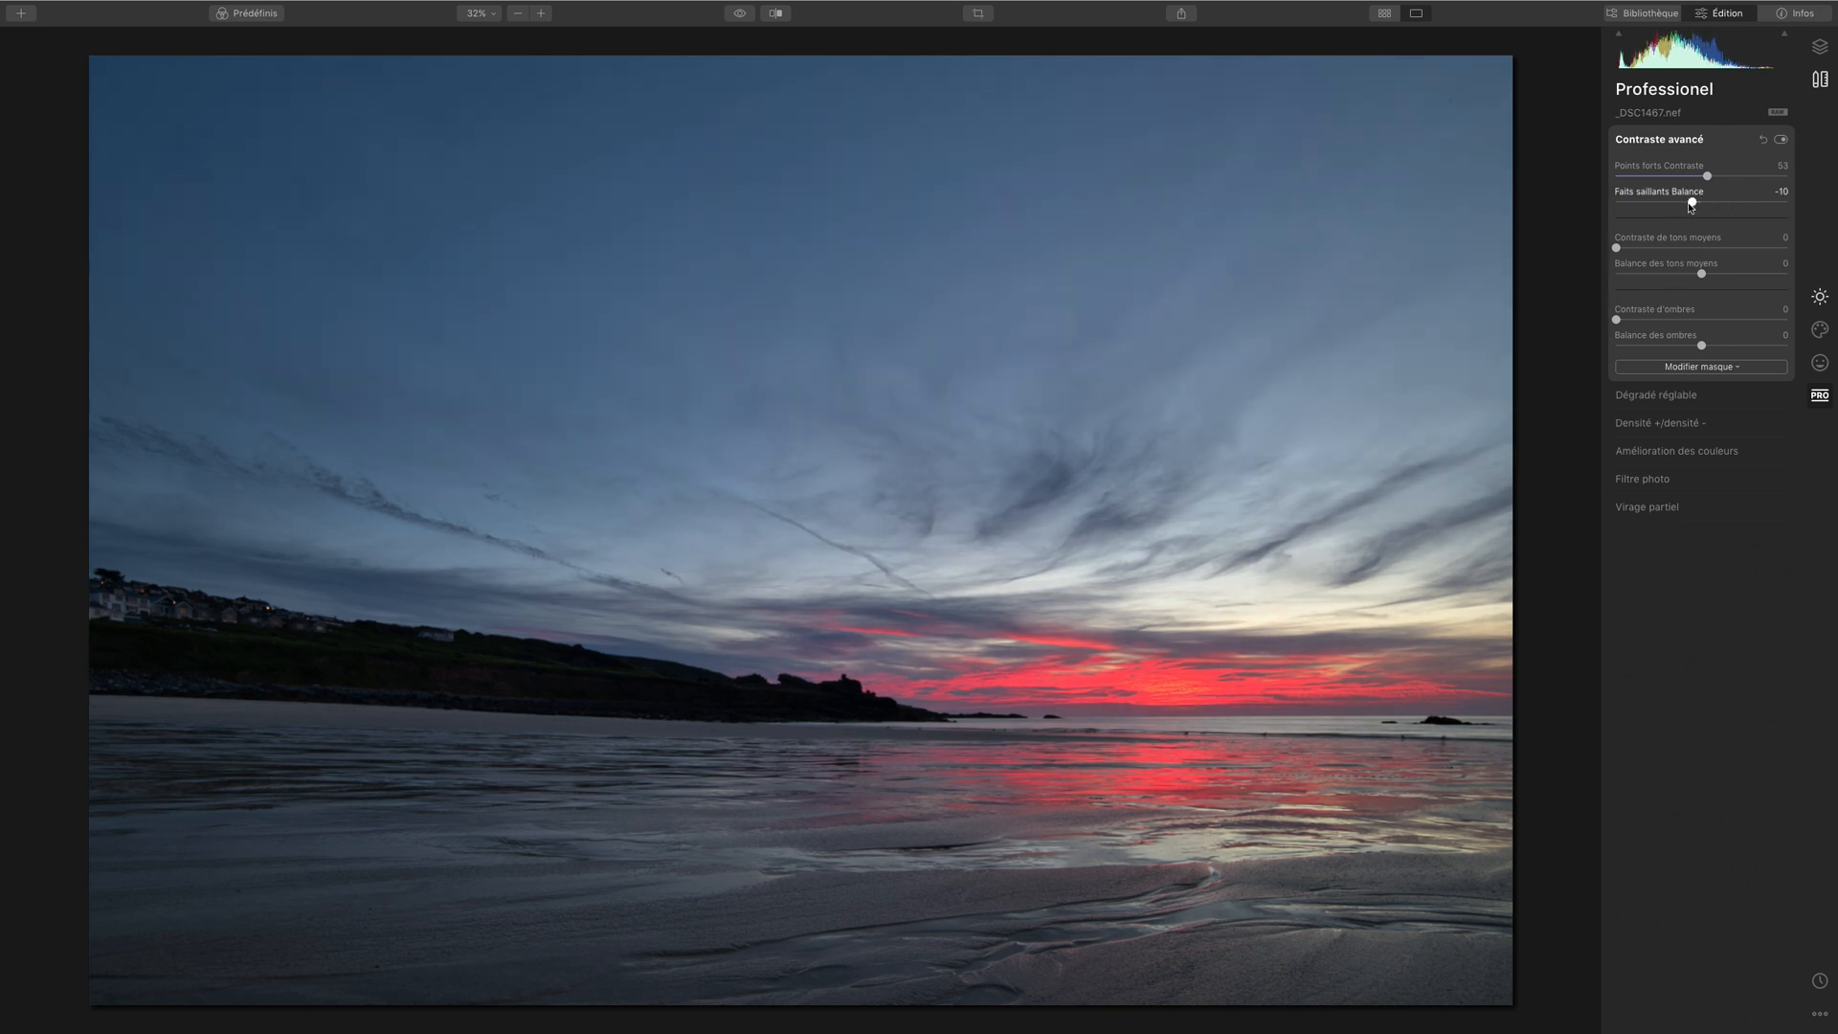
{"action": "mouse_move", "coordinate": [1691, 205]}
{"action": "left_mouse_down"}
{"action": "mouse_move", "coordinate": [1723, 206]}
{"action": "mouse_move", "coordinate": [1647, 213]}
{"action": "mouse_move", "coordinate": [1721, 224]}
{"action": "left_mouse_up"}
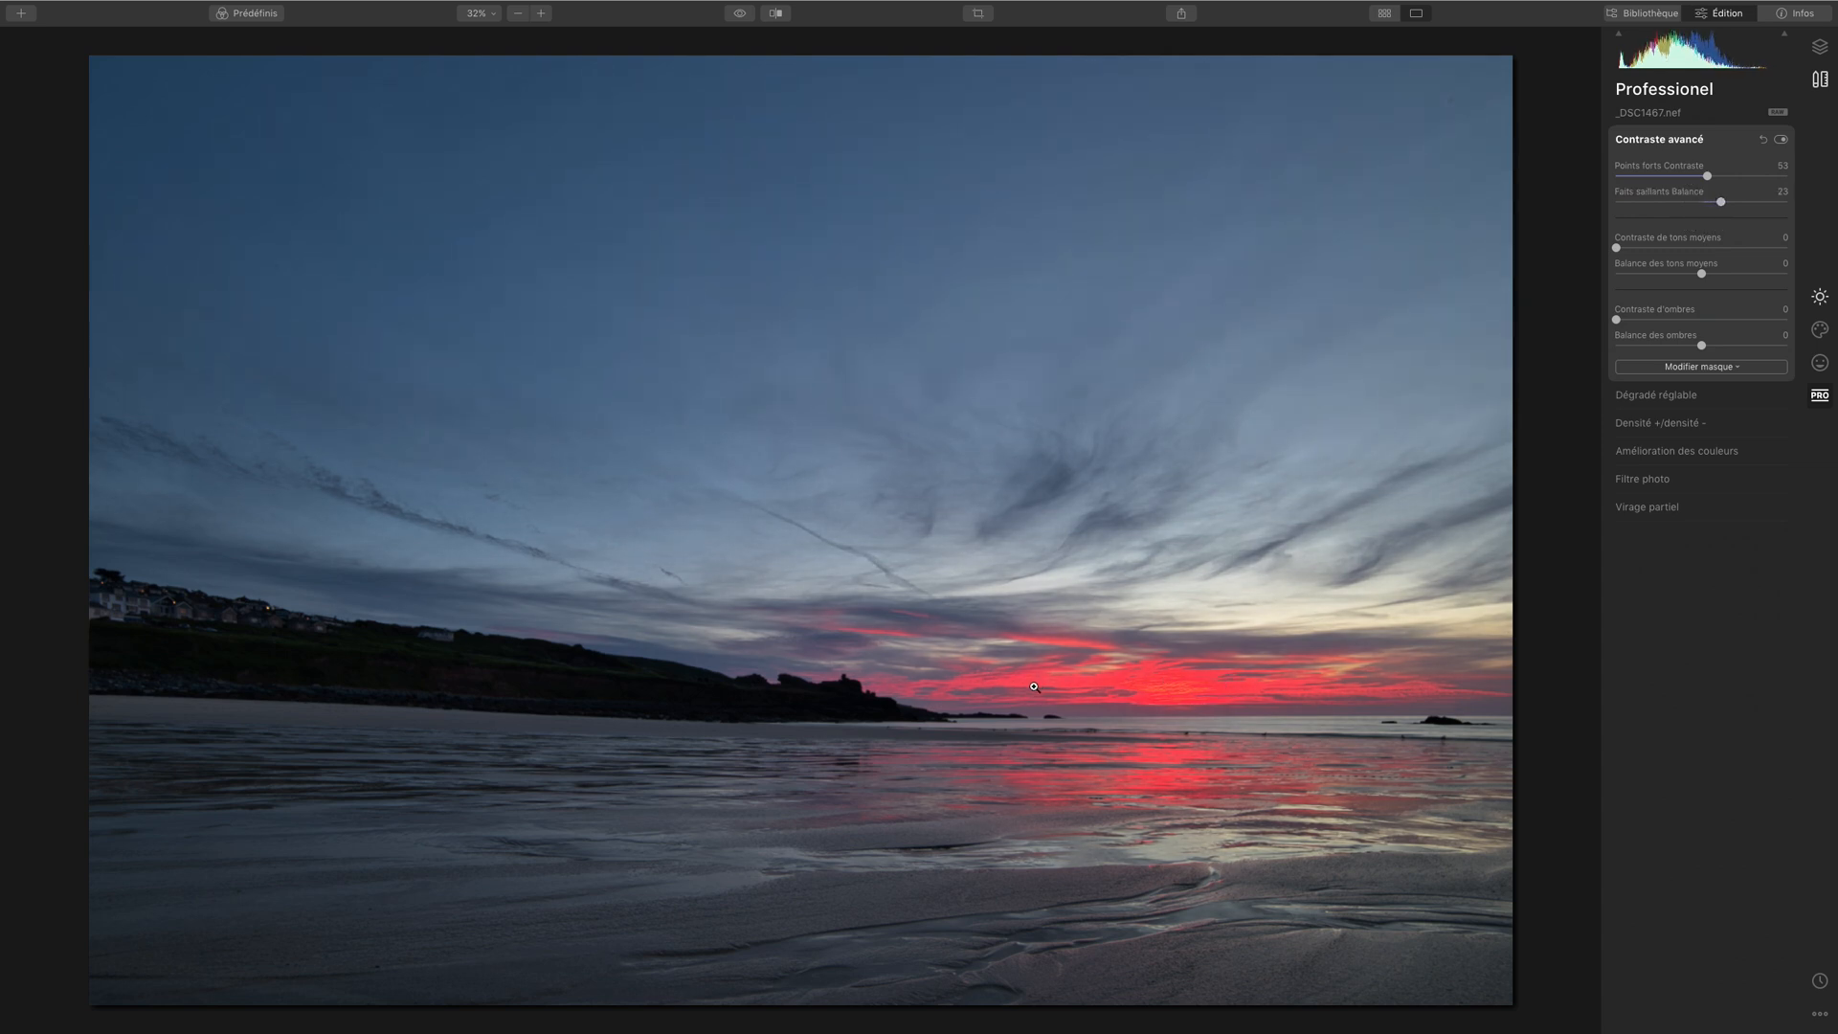
{"action": "left_click", "coordinate": [1206, 702]}
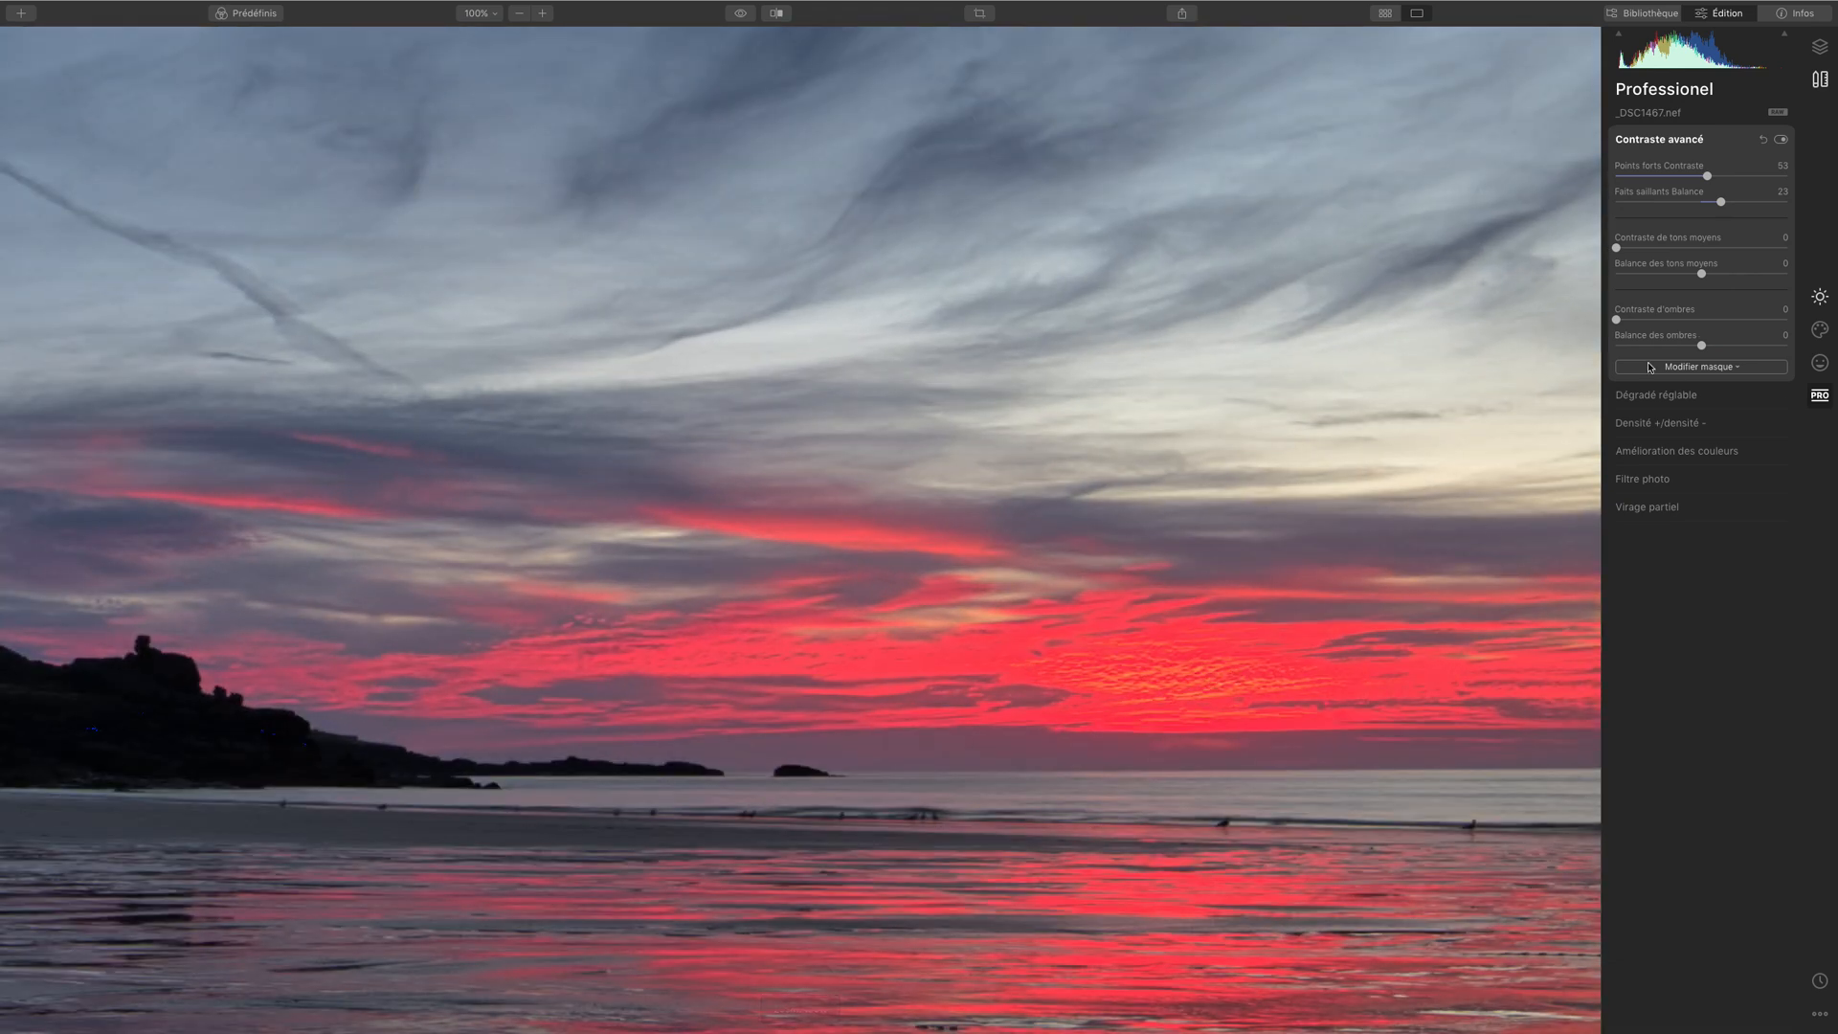
{"action": "left_click_drag", "start_coordinate": [1707, 176], "coordinate": [1632, 179]}
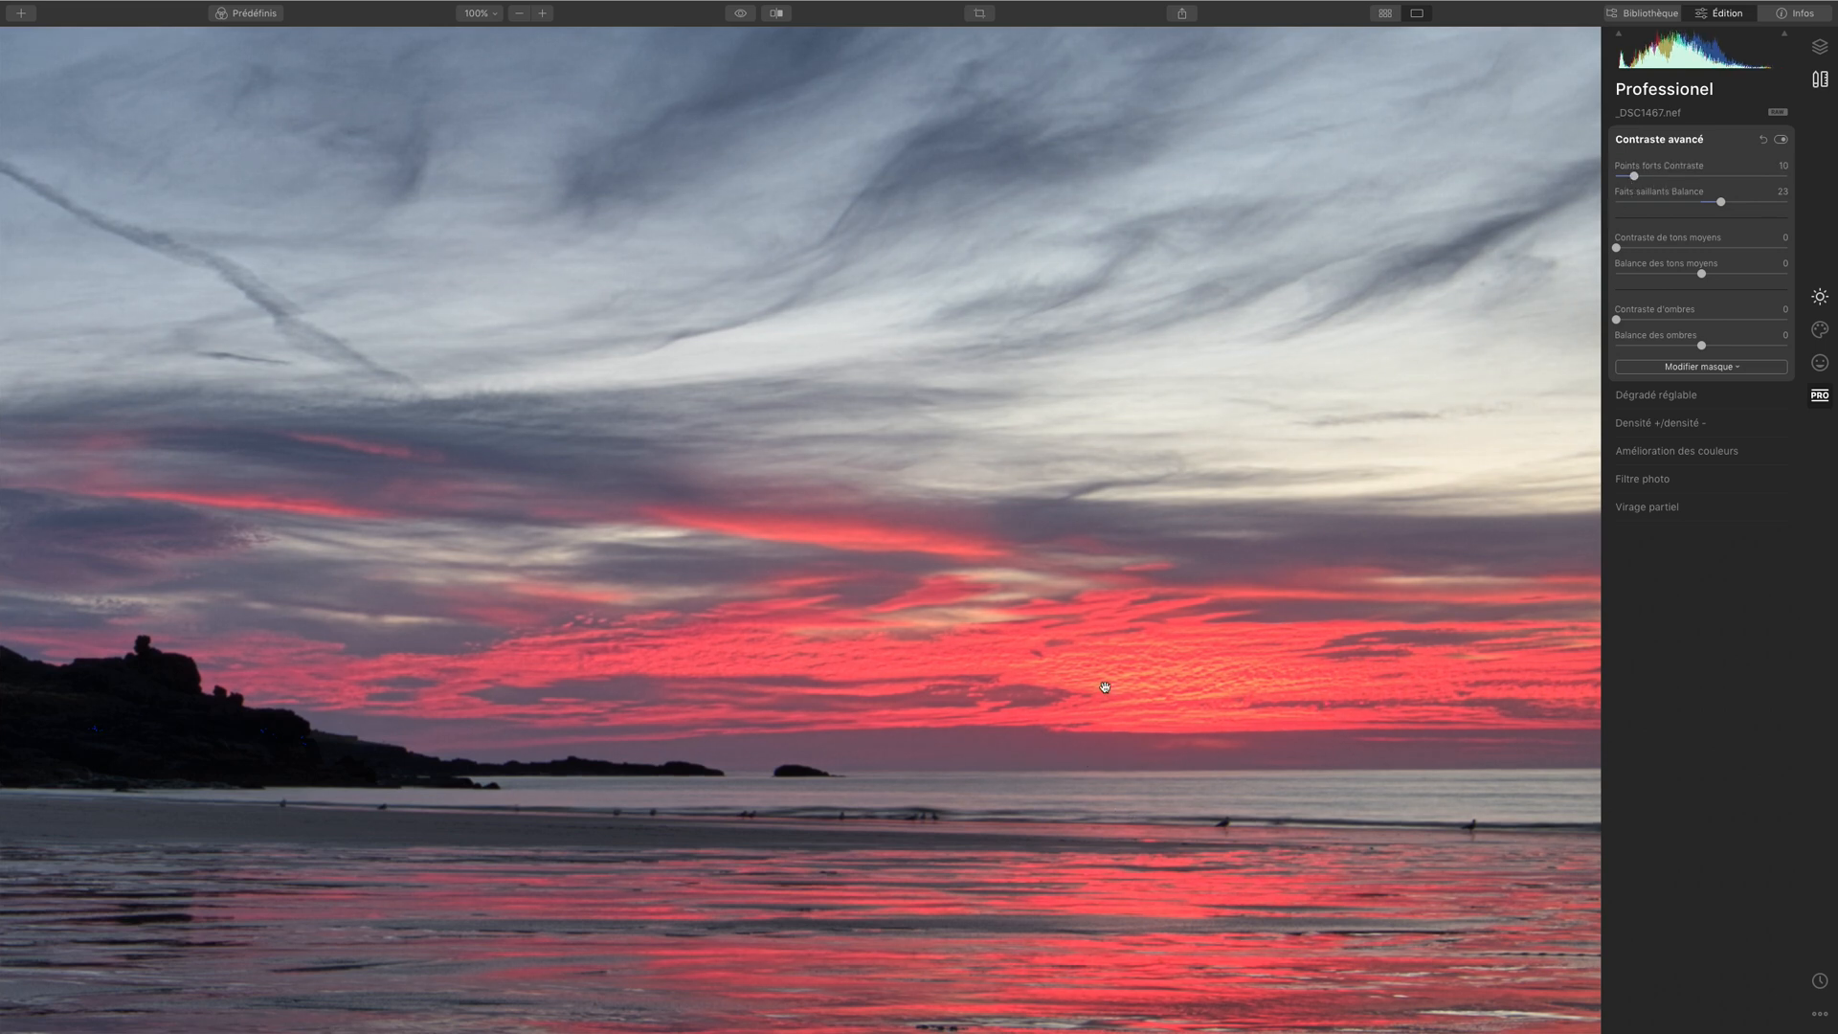
{"action": "left_click", "coordinate": [1161, 677]}
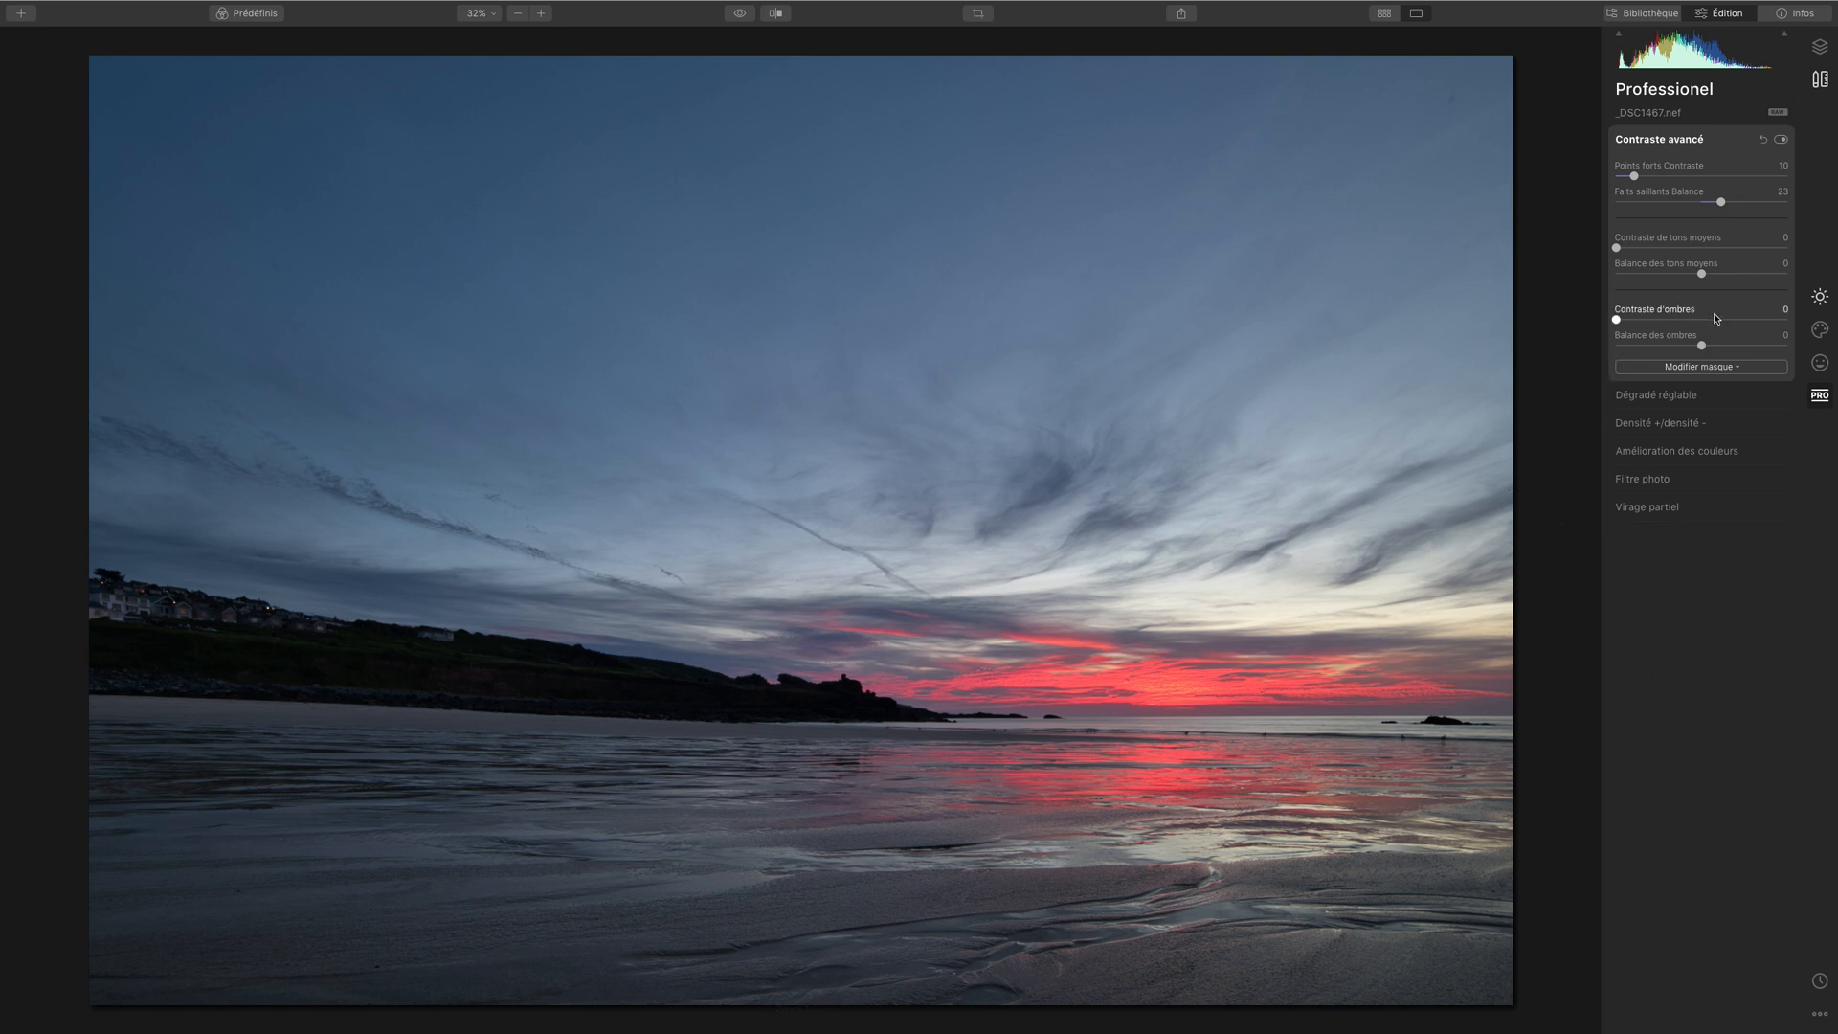
Step: Set Contraste de tons moyens to 28 and Balance des tons moyens to -39
{"action": "left_click_drag", "start_coordinate": [1618, 250], "coordinate": [1688, 249]}
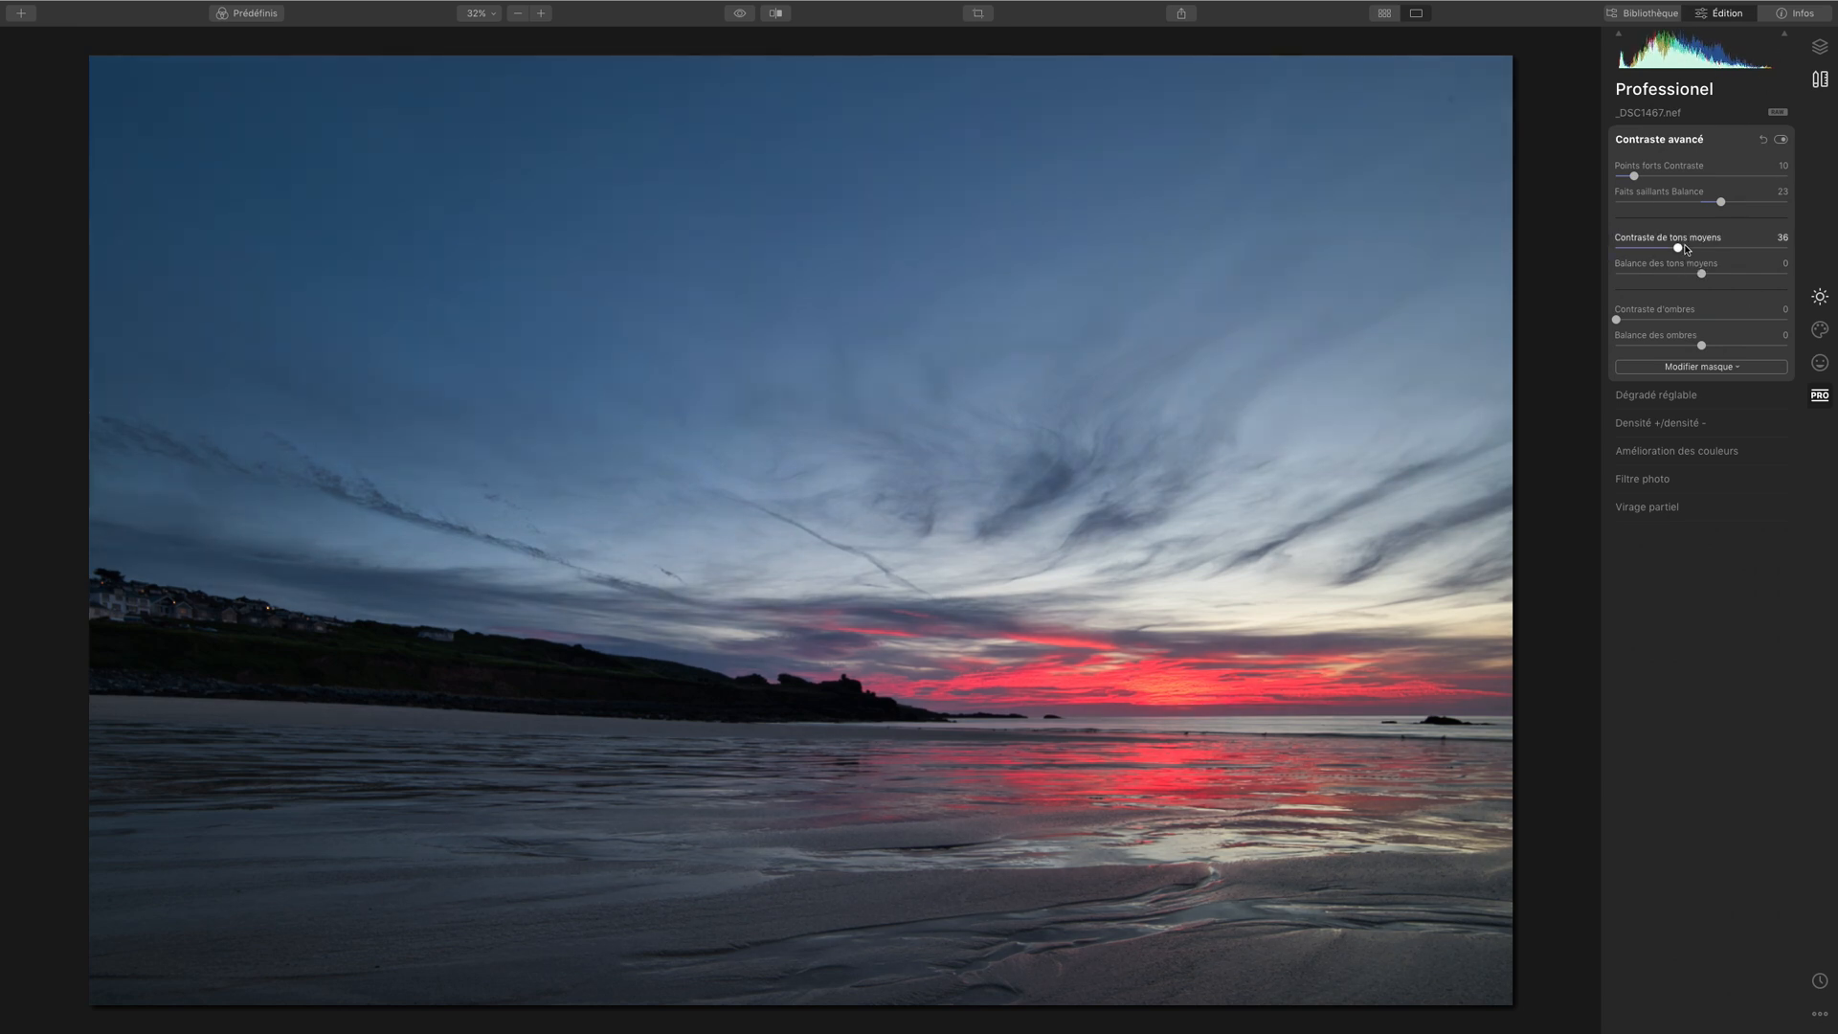
{"action": "mouse_move", "coordinate": [1677, 249]}
{"action": "left_mouse_down"}
{"action": "mouse_move", "coordinate": [1639, 251]}
{"action": "mouse_move", "coordinate": [1674, 249]}
{"action": "left_mouse_up"}
{"action": "left_click_drag", "start_coordinate": [1656, 248], "coordinate": [1665, 248]}
{"action": "mouse_move", "coordinate": [1702, 275]}
{"action": "left_mouse_down"}
{"action": "mouse_move", "coordinate": [1660, 274]}
{"action": "mouse_move", "coordinate": [1720, 275]}
{"action": "left_mouse_up"}
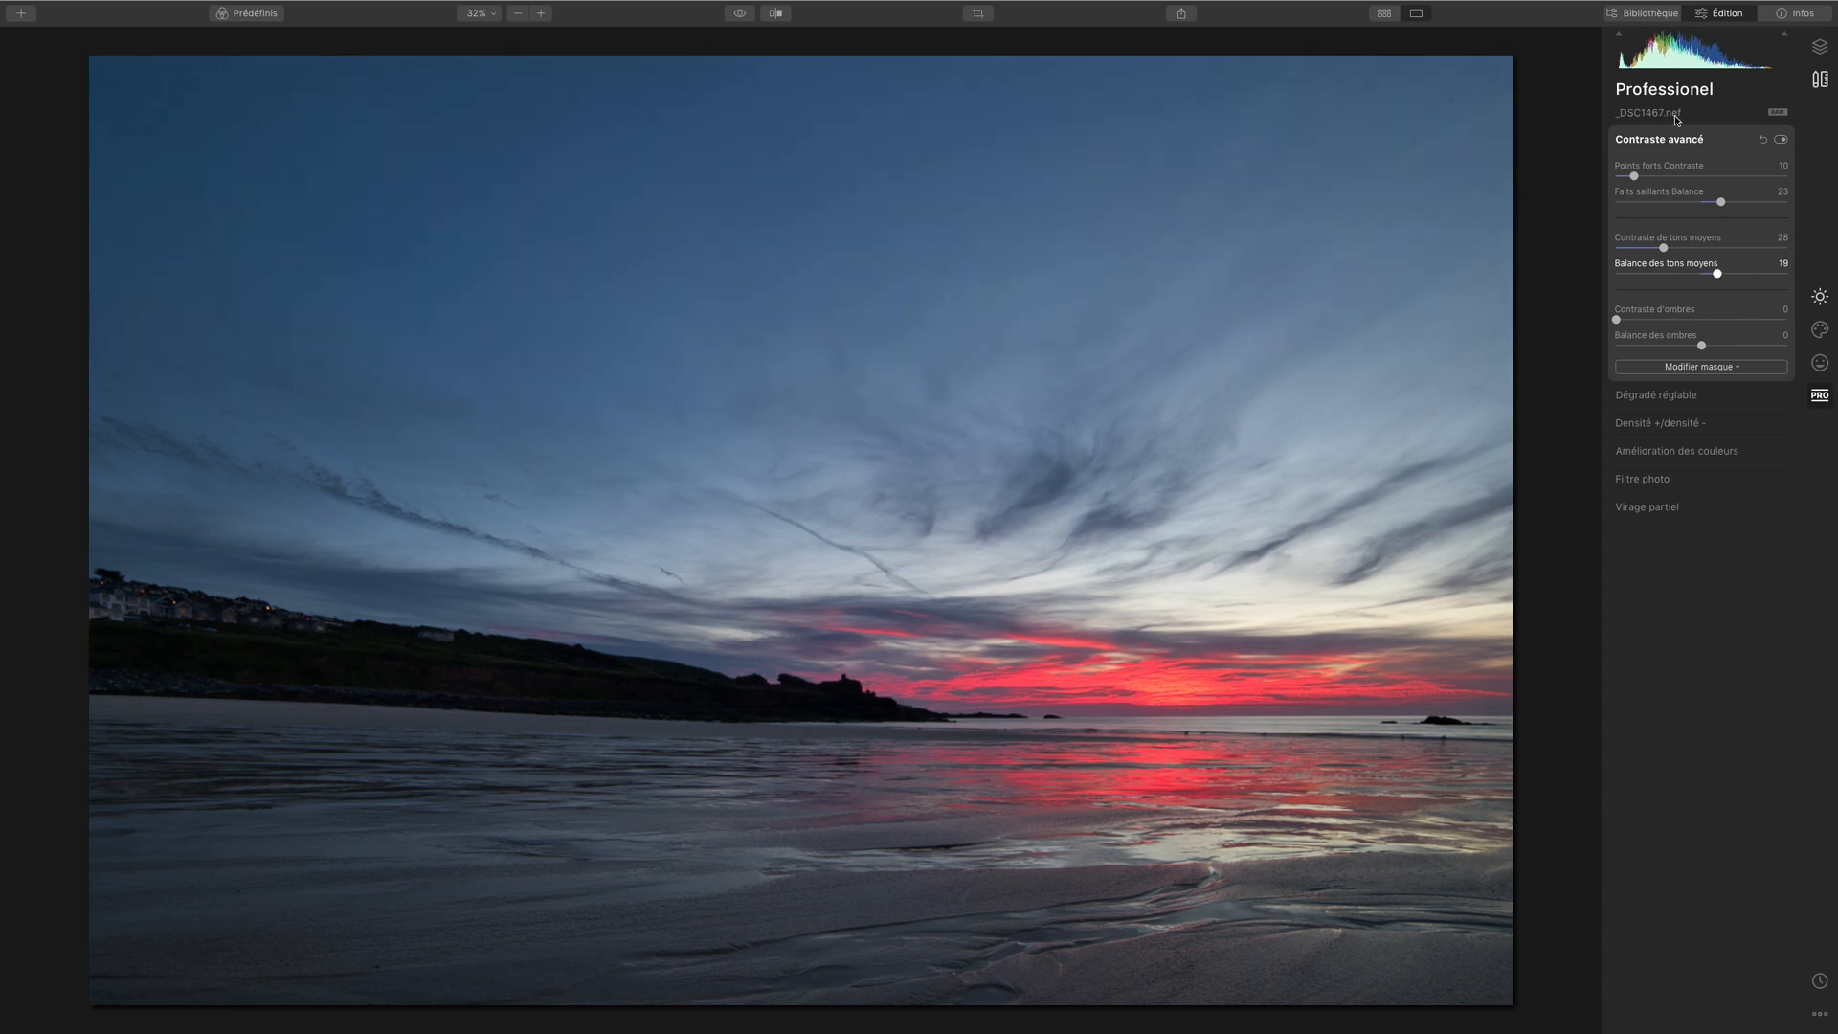
{"action": "left_click_drag", "start_coordinate": [1716, 276], "coordinate": [1670, 279]}
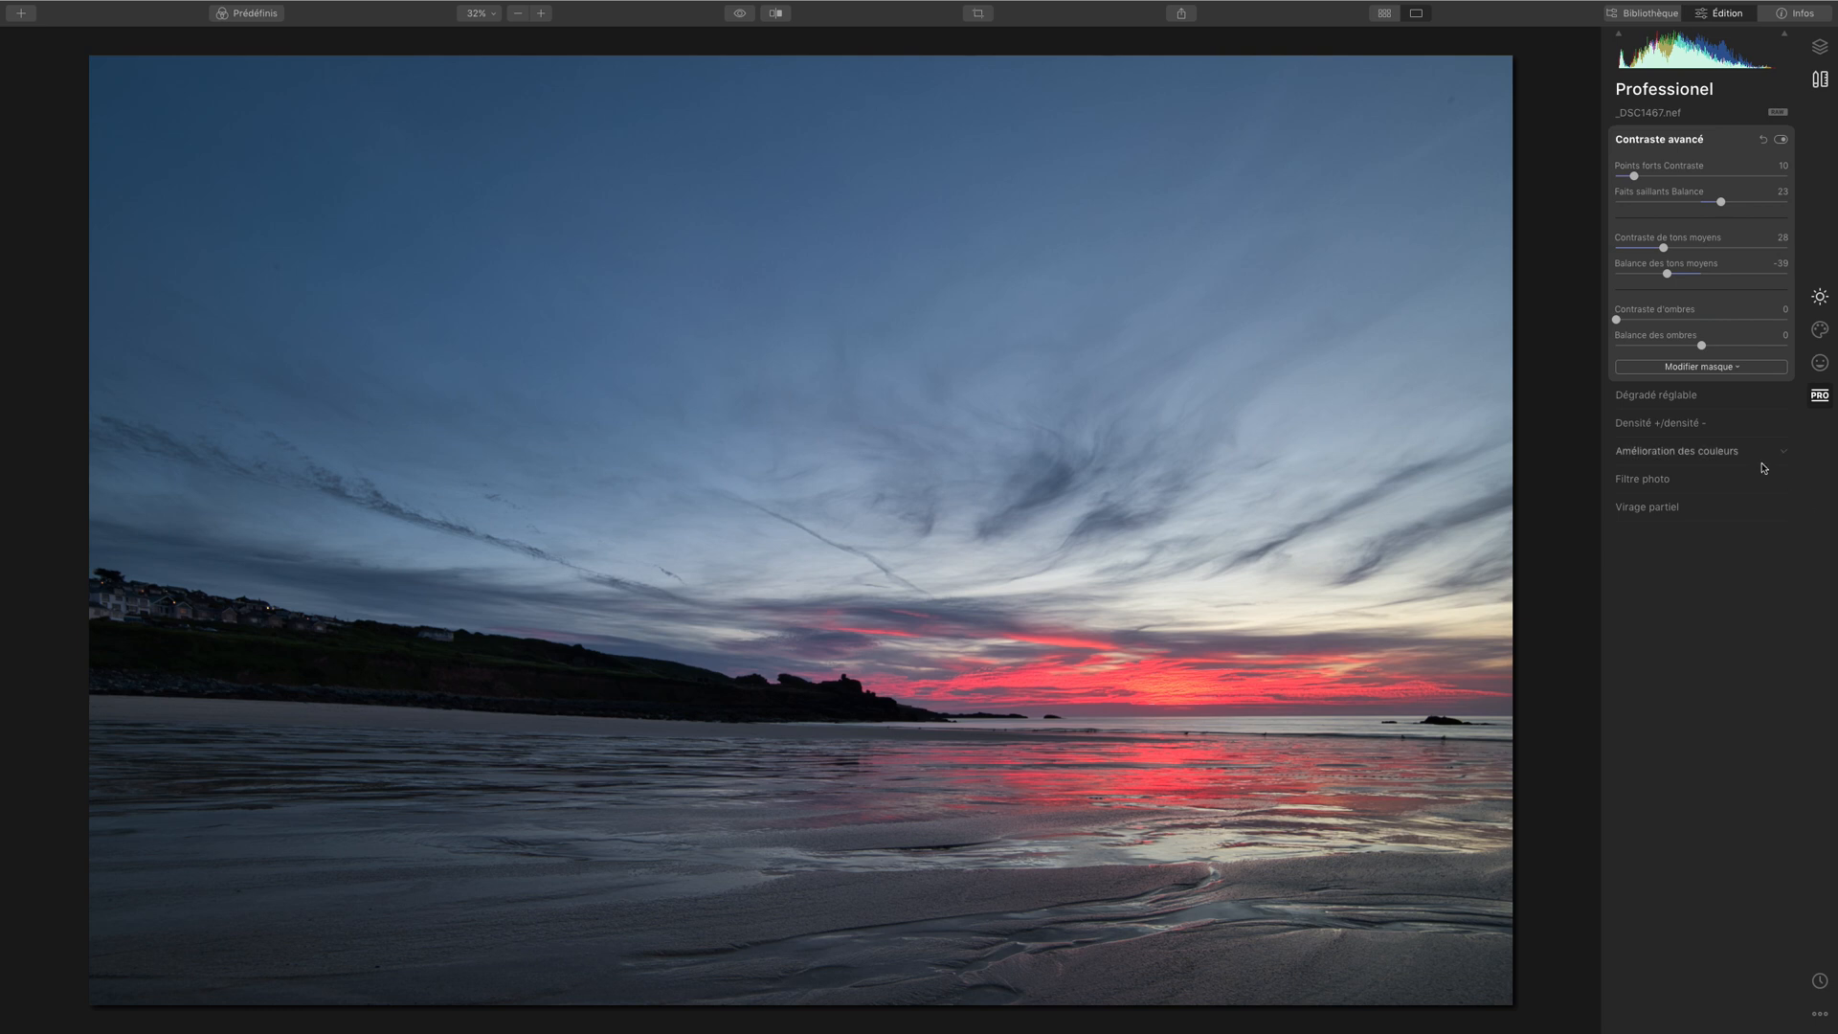
Step: Set Contraste d'ombres to 5 and Balance des ombres to 12
{"action": "left_click_drag", "start_coordinate": [1618, 320], "coordinate": [1744, 352]}
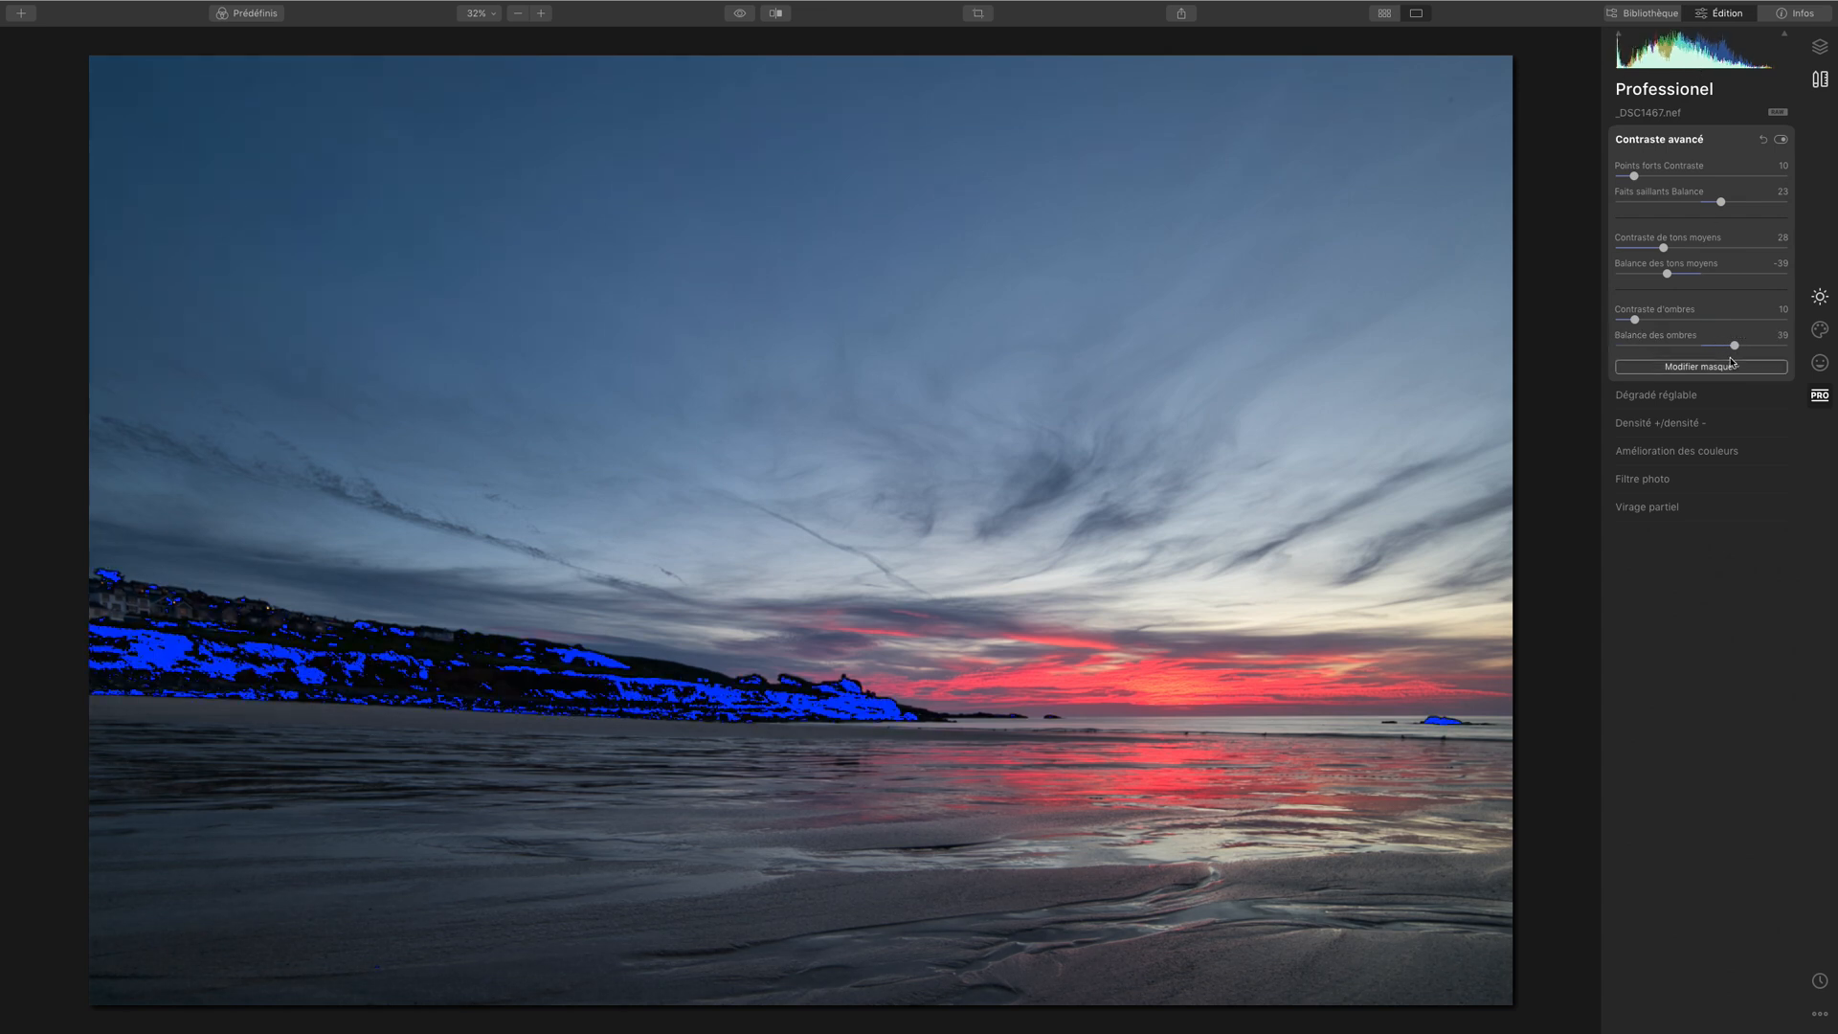
{"action": "left_click_drag", "start_coordinate": [1734, 346], "coordinate": [1628, 324]}
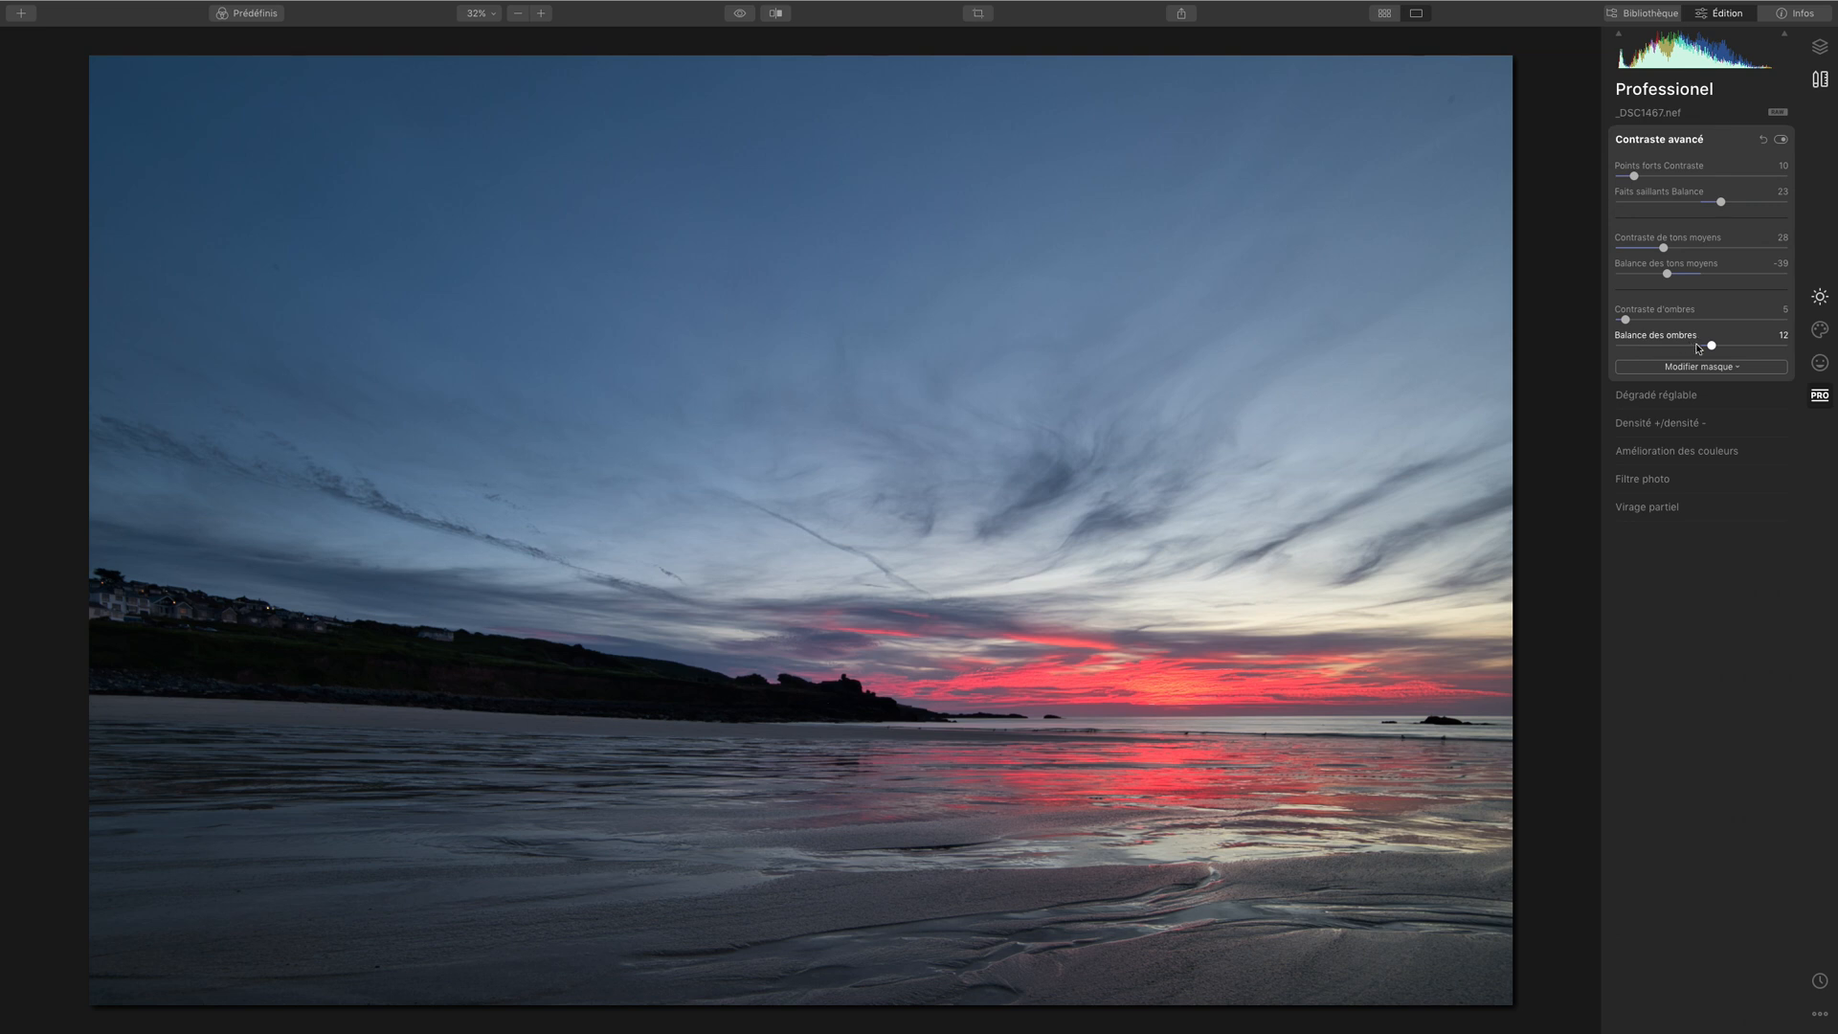
Step: Compare the photo repeatedly with and without the Contraste avancé adjustment
{"action": "left_click", "coordinate": [1780, 139]}
{"action": "left_click", "coordinate": [1780, 140]}
{"action": "left_click", "coordinate": [1780, 139]}
{"action": "left_click", "coordinate": [1780, 140]}
{"action": "left_click", "coordinate": [1780, 140]}
{"action": "left_click", "coordinate": [1780, 140]}
{"action": "left_click", "coordinate": [1780, 139]}
{"action": "left_click", "coordinate": [1780, 140]}
{"action": "left_click", "coordinate": [1780, 140]}
{"action": "left_click", "coordinate": [1780, 140]}
{"action": "left_click", "coordinate": [1780, 139]}
{"action": "left_click", "coordinate": [1780, 140]}
{"action": "left_click", "coordinate": [1778, 140]}
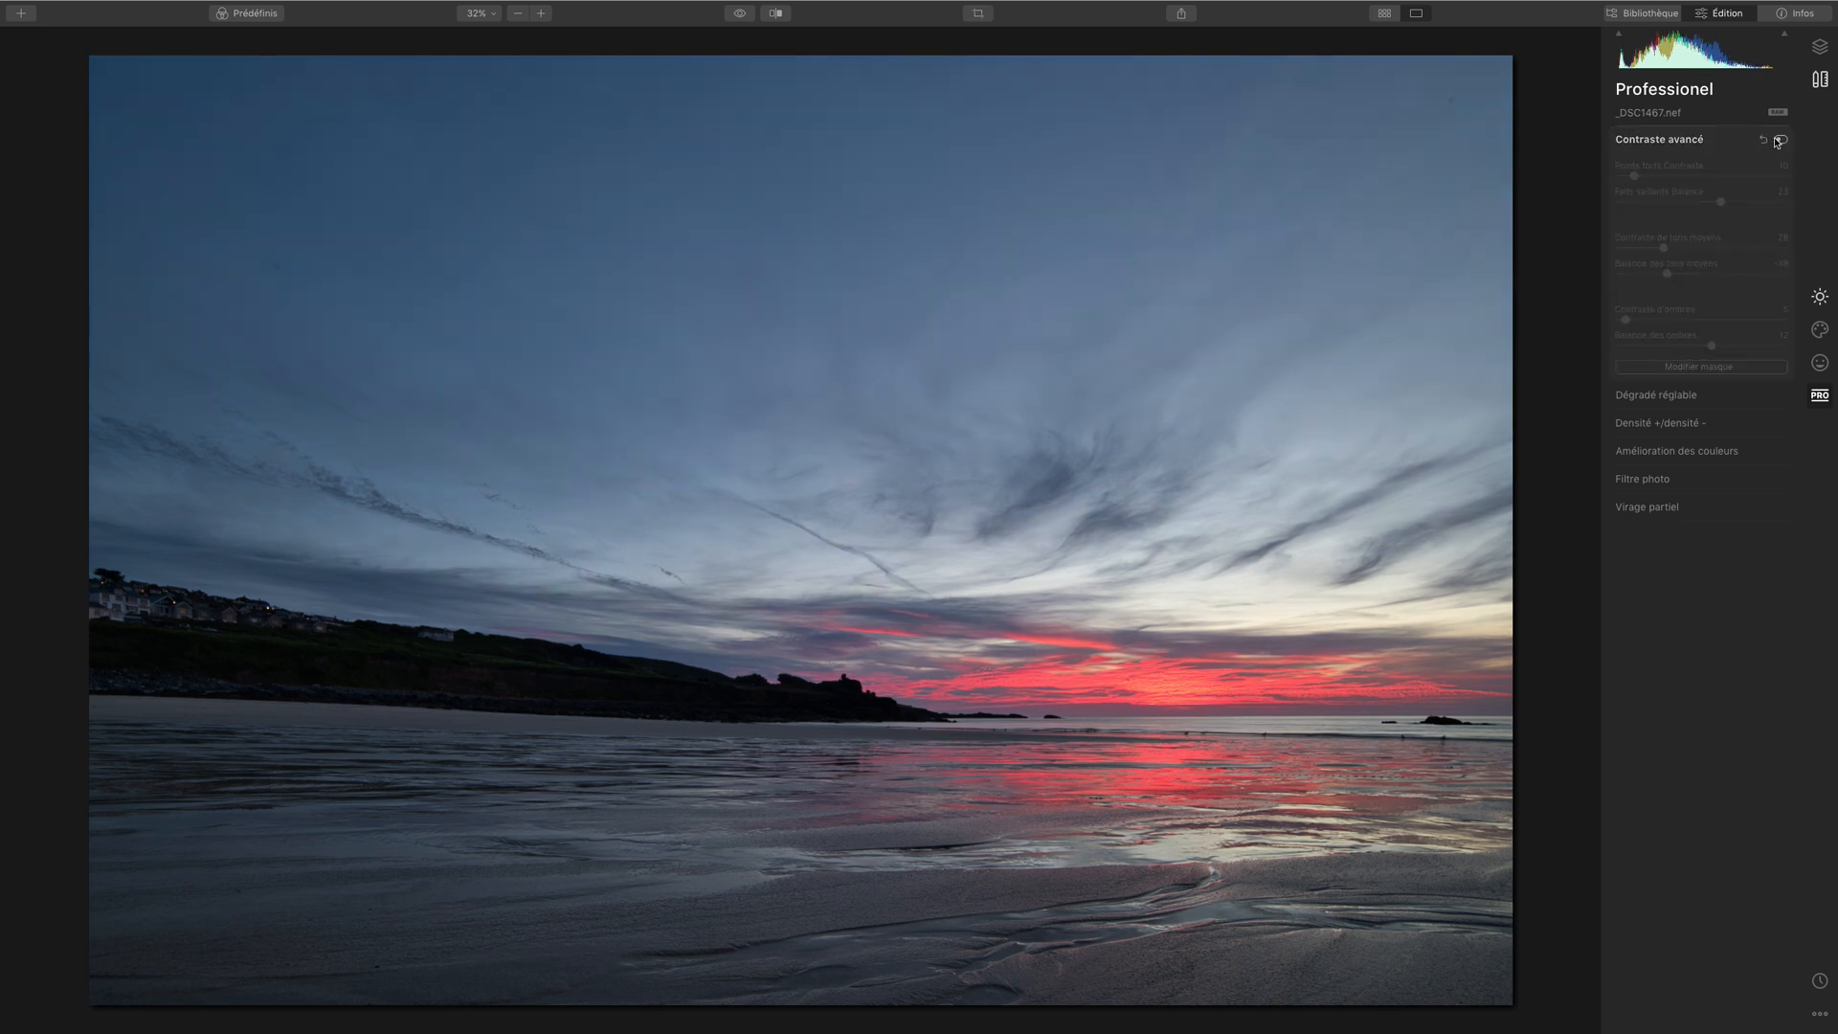
{"action": "left_click", "coordinate": [1778, 140]}
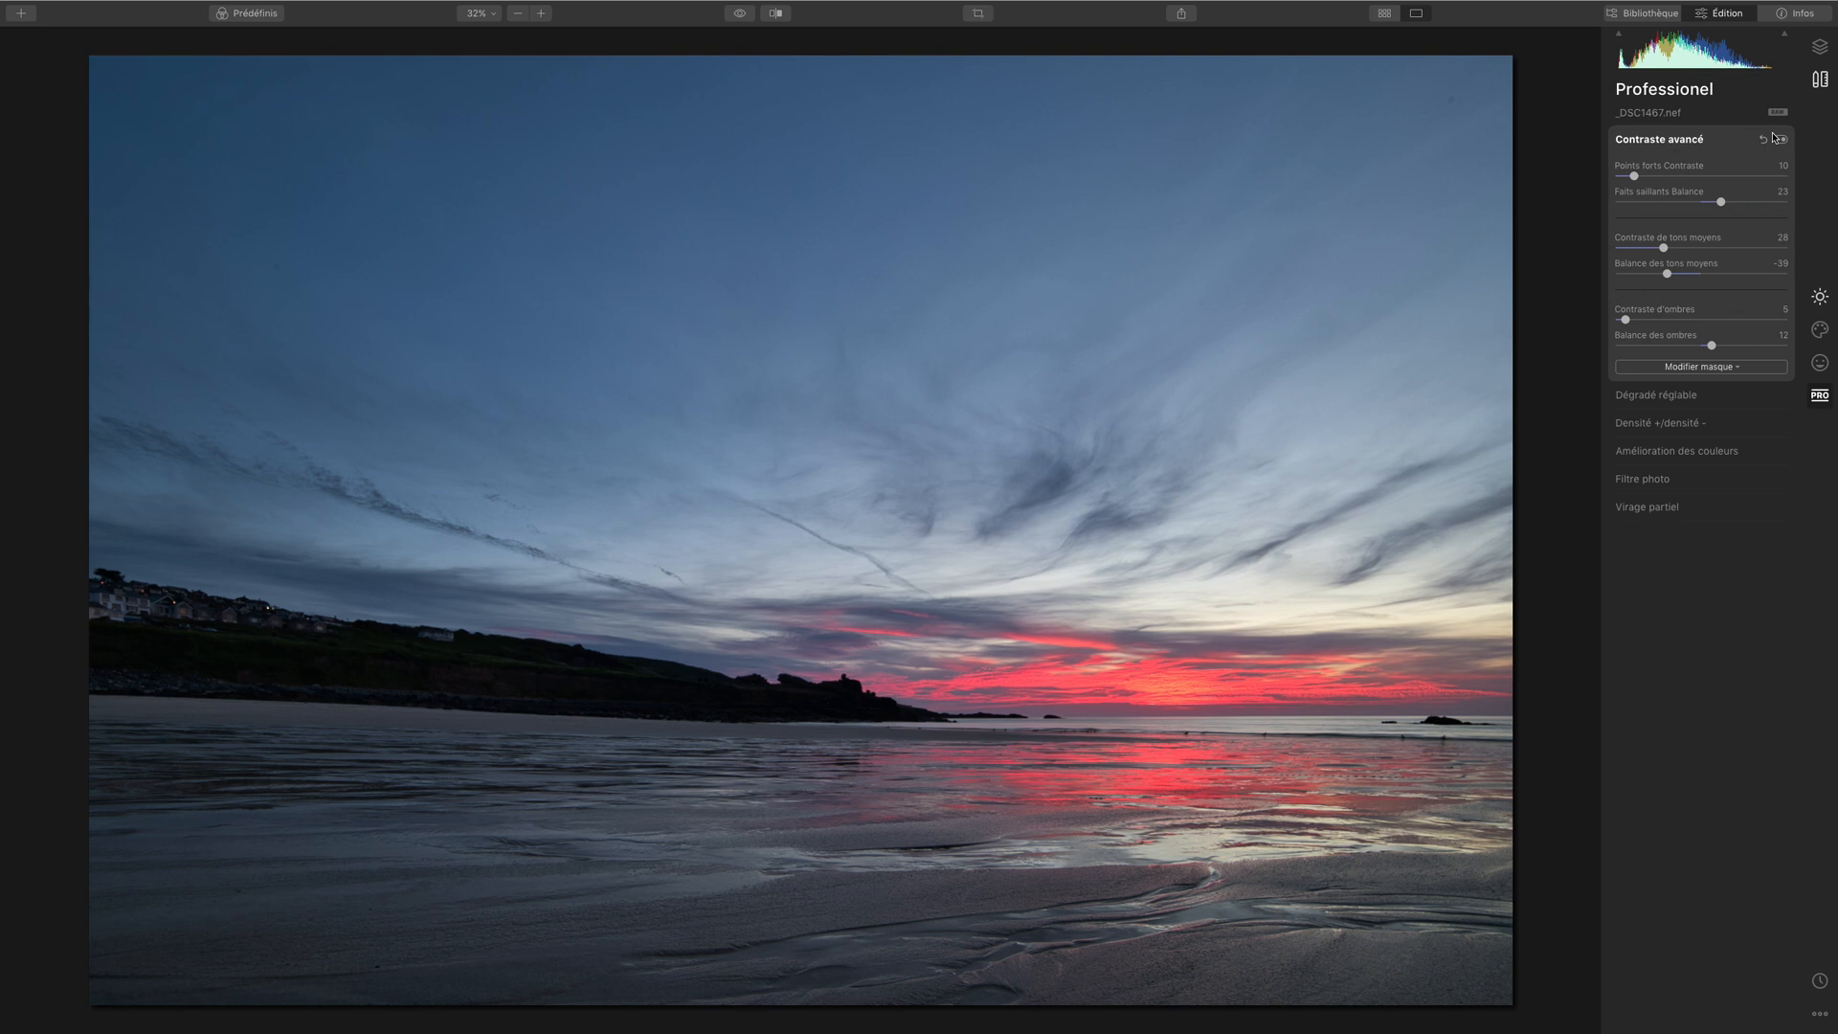
Step: Compare the edited photo with its unedited original
{"action": "left_click", "coordinate": [739, 16]}
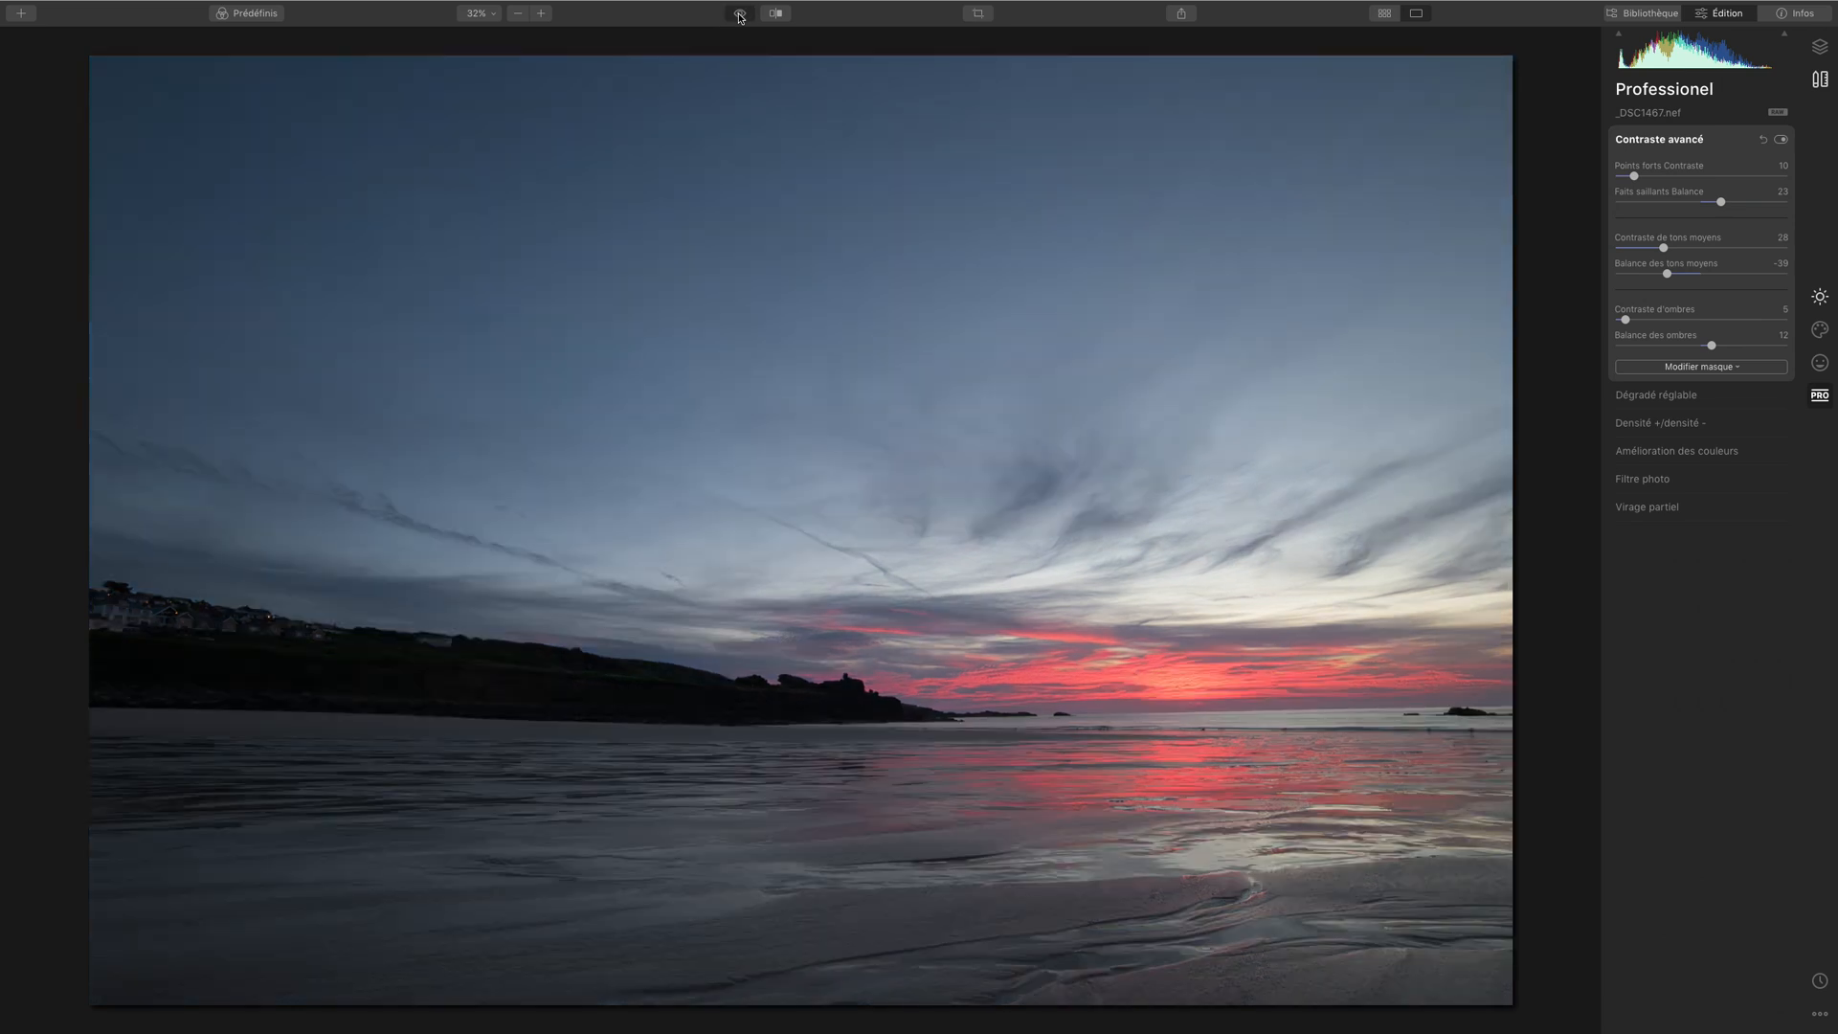
{"action": "left_click", "coordinate": [739, 15]}
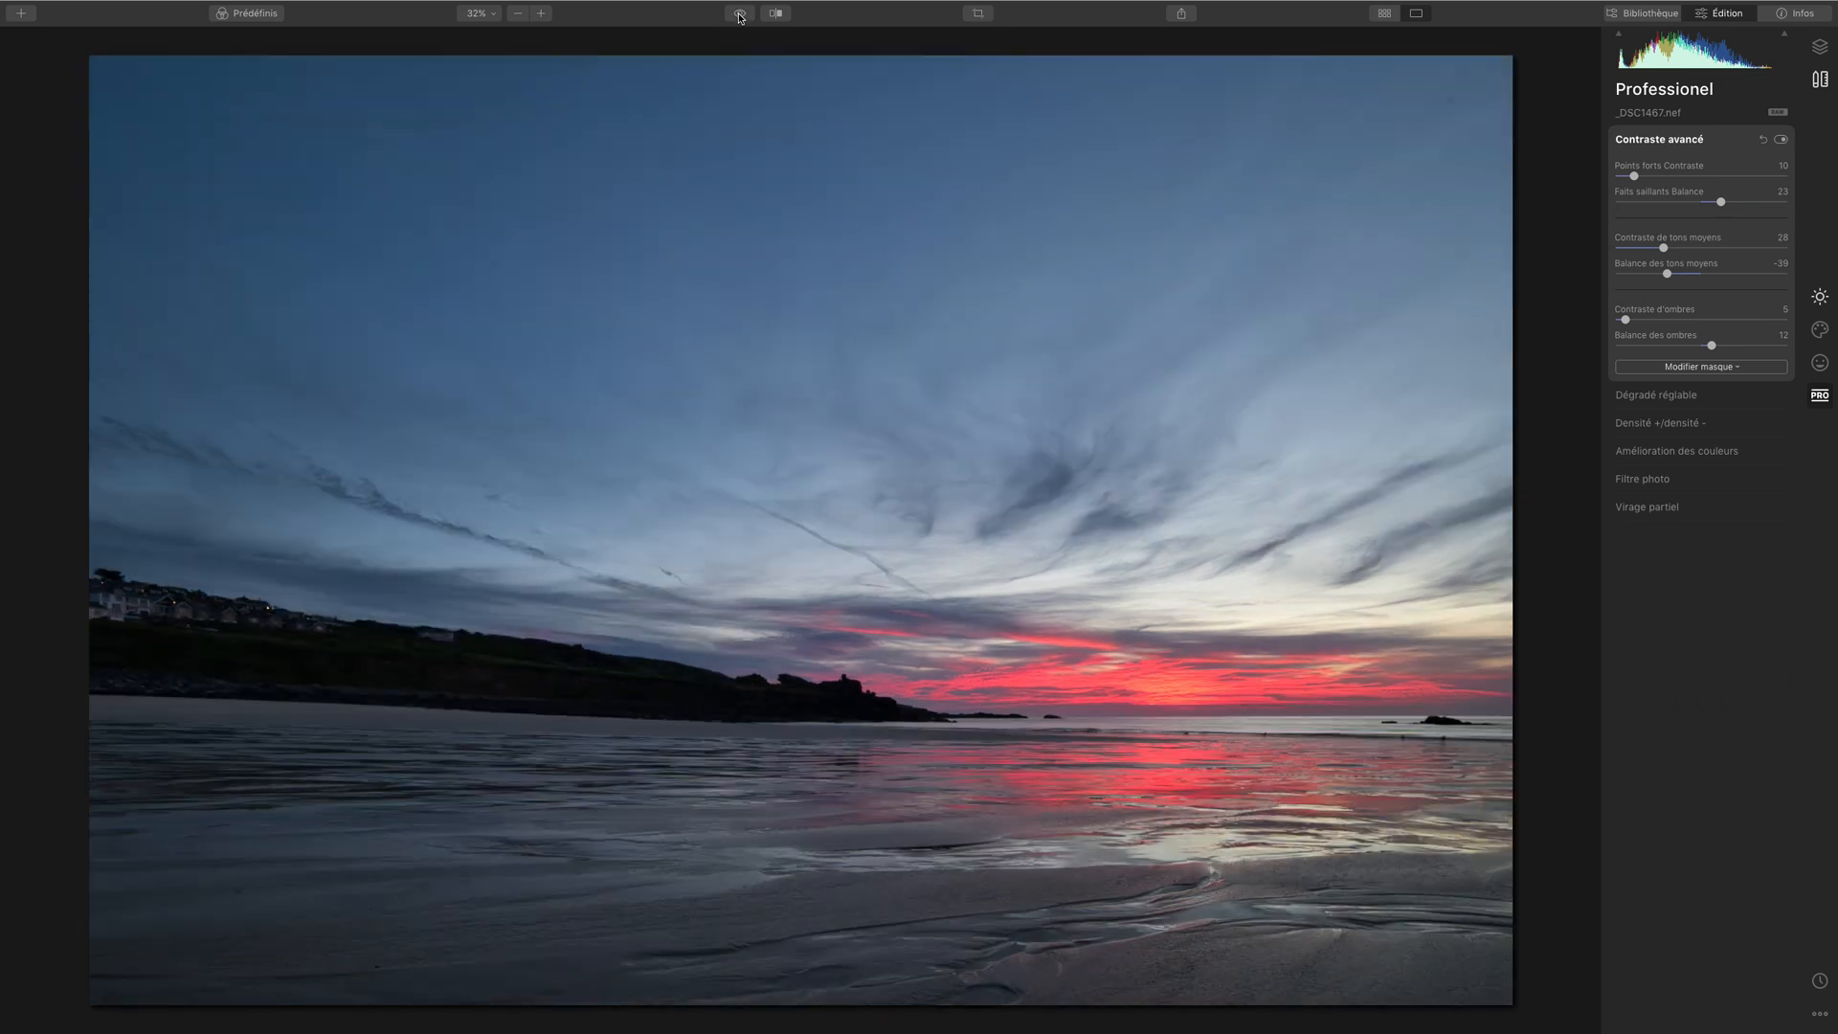
{"action": "left_click", "coordinate": [739, 16]}
{"action": "left_click", "coordinate": [740, 15]}
{"action": "left_click", "coordinate": [739, 16]}
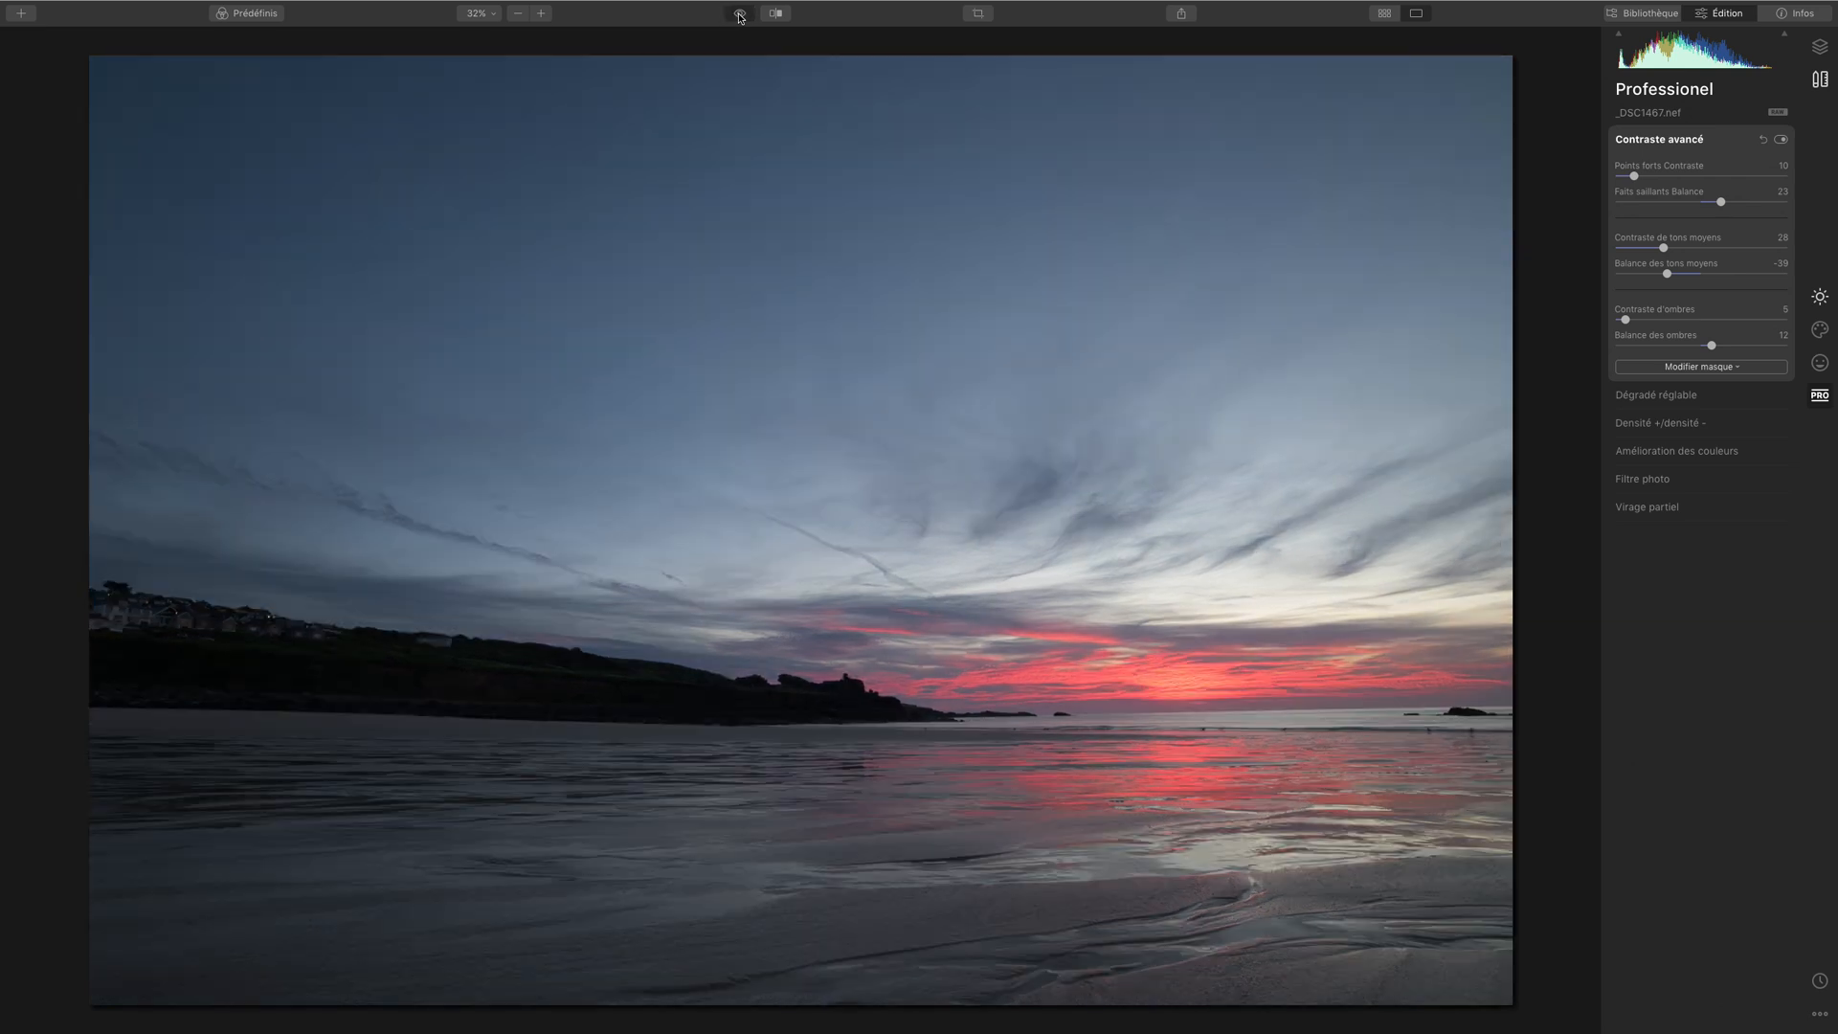
Step: Toggle repeatedly between the original and the edited photo to judge the overall tone and contrast work
{"action": "left_click", "coordinate": [739, 15]}
{"action": "left_click", "coordinate": [739, 16]}
{"action": "left_click", "coordinate": [740, 15]}
{"action": "left_click", "coordinate": [739, 16]}
{"action": "left_click", "coordinate": [739, 15]}
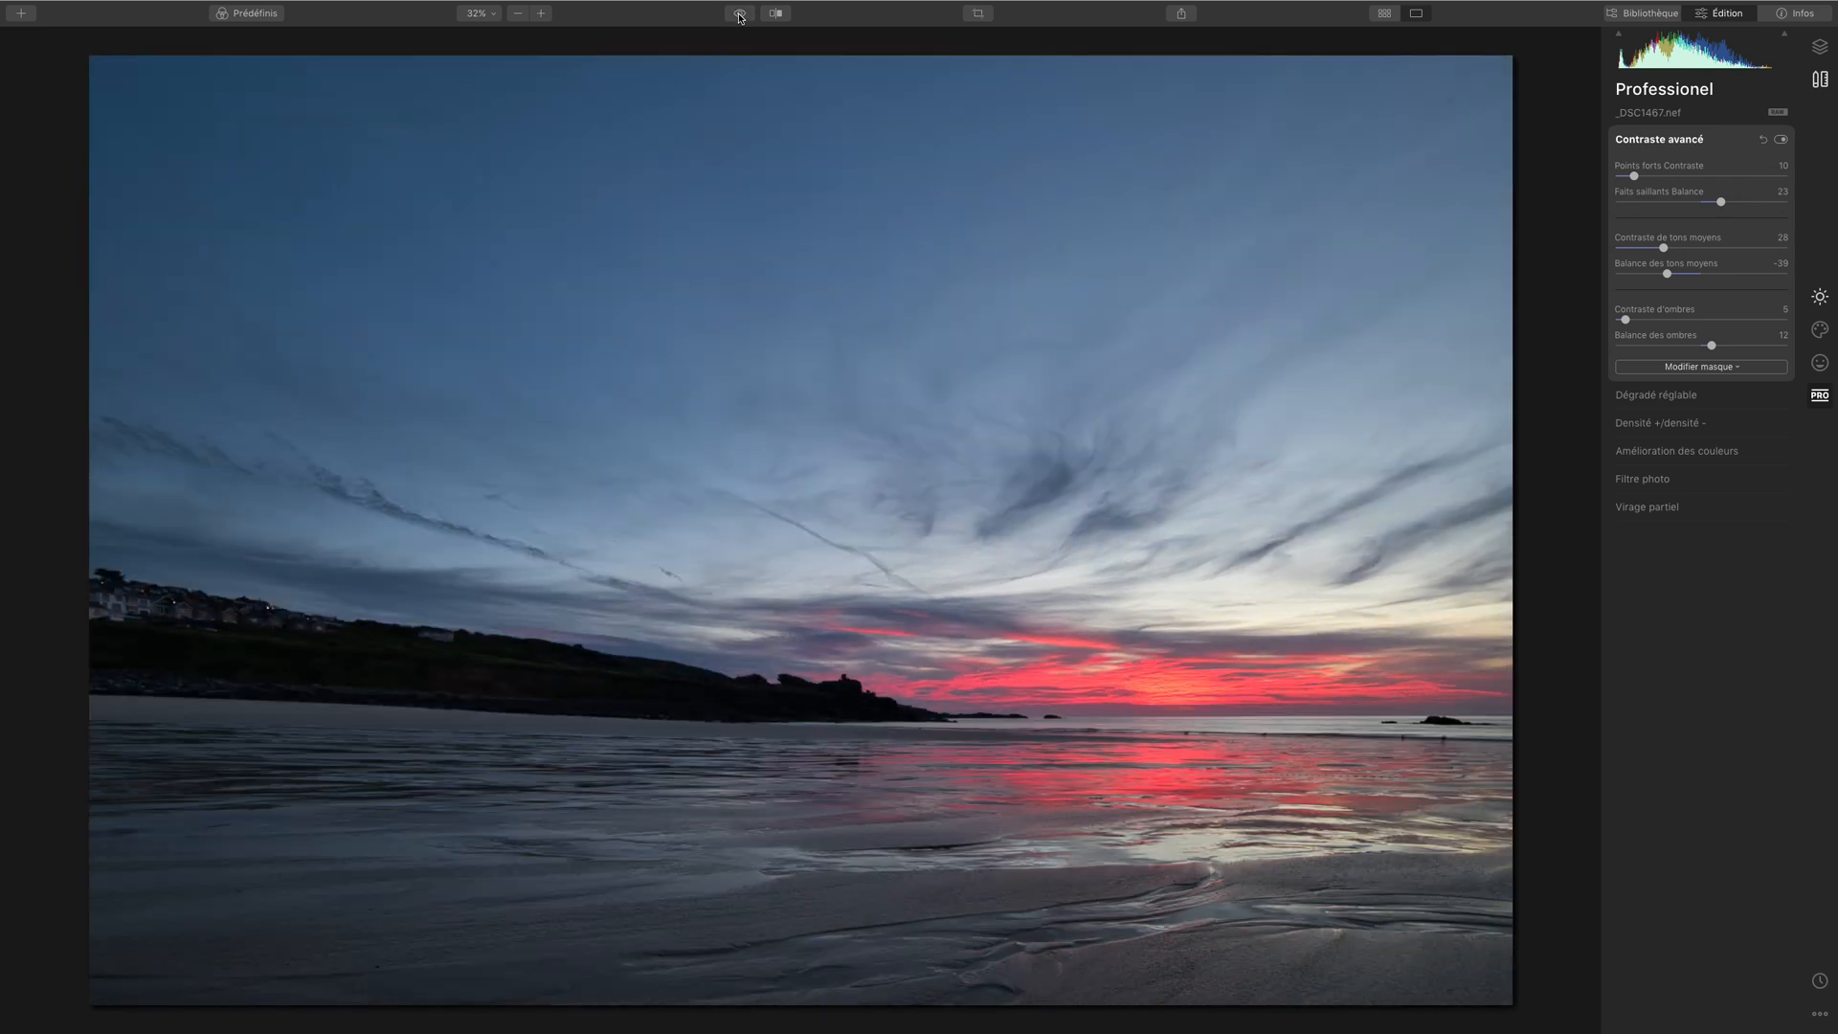
{"action": "left_click", "coordinate": [739, 15]}
{"action": "left_click", "coordinate": [740, 15]}
{"action": "left_click", "coordinate": [742, 15]}
{"action": "left_click", "coordinate": [742, 14]}
{"action": "left_click", "coordinate": [742, 14]}
Step: Open the advanced per-colour settings of the Couleur adjustment in the basic tools
{"action": "left_click", "coordinate": [1818, 299]}
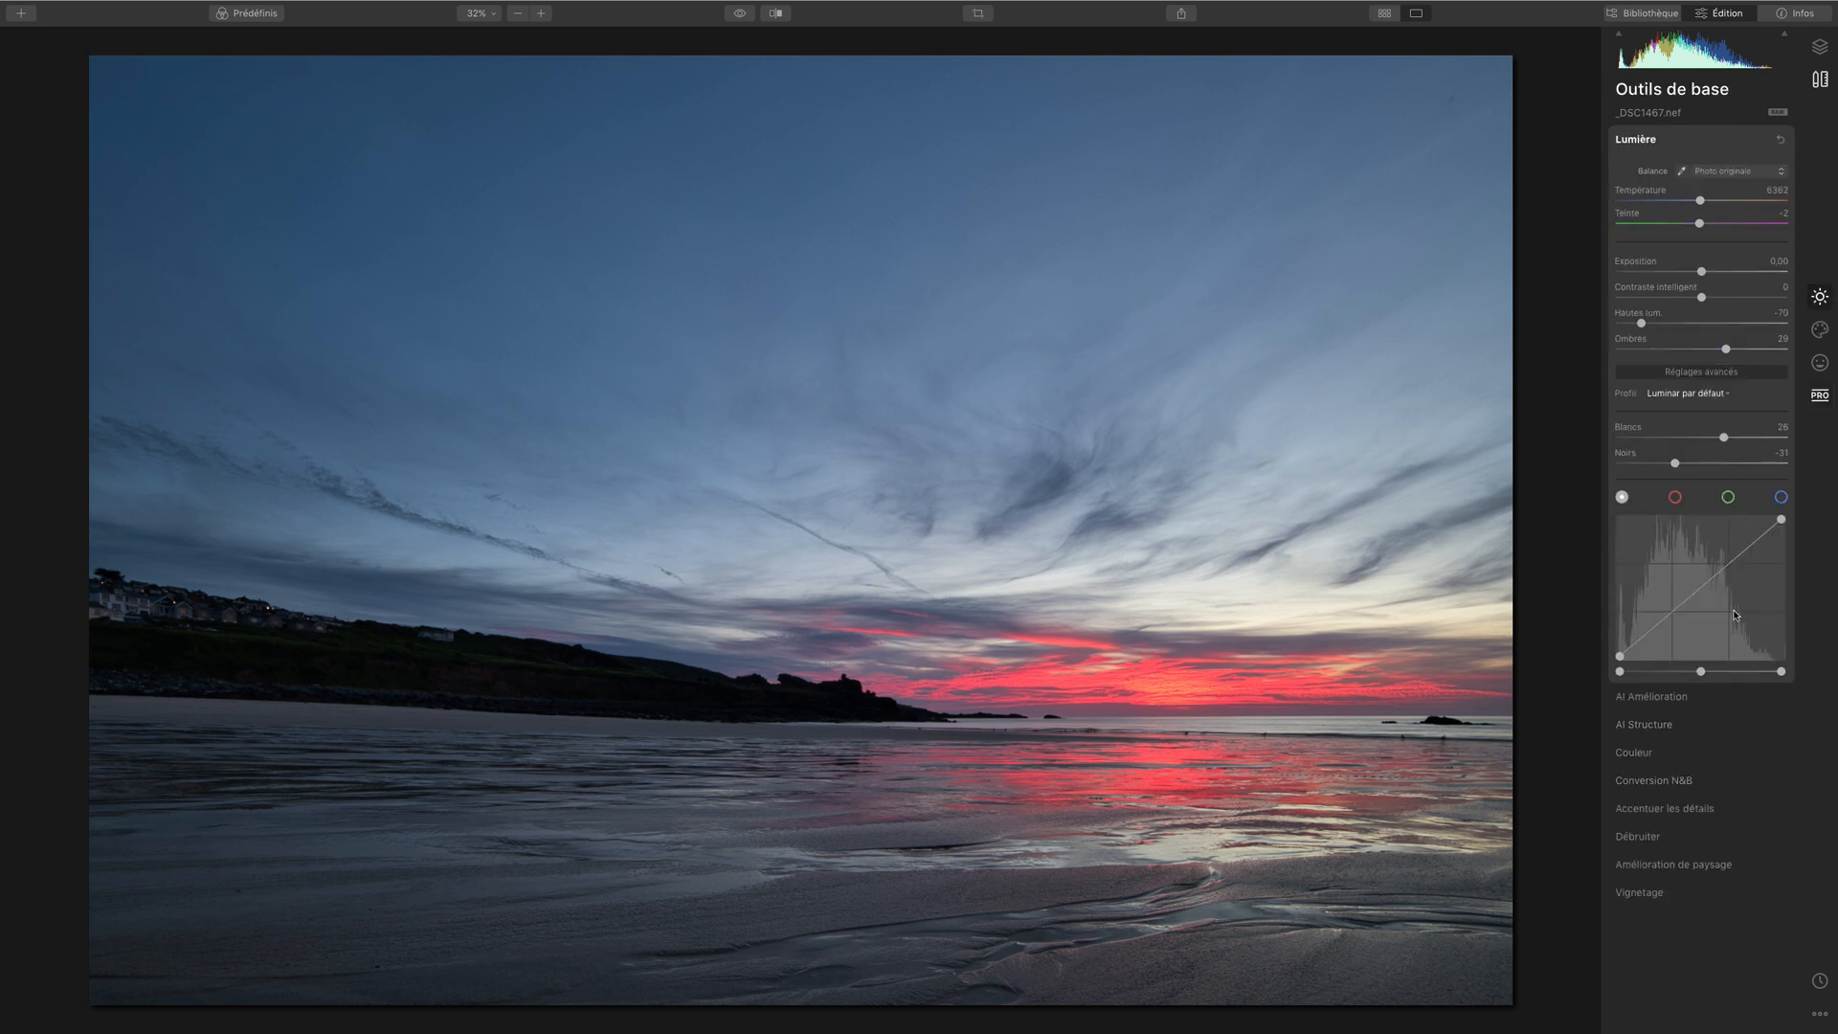
{"action": "left_click", "coordinate": [1651, 753]}
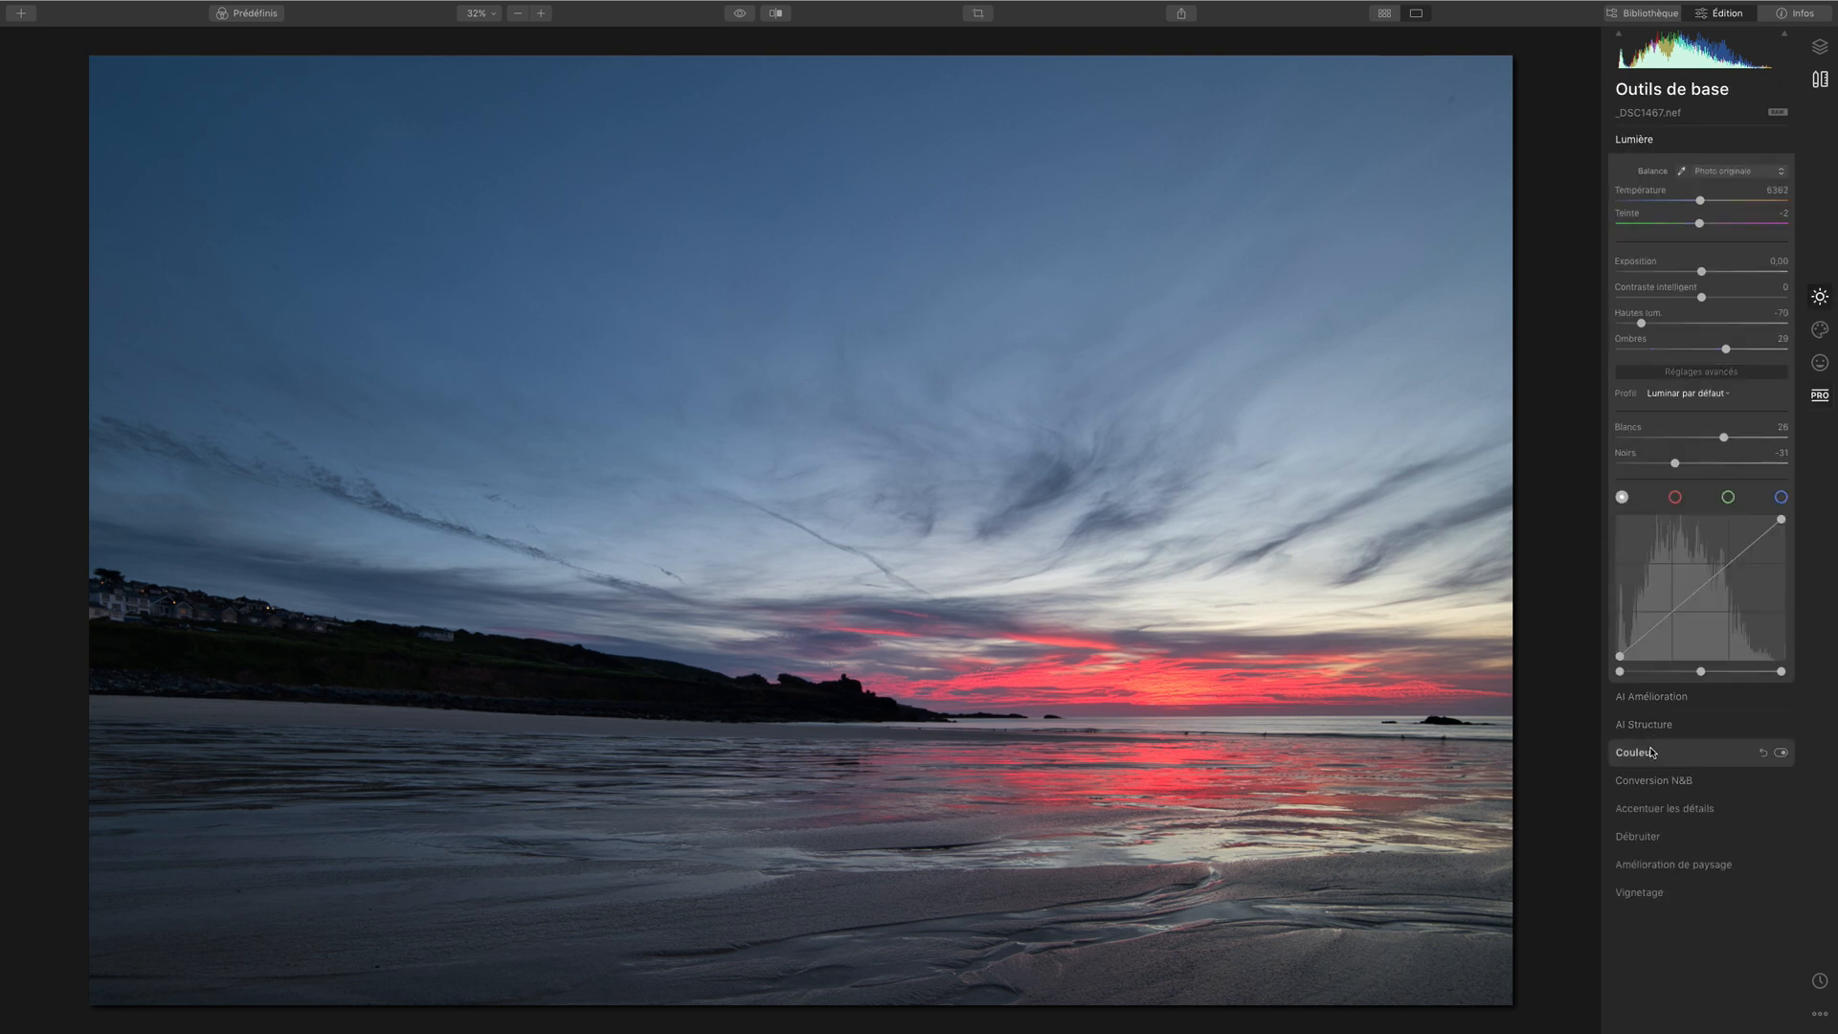
{"action": "left_click", "coordinate": [1695, 335]}
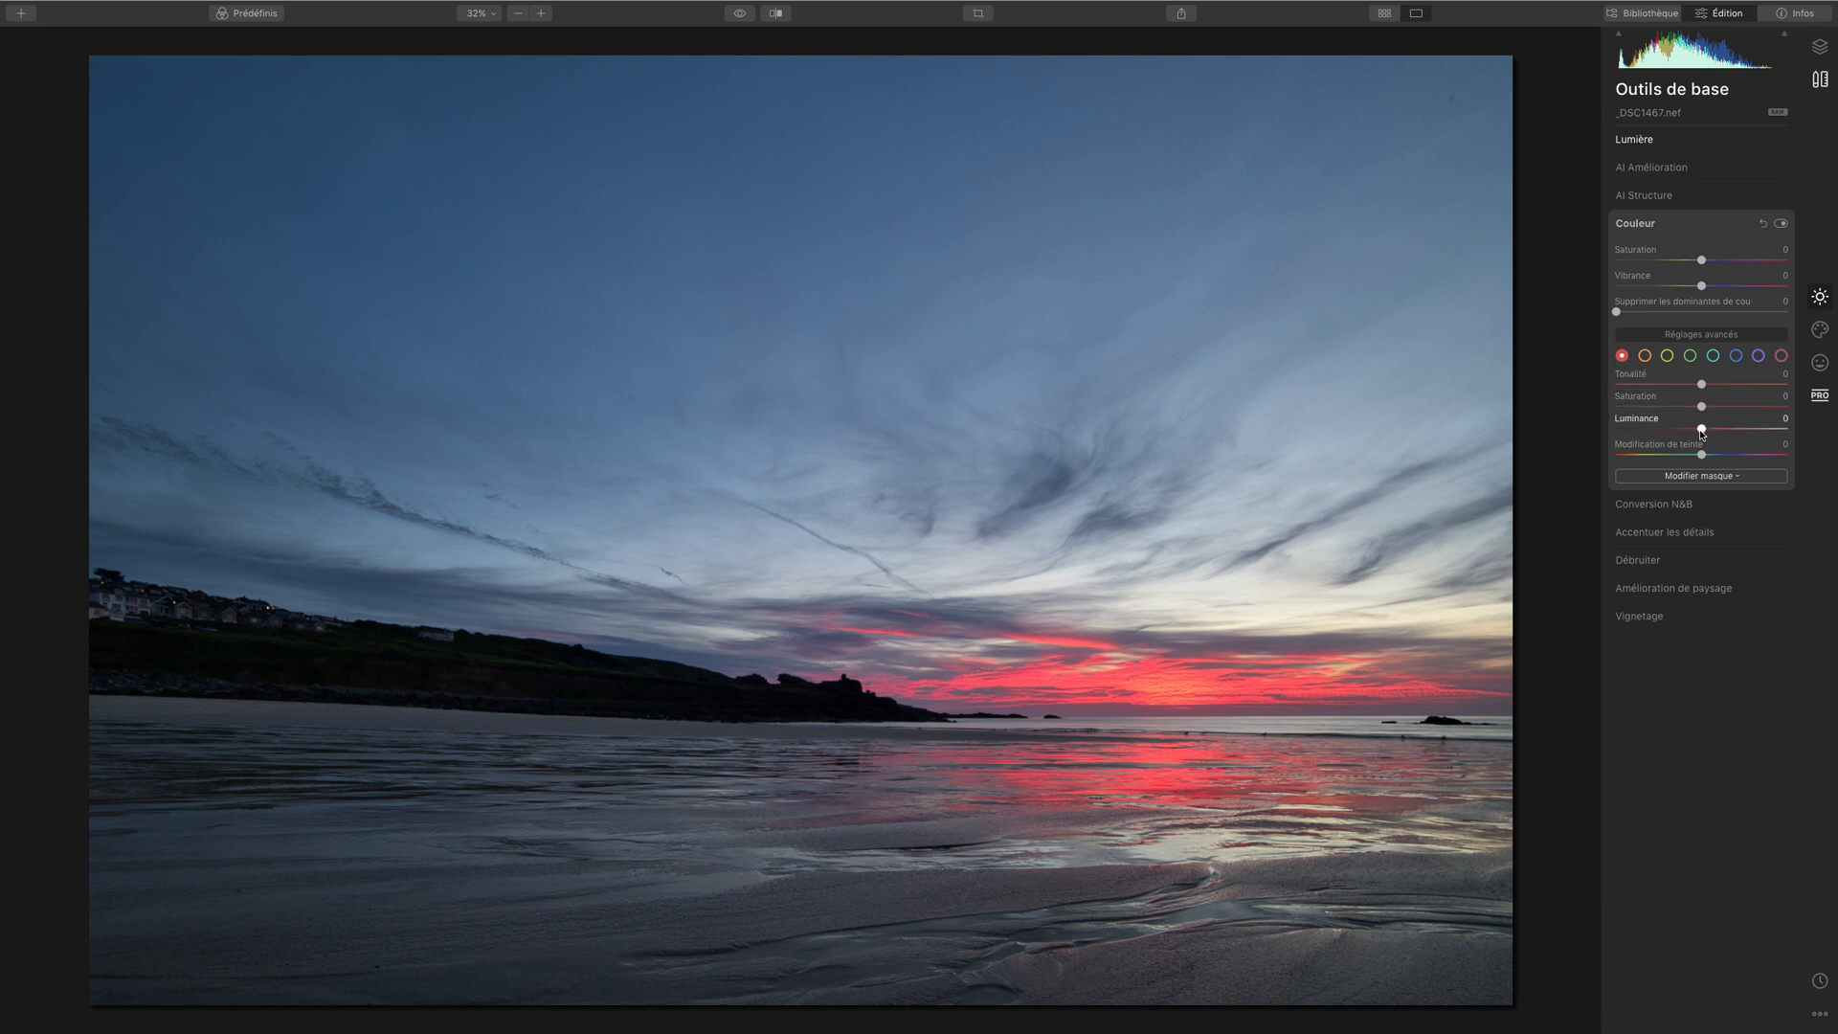
Step: Try a red luminance of 37 and a changed red saturation, and reset both values
{"action": "mouse_move", "coordinate": [1701, 430]}
{"action": "left_mouse_down"}
{"action": "mouse_move", "coordinate": [1630, 430]}
{"action": "mouse_move", "coordinate": [1735, 423]}
{"action": "left_mouse_up"}
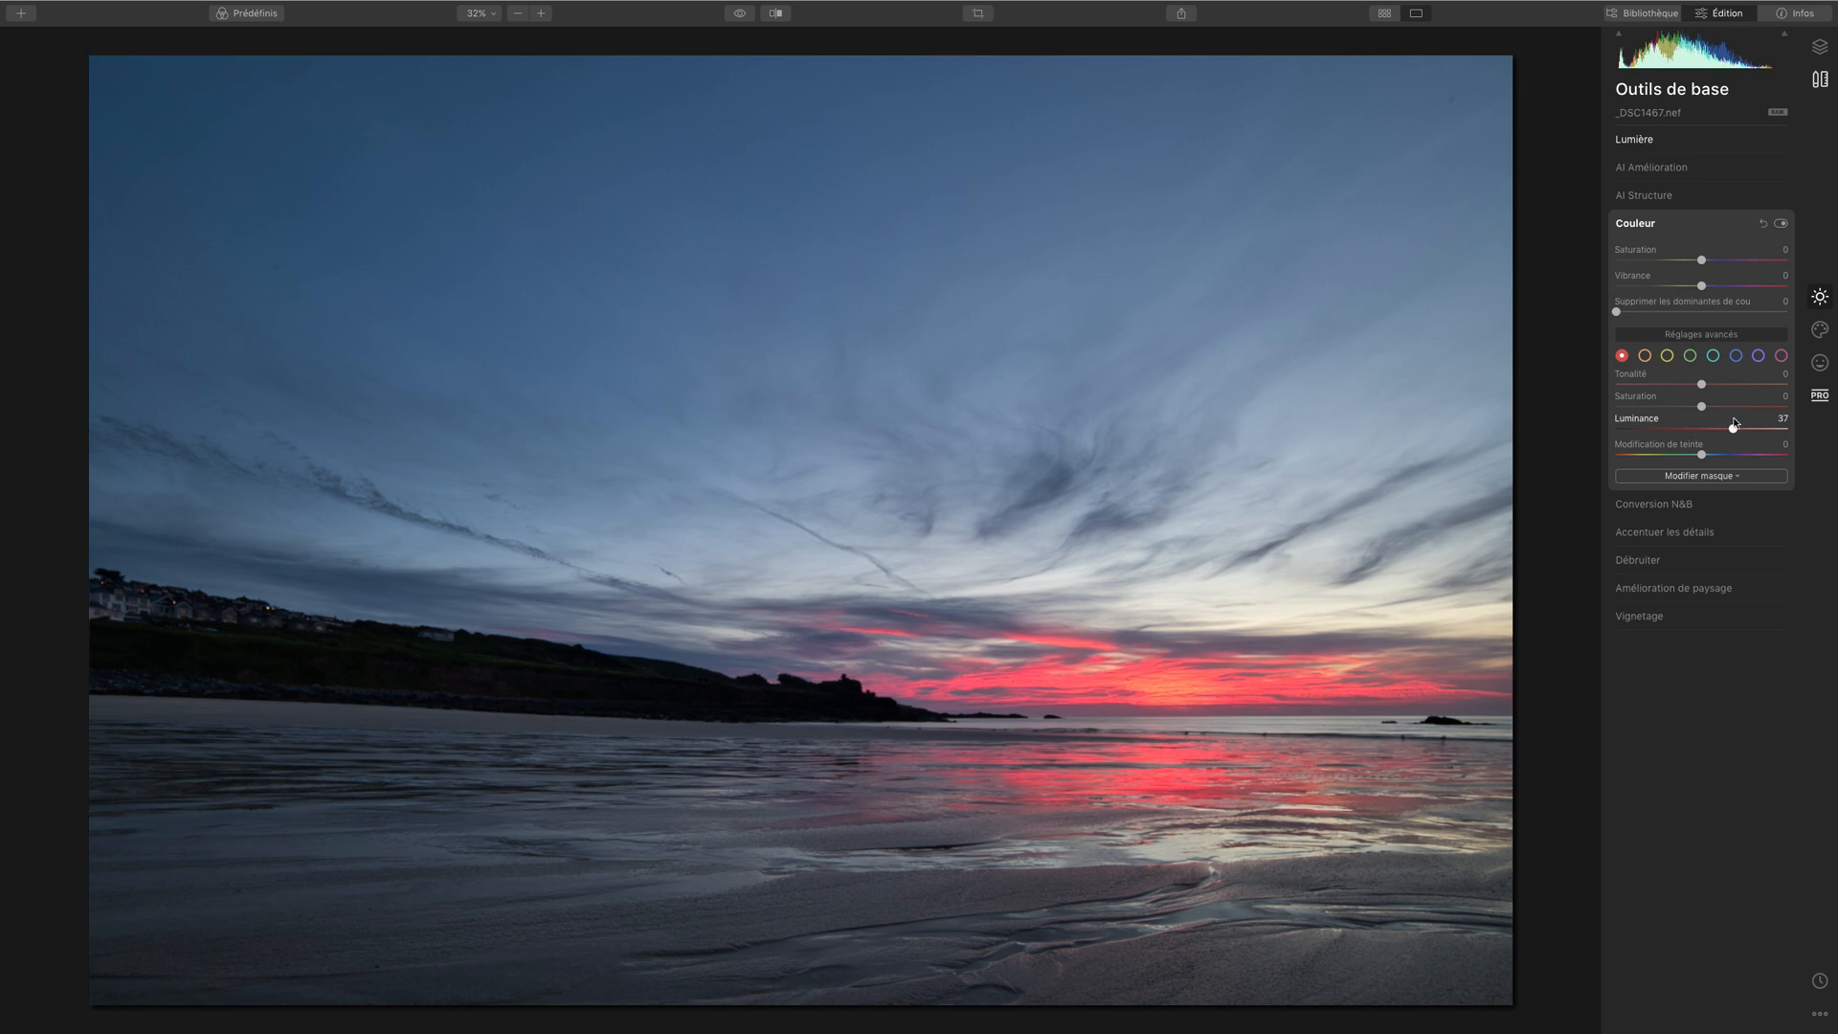
{"action": "mouse_move", "coordinate": [1702, 407]}
{"action": "left_mouse_down"}
{"action": "mouse_move", "coordinate": [1646, 407]}
{"action": "mouse_move", "coordinate": [1692, 424]}
{"action": "left_mouse_up"}
{"action": "left_click", "coordinate": [1693, 407]}
{"action": "double_click", "coordinate": [1692, 407]}
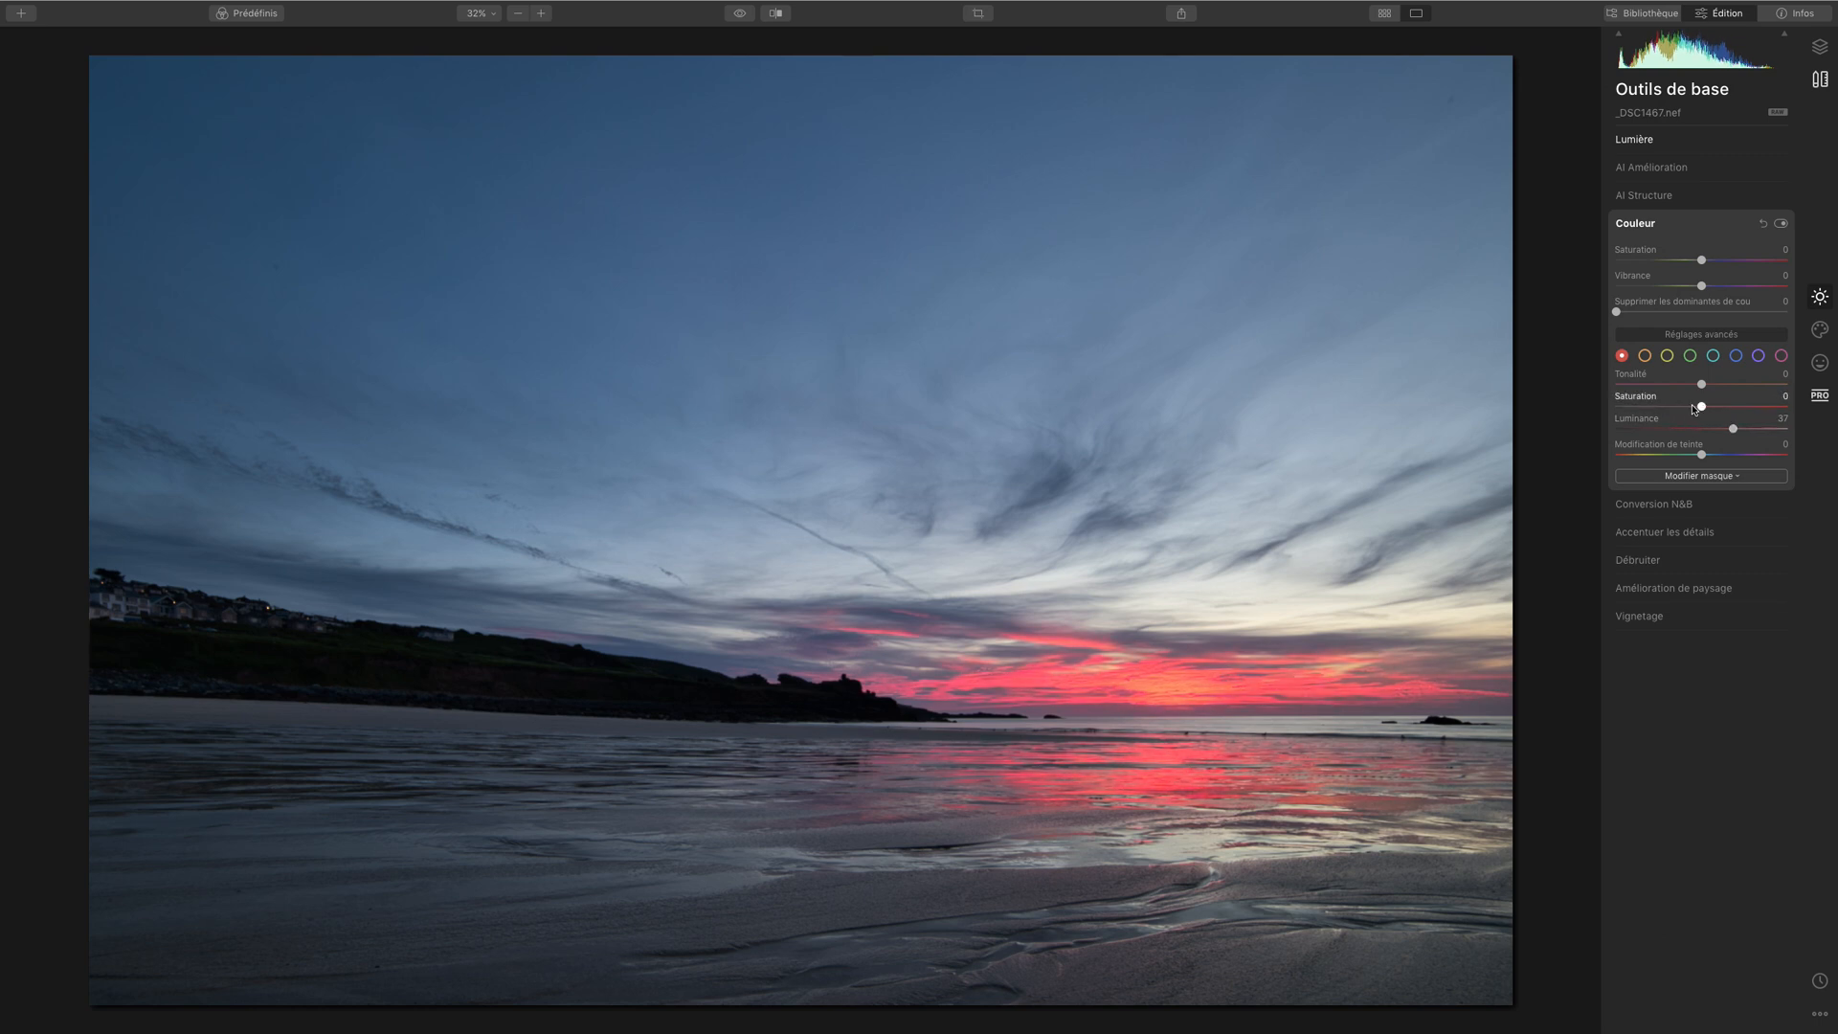
{"action": "double_click", "coordinate": [1733, 429]}
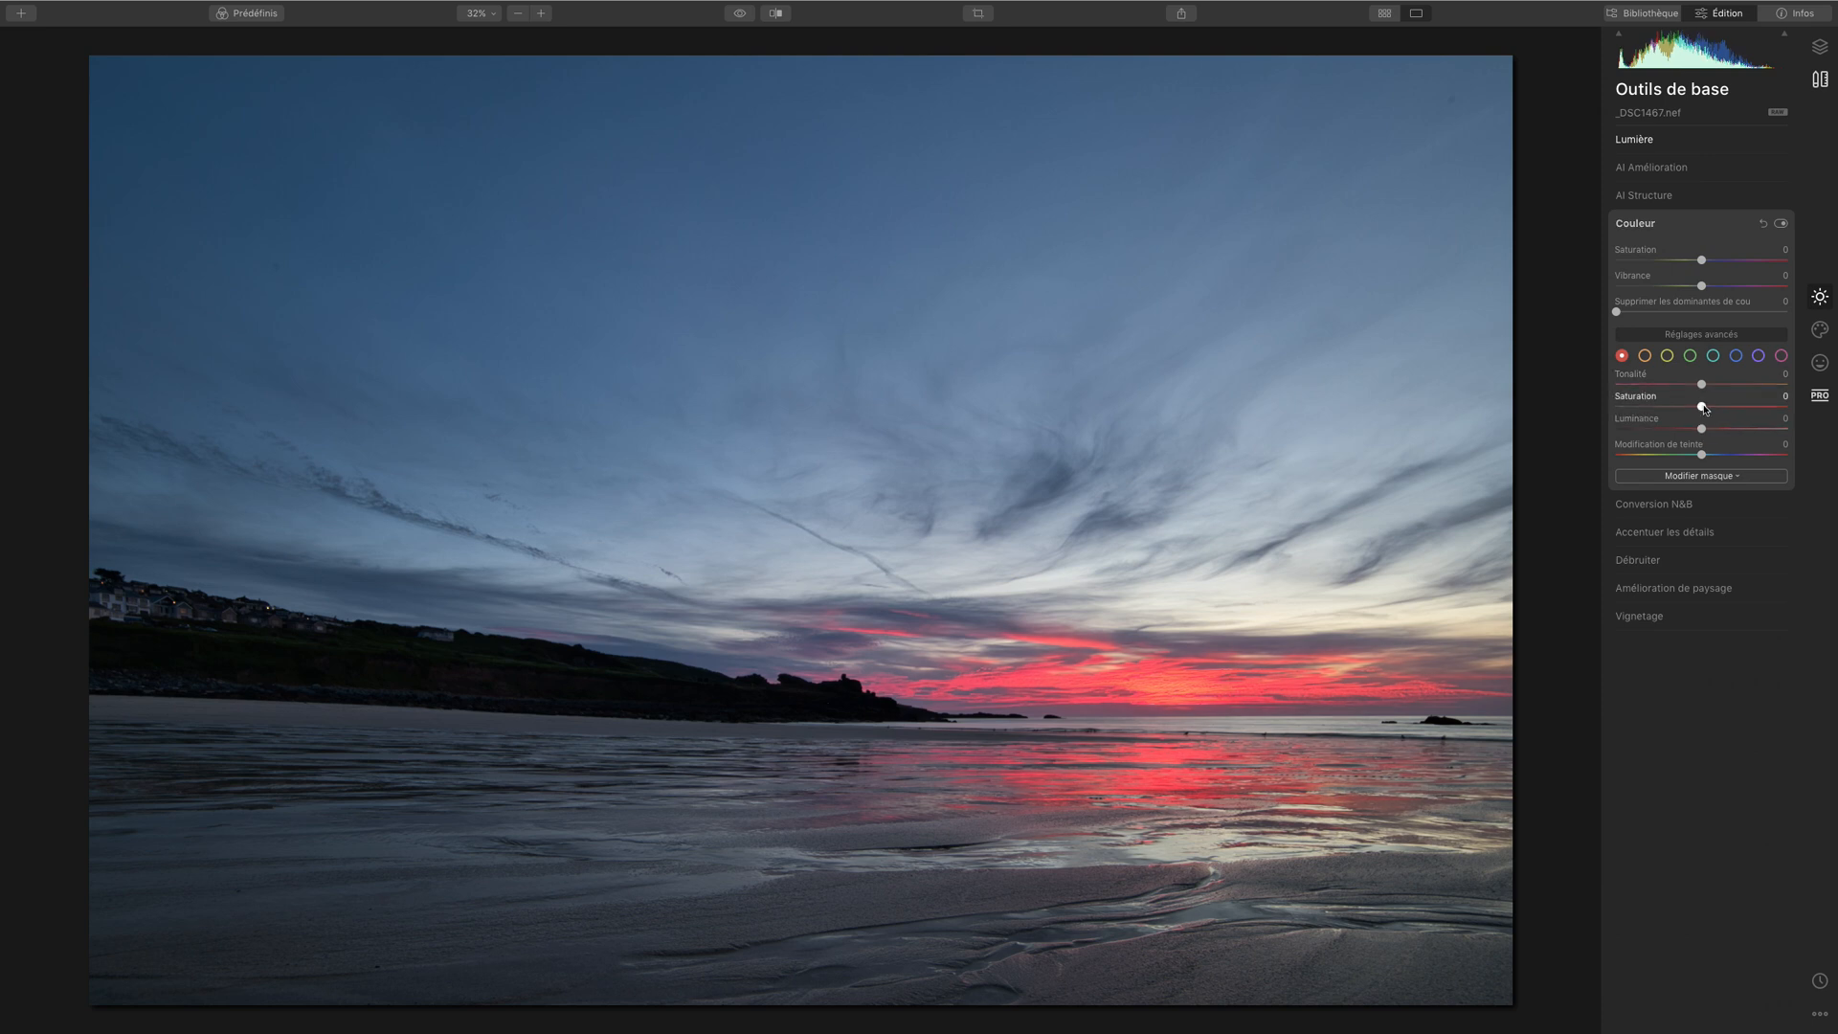
Step: Set the red saturation to -32 and compare the photo with and without the Couleur adjustment
{"action": "mouse_move", "coordinate": [1703, 407]}
{"action": "left_mouse_down"}
{"action": "mouse_move", "coordinate": [1735, 406]}
{"action": "mouse_move", "coordinate": [1675, 407]}
{"action": "left_mouse_up"}
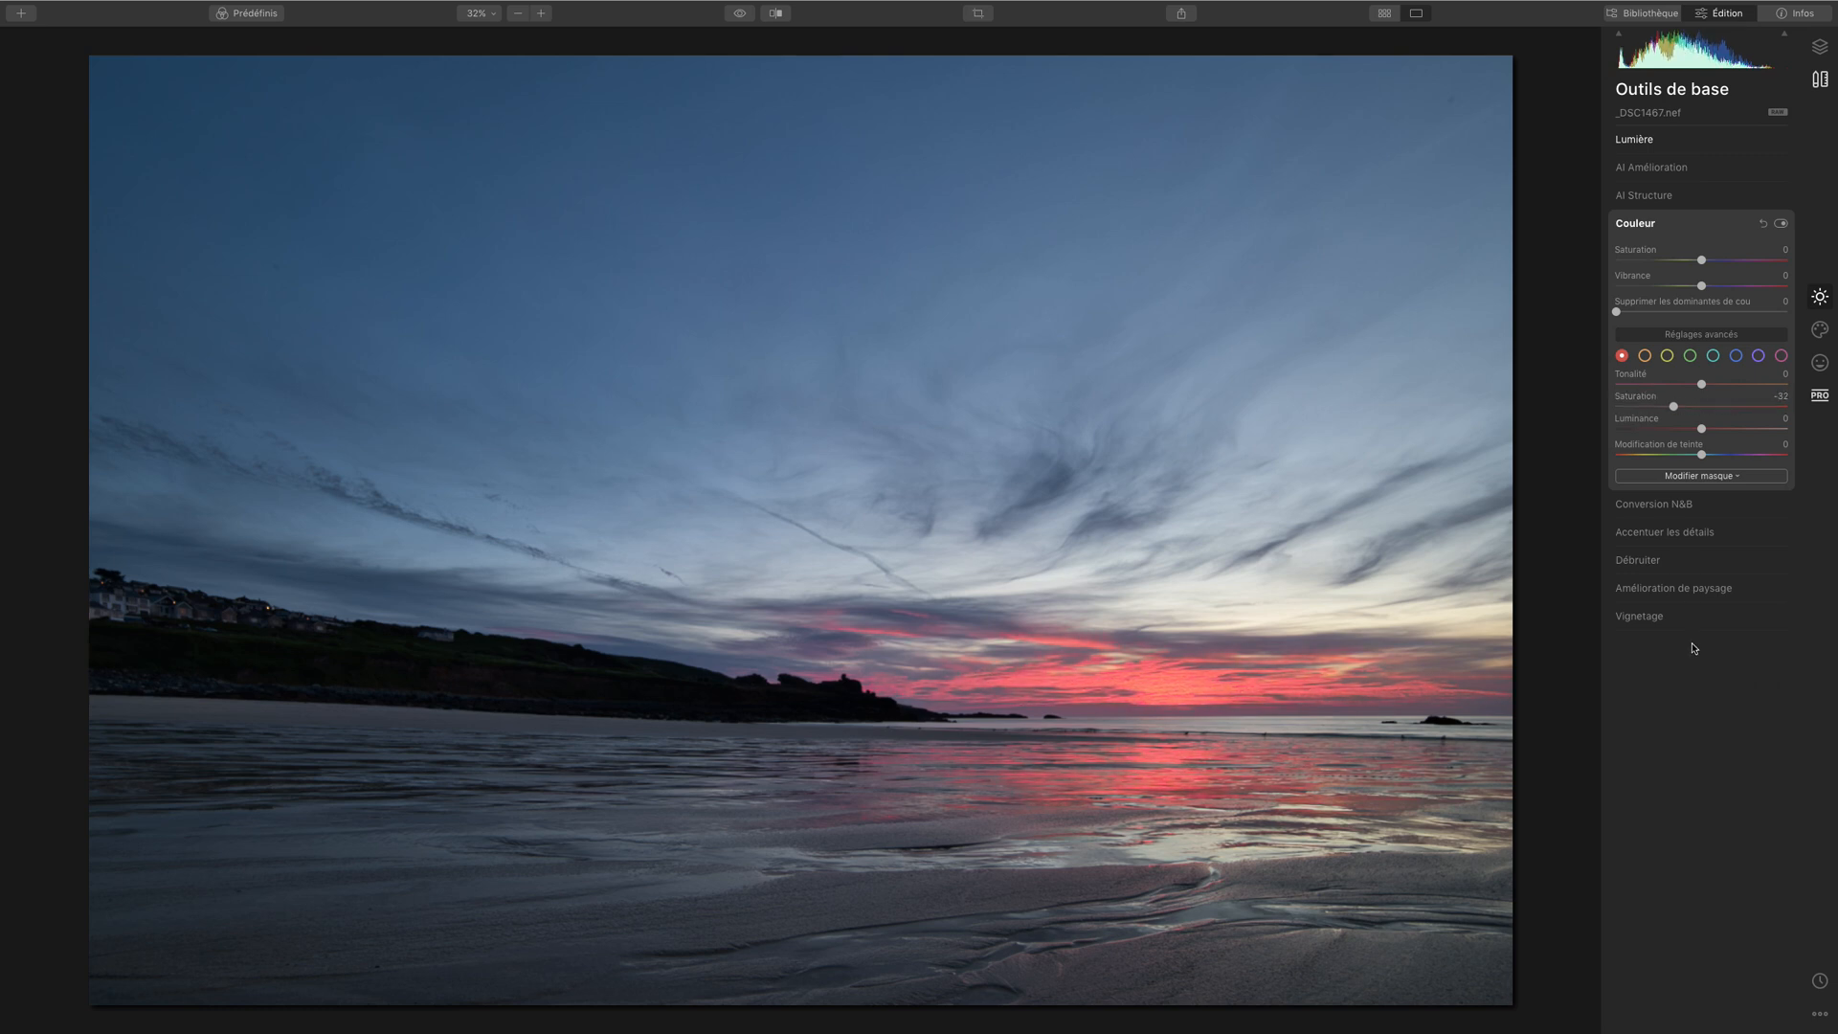
{"action": "left_click", "coordinate": [1780, 224]}
{"action": "left_click", "coordinate": [1780, 224]}
{"action": "left_click", "coordinate": [1780, 224]}
{"action": "left_click", "coordinate": [1780, 224]}
{"action": "left_click", "coordinate": [1780, 224]}
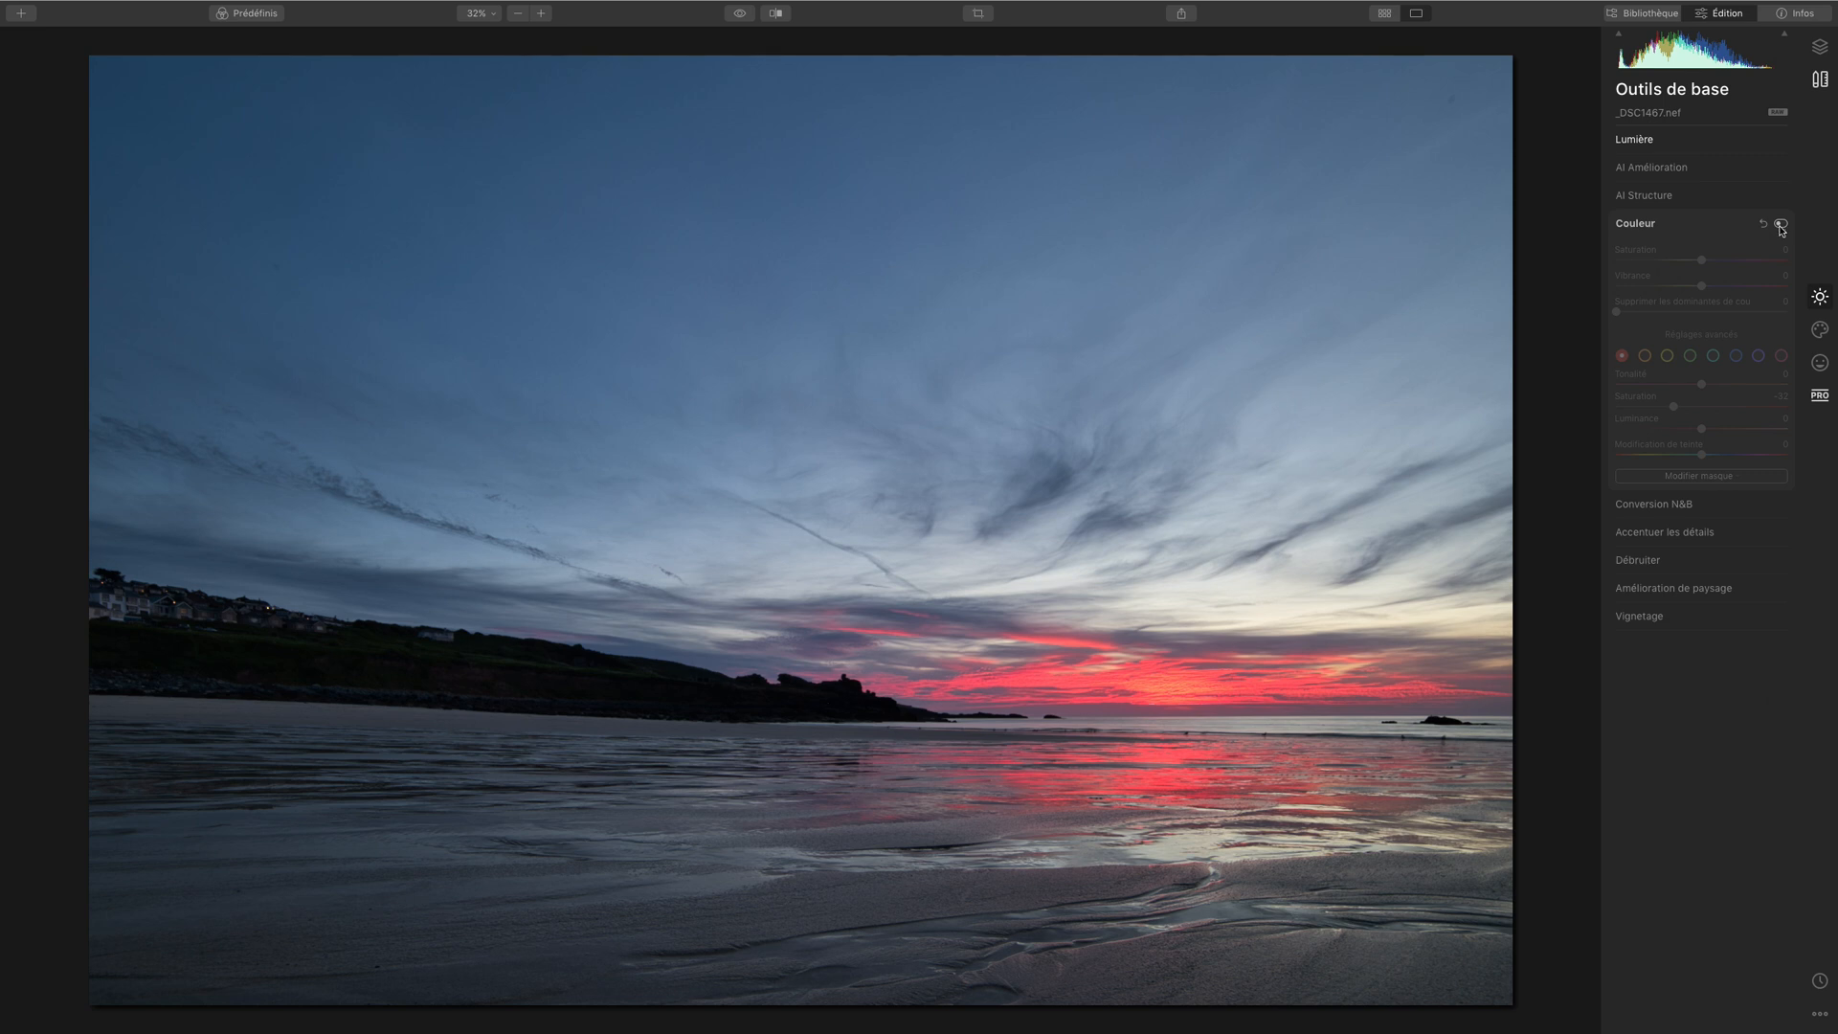
{"action": "left_click", "coordinate": [1780, 224]}
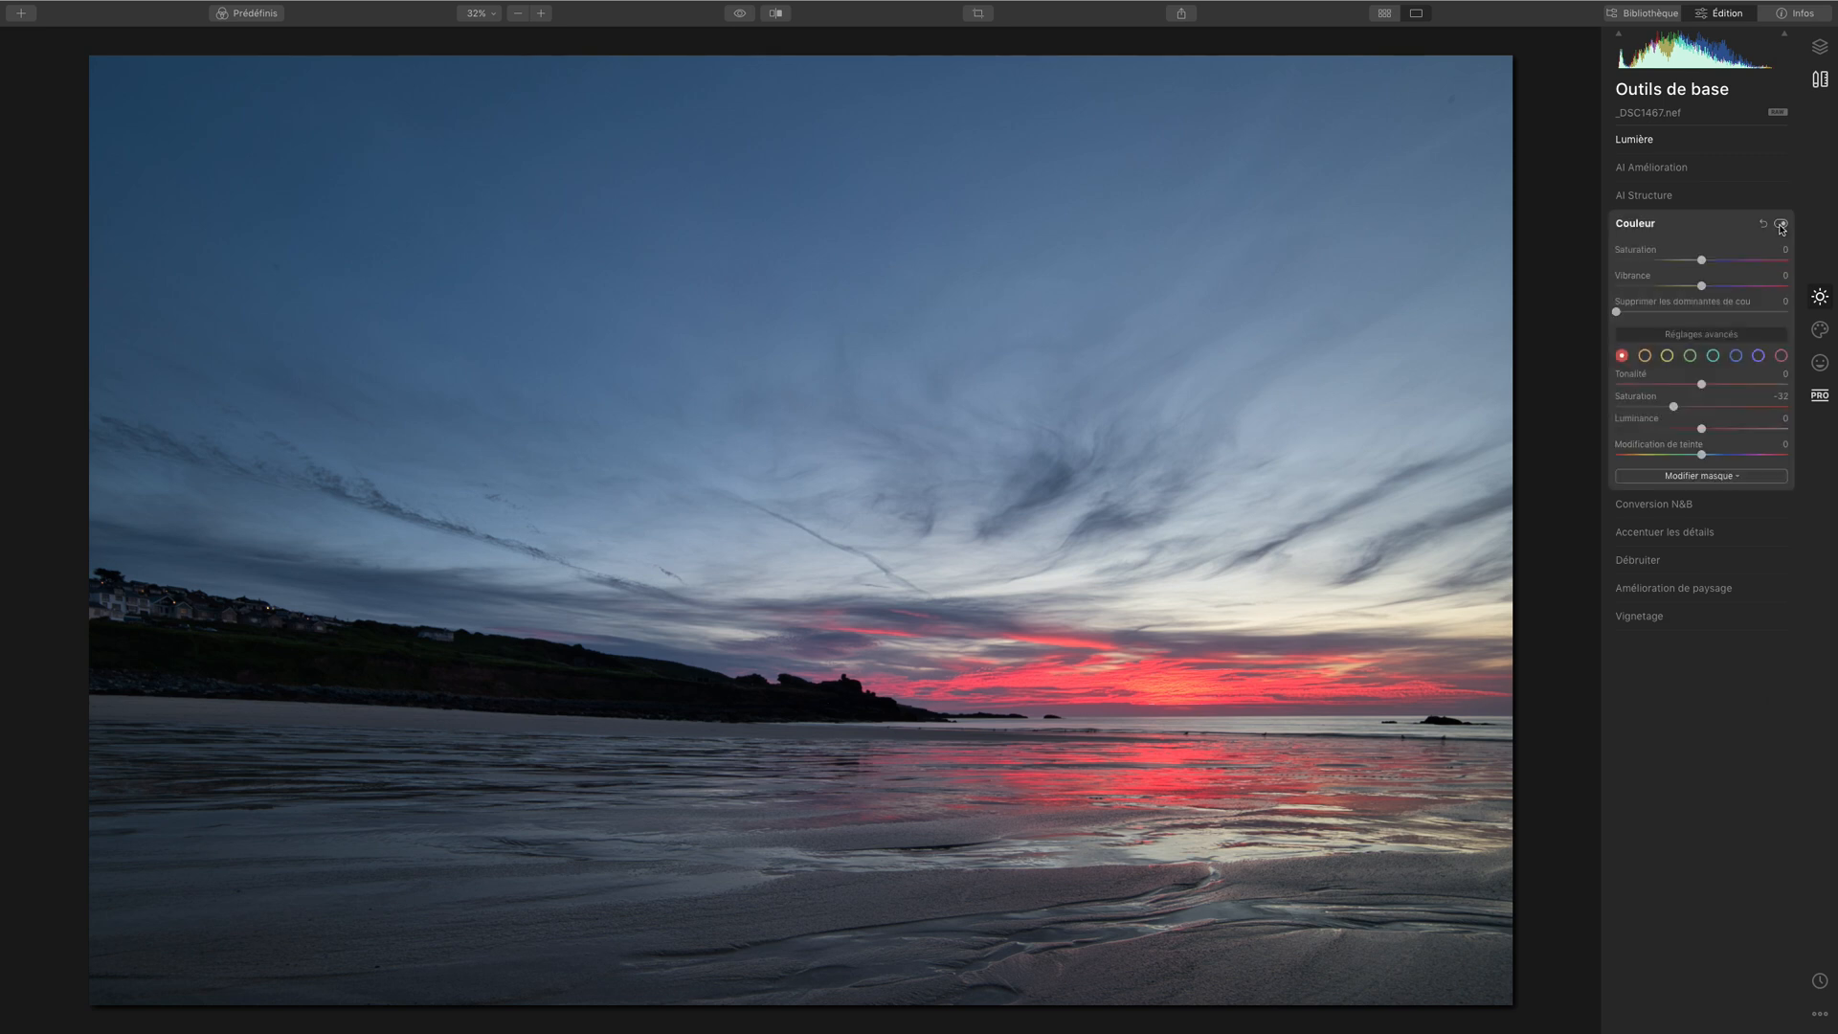
Step: Compare the recoloured photo with its unedited original several times
{"action": "left_click", "coordinate": [742, 14]}
{"action": "left_click", "coordinate": [742, 14]}
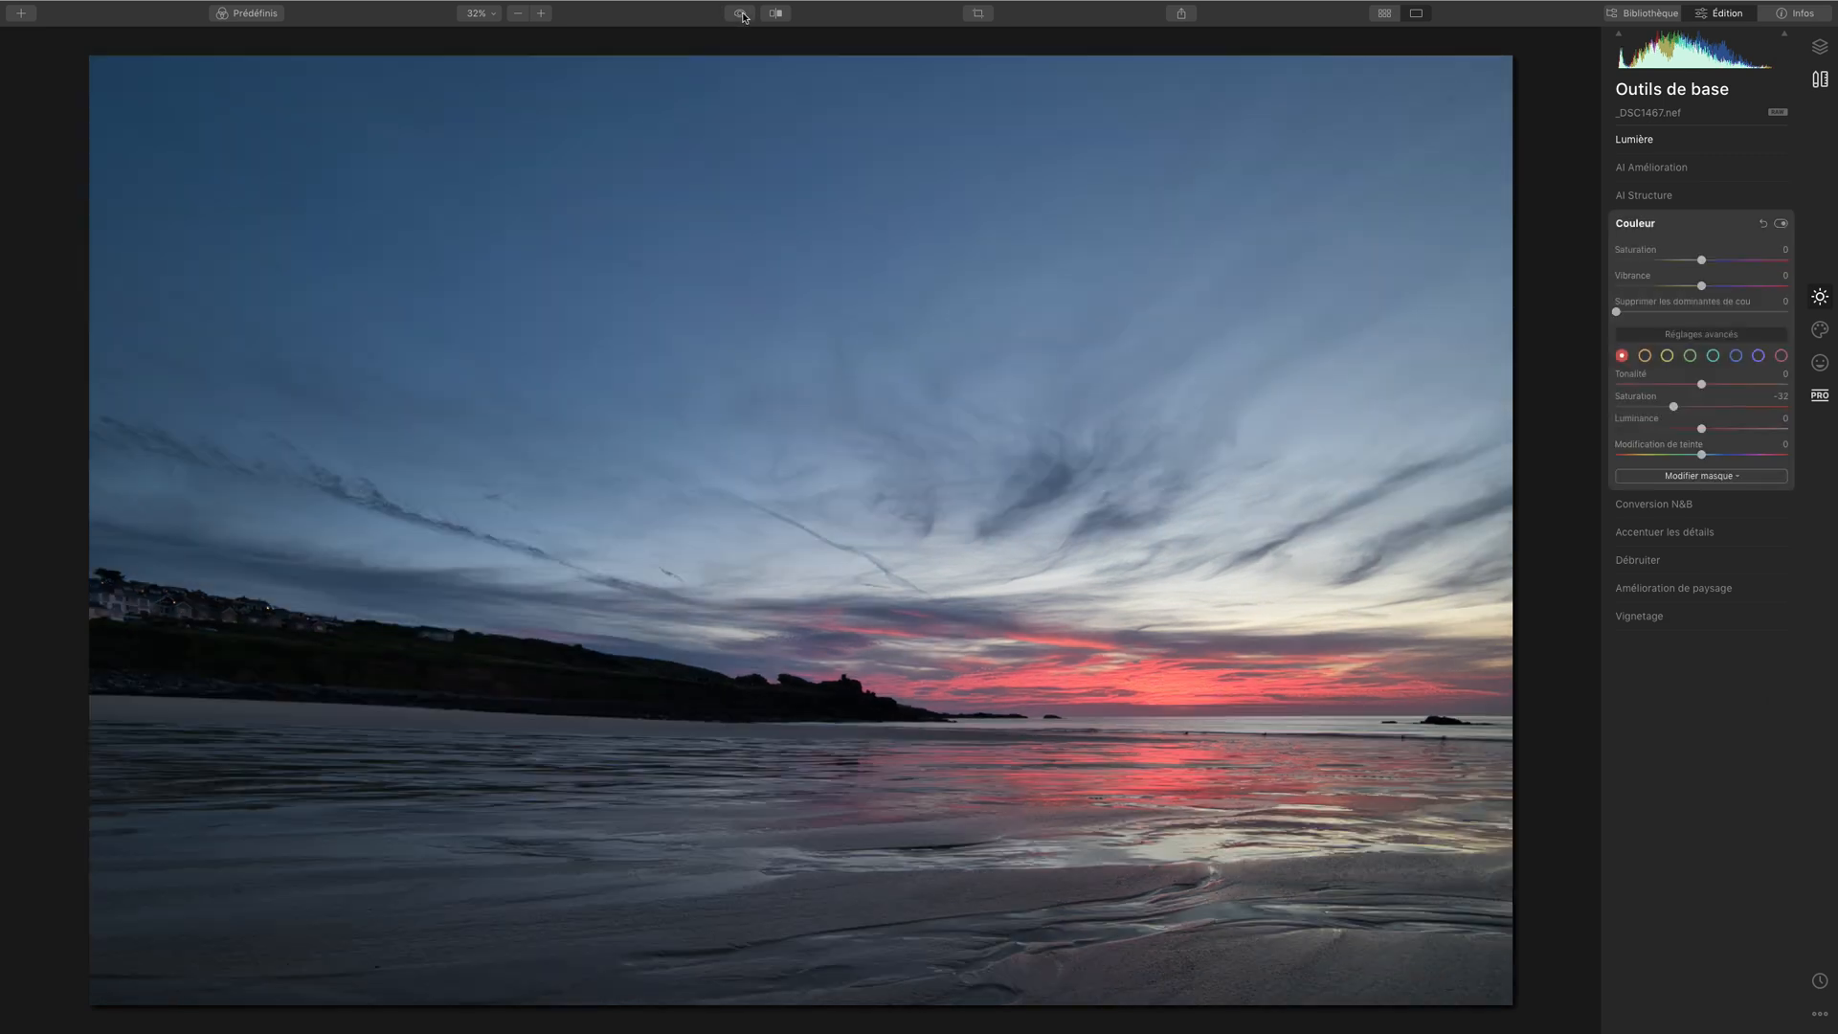
{"action": "left_click", "coordinate": [742, 14]}
{"action": "left_click", "coordinate": [742, 14]}
{"action": "left_click", "coordinate": [742, 14]}
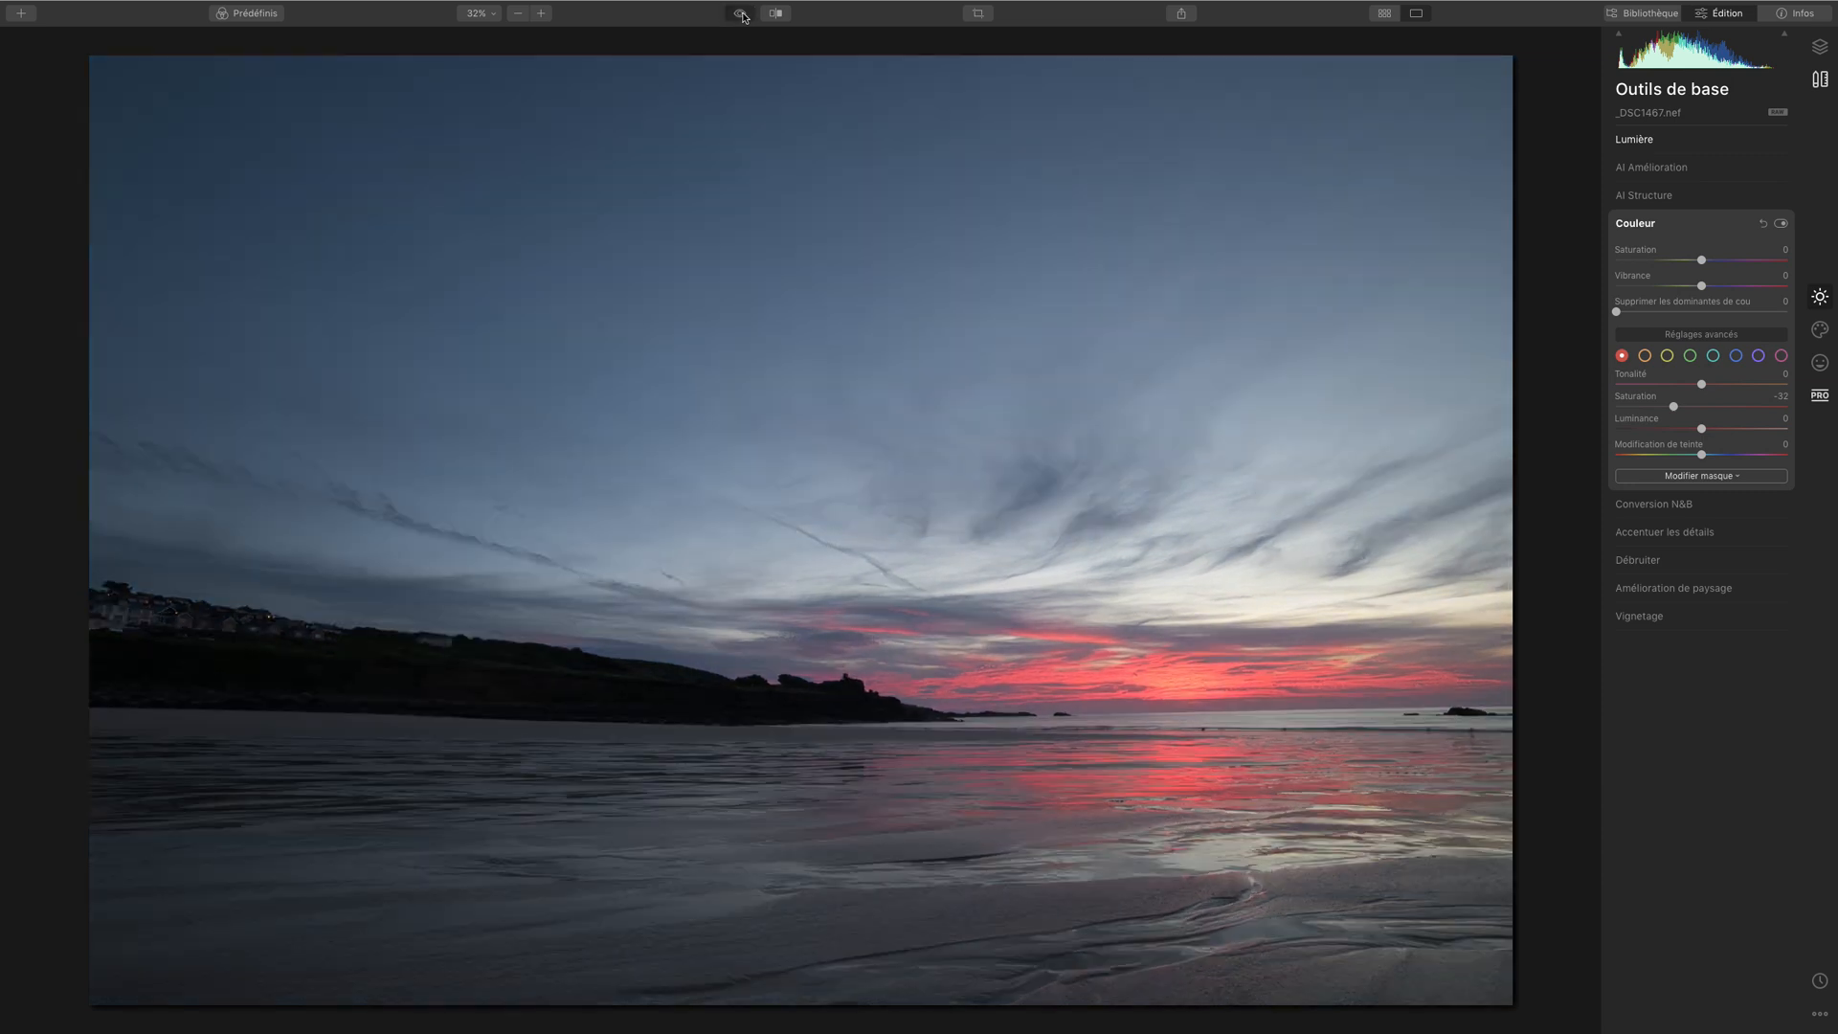
{"action": "left_click", "coordinate": [742, 14]}
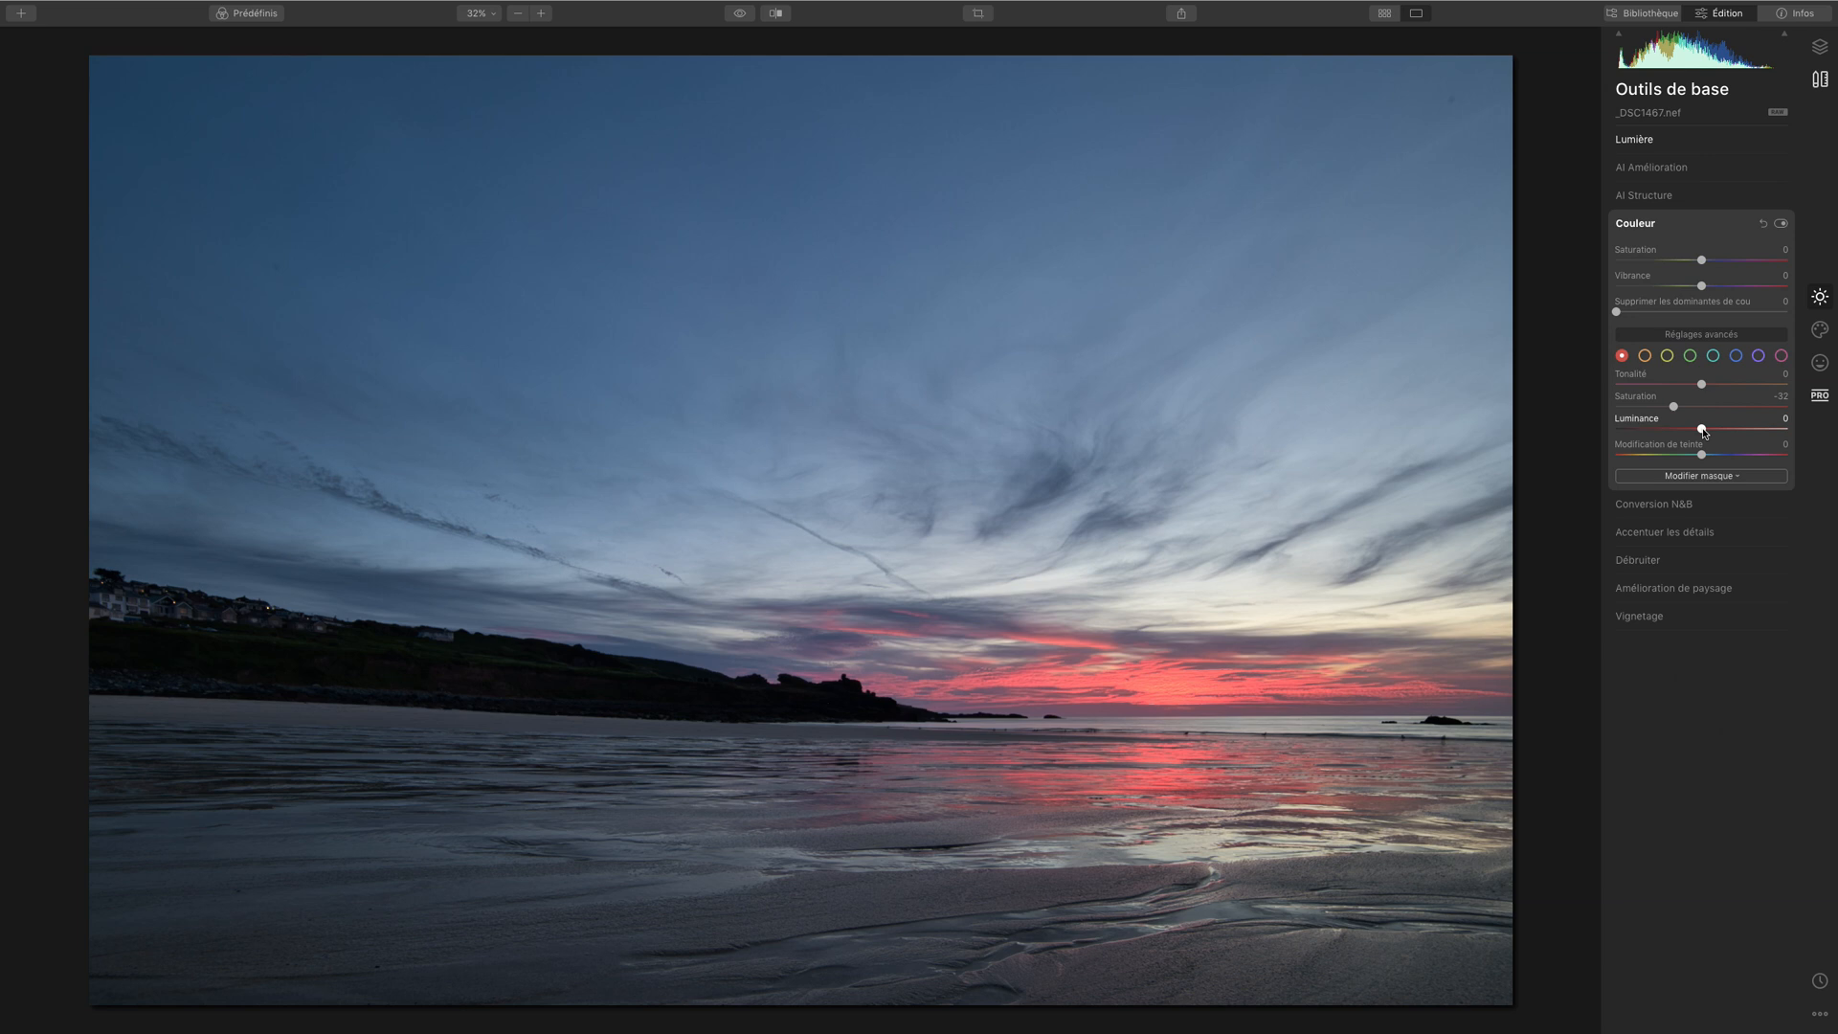
Step: Set the red luminance to 50 and check the photo against the original
{"action": "left_click_drag", "start_coordinate": [1704, 431], "coordinate": [1748, 421]}
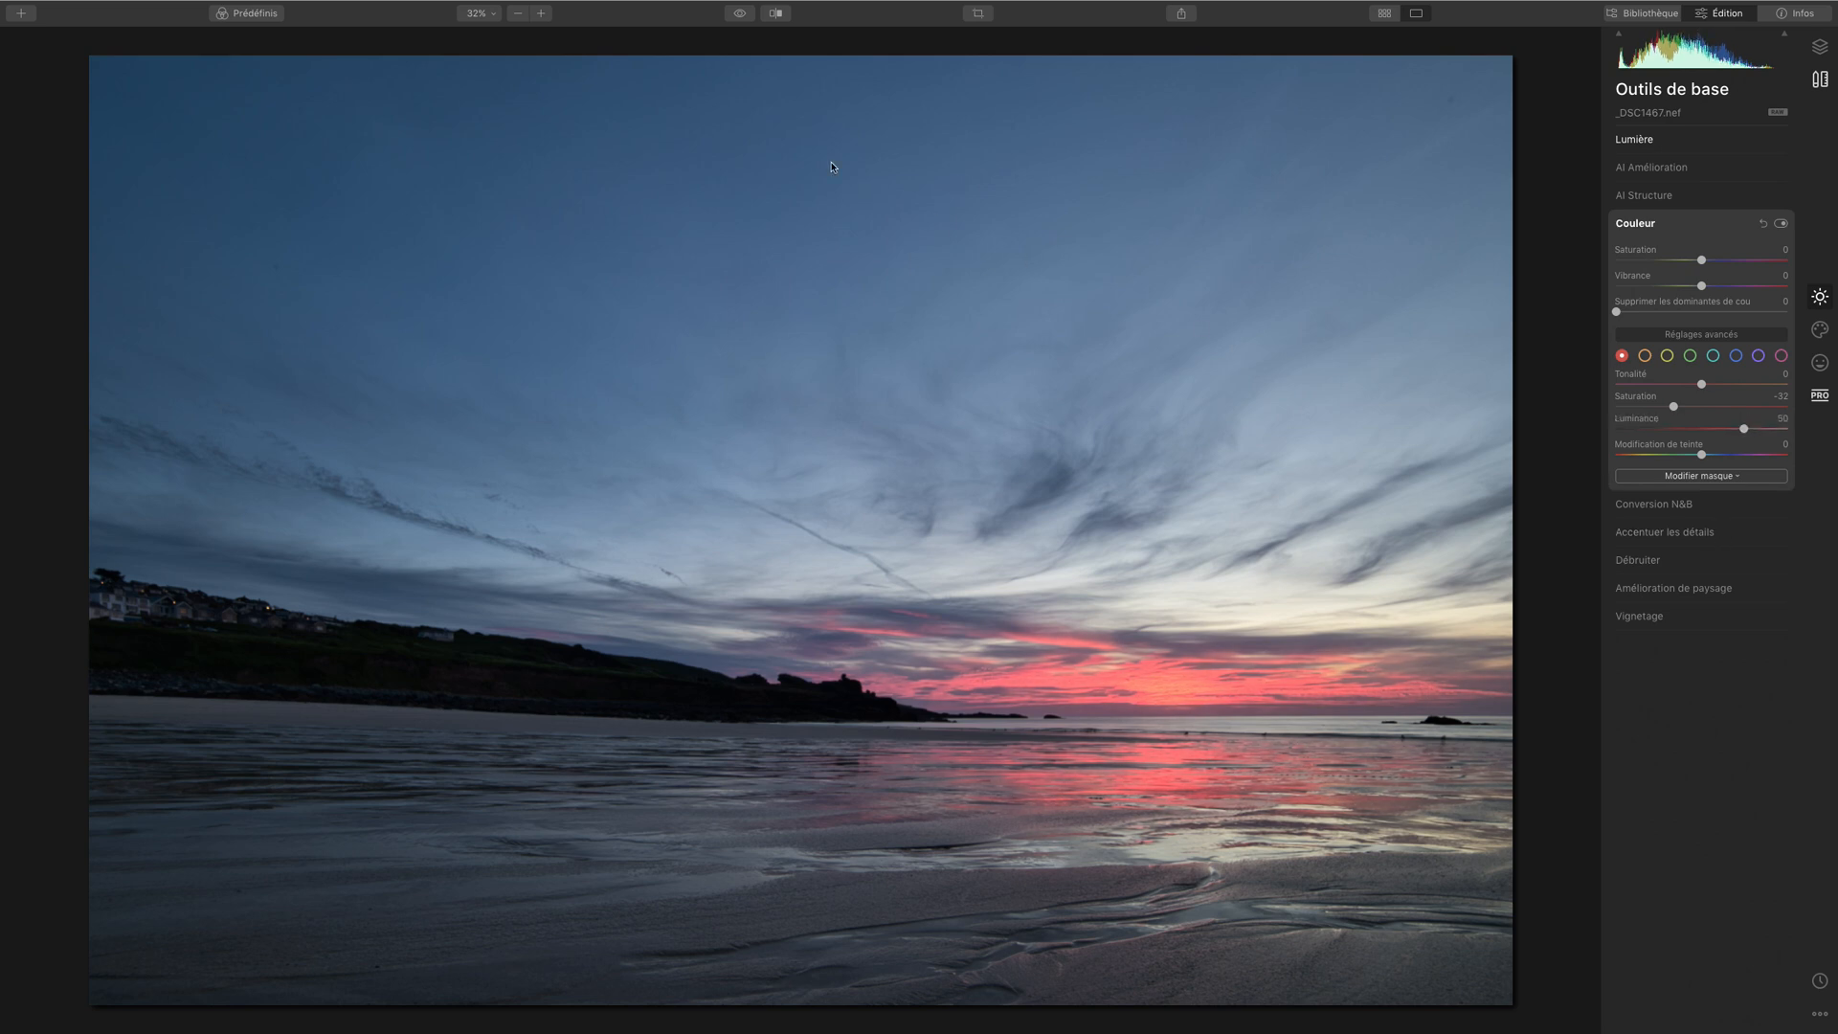
{"action": "left_click", "coordinate": [739, 19]}
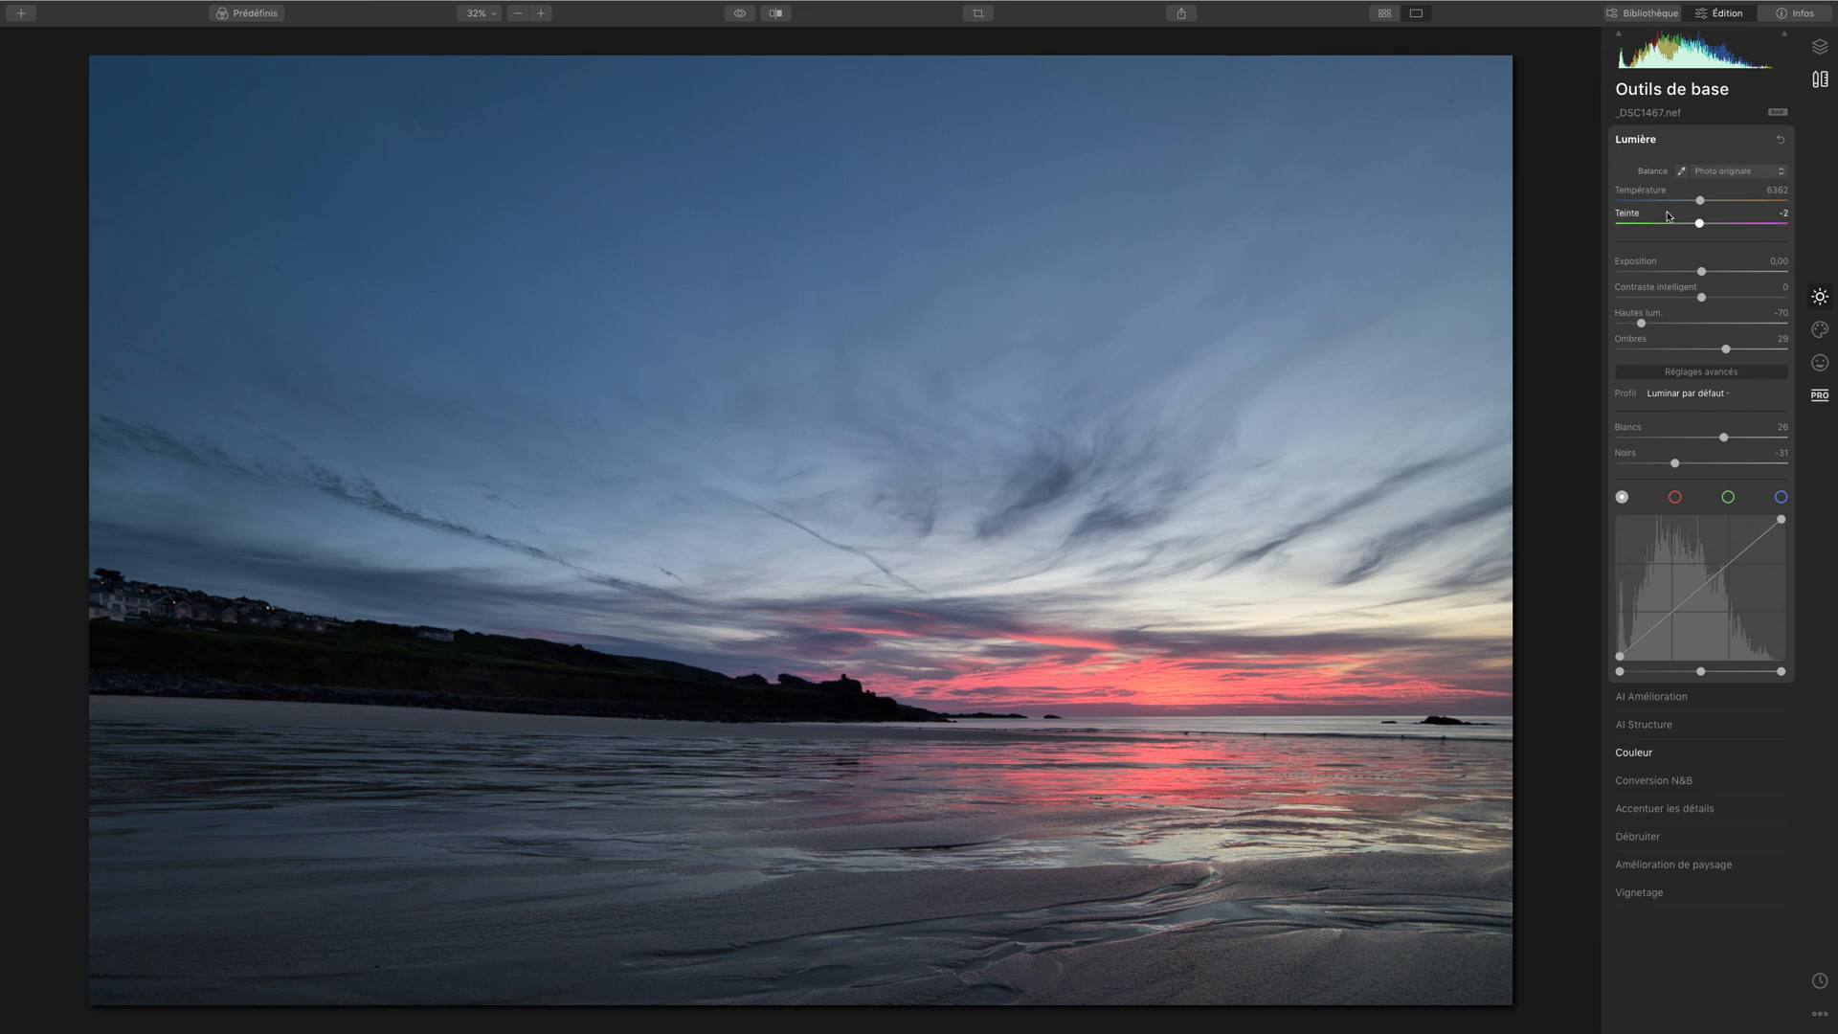
Step: Warm the white balance in Lumière by setting Température to 7311, and compare the result with the original
{"action": "left_click_drag", "start_coordinate": [1700, 201], "coordinate": [1709, 202]}
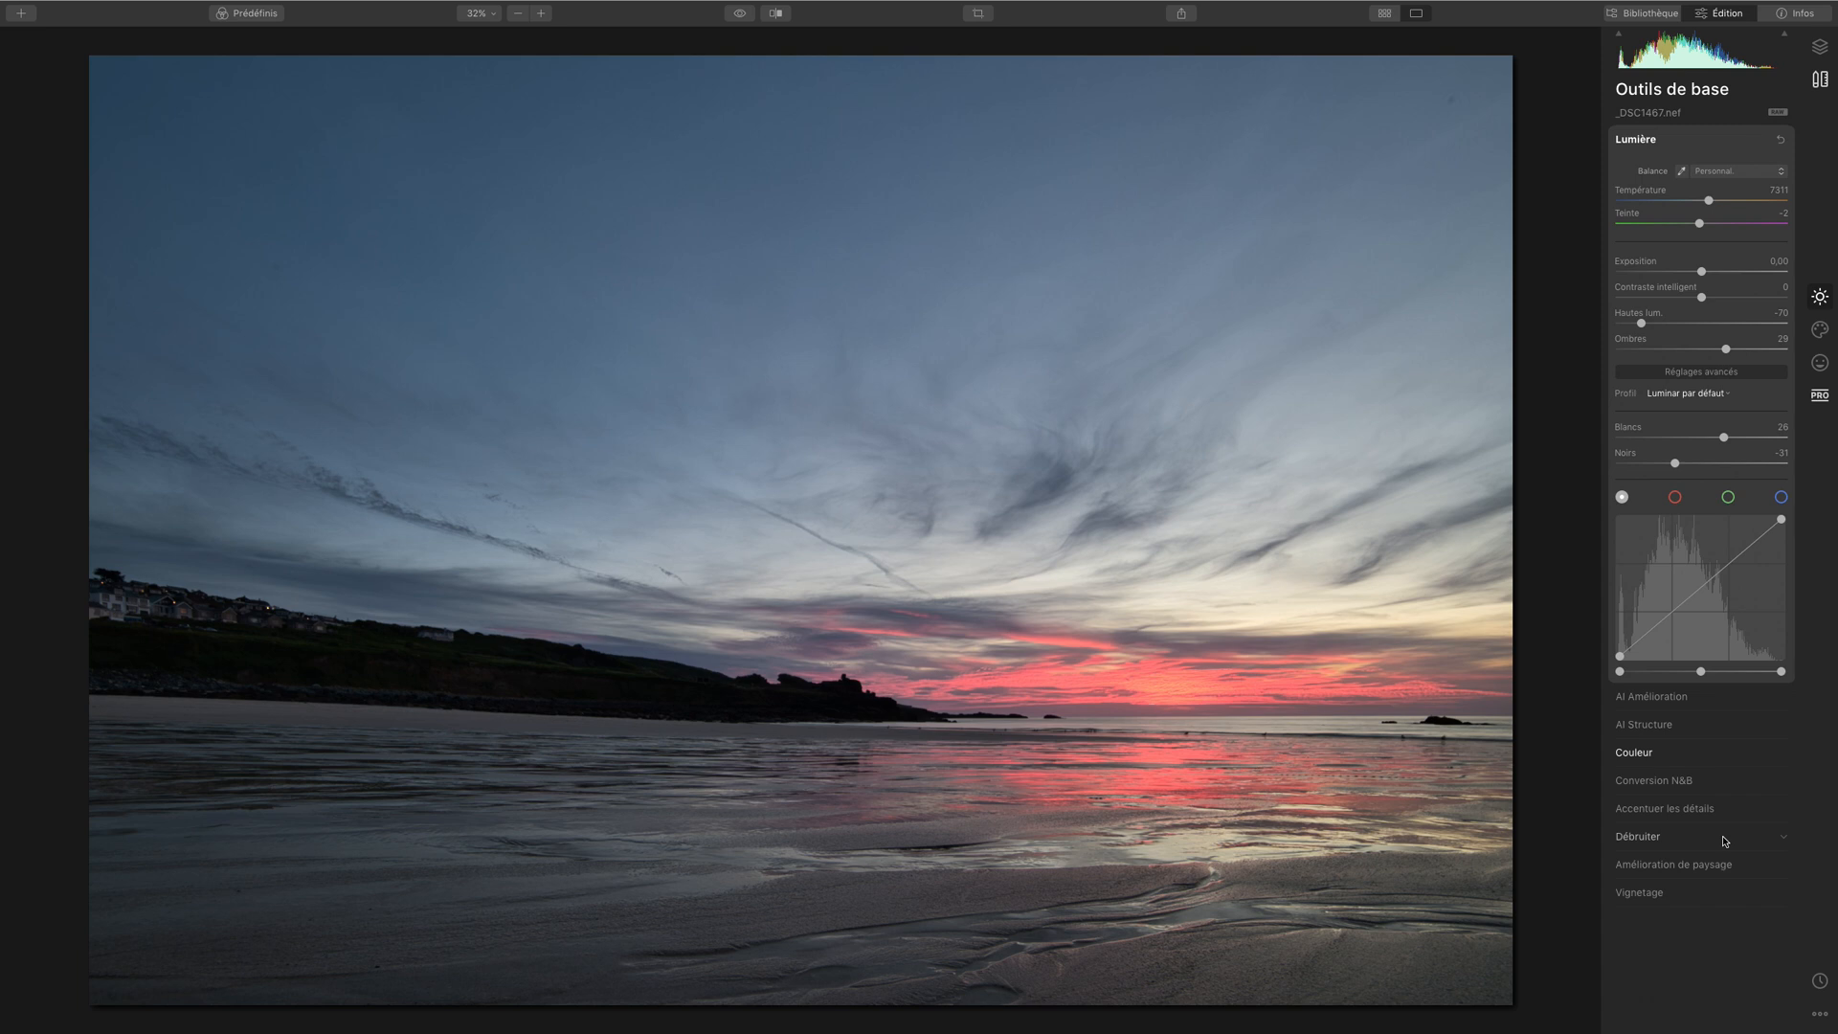
{"action": "left_click", "coordinate": [742, 13]}
{"action": "left_click", "coordinate": [741, 13]}
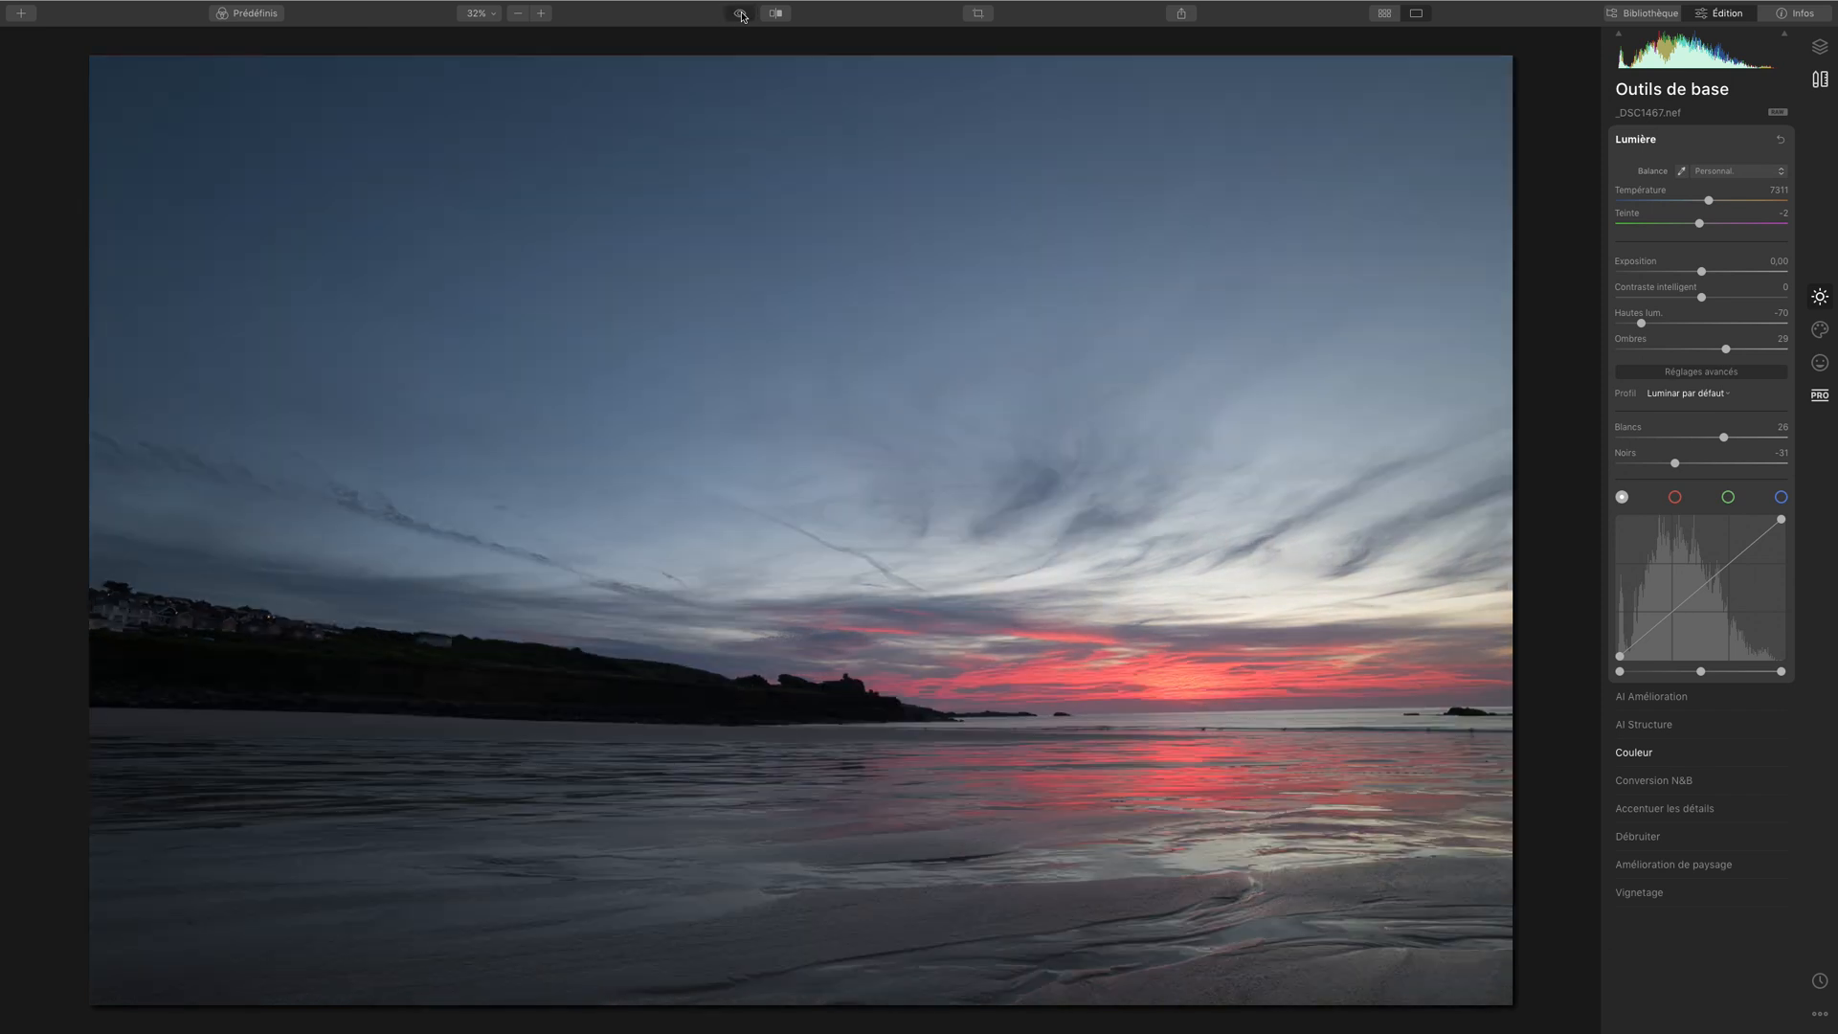
{"action": "left_click", "coordinate": [742, 16]}
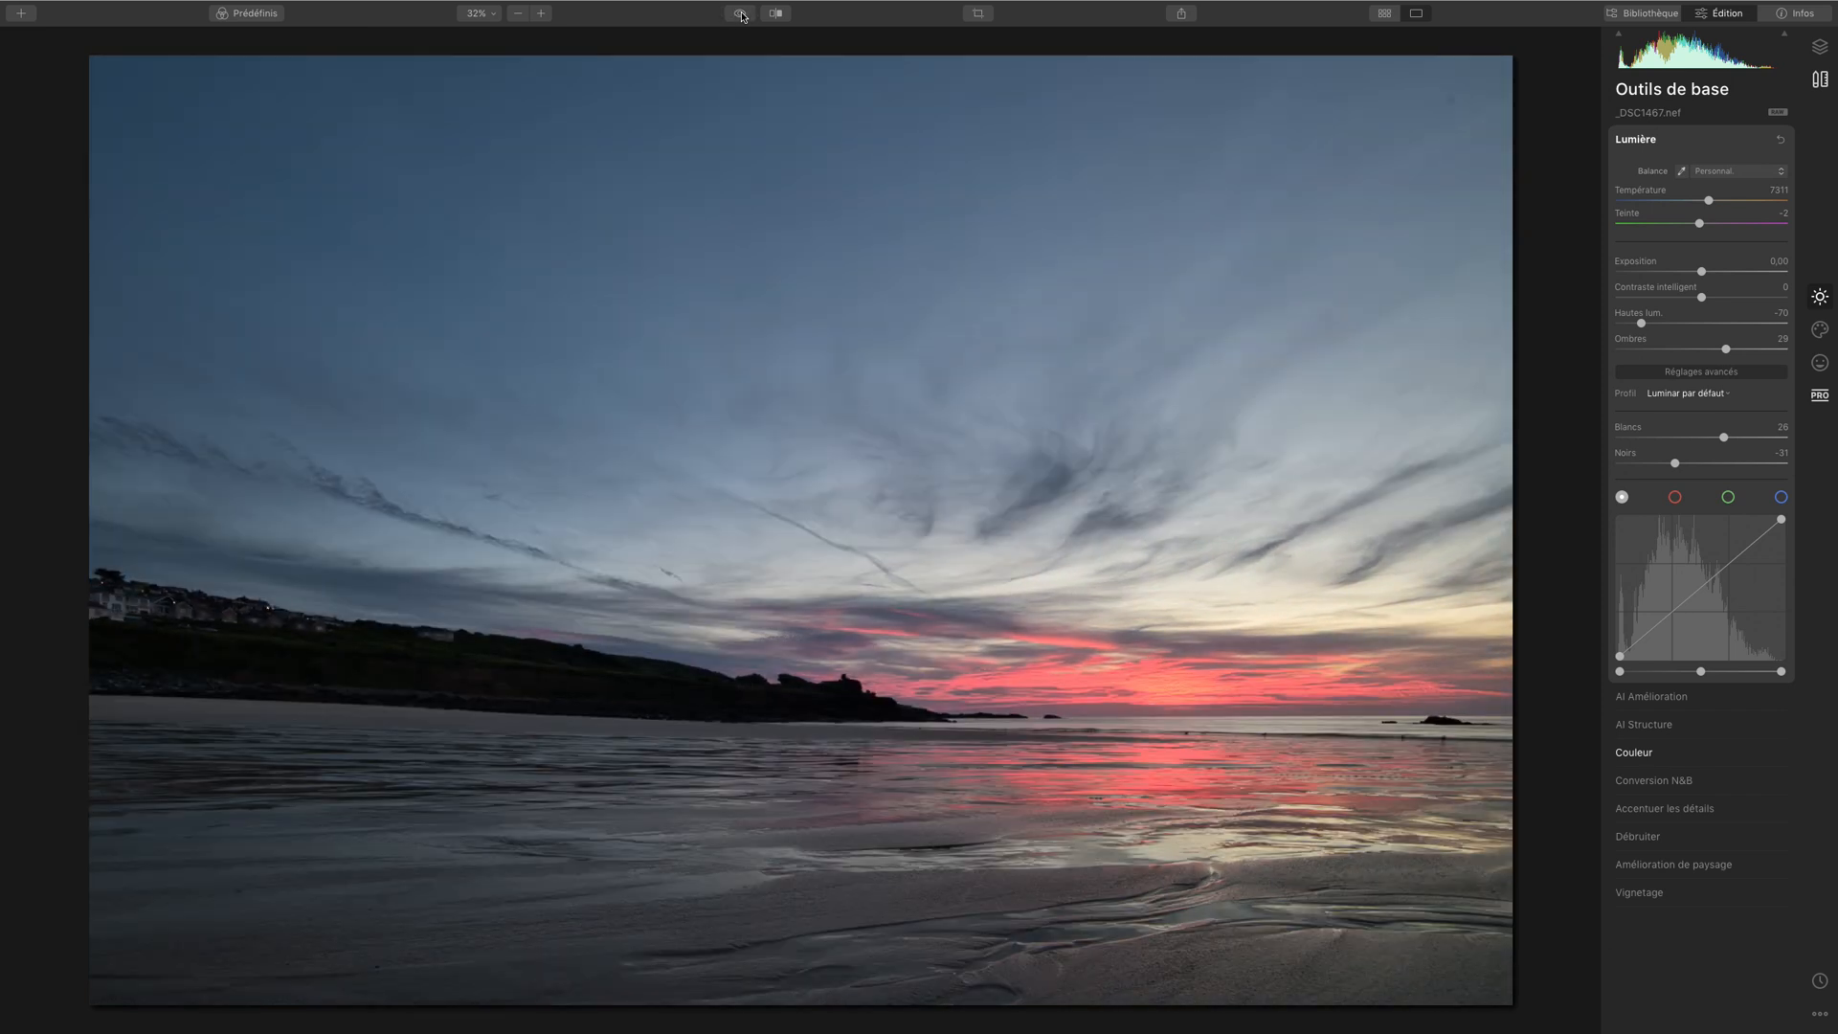
{"action": "left_click", "coordinate": [742, 16]}
{"action": "left_click", "coordinate": [742, 16]}
{"action": "left_click", "coordinate": [743, 16]}
Step: In Couleur, set the blue luminance to -28 and the blue saturation to 21
{"action": "left_click", "coordinate": [1638, 753]}
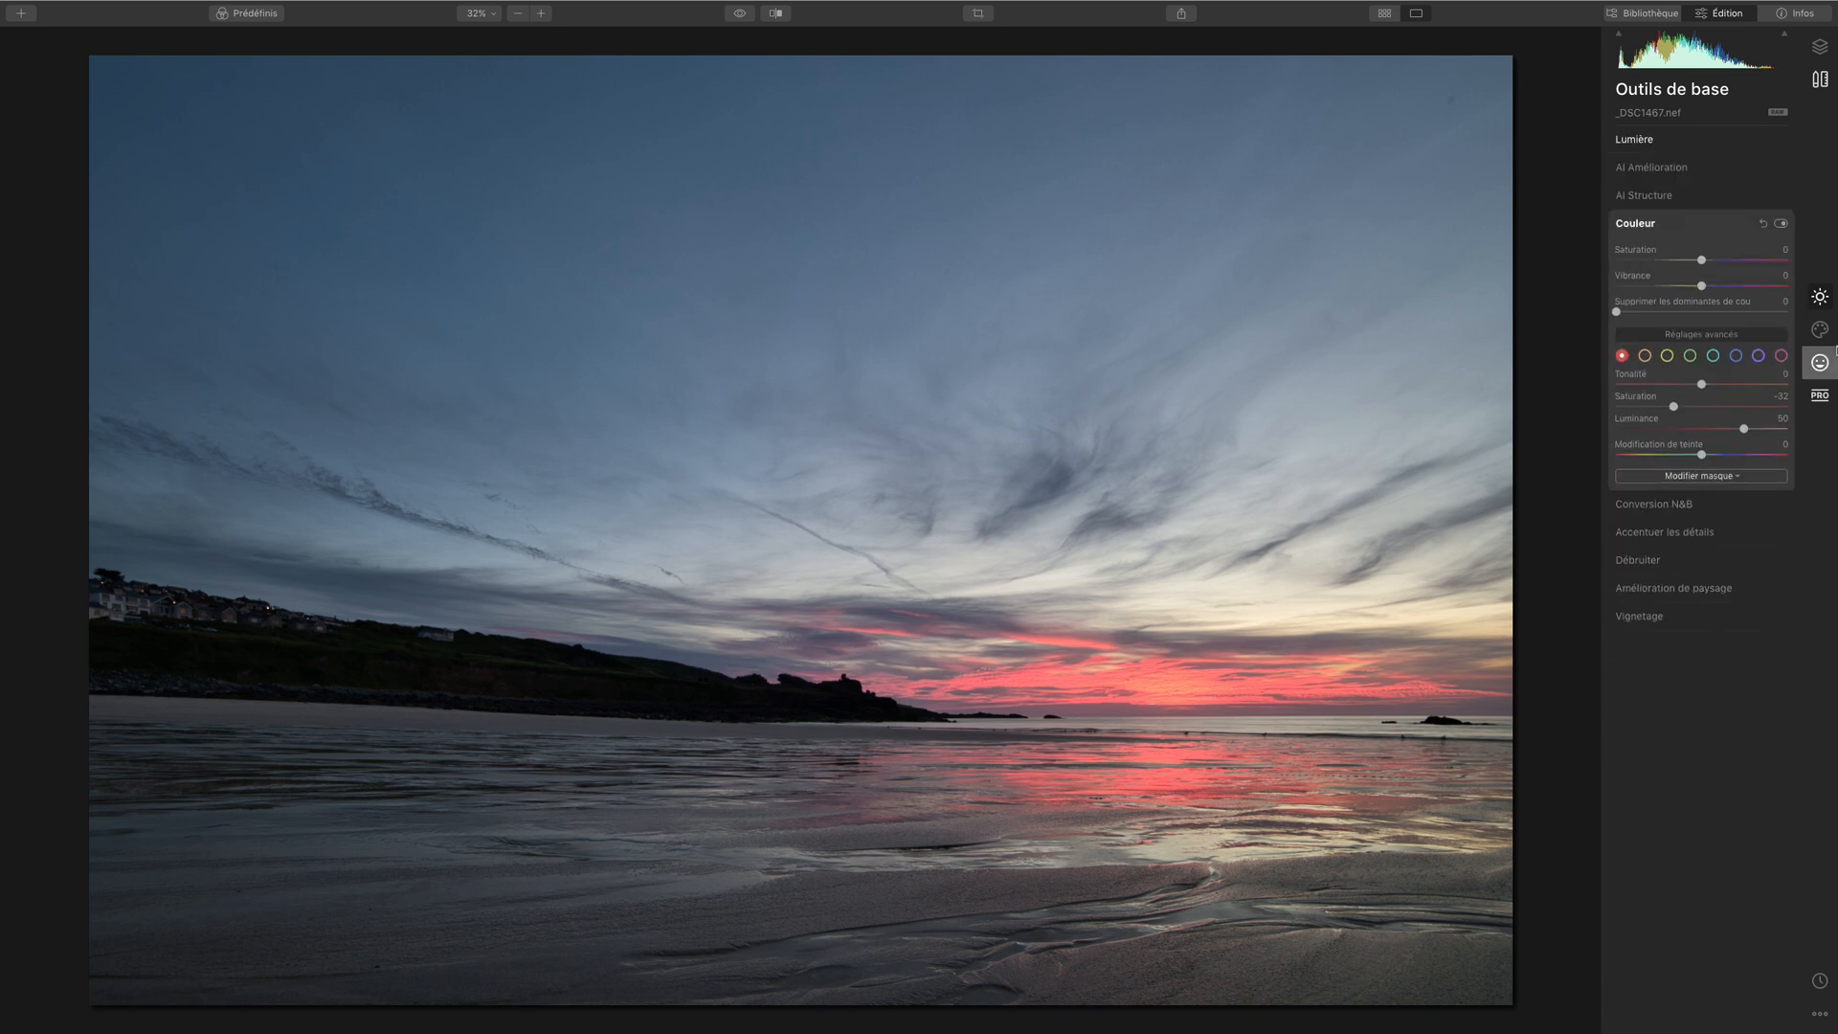
{"action": "left_click", "coordinate": [1736, 357]}
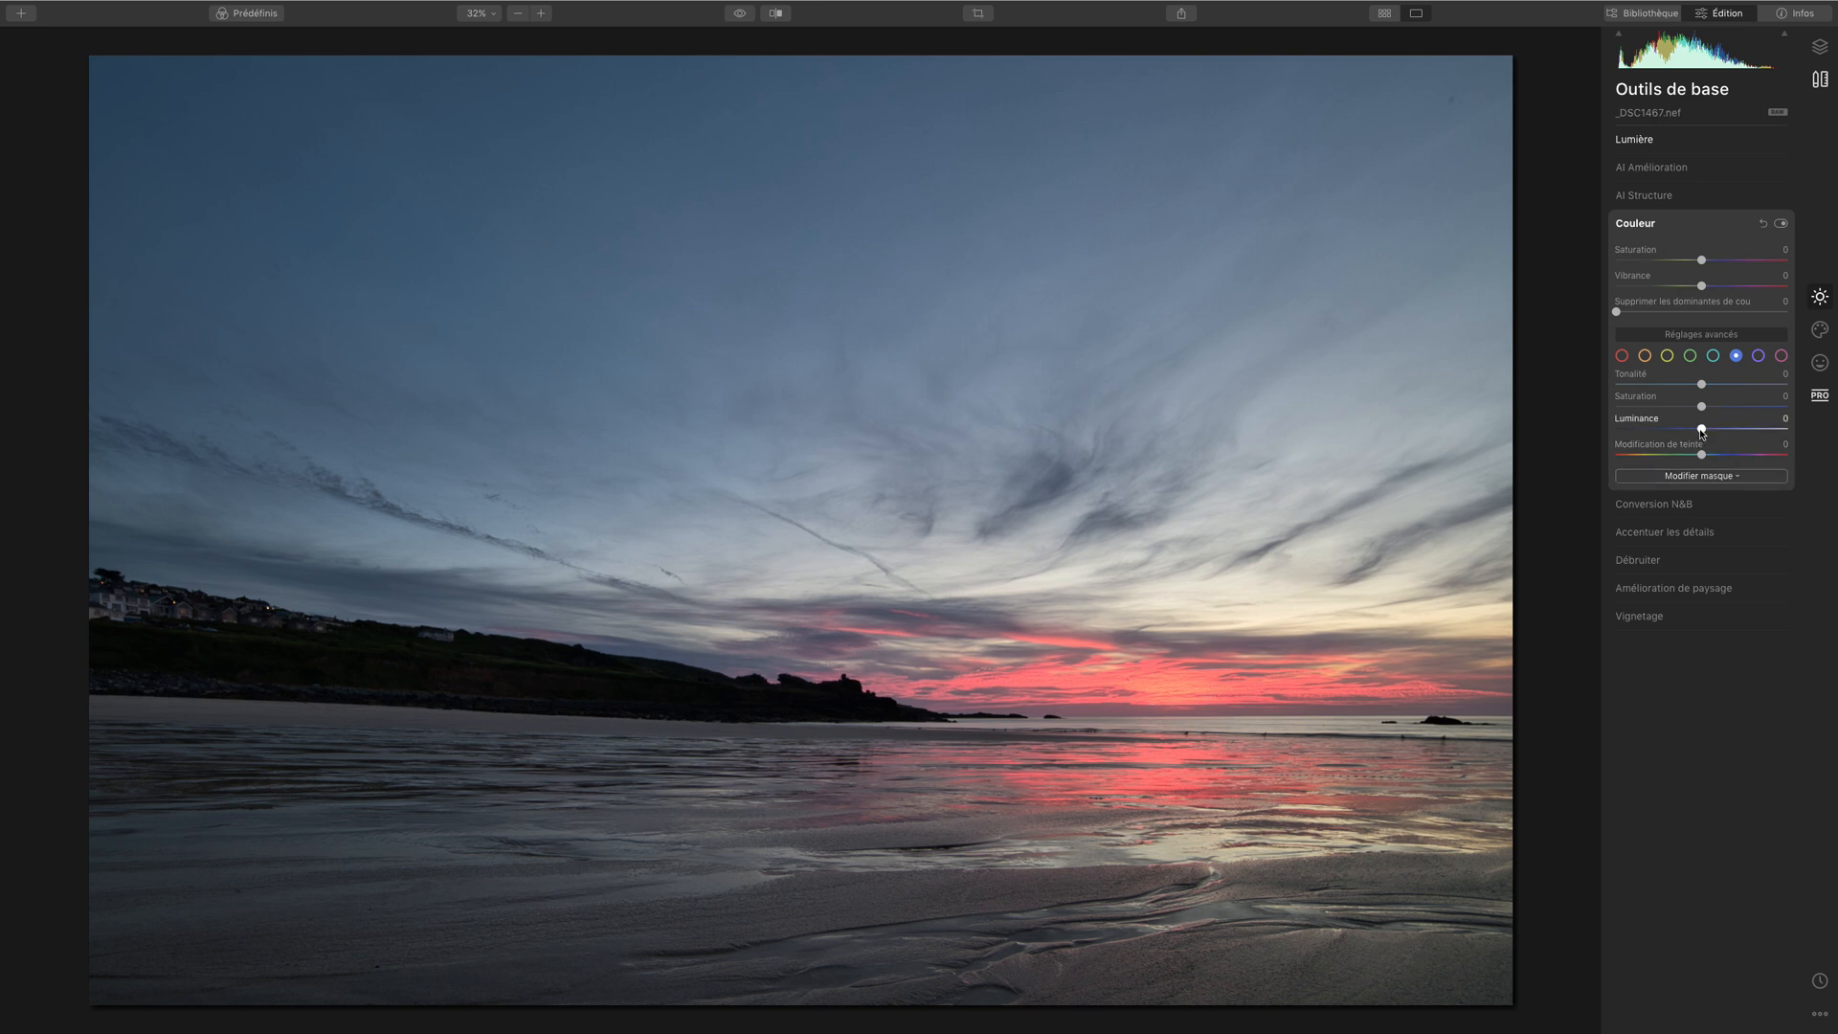
{"action": "left_click_drag", "start_coordinate": [1702, 429], "coordinate": [1677, 429]}
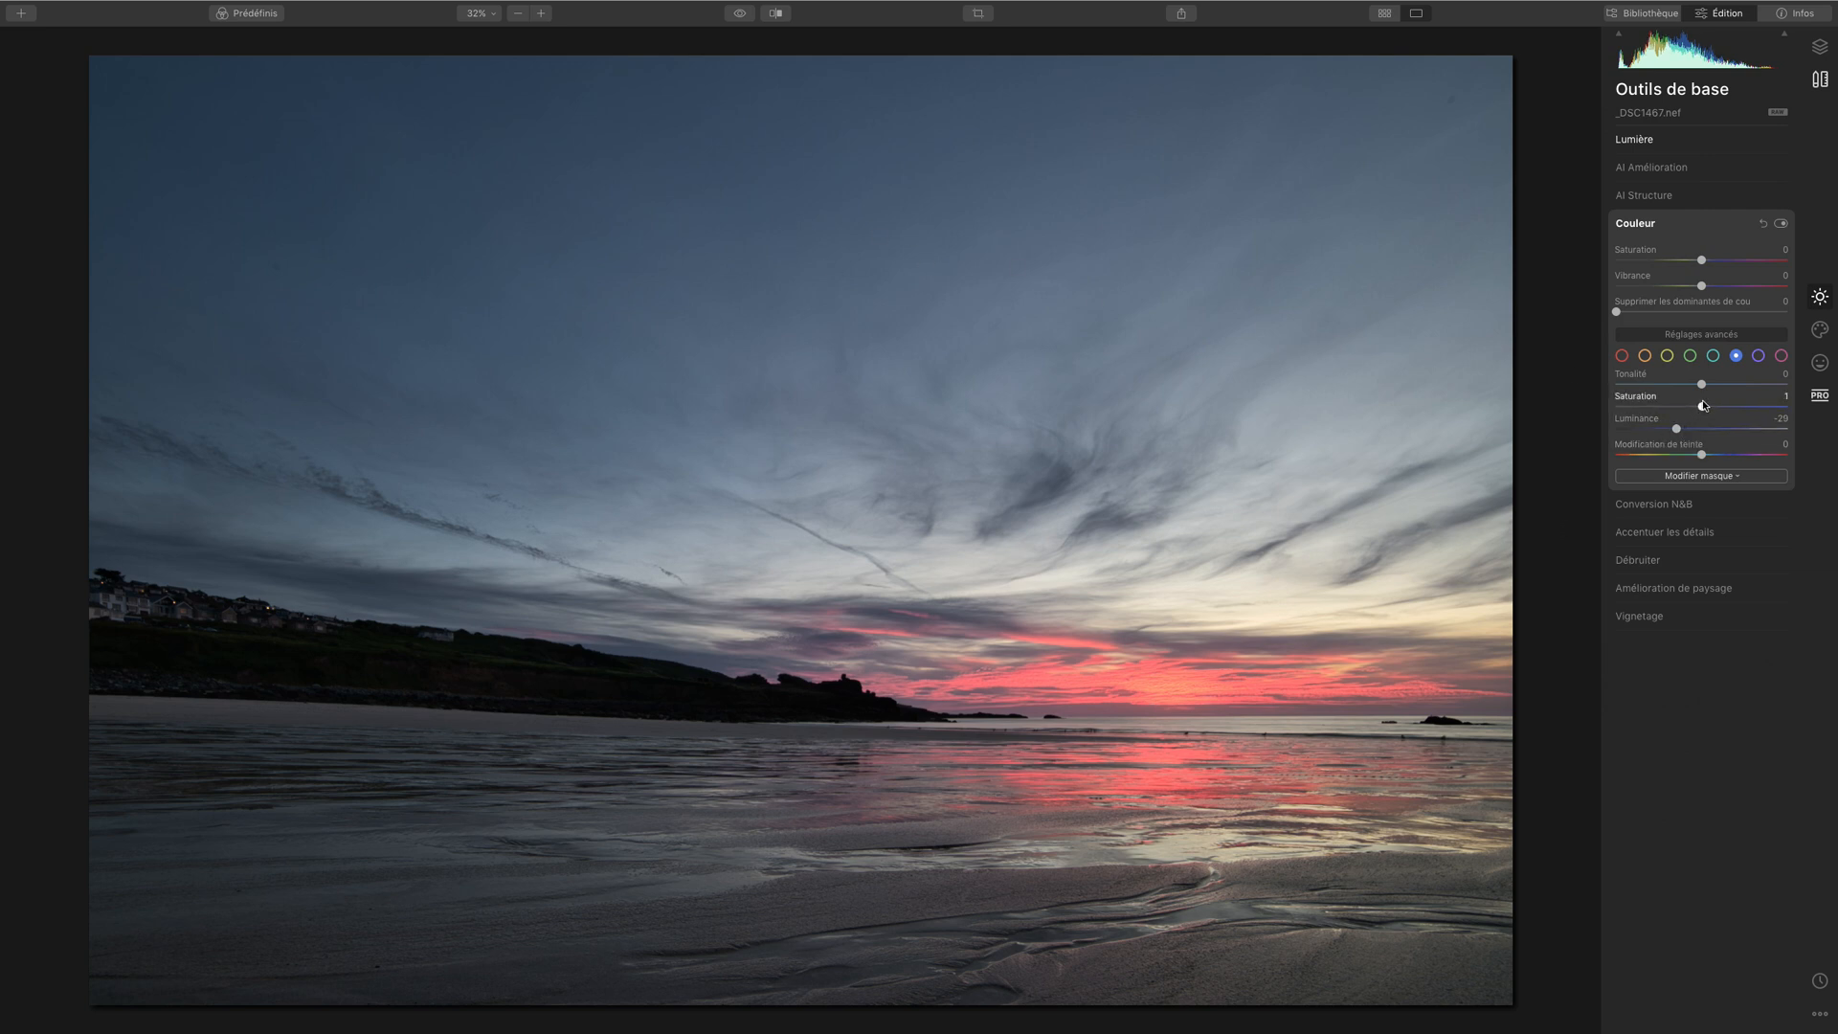
{"action": "left_click_drag", "start_coordinate": [1703, 406], "coordinate": [1720, 407]}
Step: Compare the photo repeatedly with and without the Couleur adjustment, examining the sky and the red sunset areas
{"action": "left_click", "coordinate": [1781, 225]}
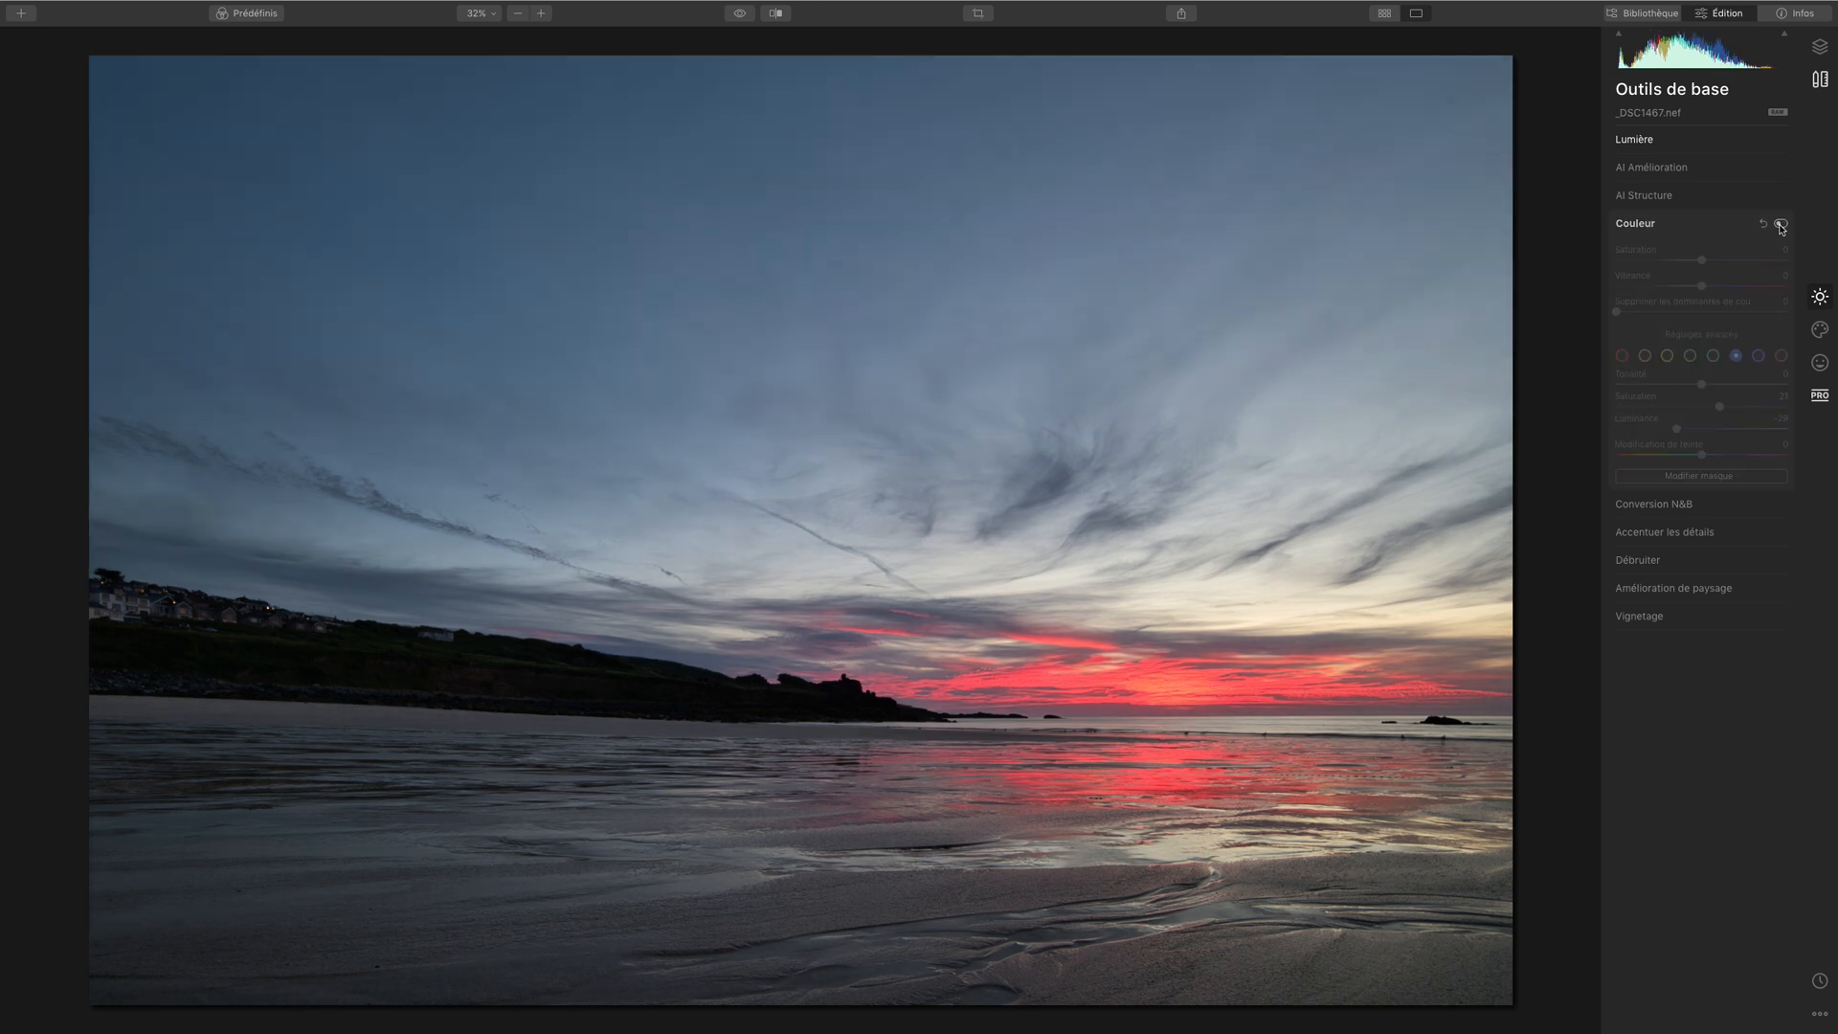
{"action": "left_click", "coordinate": [1781, 225]}
{"action": "left_click", "coordinate": [1781, 225]}
{"action": "left_click", "coordinate": [1781, 225]}
{"action": "left_click", "coordinate": [1781, 225]}
{"action": "left_click", "coordinate": [1781, 225]}
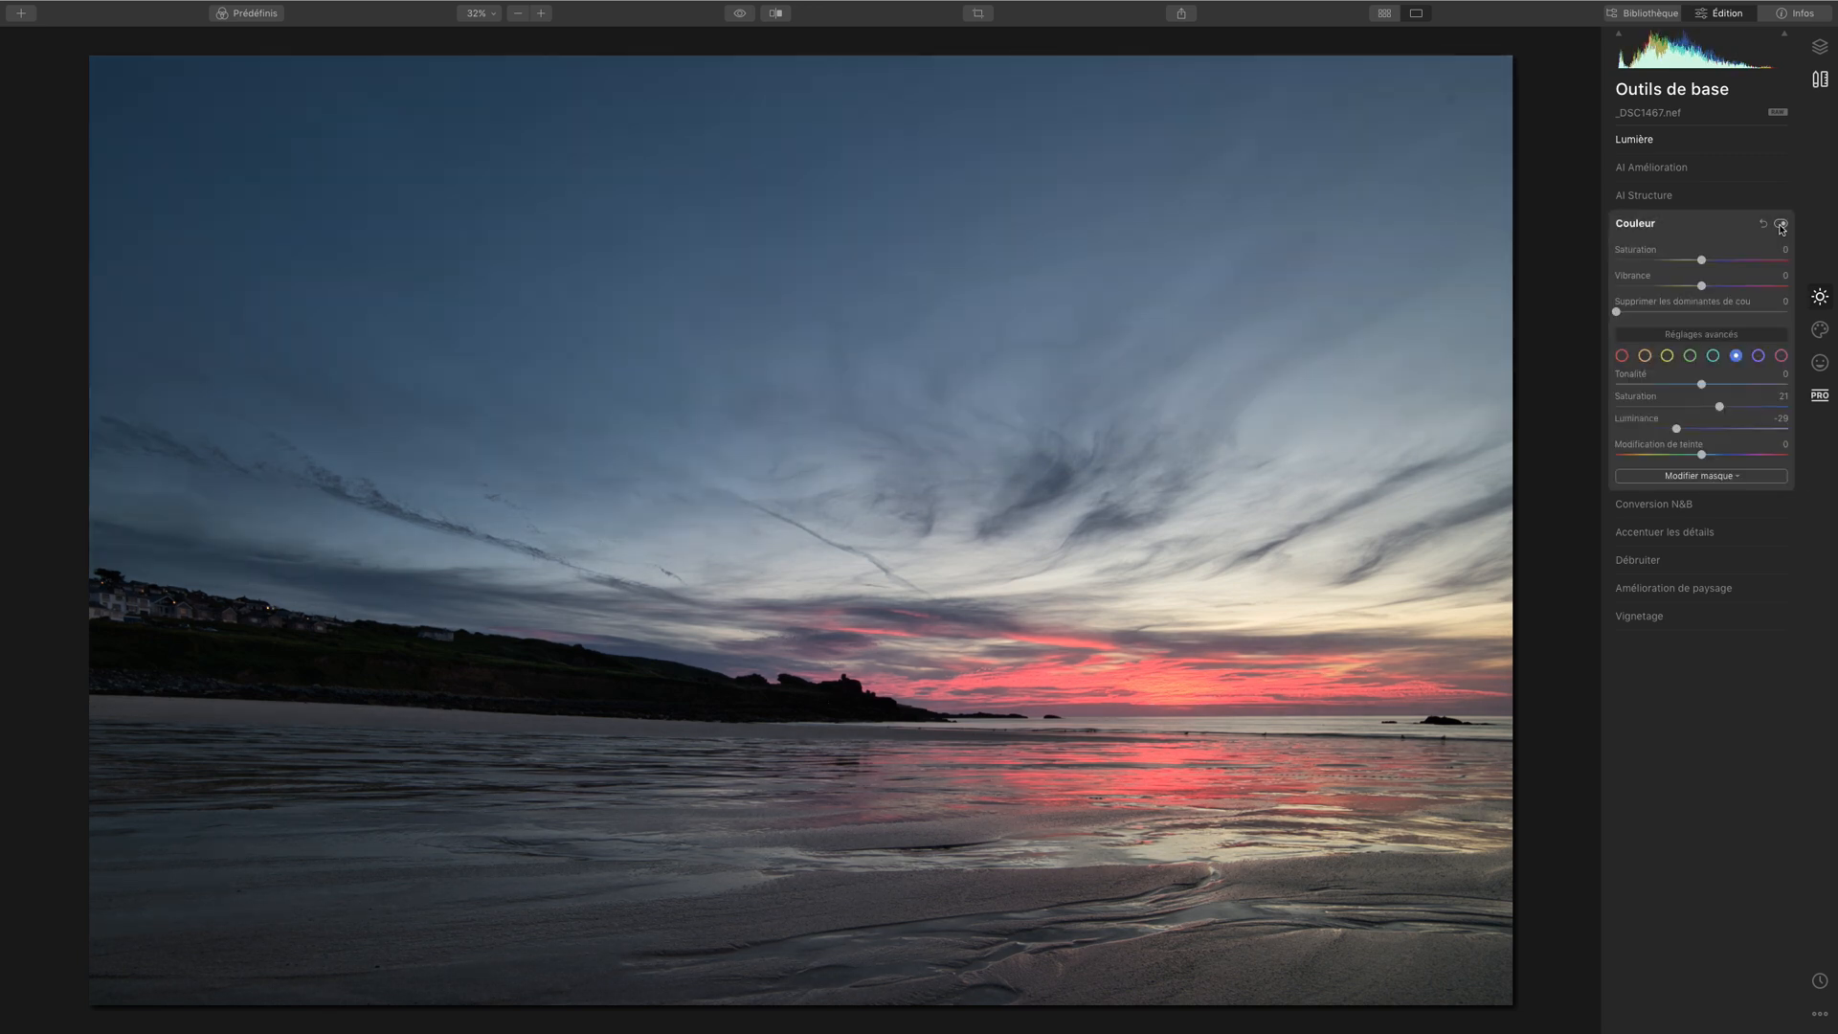
{"action": "left_click", "coordinate": [1781, 225]}
{"action": "left_click", "coordinate": [1781, 225]}
{"action": "left_click", "coordinate": [1781, 225]}
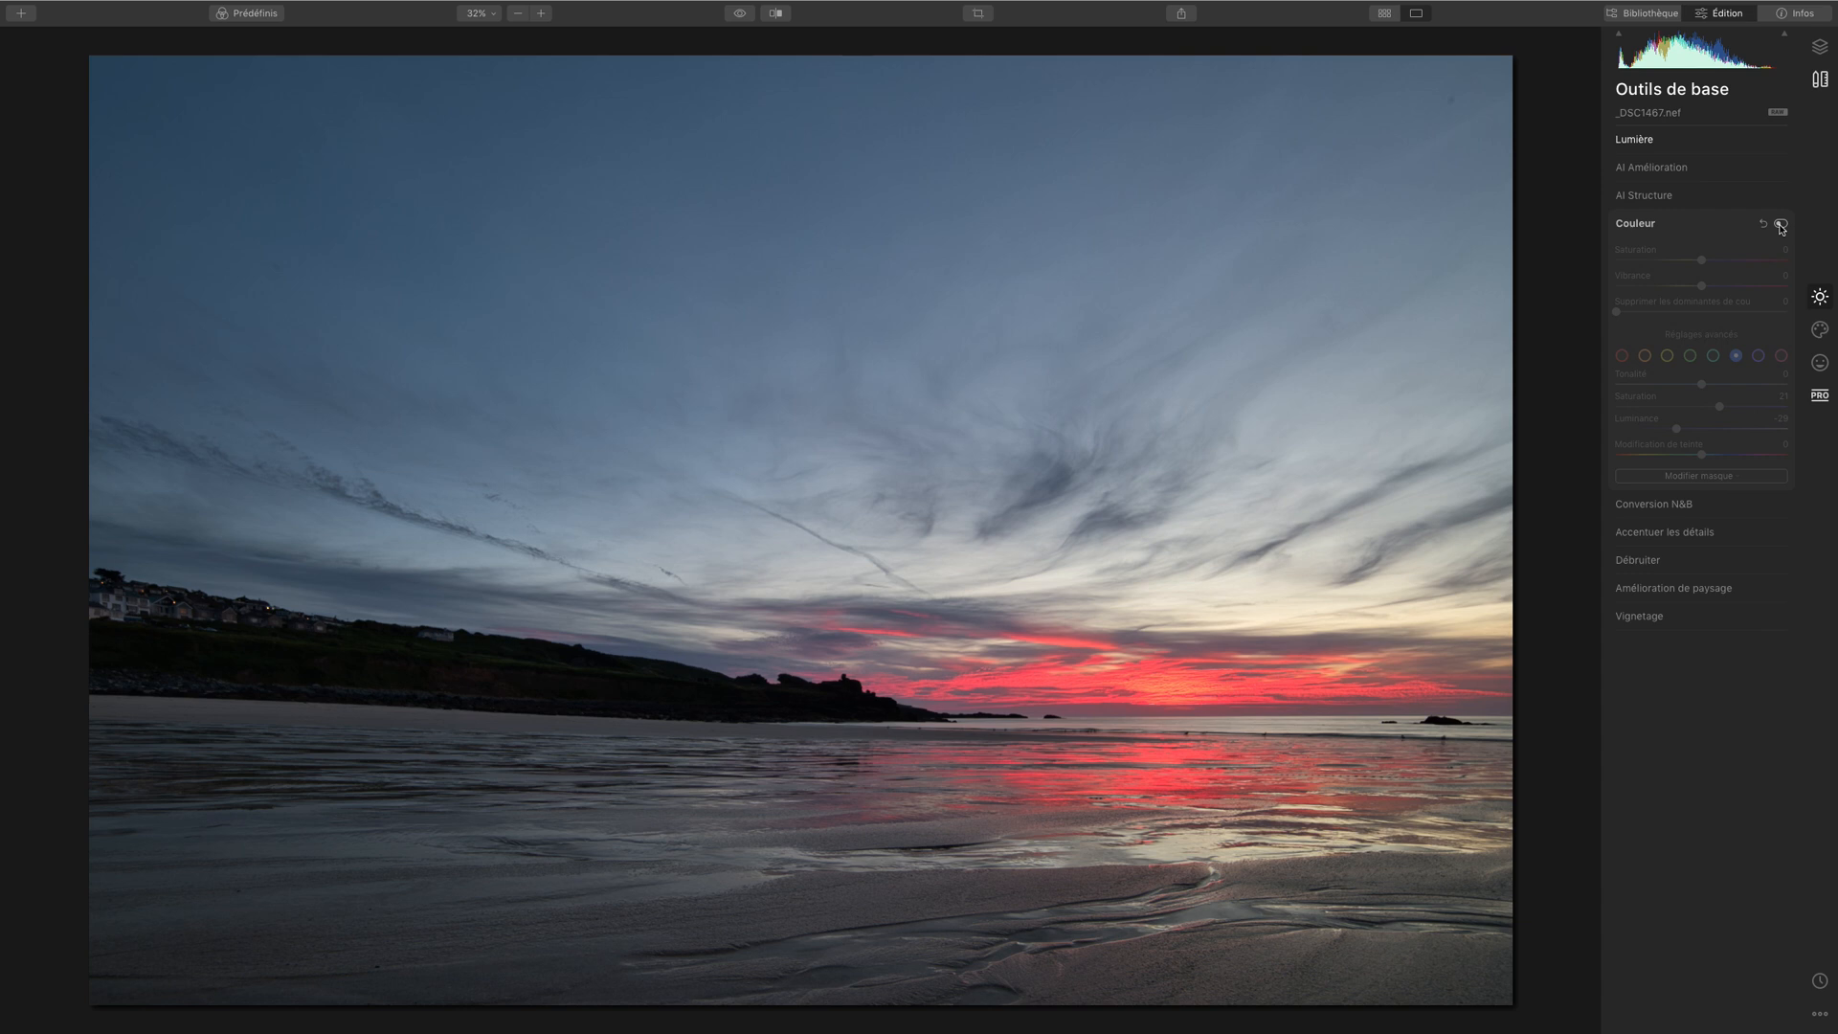
{"action": "left_click", "coordinate": [1781, 225]}
{"action": "left_click", "coordinate": [1781, 225]}
{"action": "left_click", "coordinate": [1781, 225]}
{"action": "left_click", "coordinate": [1781, 225]}
{"action": "left_click", "coordinate": [1781, 225]}
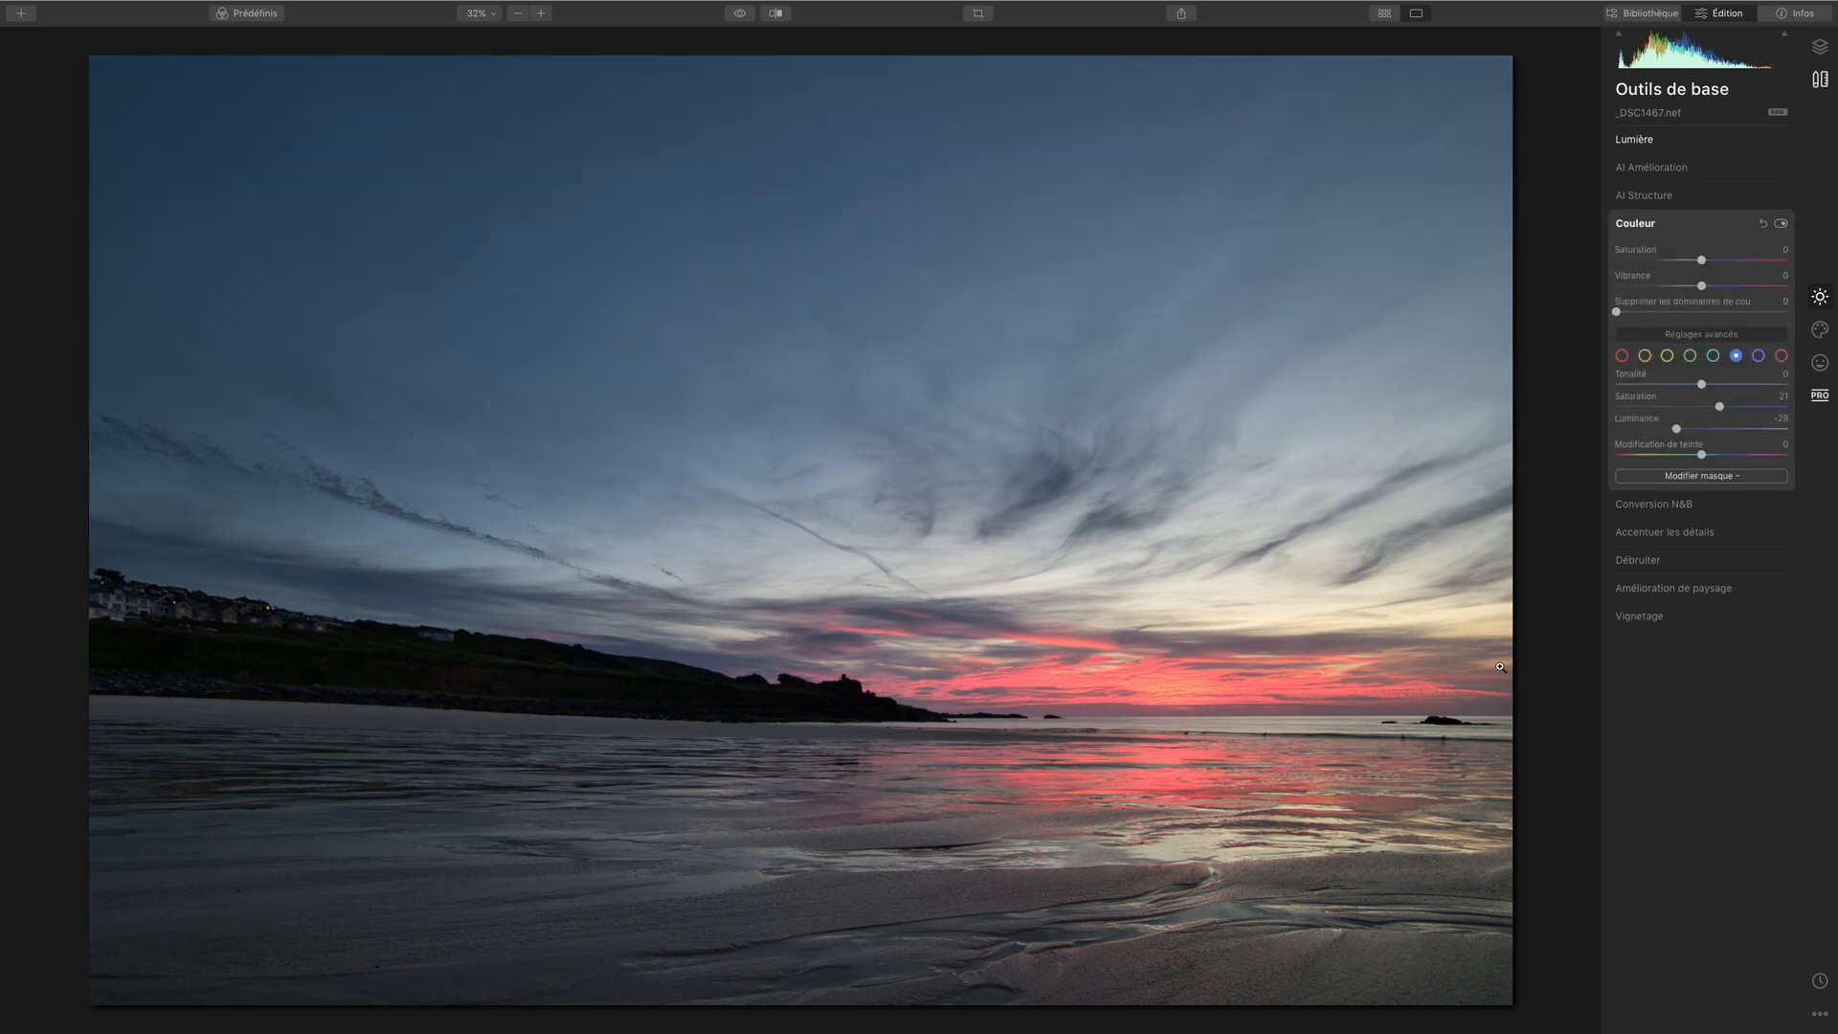
{"action": "left_click", "coordinate": [1781, 225]}
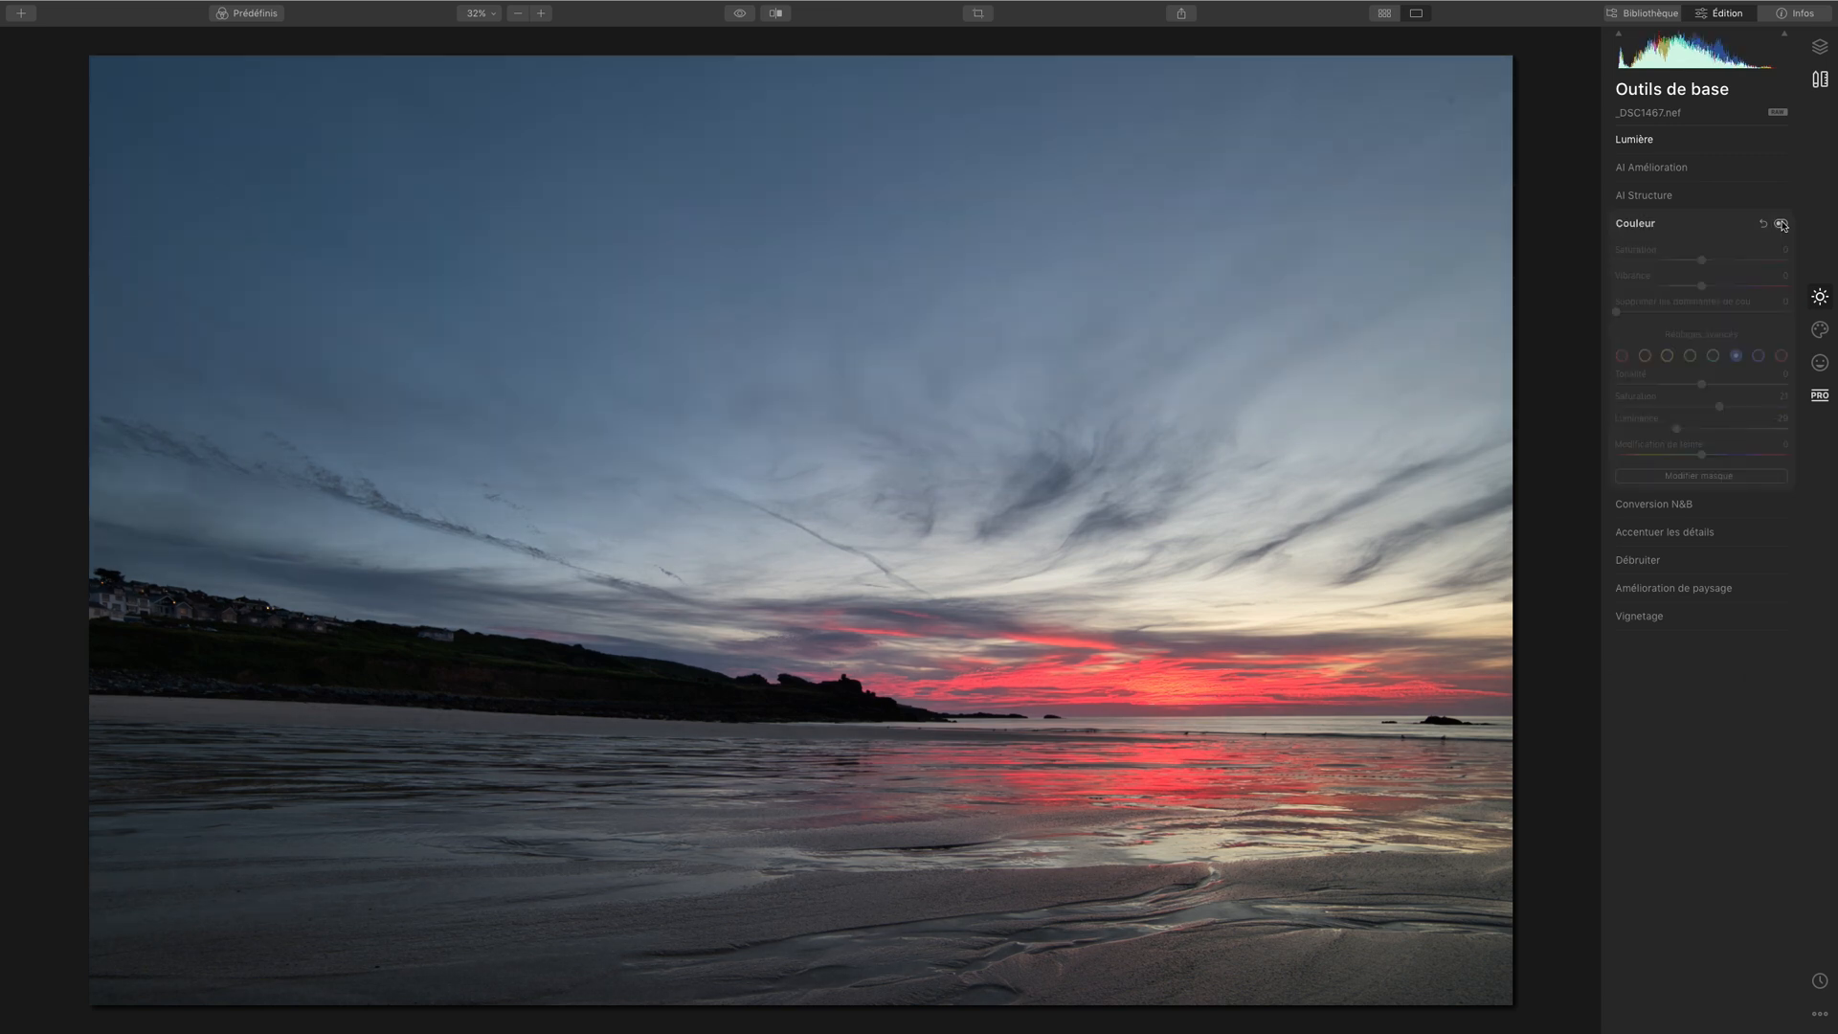
{"action": "left_click", "coordinate": [1781, 225]}
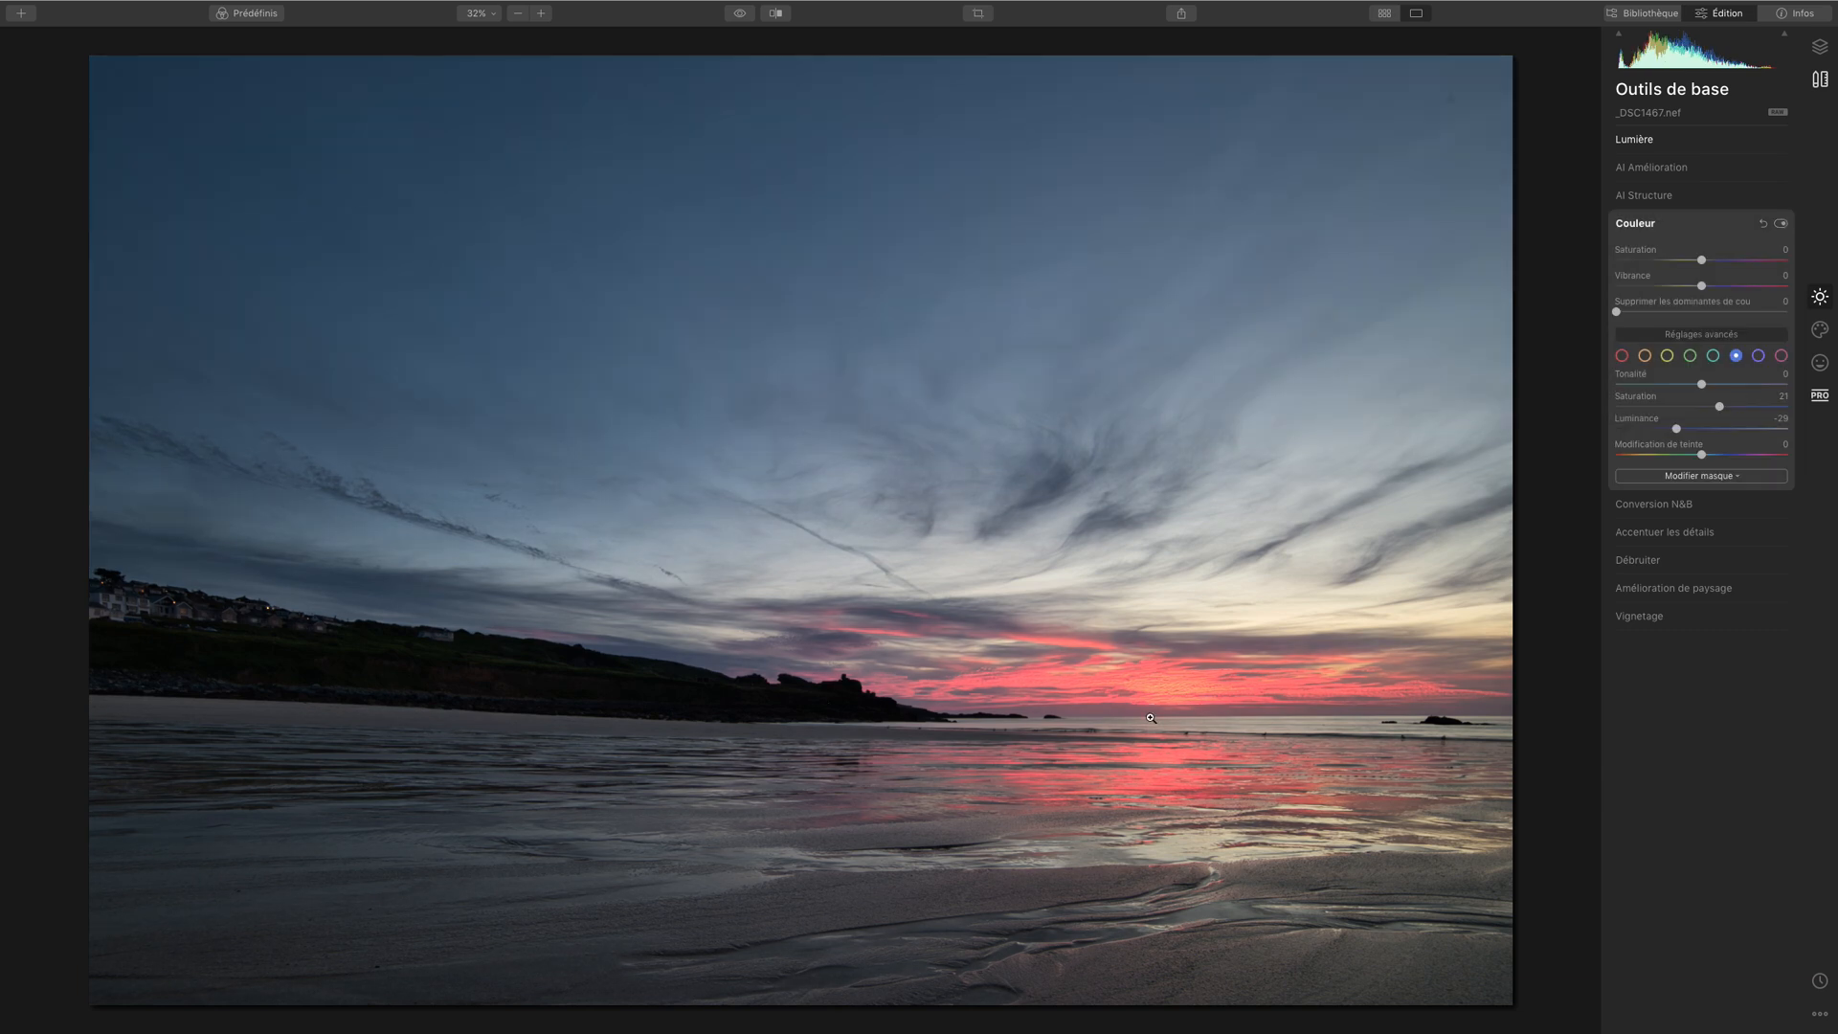
Step: Set the red saturation to -15 and compare the photo with and without the Couleur adjustment
{"action": "left_click", "coordinate": [1622, 356]}
{"action": "left_click_drag", "start_coordinate": [1673, 406], "coordinate": [1690, 406]}
{"action": "left_click", "coordinate": [1781, 224]}
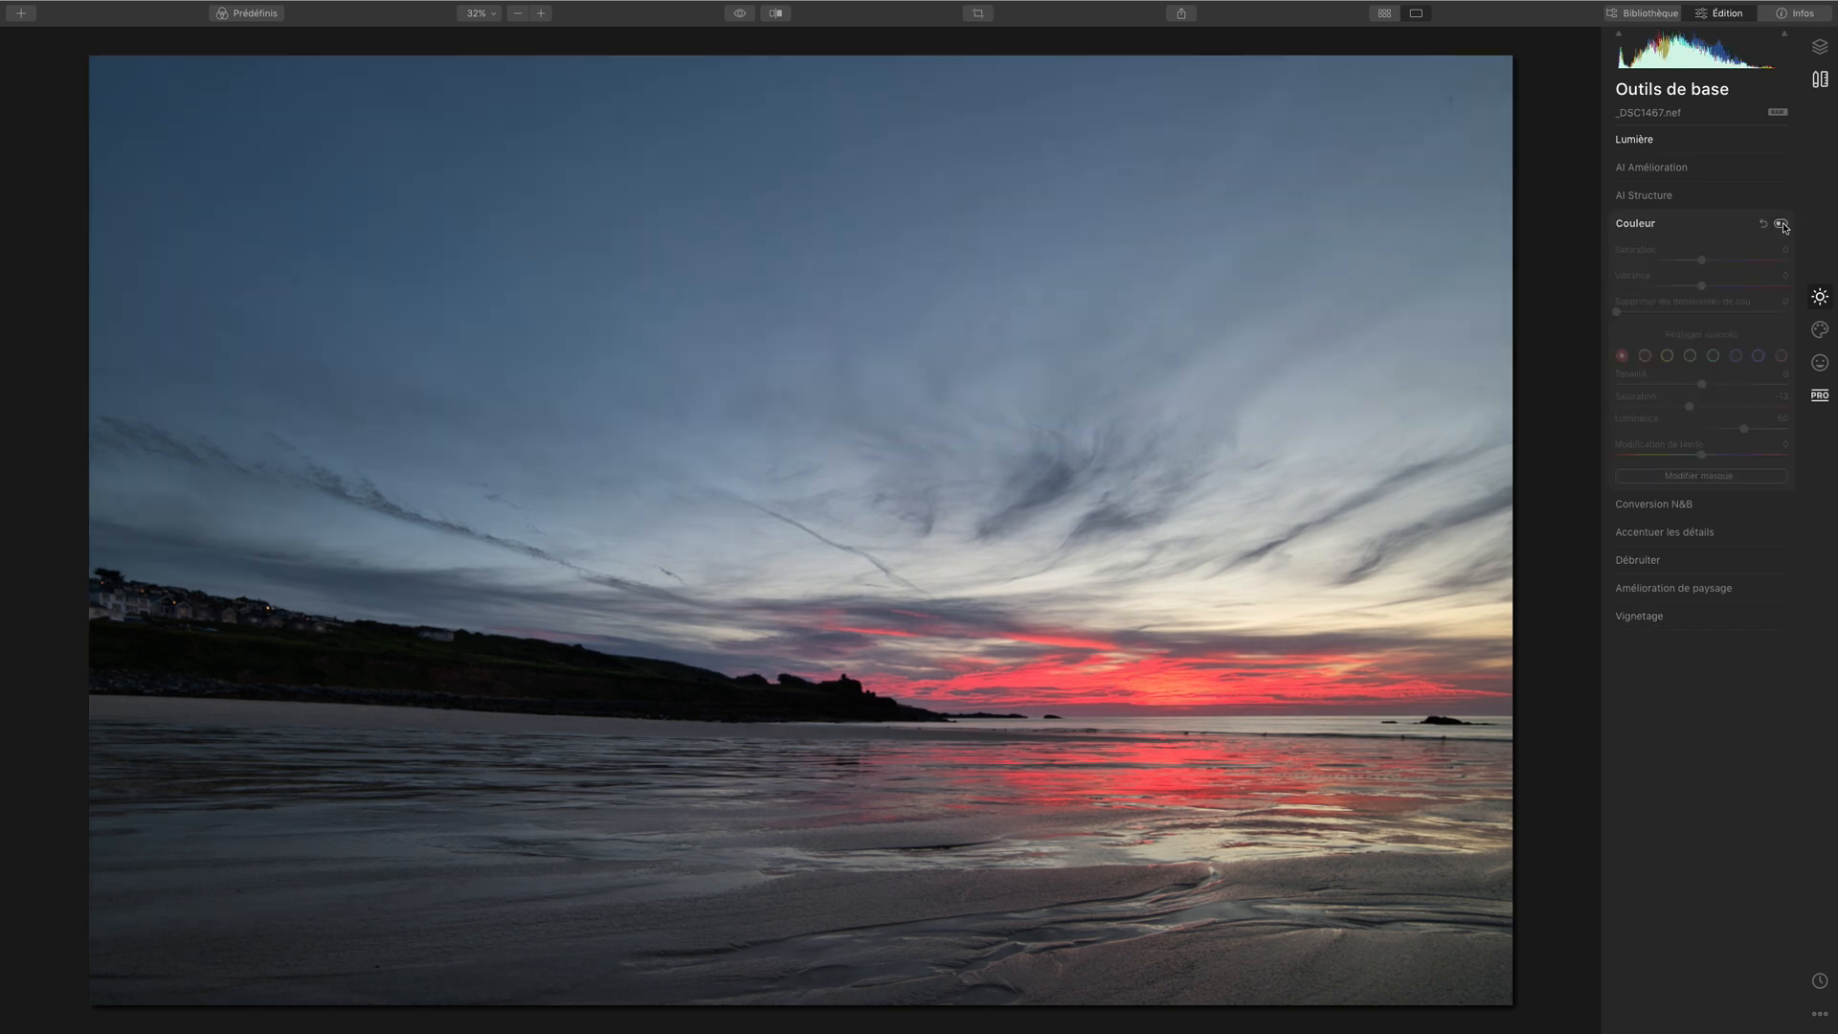
{"action": "left_click", "coordinate": [1783, 225]}
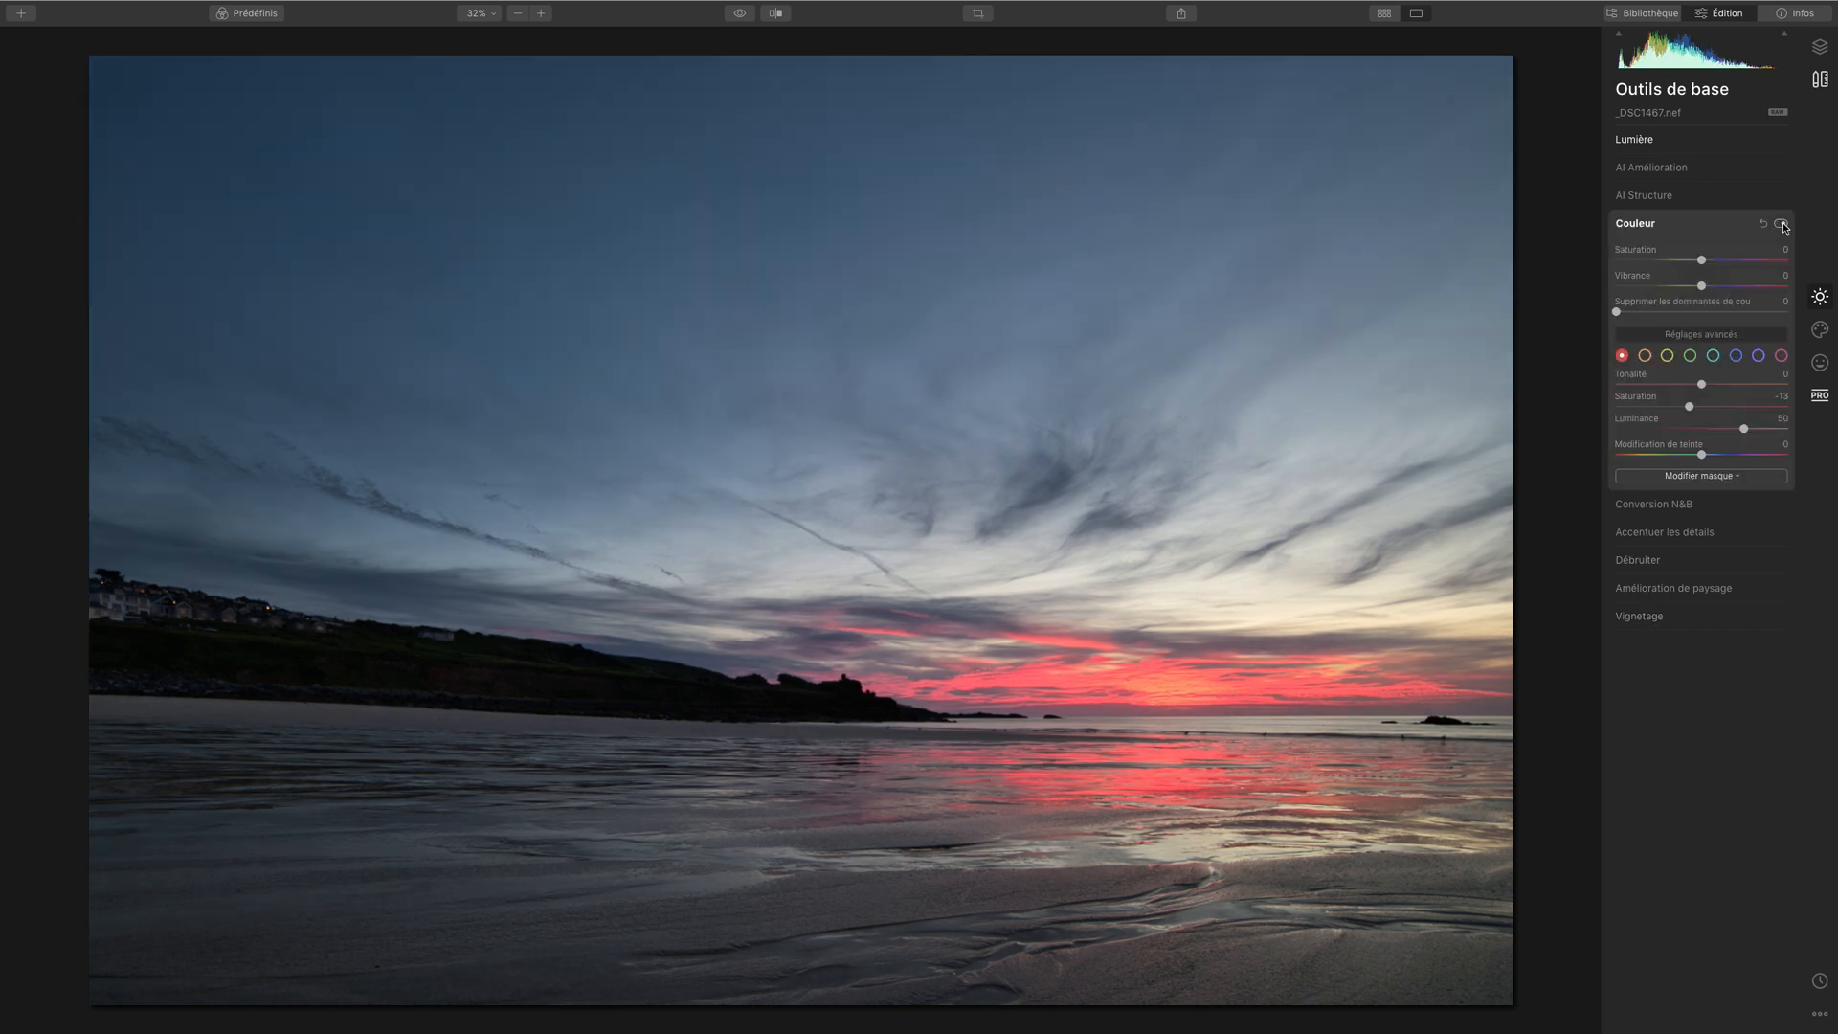
{"action": "left_click", "coordinate": [739, 14]}
Step: Set the AI Structure Quantité to 31 and hide the clipping overlay
{"action": "left_click", "coordinate": [1657, 197]}
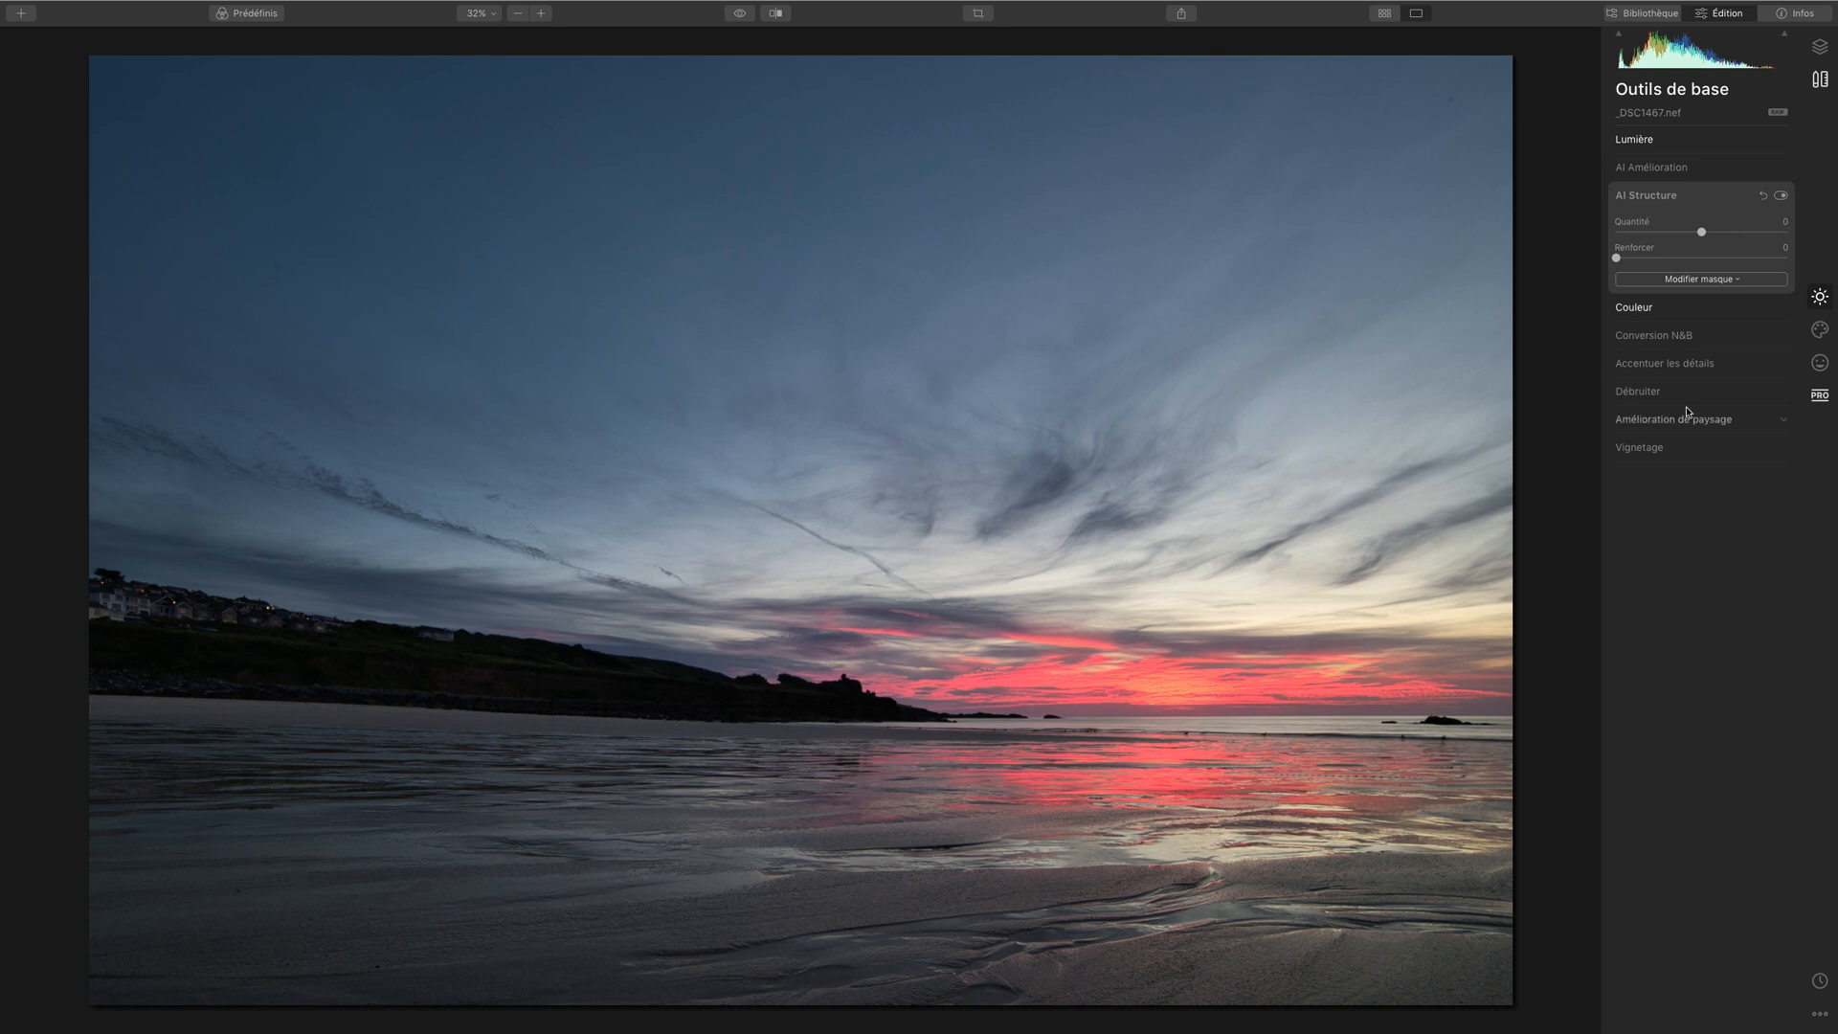
{"action": "left_click", "coordinate": [1728, 233]}
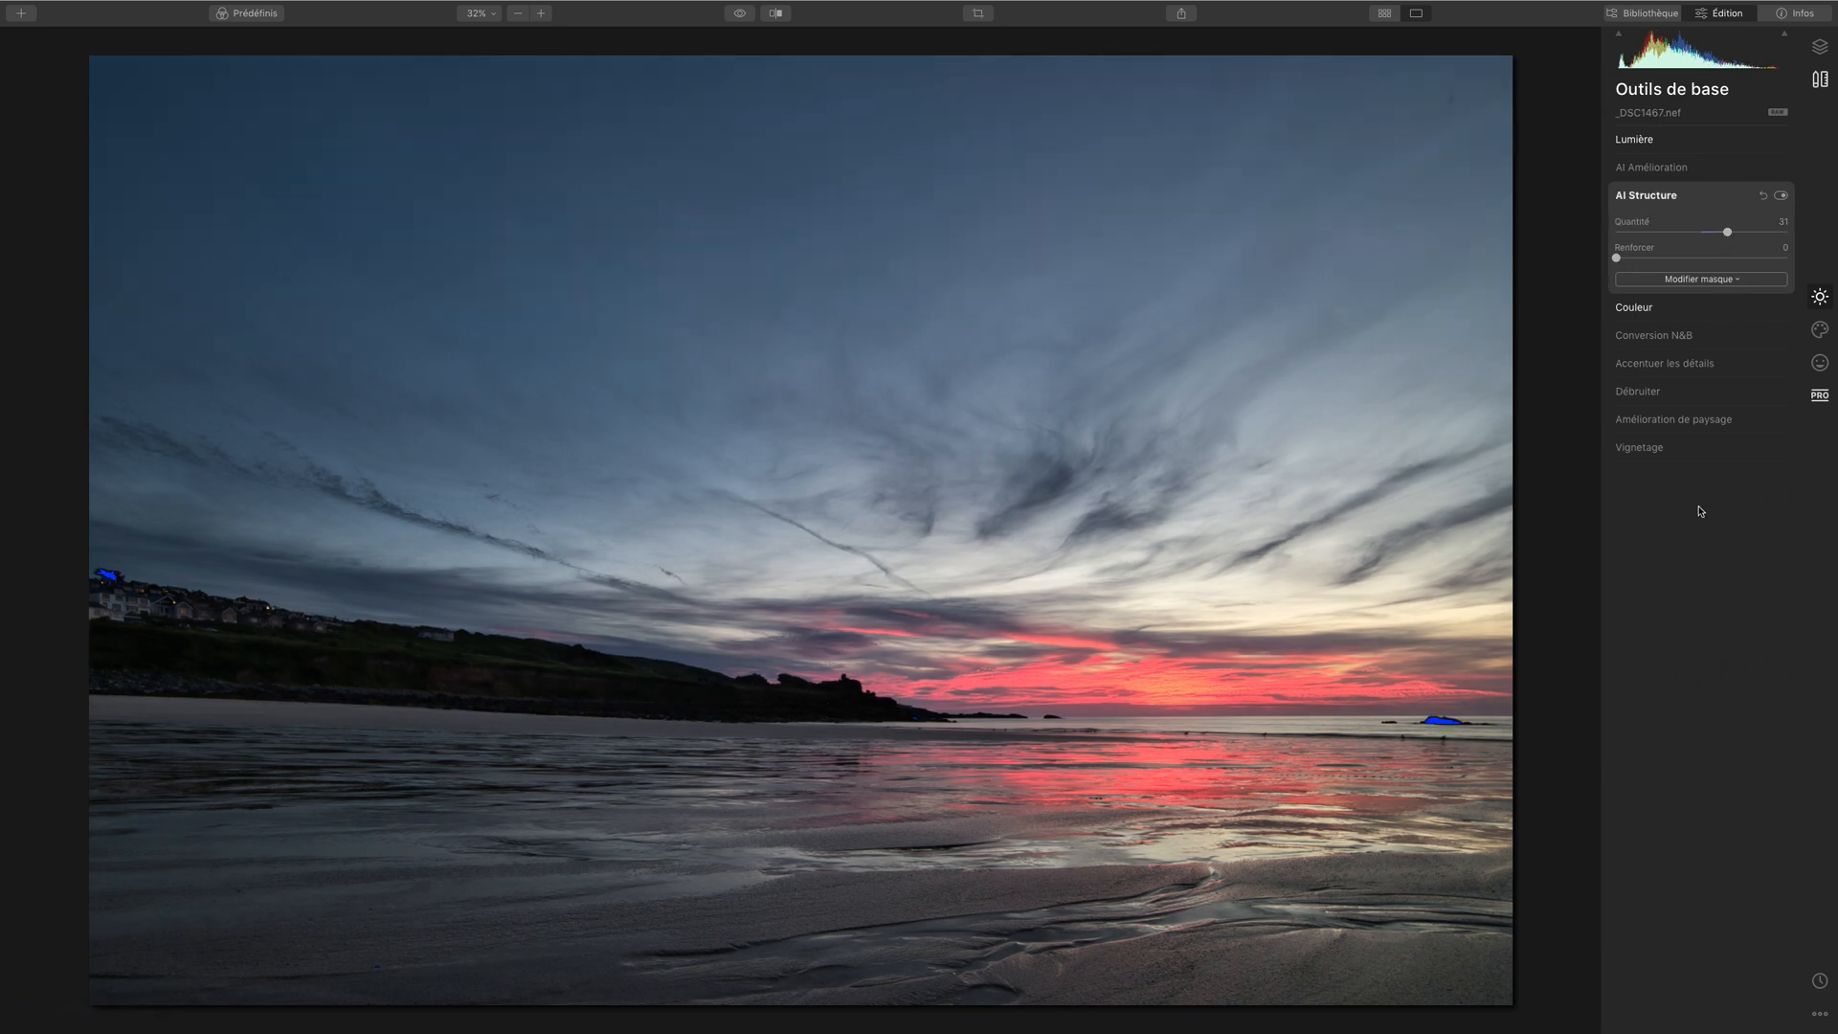
{"action": "key", "text": "j"}
Step: Compare the photo with and without AI Structure, and against the unedited original
{"action": "left_click", "coordinate": [1781, 197]}
{"action": "left_click", "coordinate": [1780, 196]}
{"action": "left_click", "coordinate": [1781, 197]}
{"action": "left_click", "coordinate": [1781, 197]}
{"action": "left_click", "coordinate": [1781, 196]}
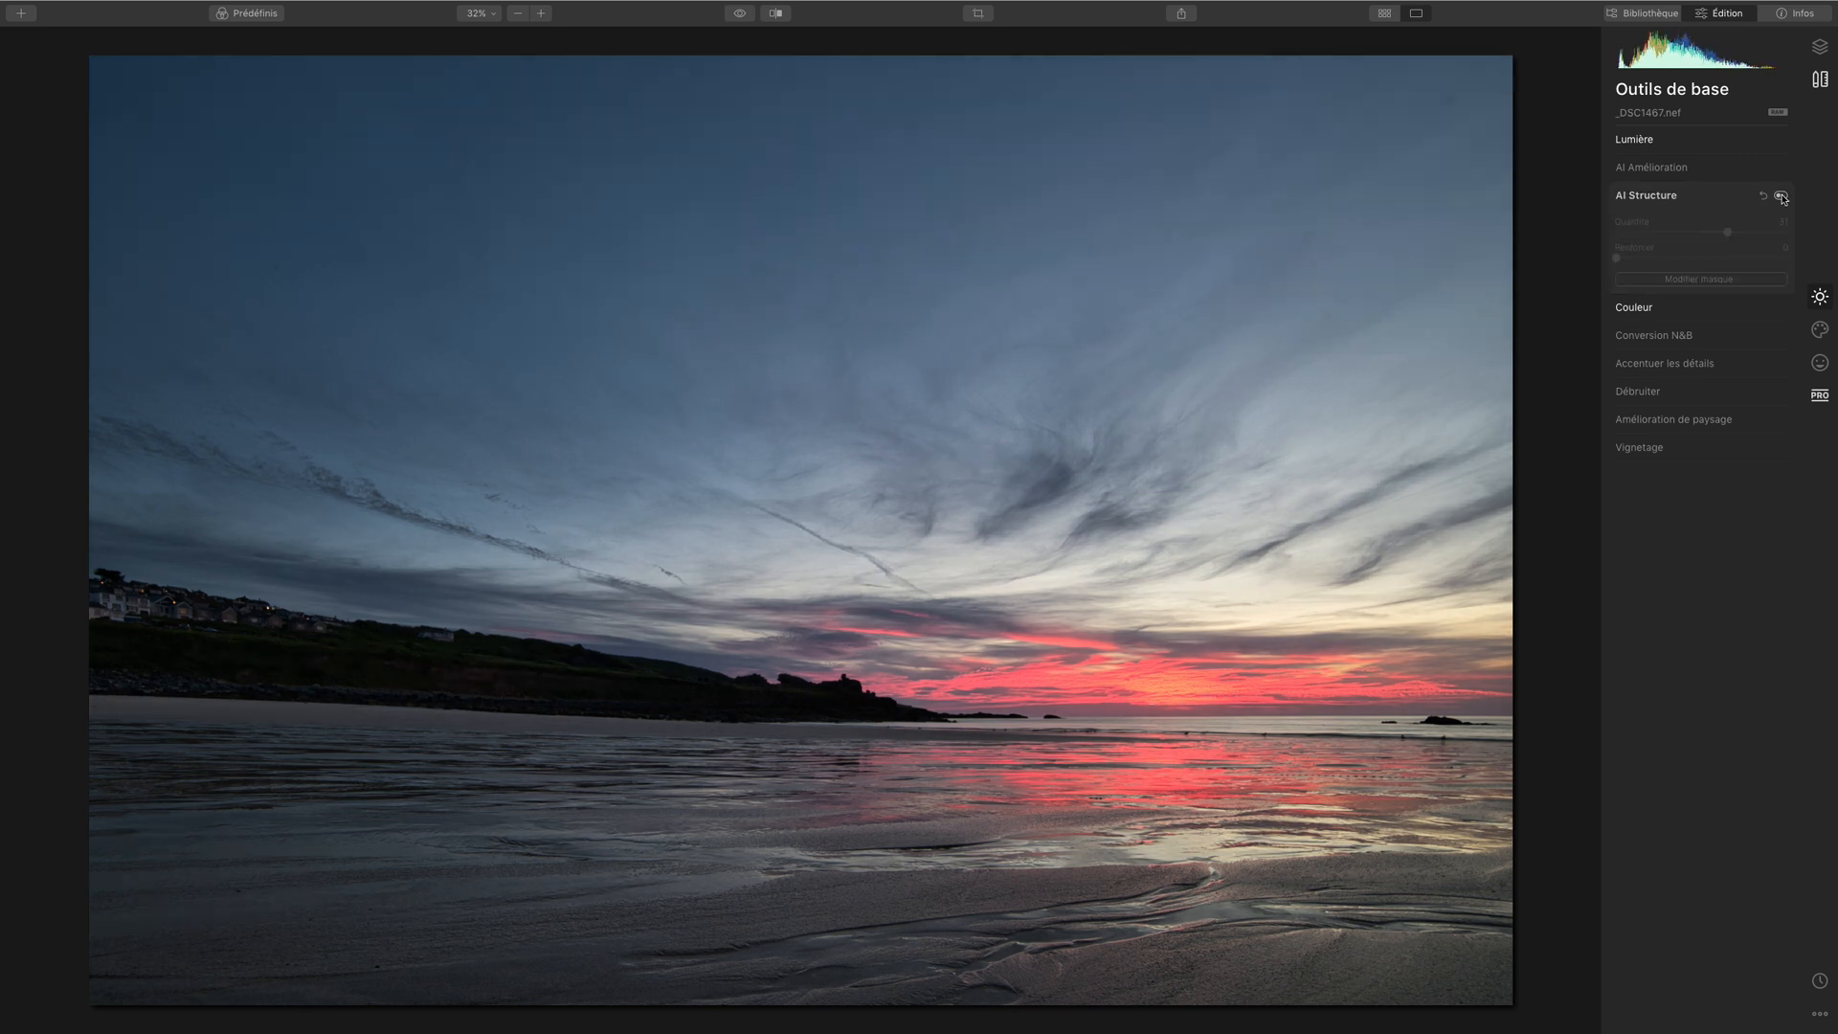
{"action": "left_click", "coordinate": [1781, 197]}
{"action": "left_click", "coordinate": [1780, 196]}
{"action": "left_click", "coordinate": [1781, 196]}
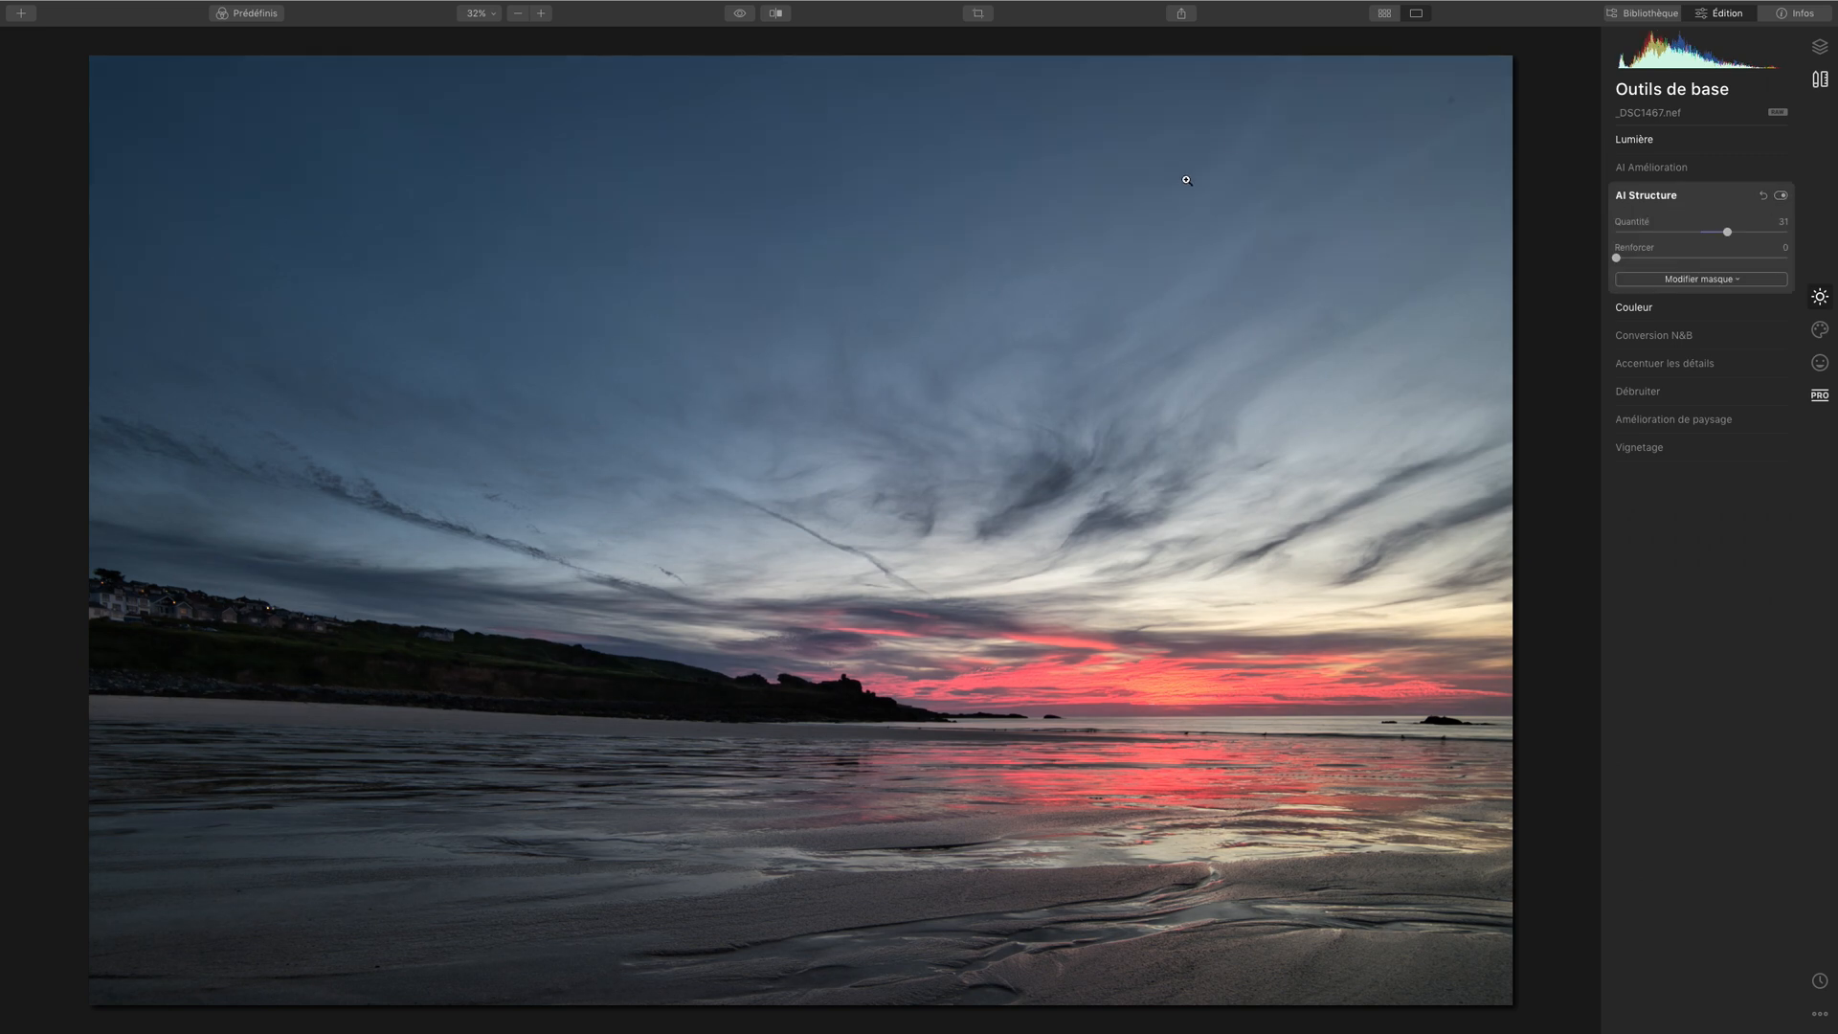
{"action": "left_click", "coordinate": [738, 15]}
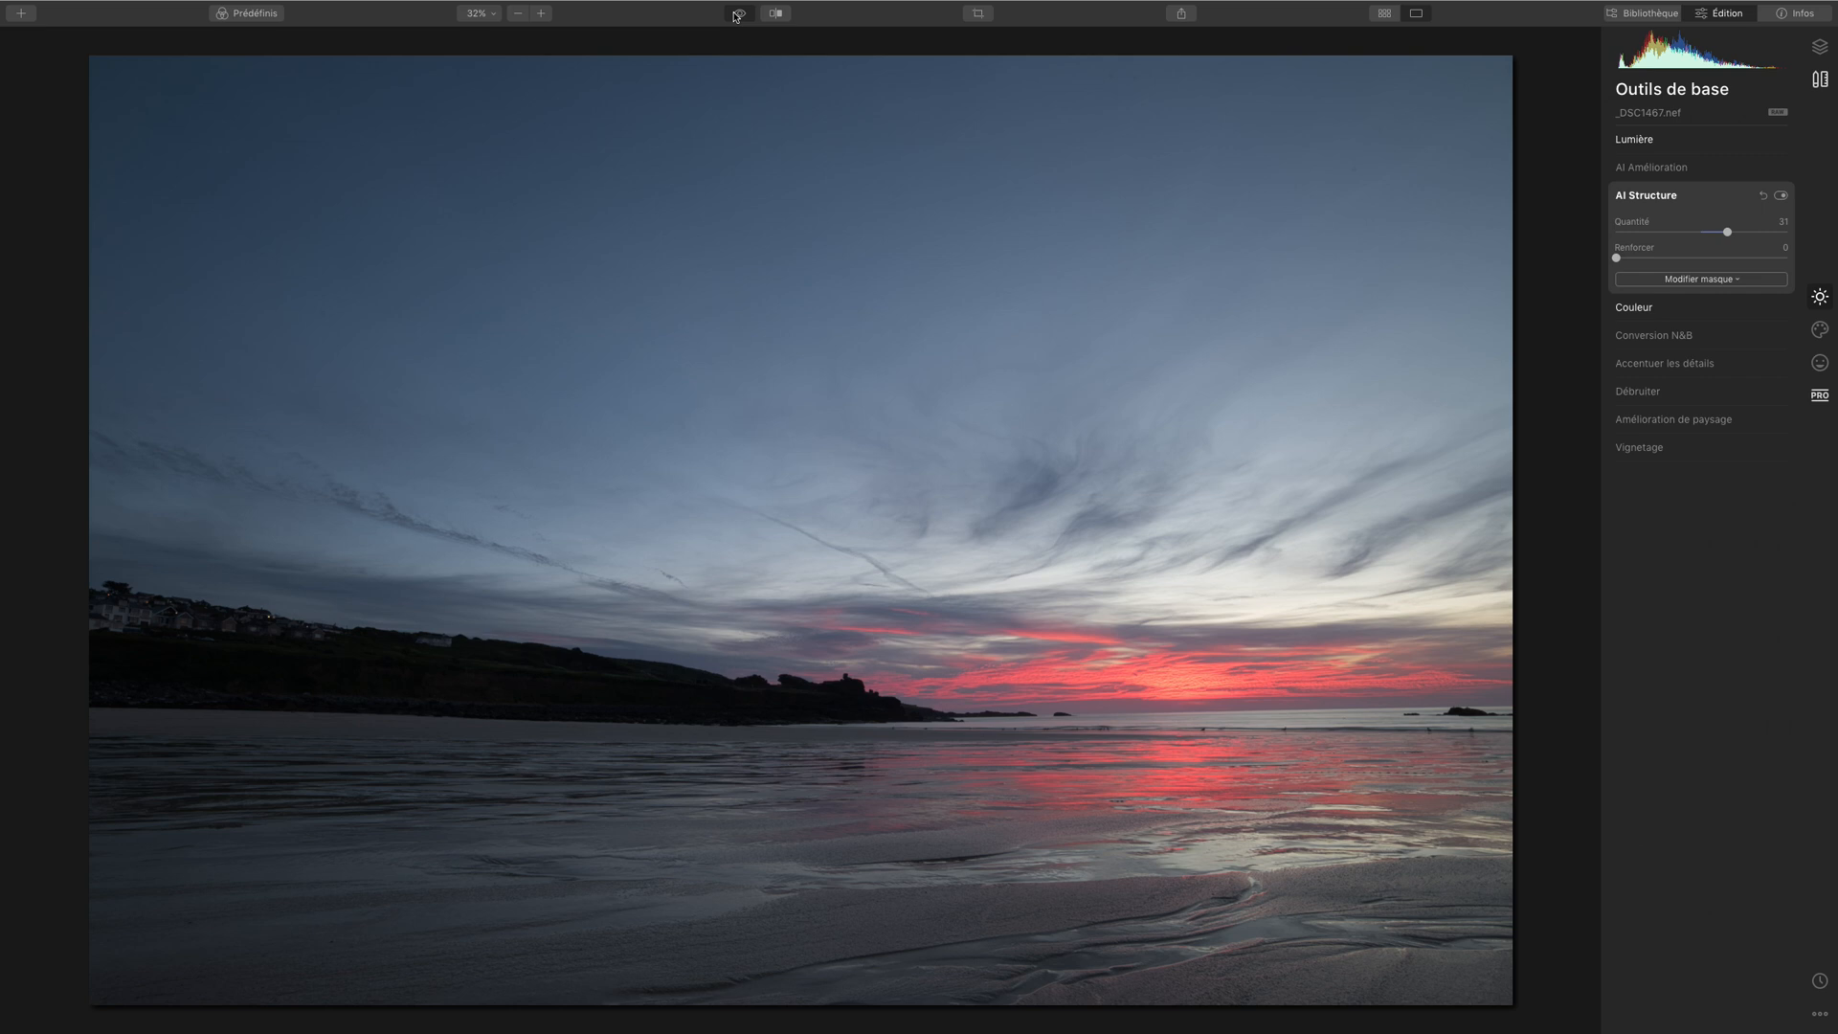
{"action": "left_click", "coordinate": [737, 14]}
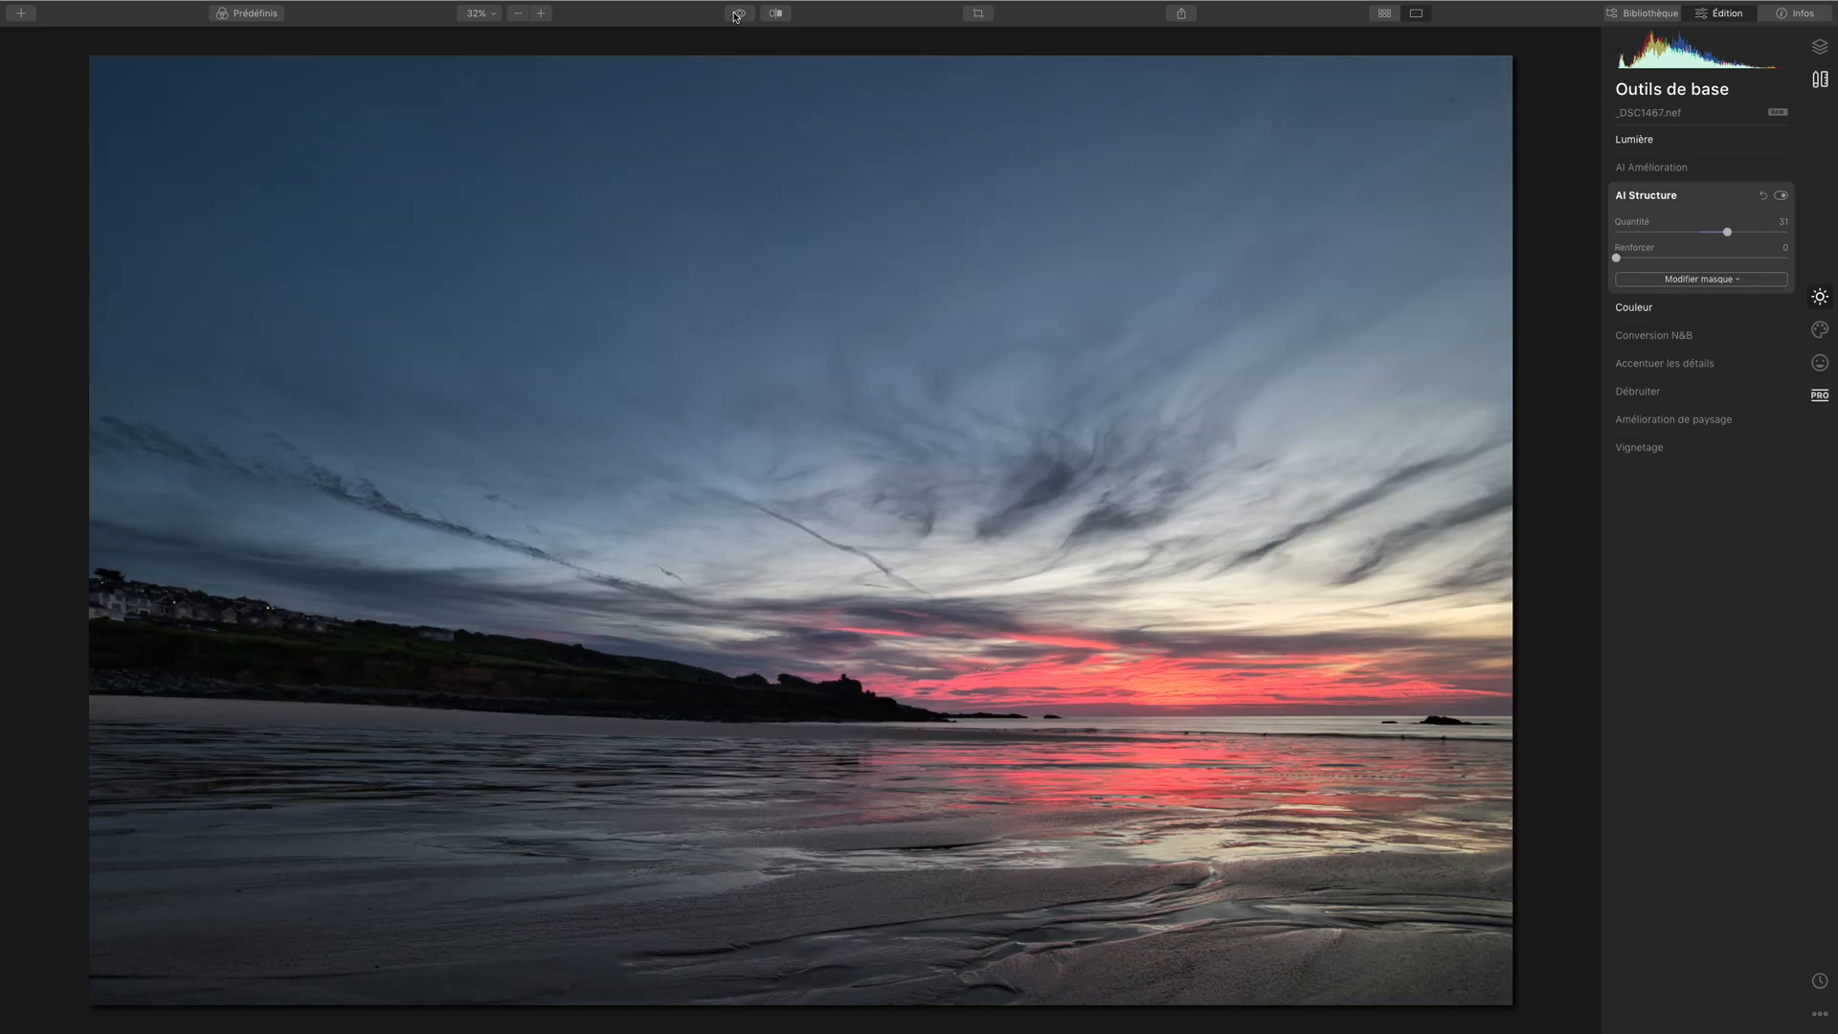
Step: Compare the edited photo repeatedly with the unedited original
{"action": "left_click", "coordinate": [738, 15]}
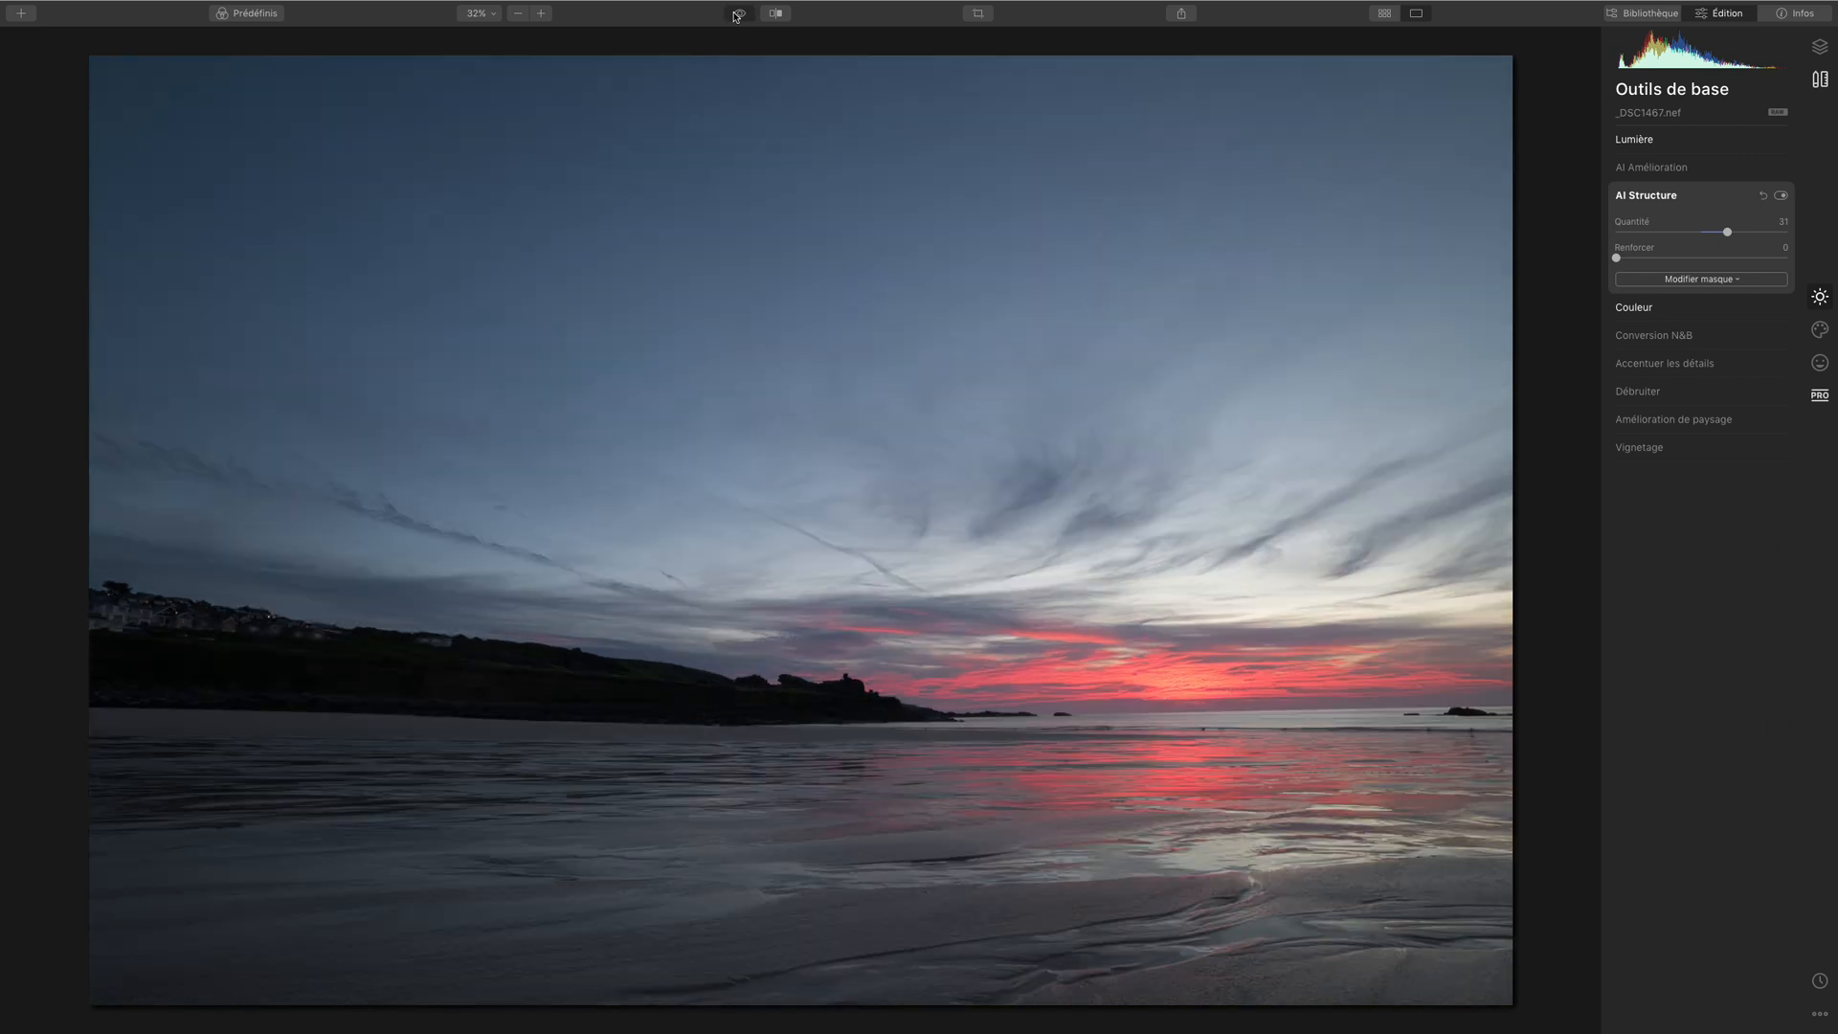
{"action": "left_click", "coordinate": [737, 15]}
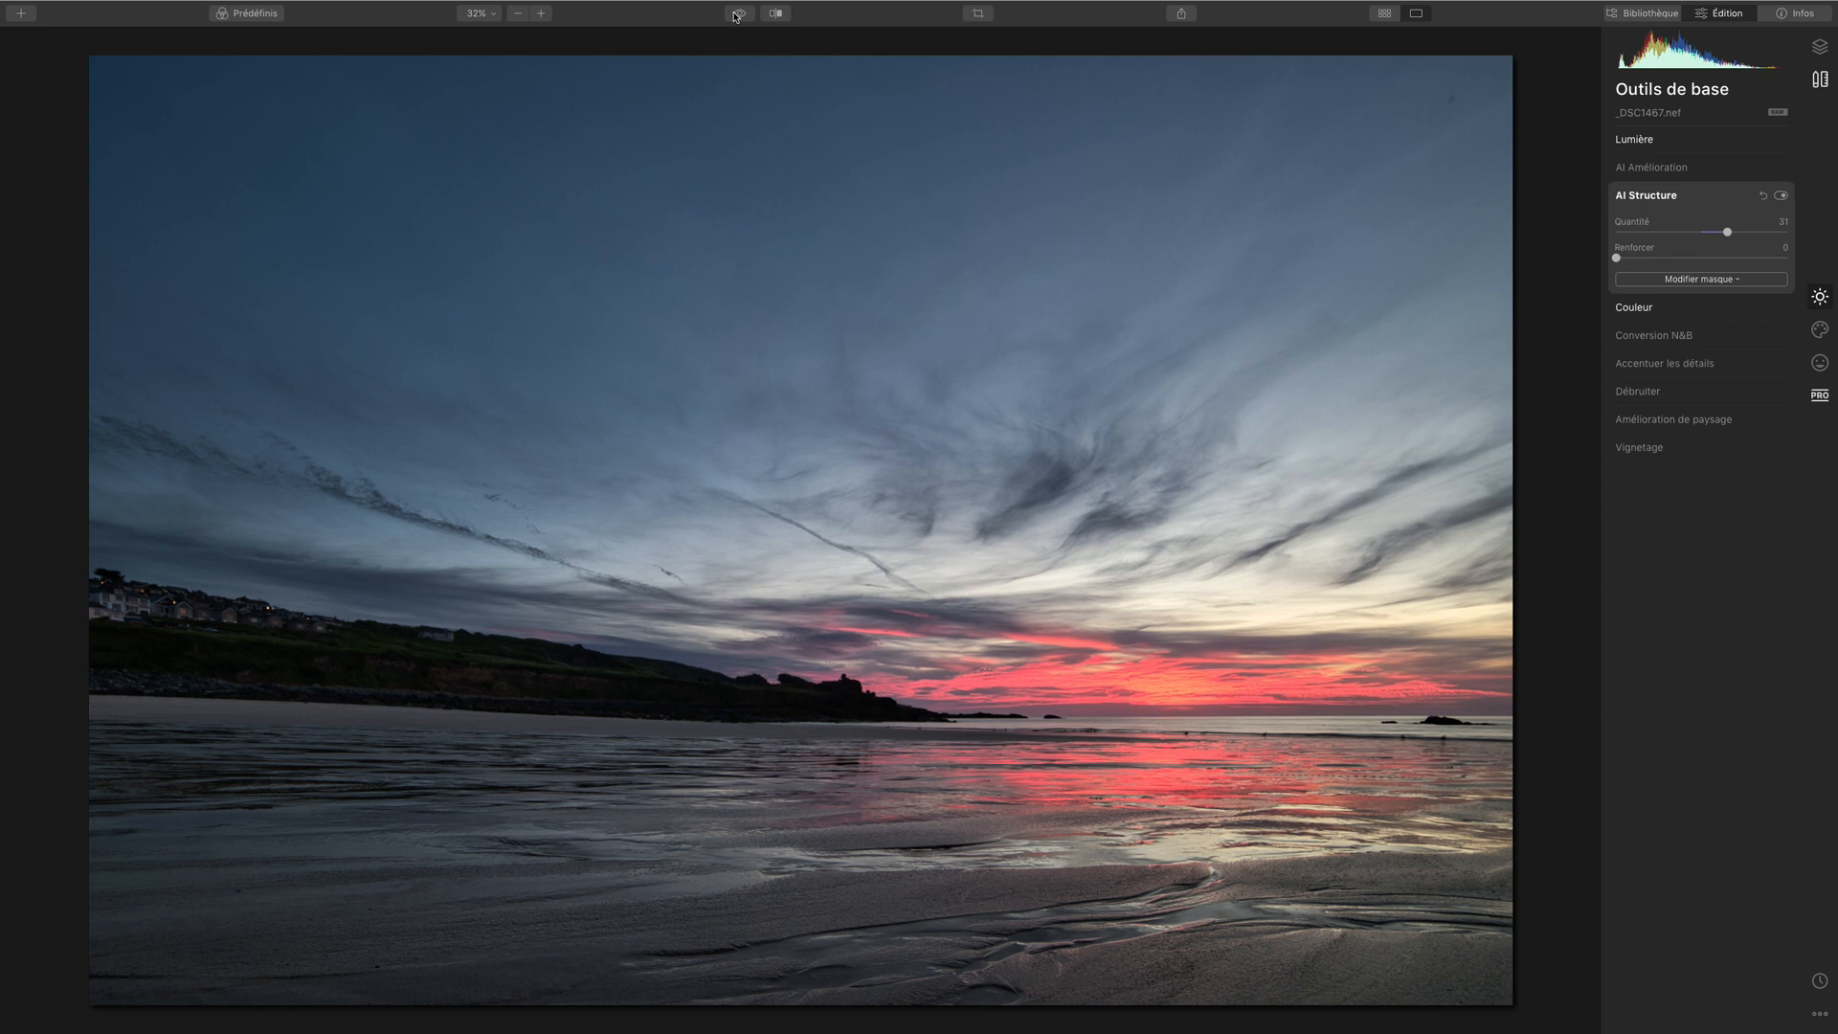
{"action": "left_click", "coordinate": [737, 14]}
{"action": "left_click", "coordinate": [738, 15]}
Step: Try the Type 1 Effet Orton at a Quantité of 59 on the photo and return it to 0
{"action": "left_click", "coordinate": [1816, 372]}
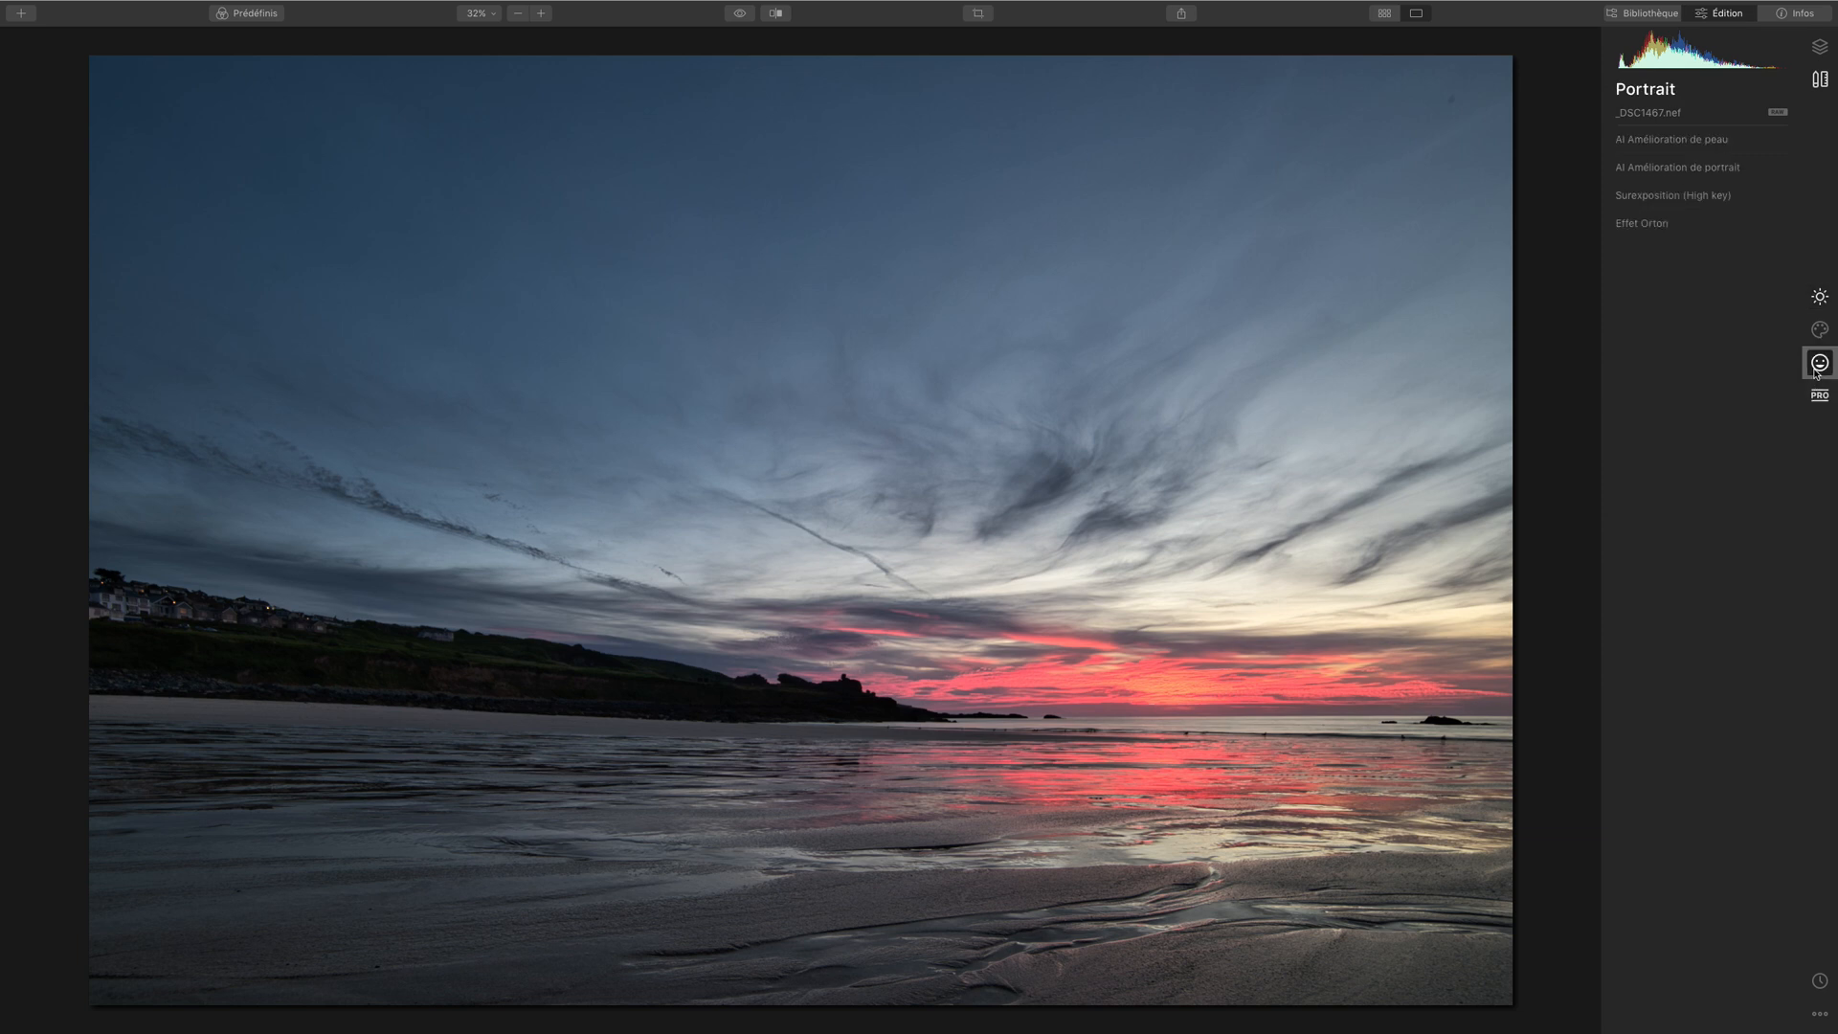
{"action": "left_click", "coordinate": [1639, 223]}
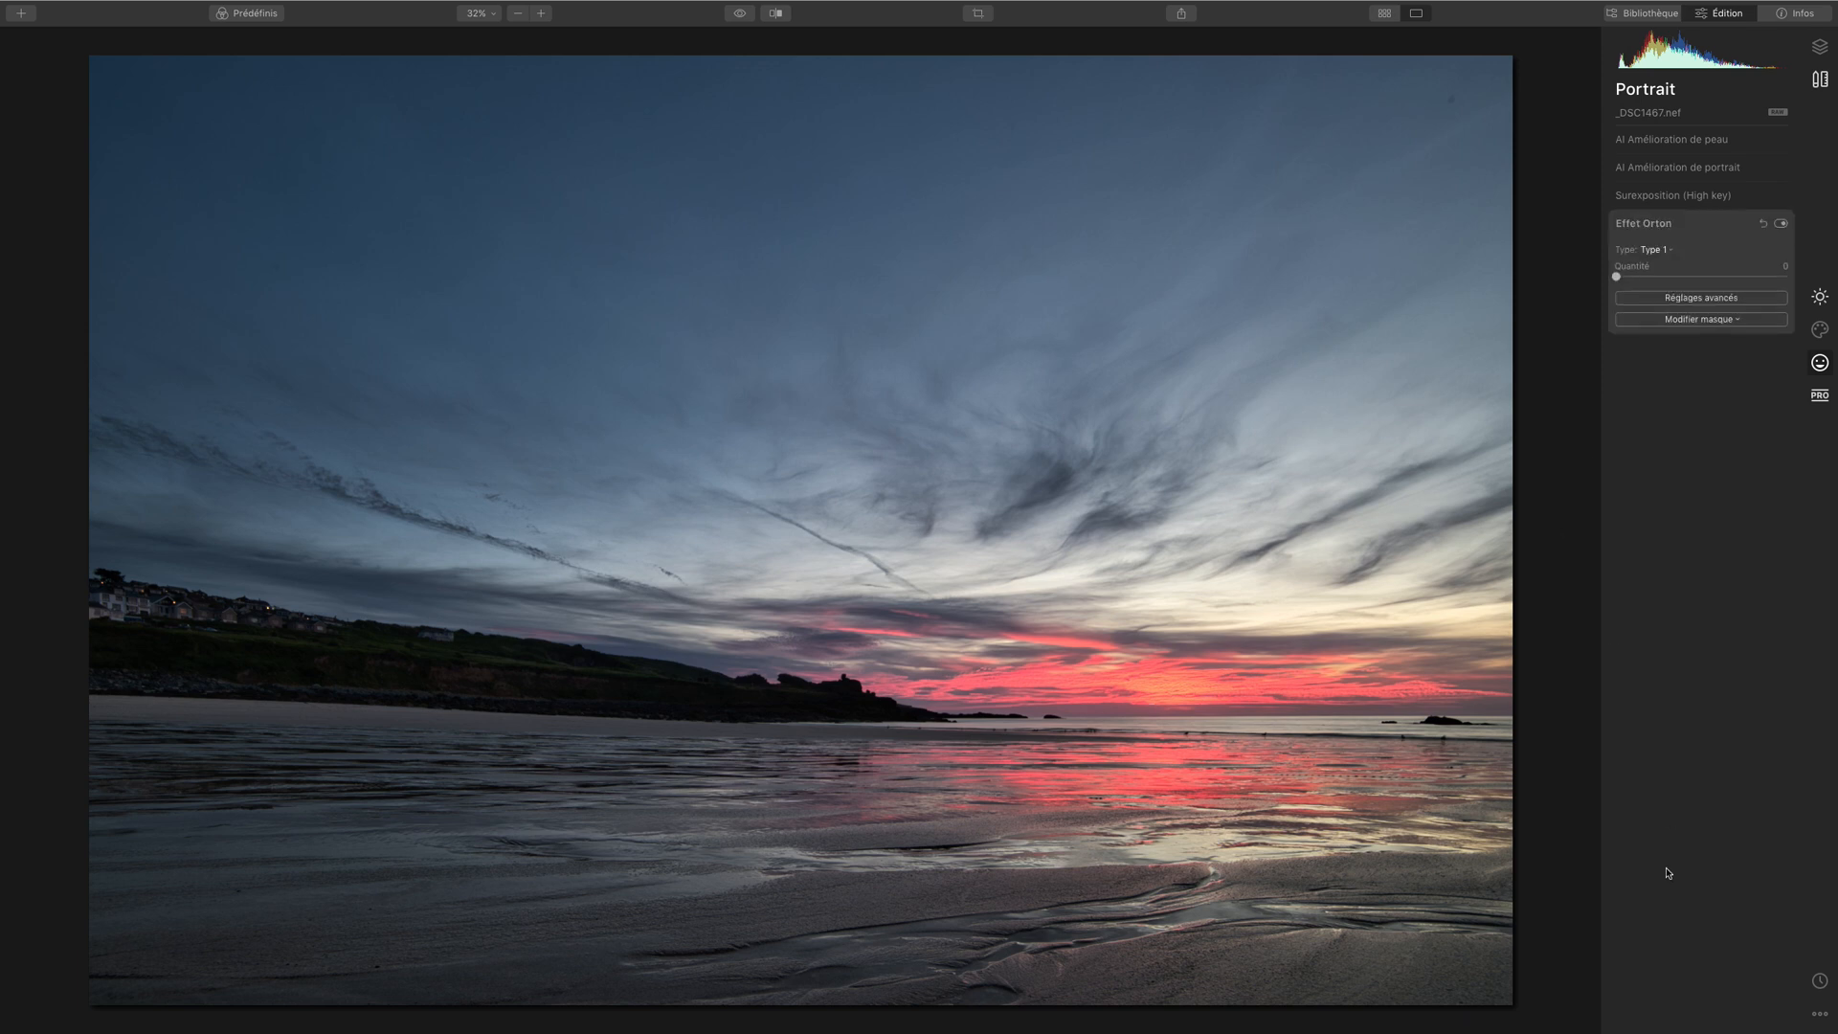
{"action": "left_click", "coordinate": [1665, 251]}
{"action": "left_click", "coordinate": [1669, 303]}
{"action": "left_click", "coordinate": [1669, 299]}
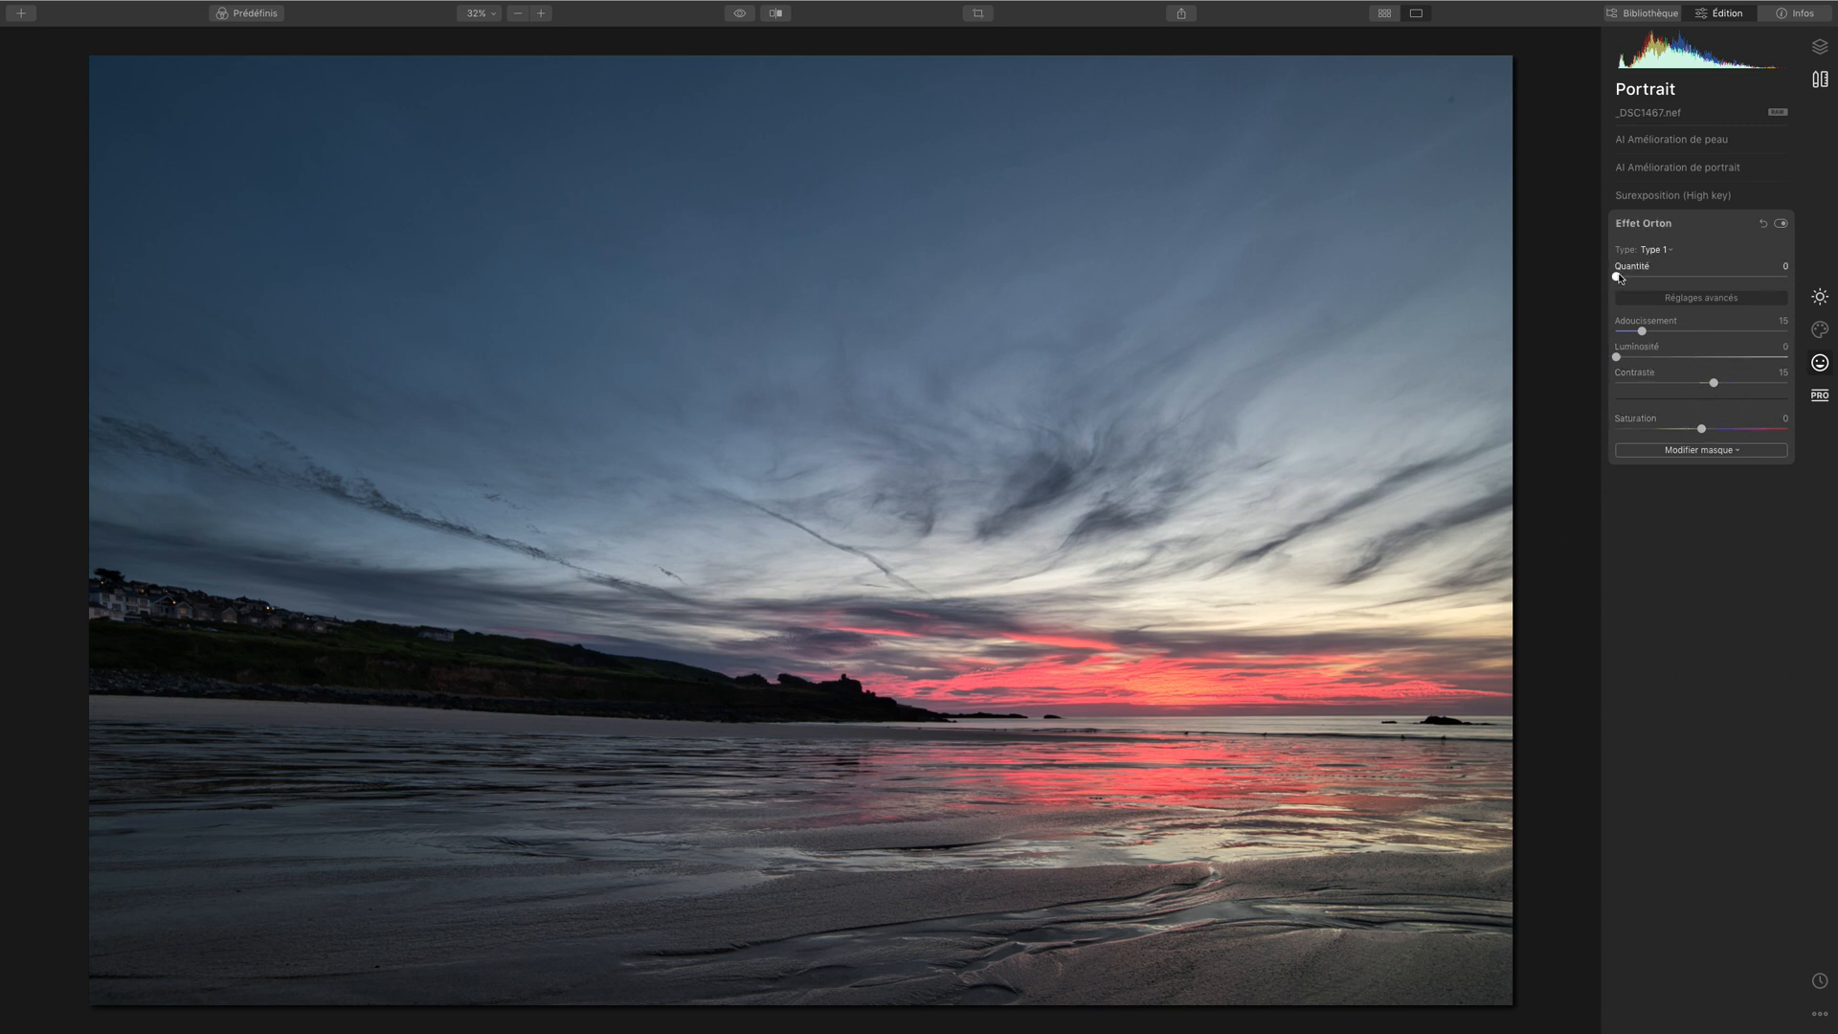
{"action": "left_click_drag", "start_coordinate": [1618, 277], "coordinate": [1725, 277]}
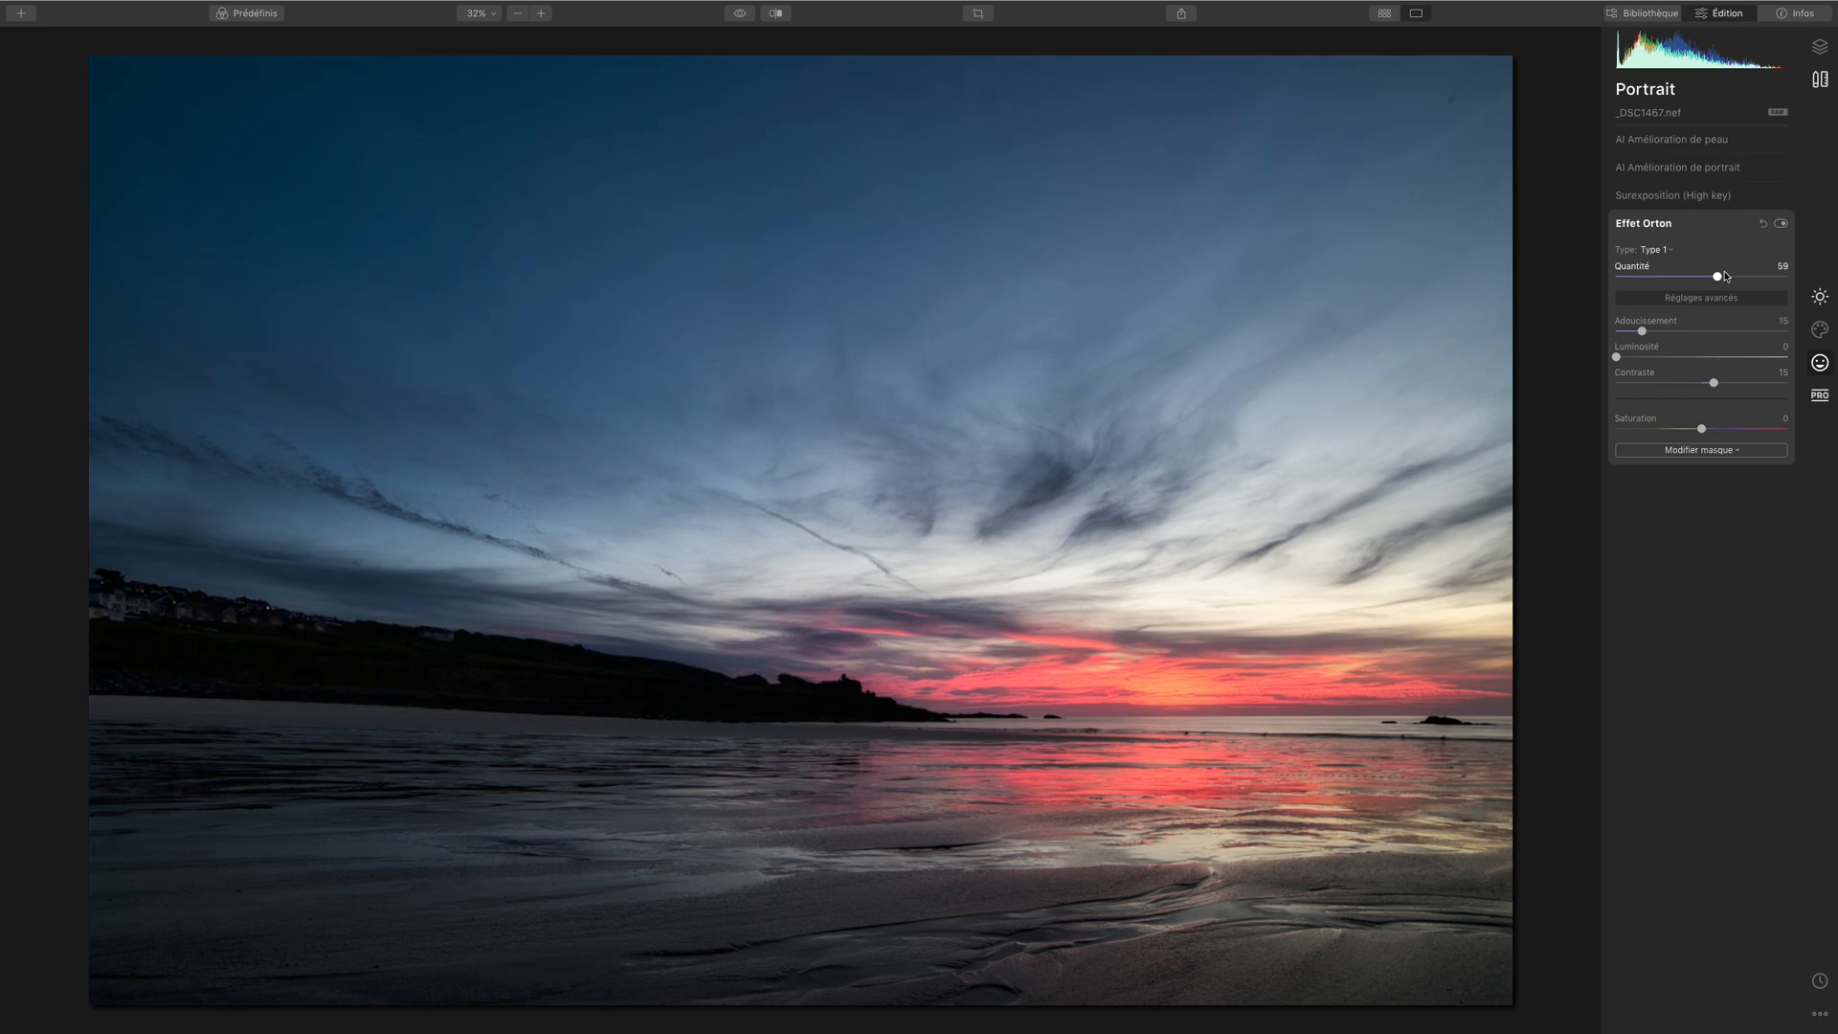
{"action": "left_click_drag", "start_coordinate": [1720, 278], "coordinate": [1602, 269]}
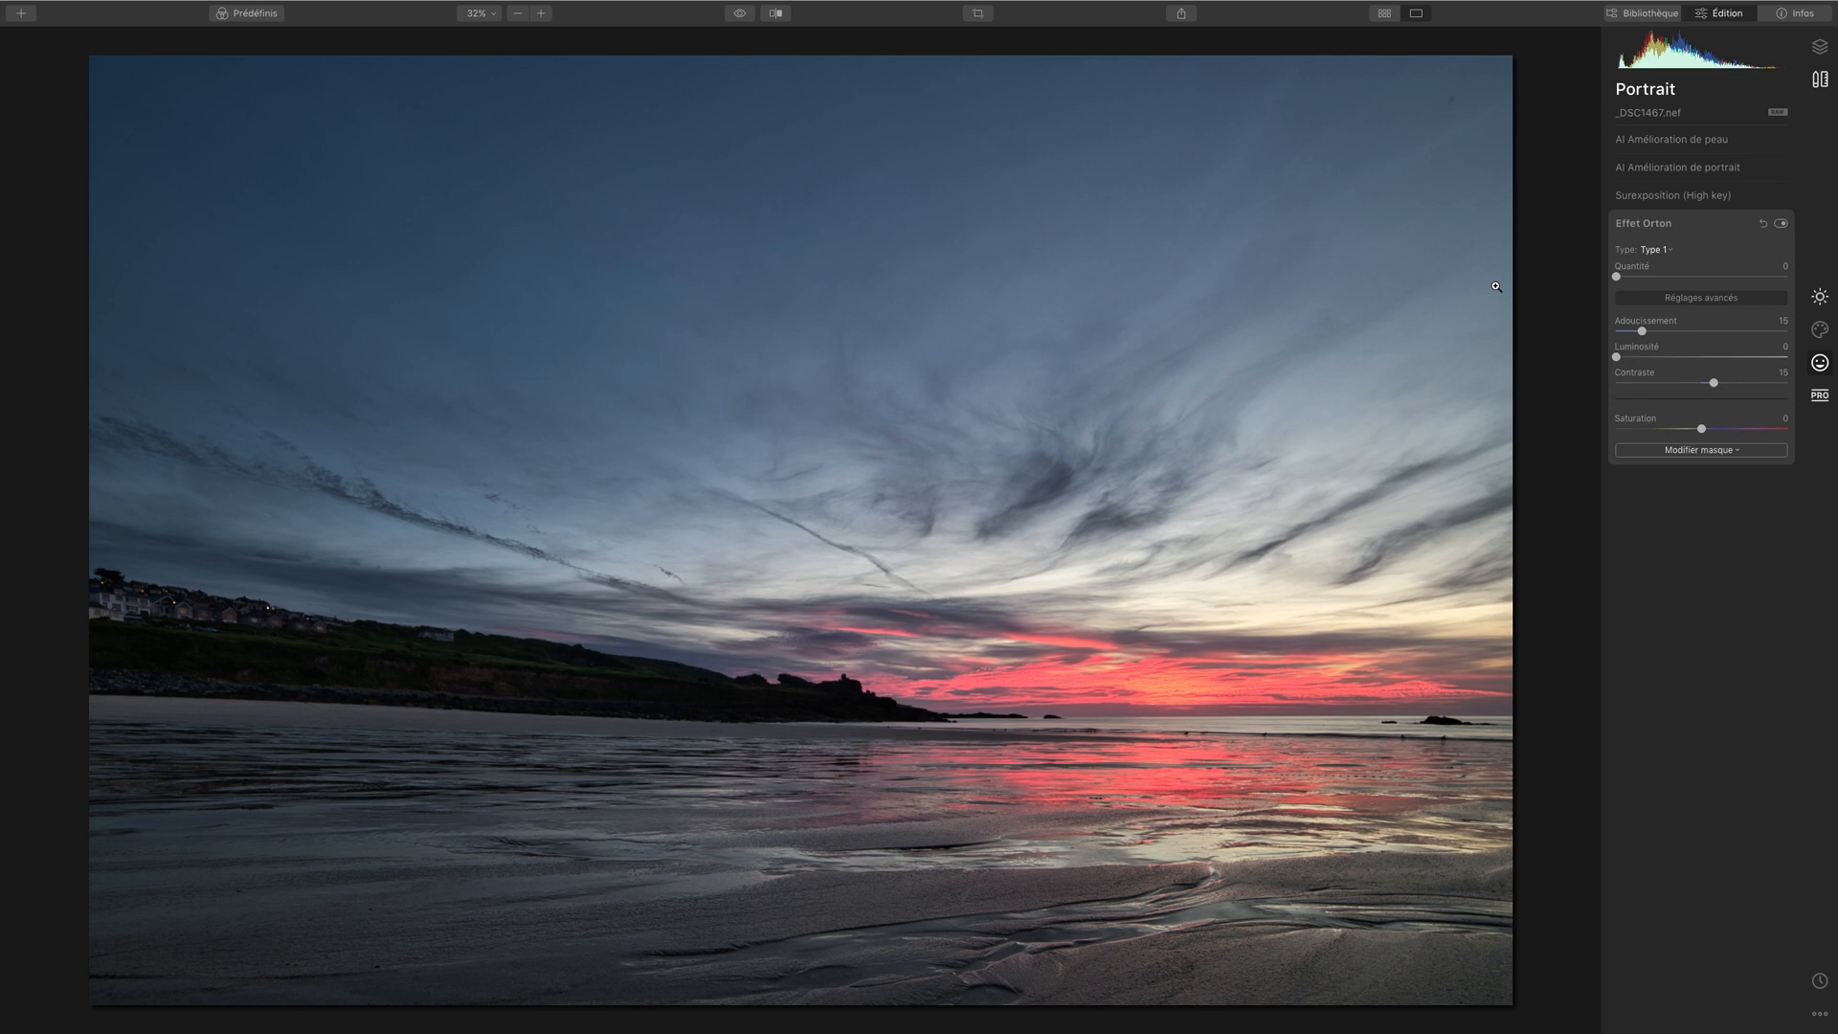
Step: Look over the presets of the Luminosity V2 panel collection, including the DARK, HIGH and MTB variants
{"action": "left_click", "coordinate": [247, 13]}
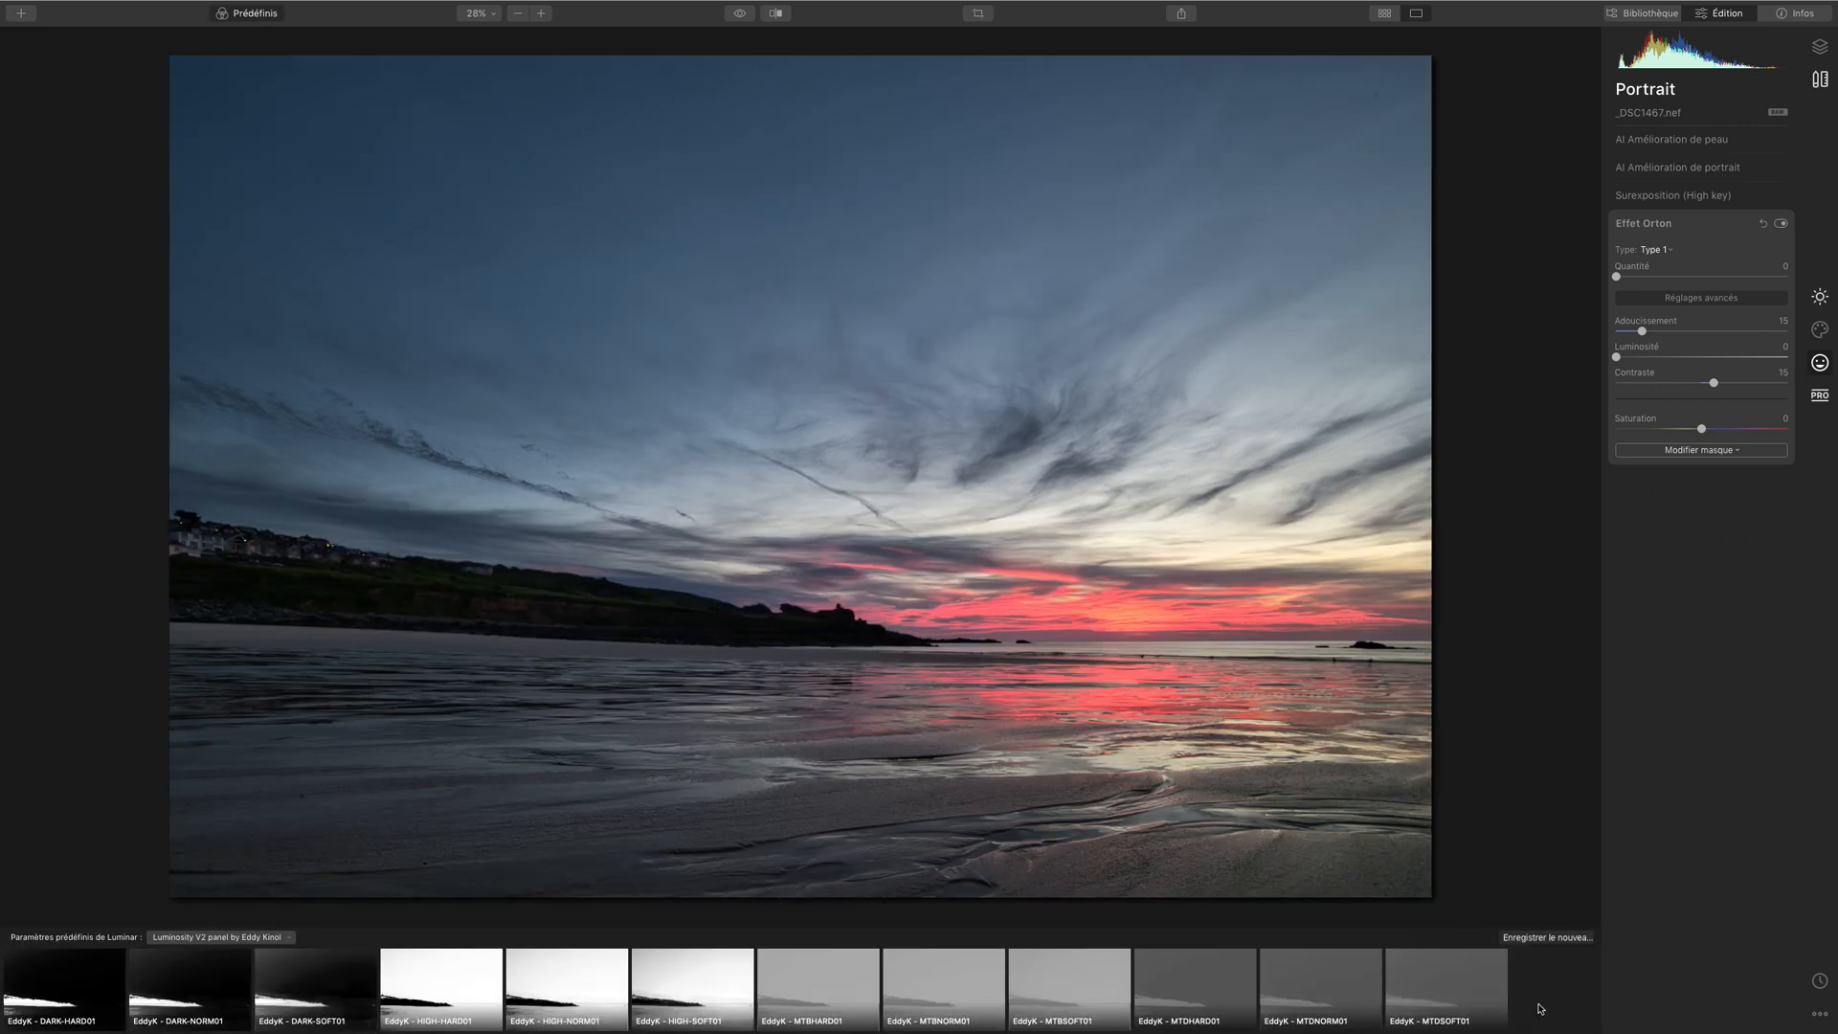
{"action": "mouse_move", "coordinate": [251, 6]}
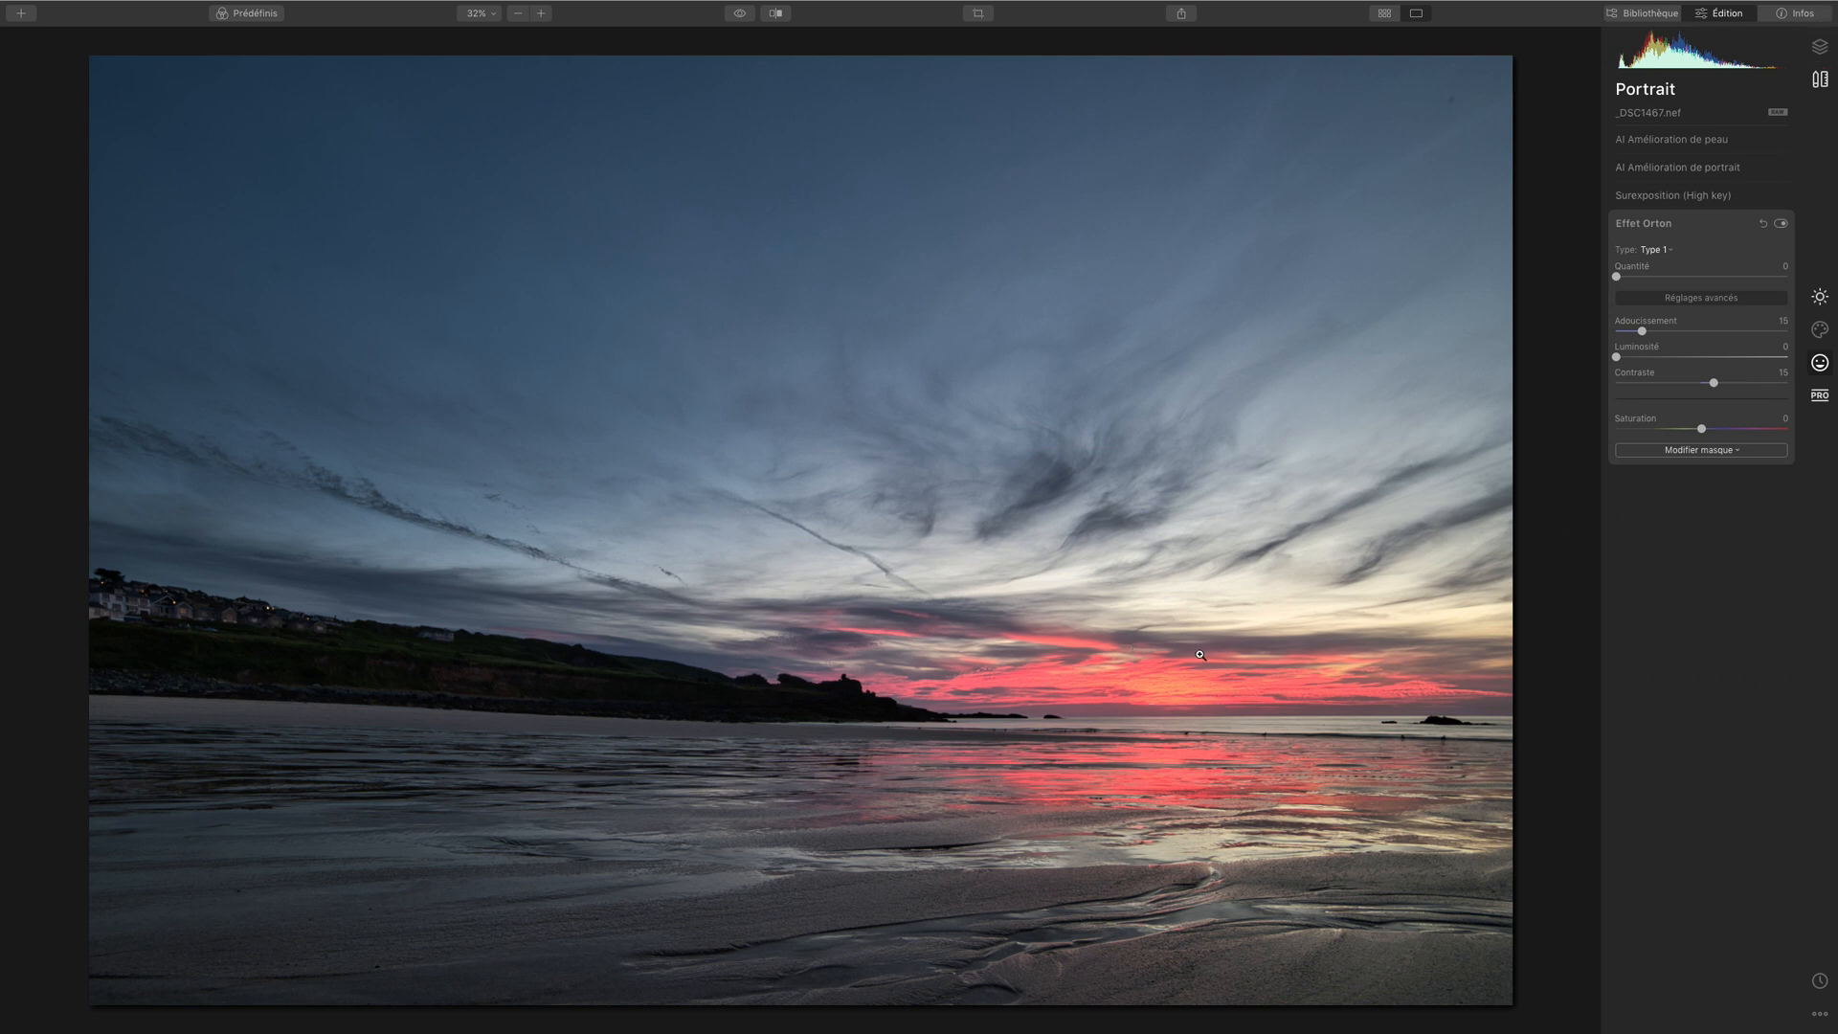
Step: Add a new adjustment layer above the photo and convert it to black and white with Conversion N&B
{"action": "left_click", "coordinate": [1820, 46]}
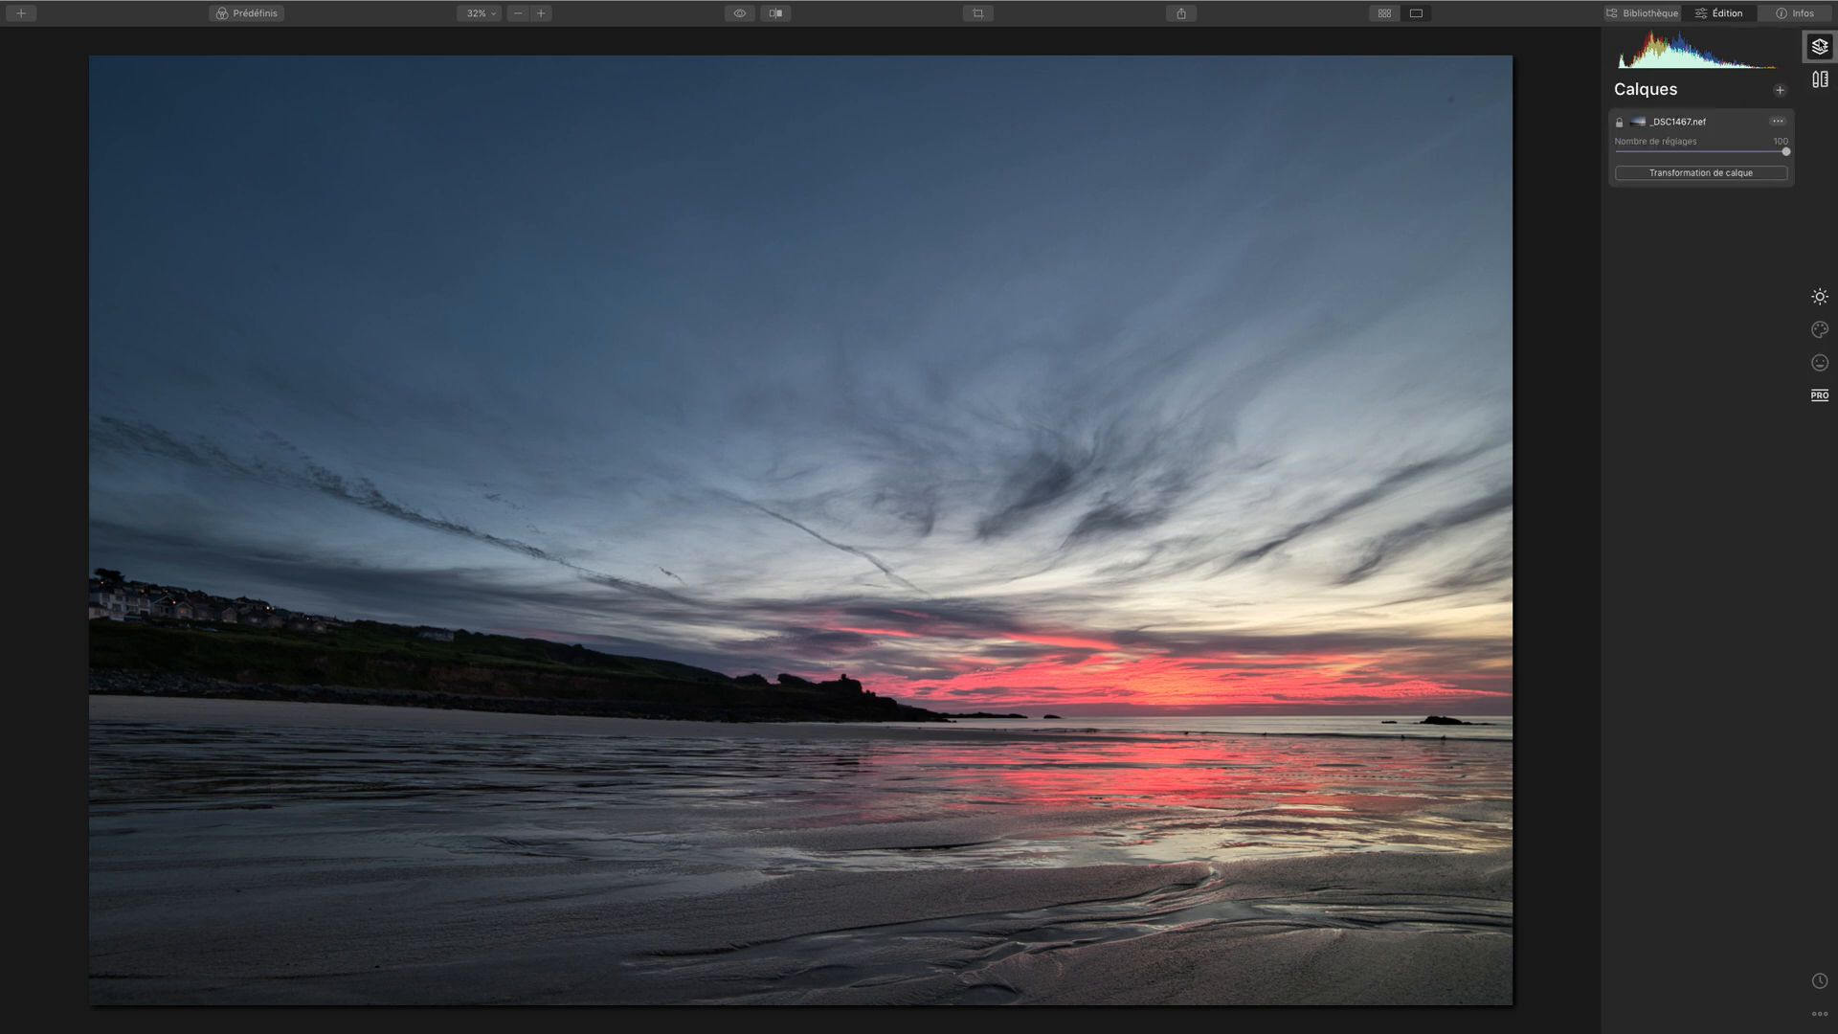
{"action": "left_click", "coordinate": [1778, 92]}
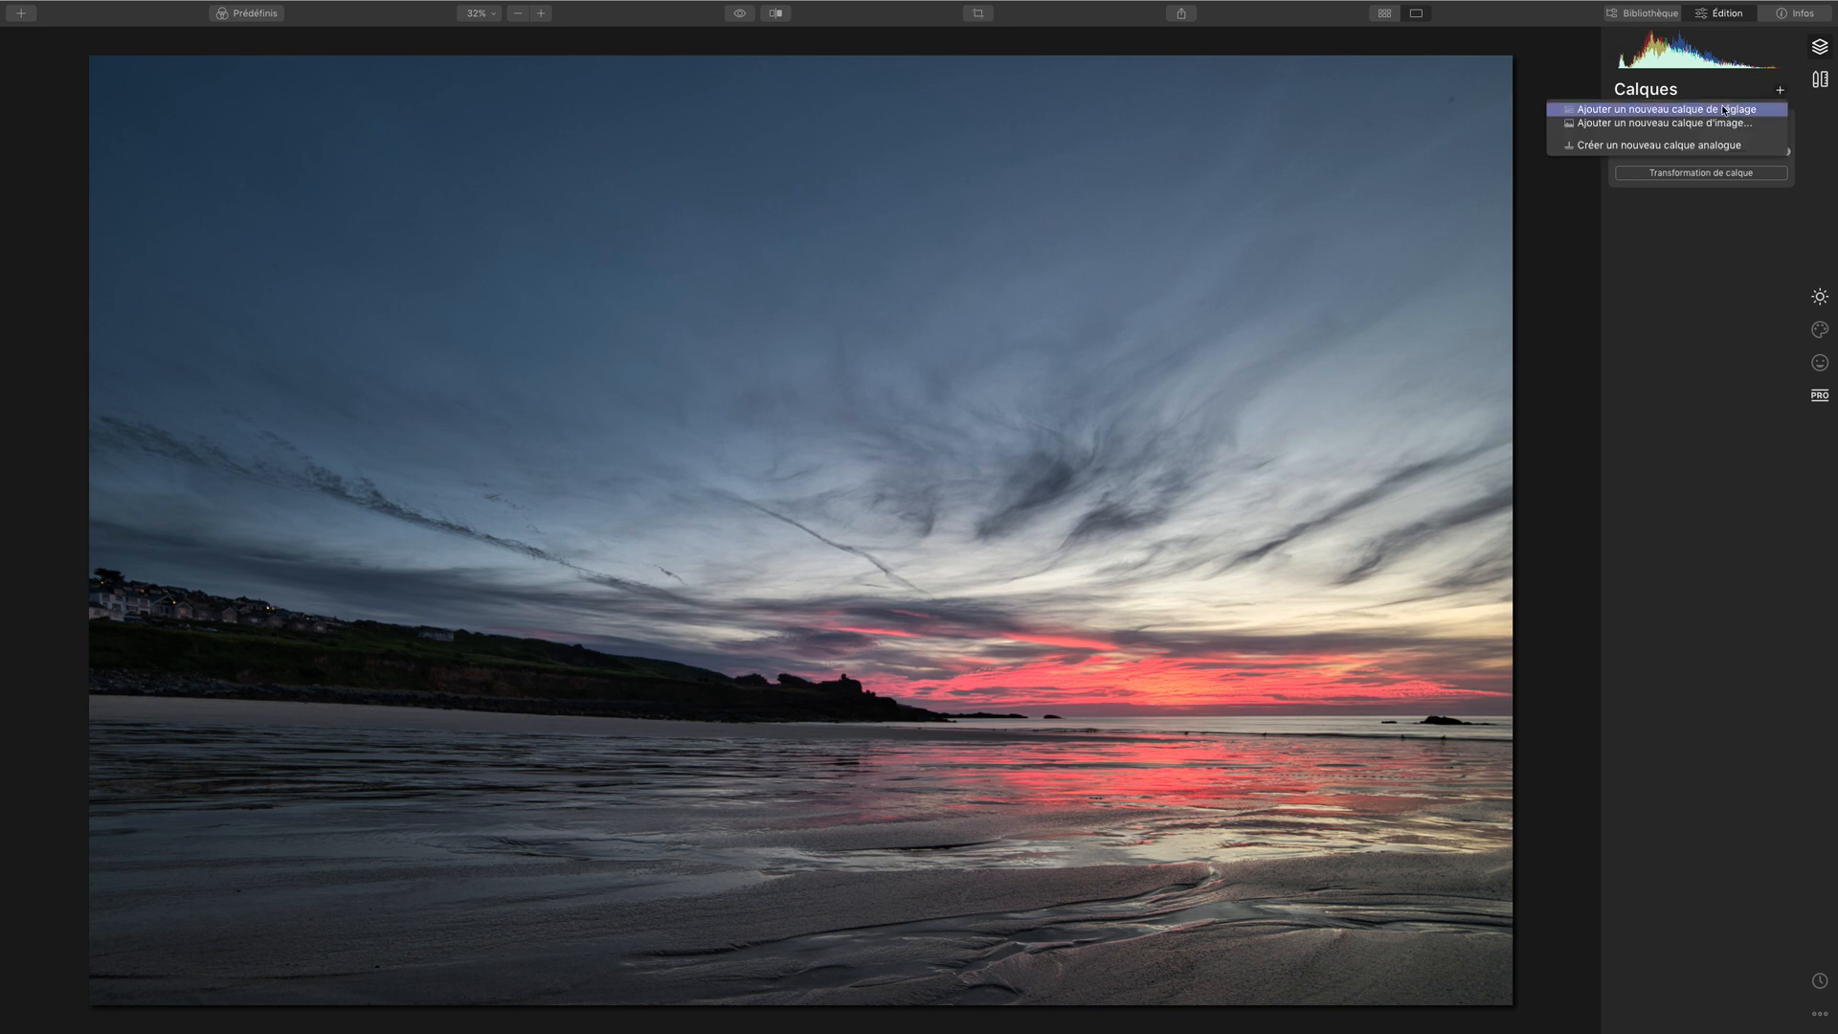
{"action": "left_click", "coordinate": [1673, 110]}
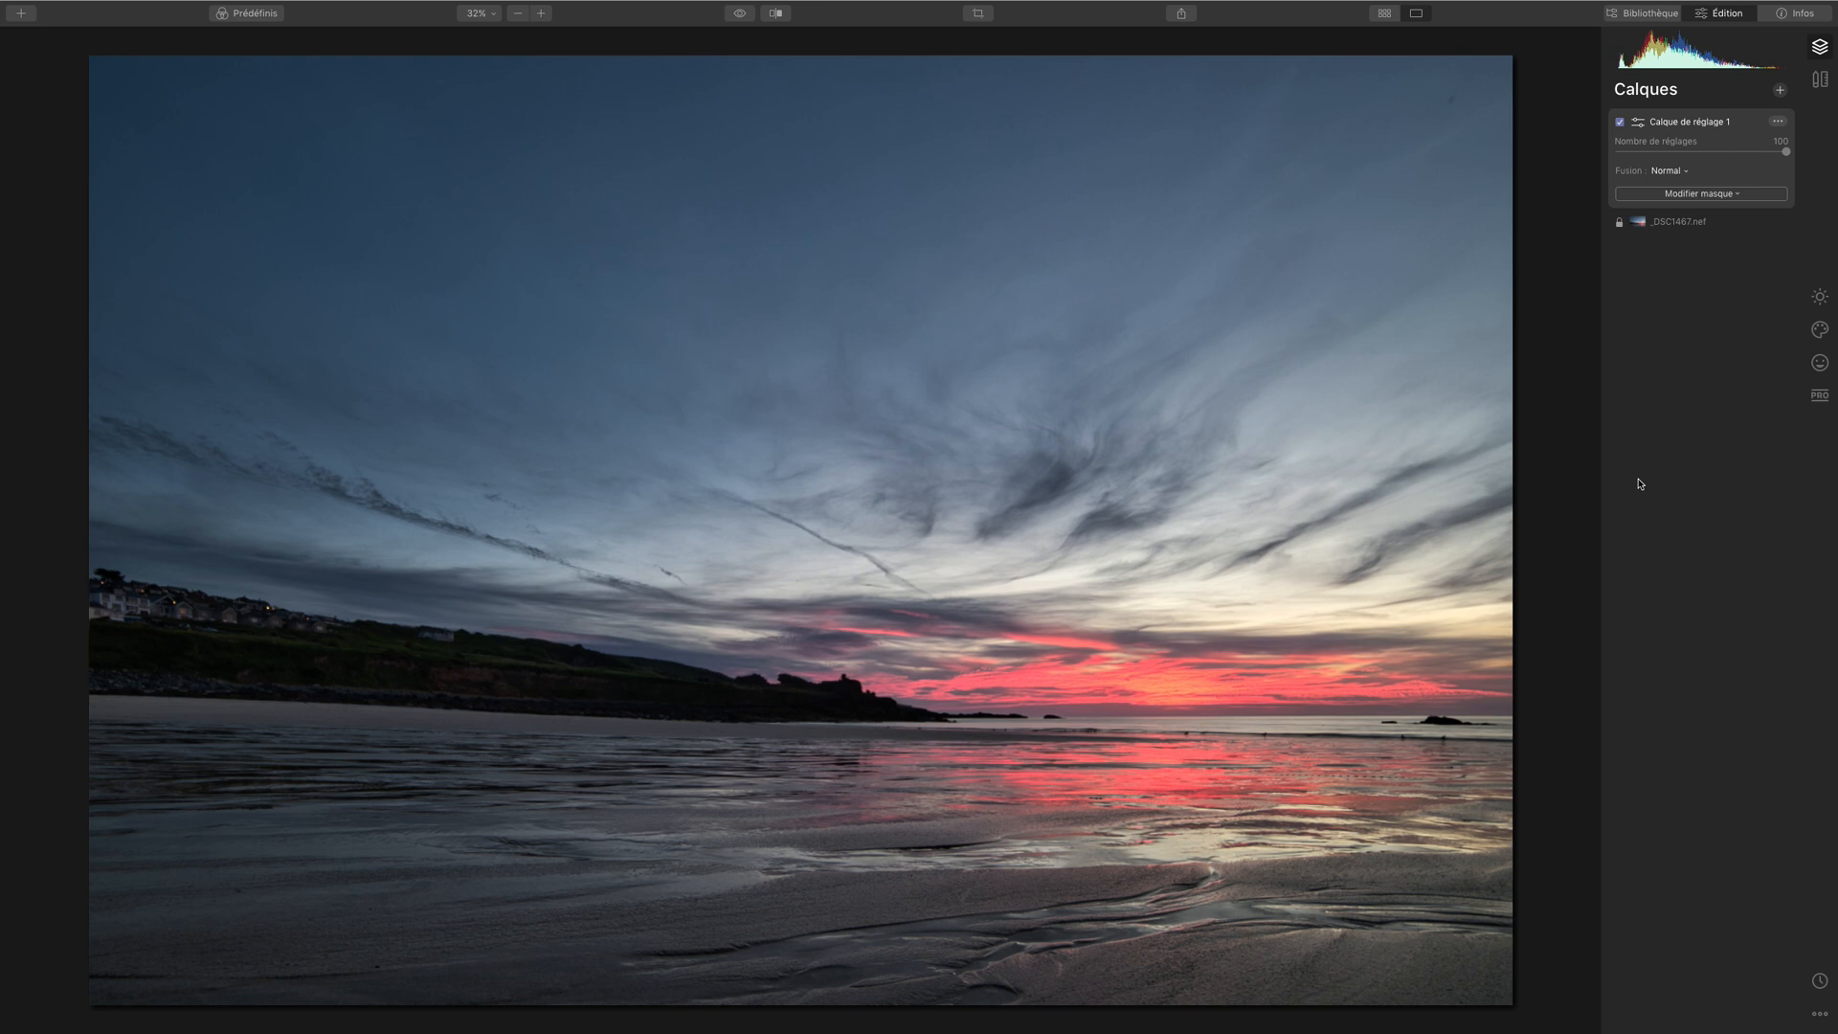
{"action": "left_click", "coordinate": [1820, 297]}
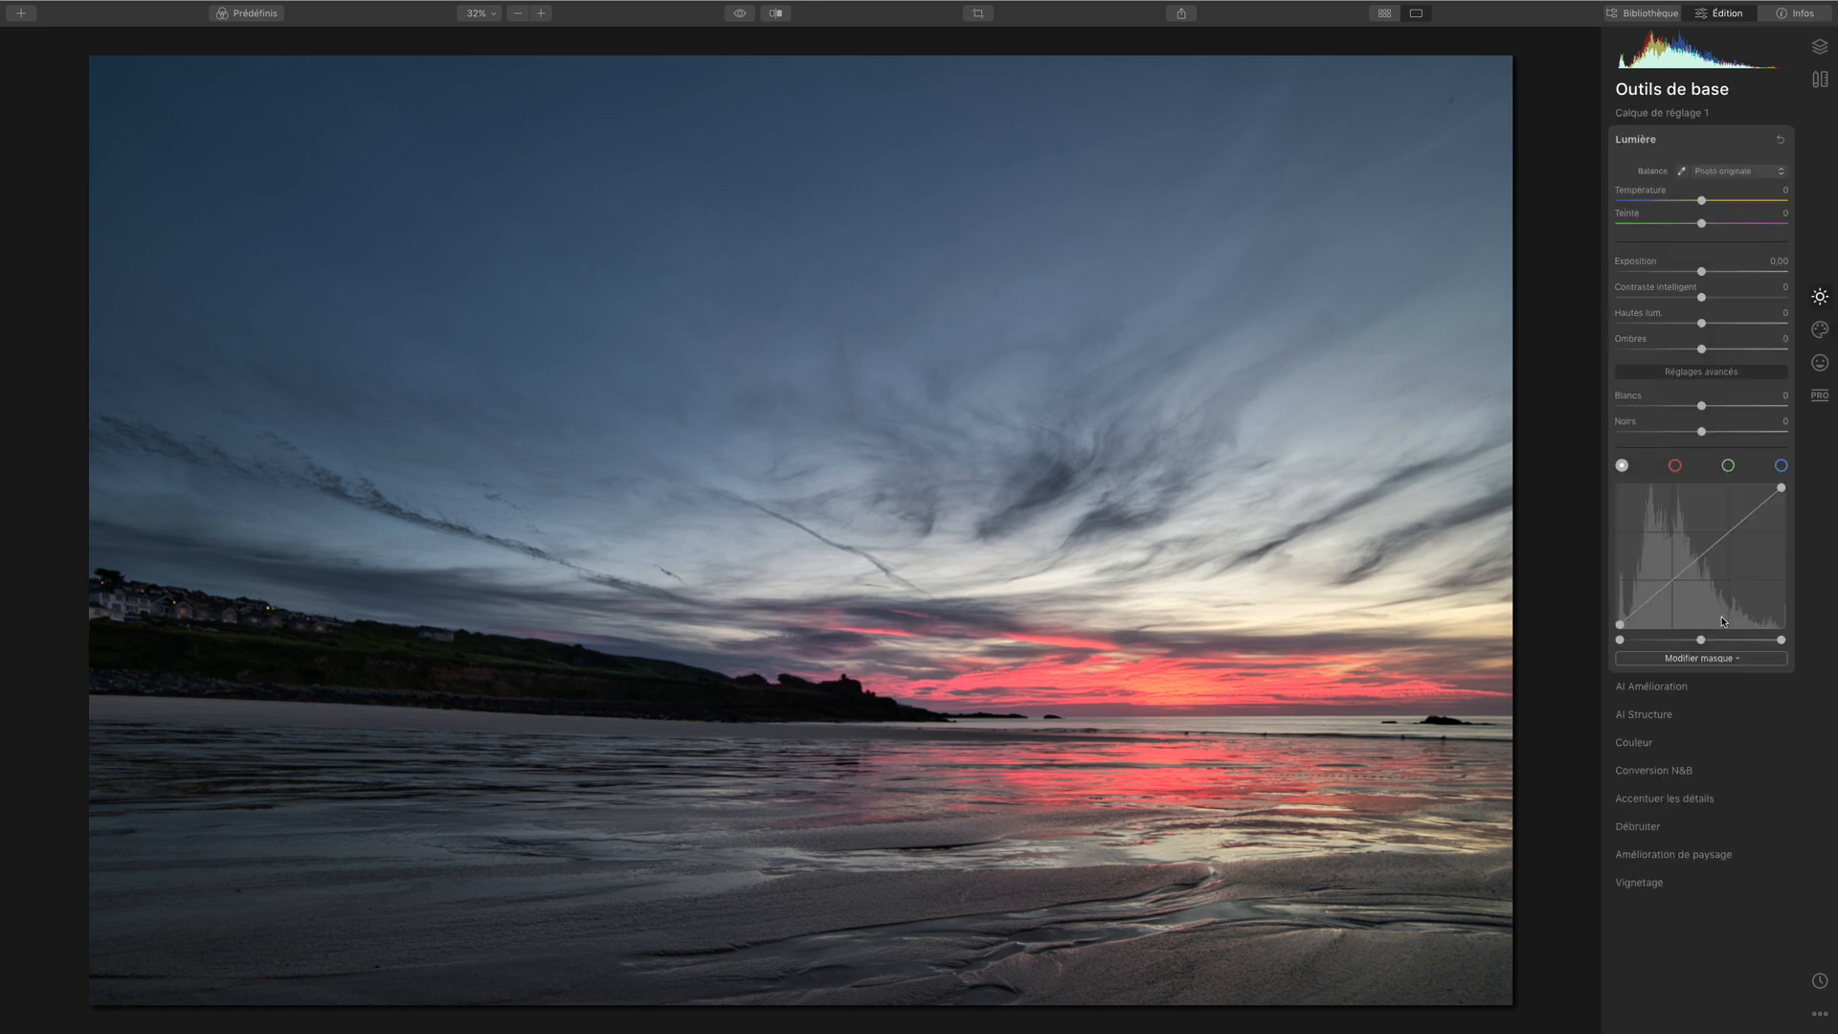
{"action": "left_click", "coordinate": [1653, 768]}
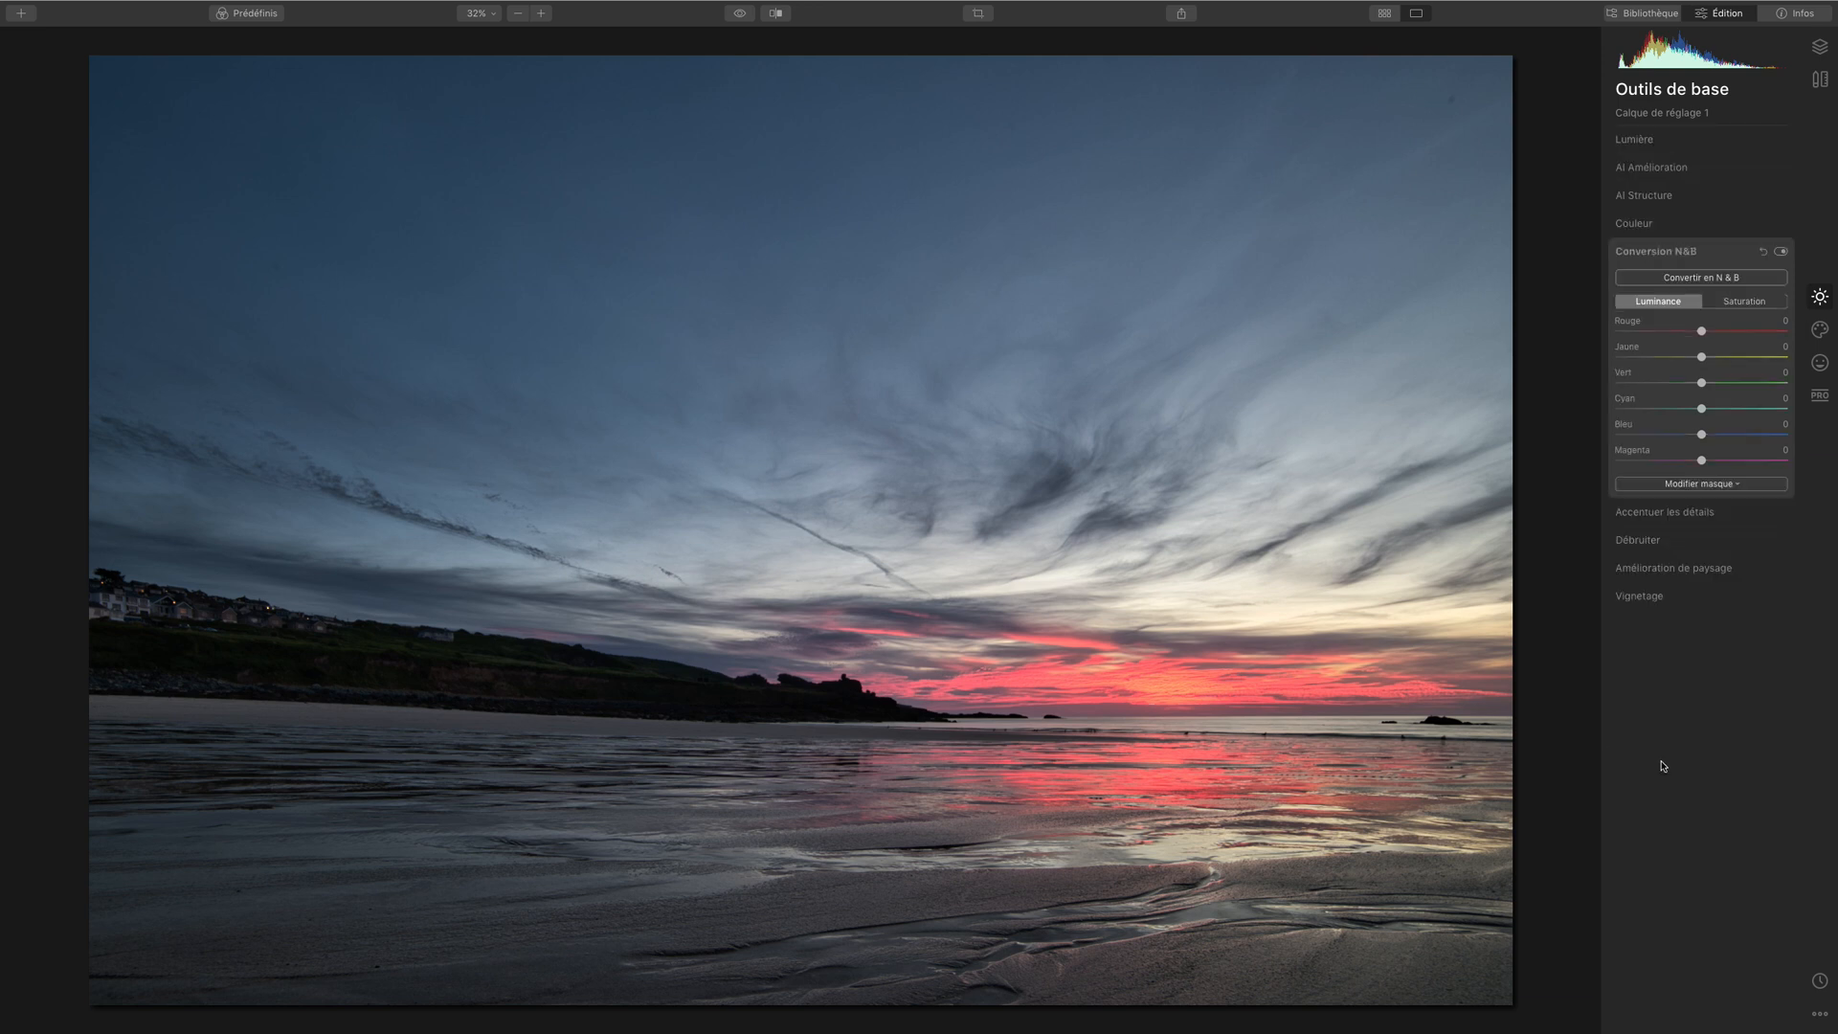
{"action": "left_click", "coordinate": [1703, 278]}
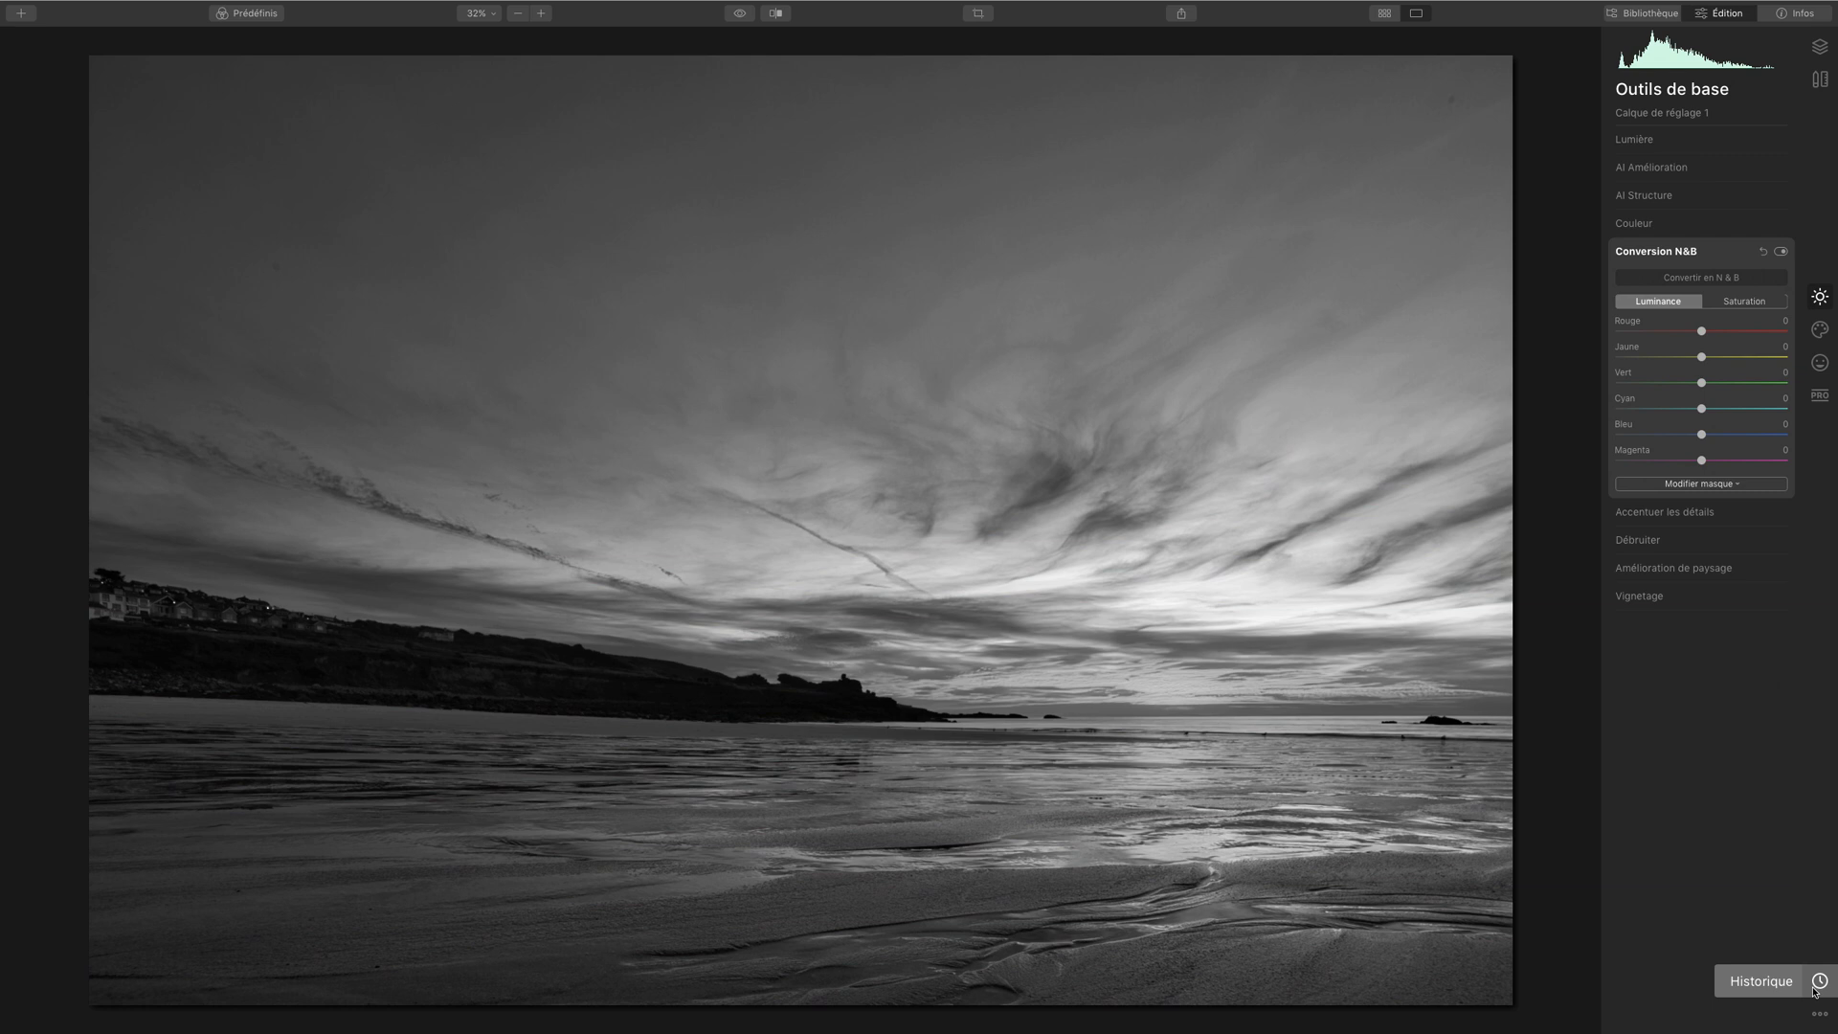
Step: In the adjustment layer's Lumière settings, set Hautes lum. to 100, Ombres to -100, Blancs to 100 and Noirs to -100
{"action": "left_click", "coordinate": [1644, 141]}
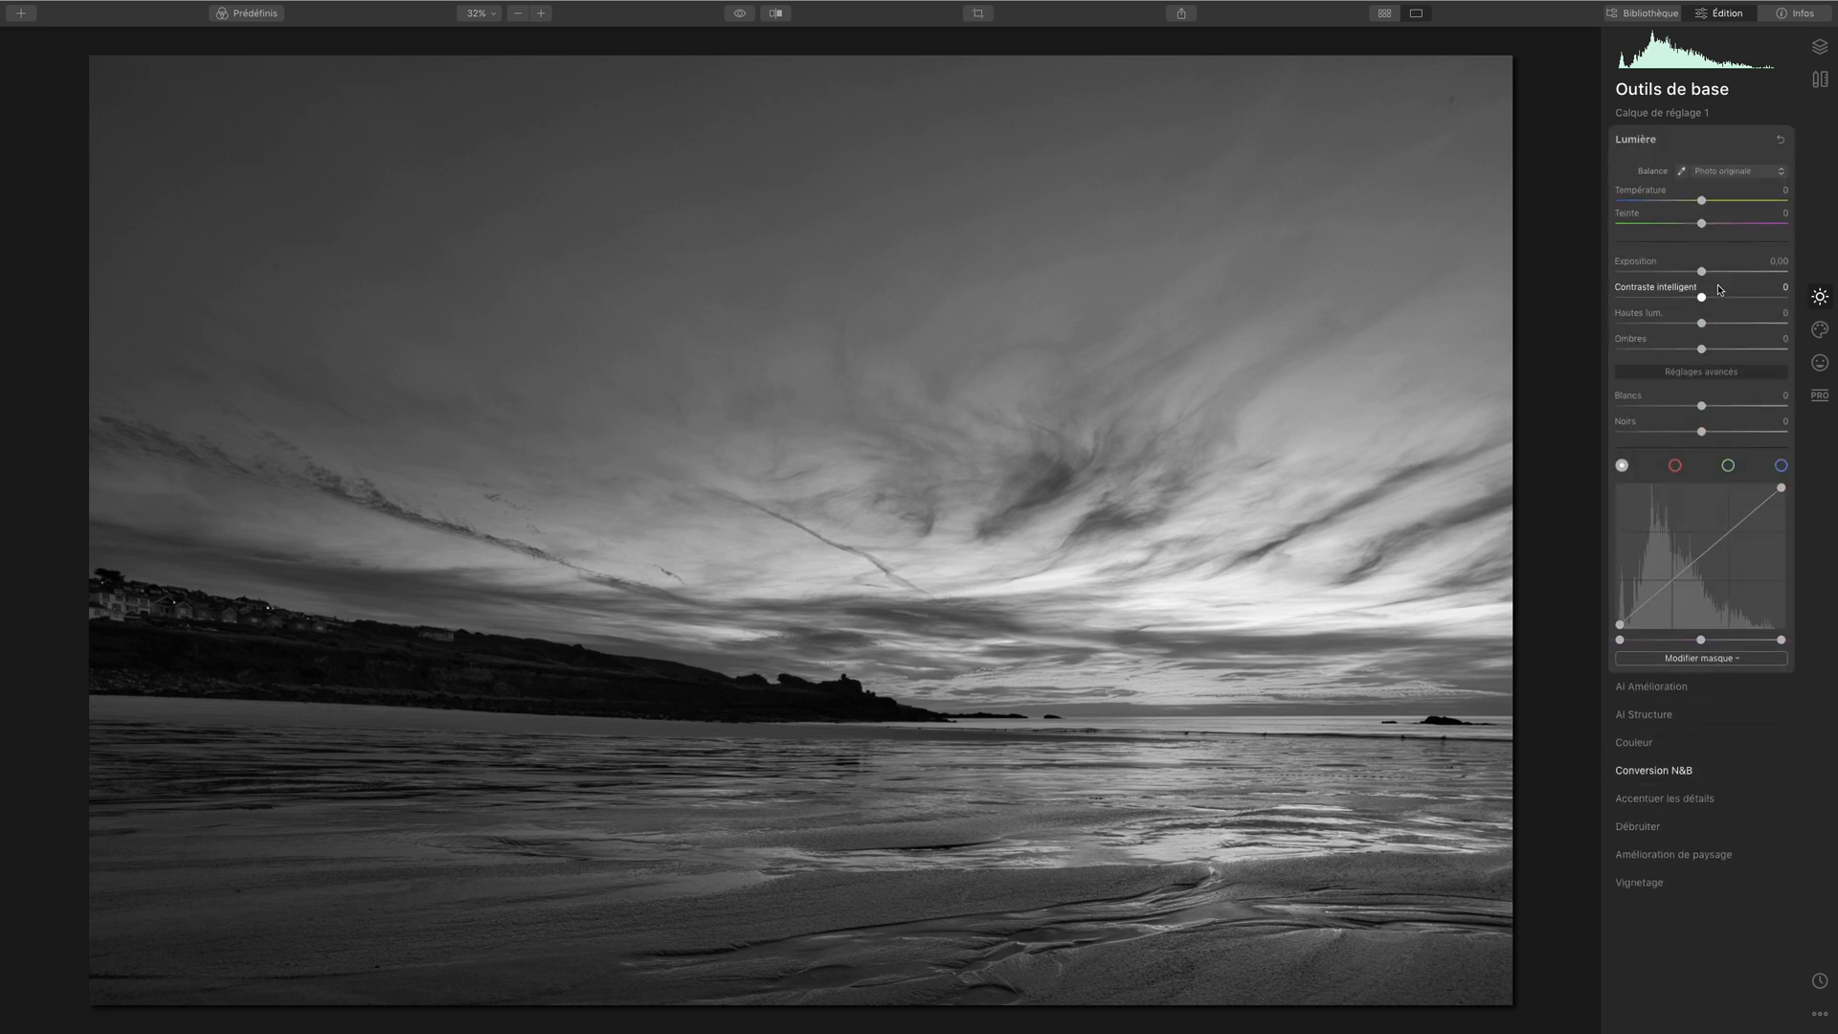
{"action": "mouse_move", "coordinate": [1699, 275]}
{"action": "left_mouse_down"}
{"action": "mouse_move", "coordinate": [1635, 273]}
{"action": "mouse_move", "coordinate": [1767, 268]}
{"action": "mouse_move", "coordinate": [1729, 273]}
{"action": "left_mouse_up"}
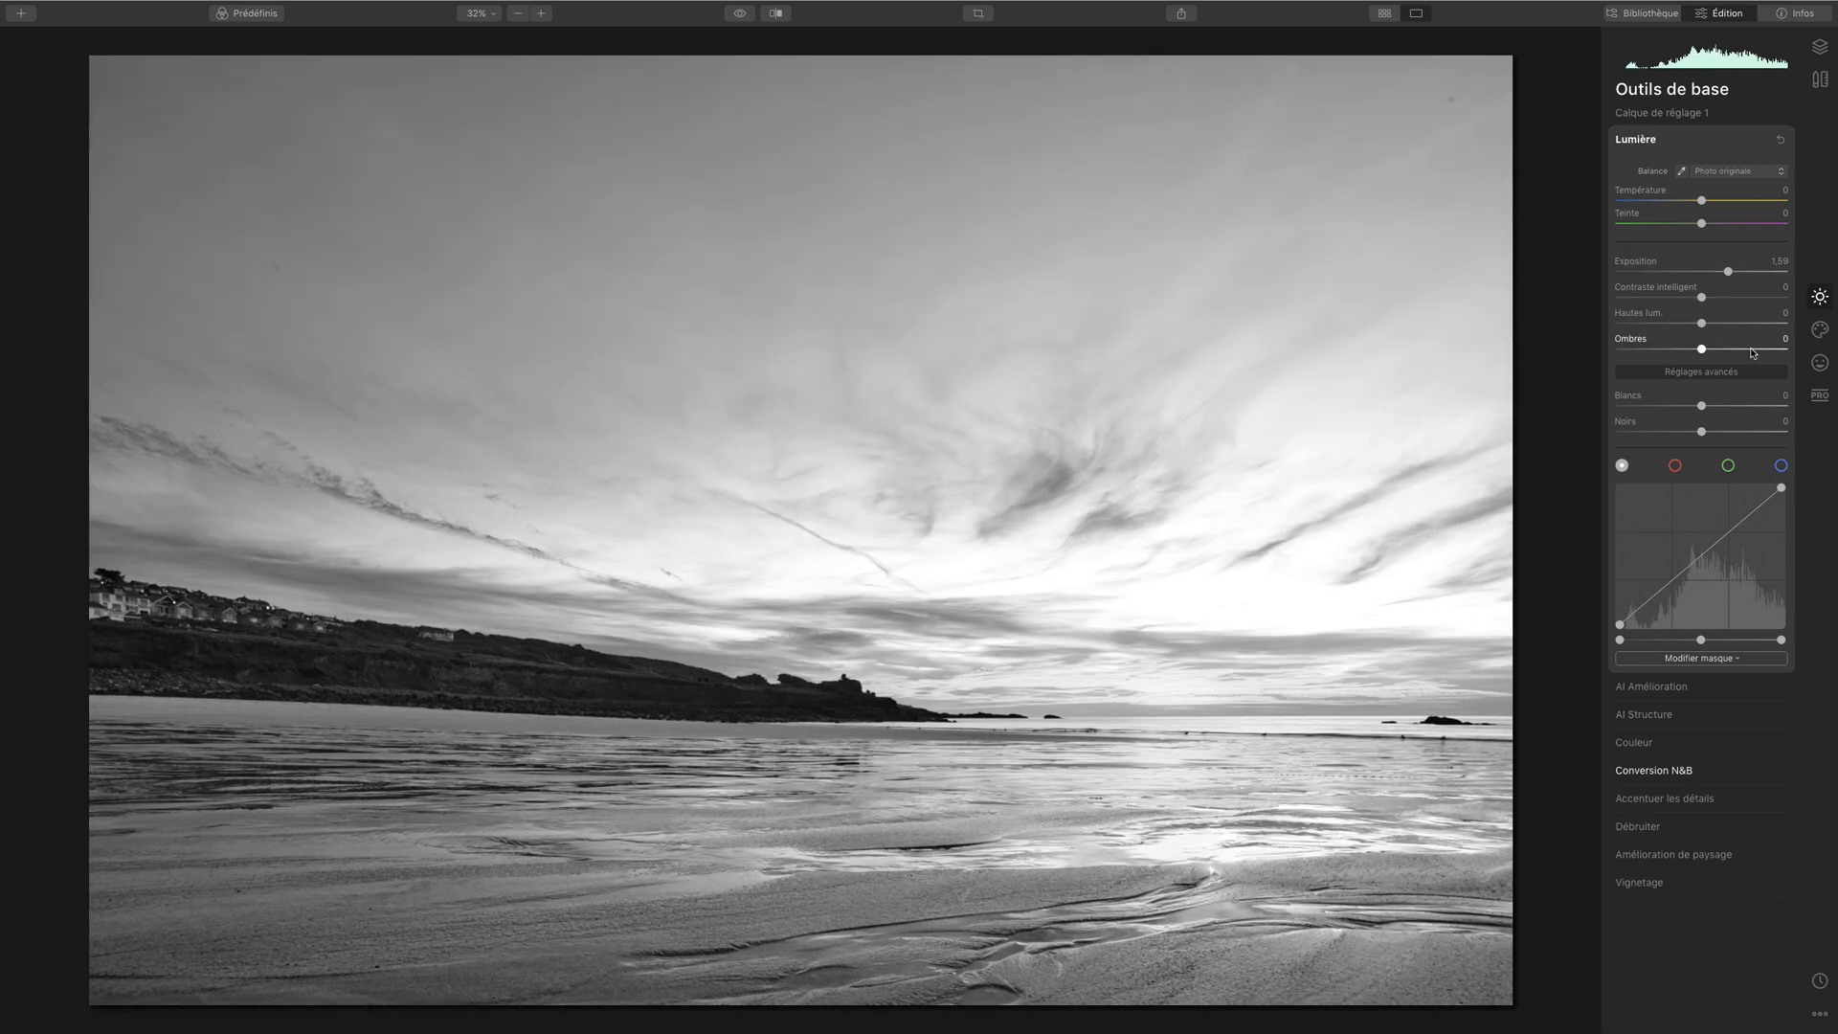
{"action": "double_click", "coordinate": [1730, 273]}
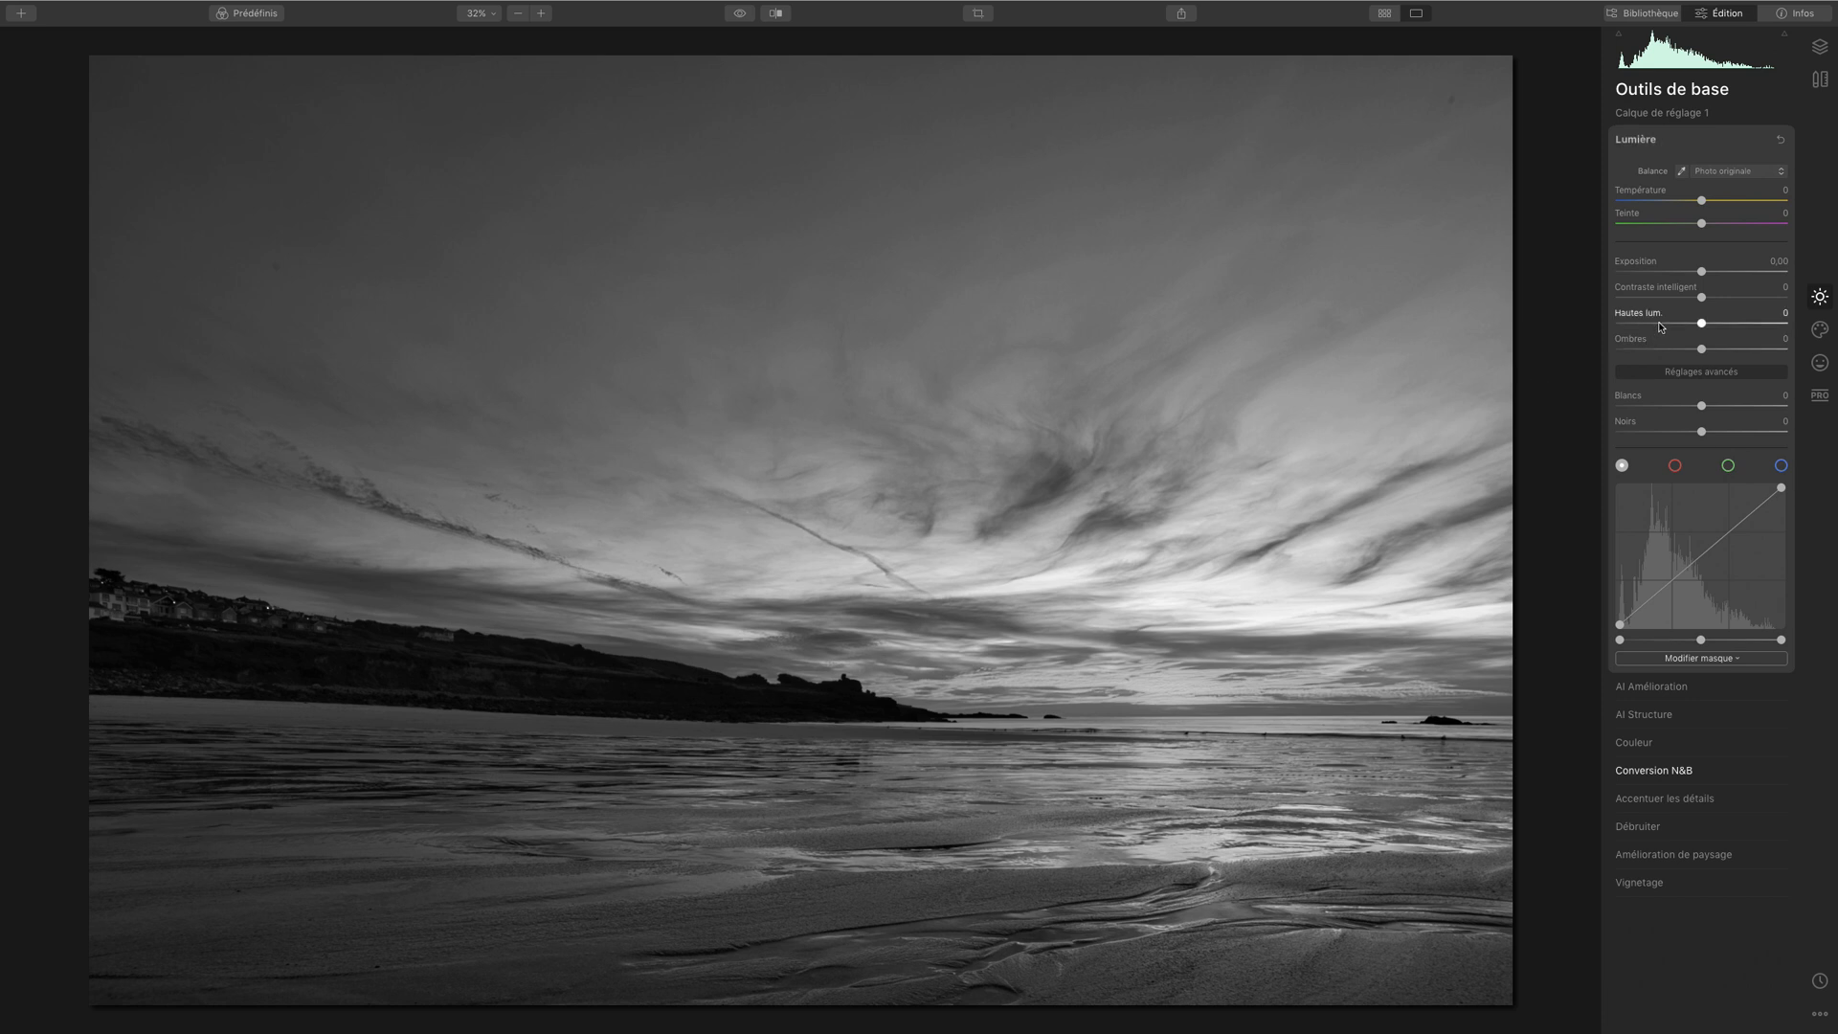
{"action": "left_click_drag", "start_coordinate": [1702, 324], "coordinate": [1510, 352]}
{"action": "left_click_drag", "start_coordinate": [1699, 405], "coordinate": [1814, 403]}
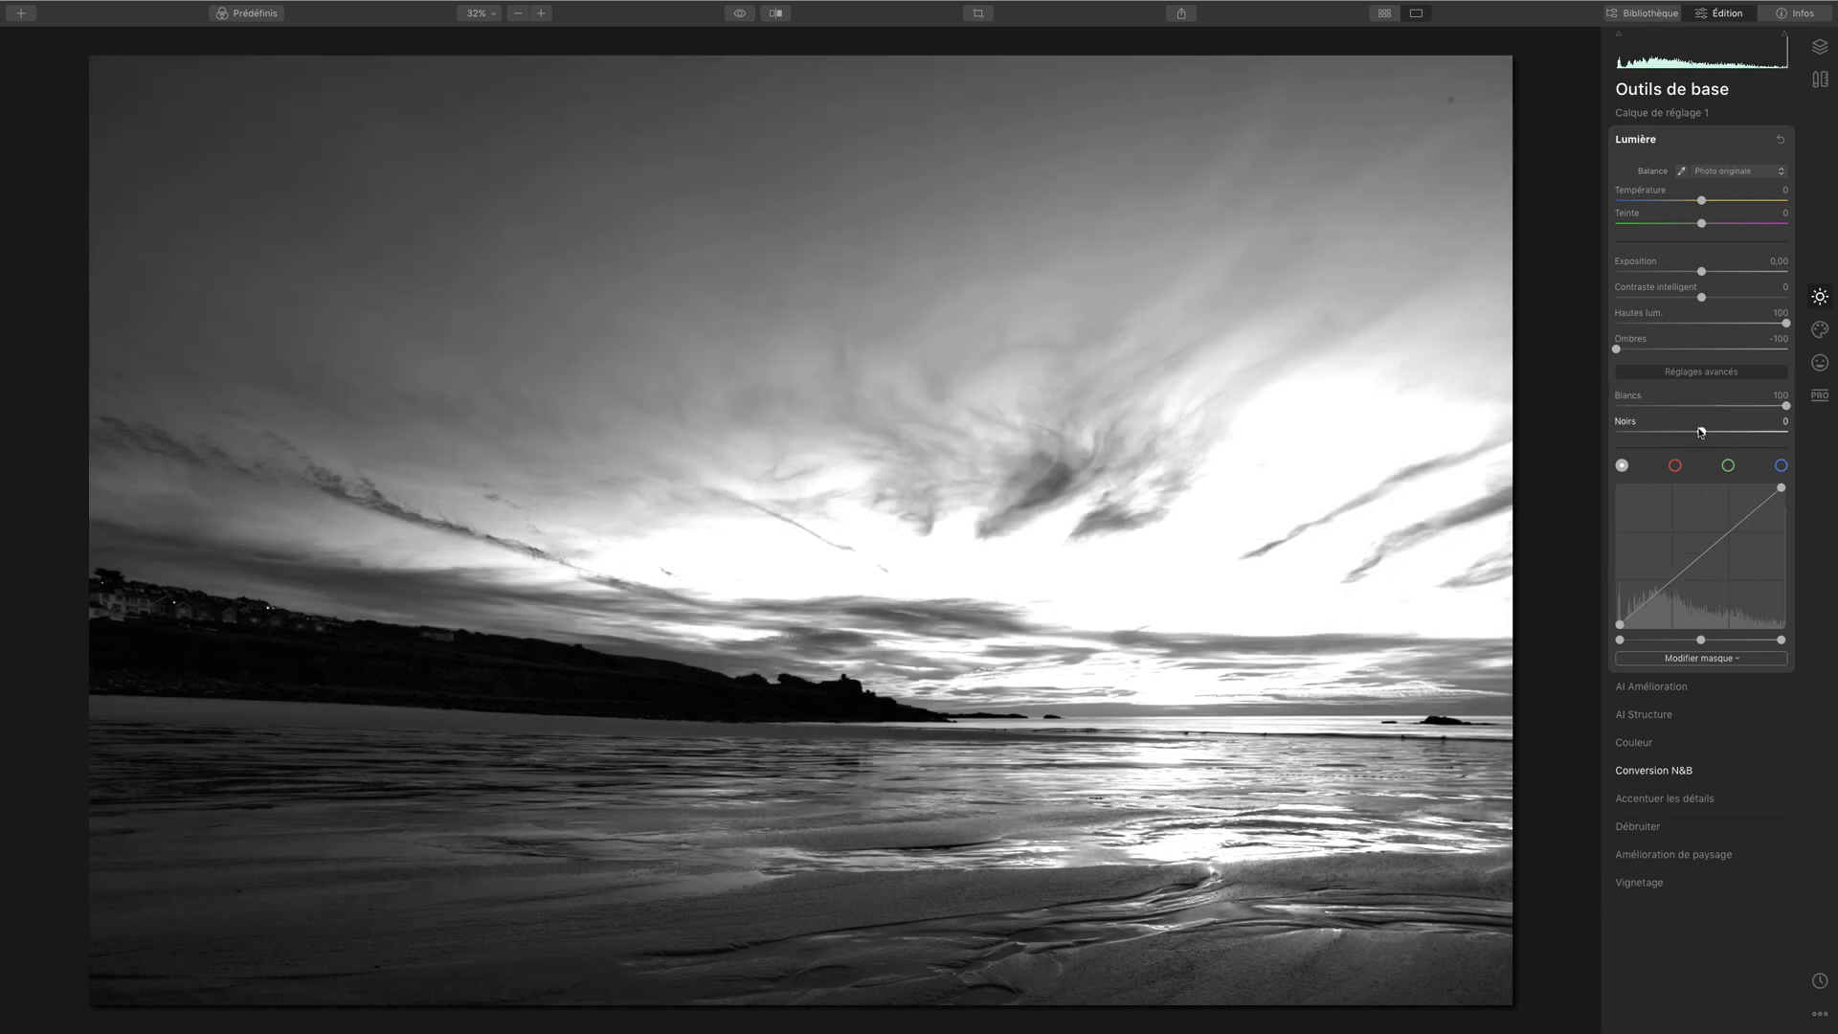
{"action": "left_click_drag", "start_coordinate": [1701, 433], "coordinate": [1590, 437]}
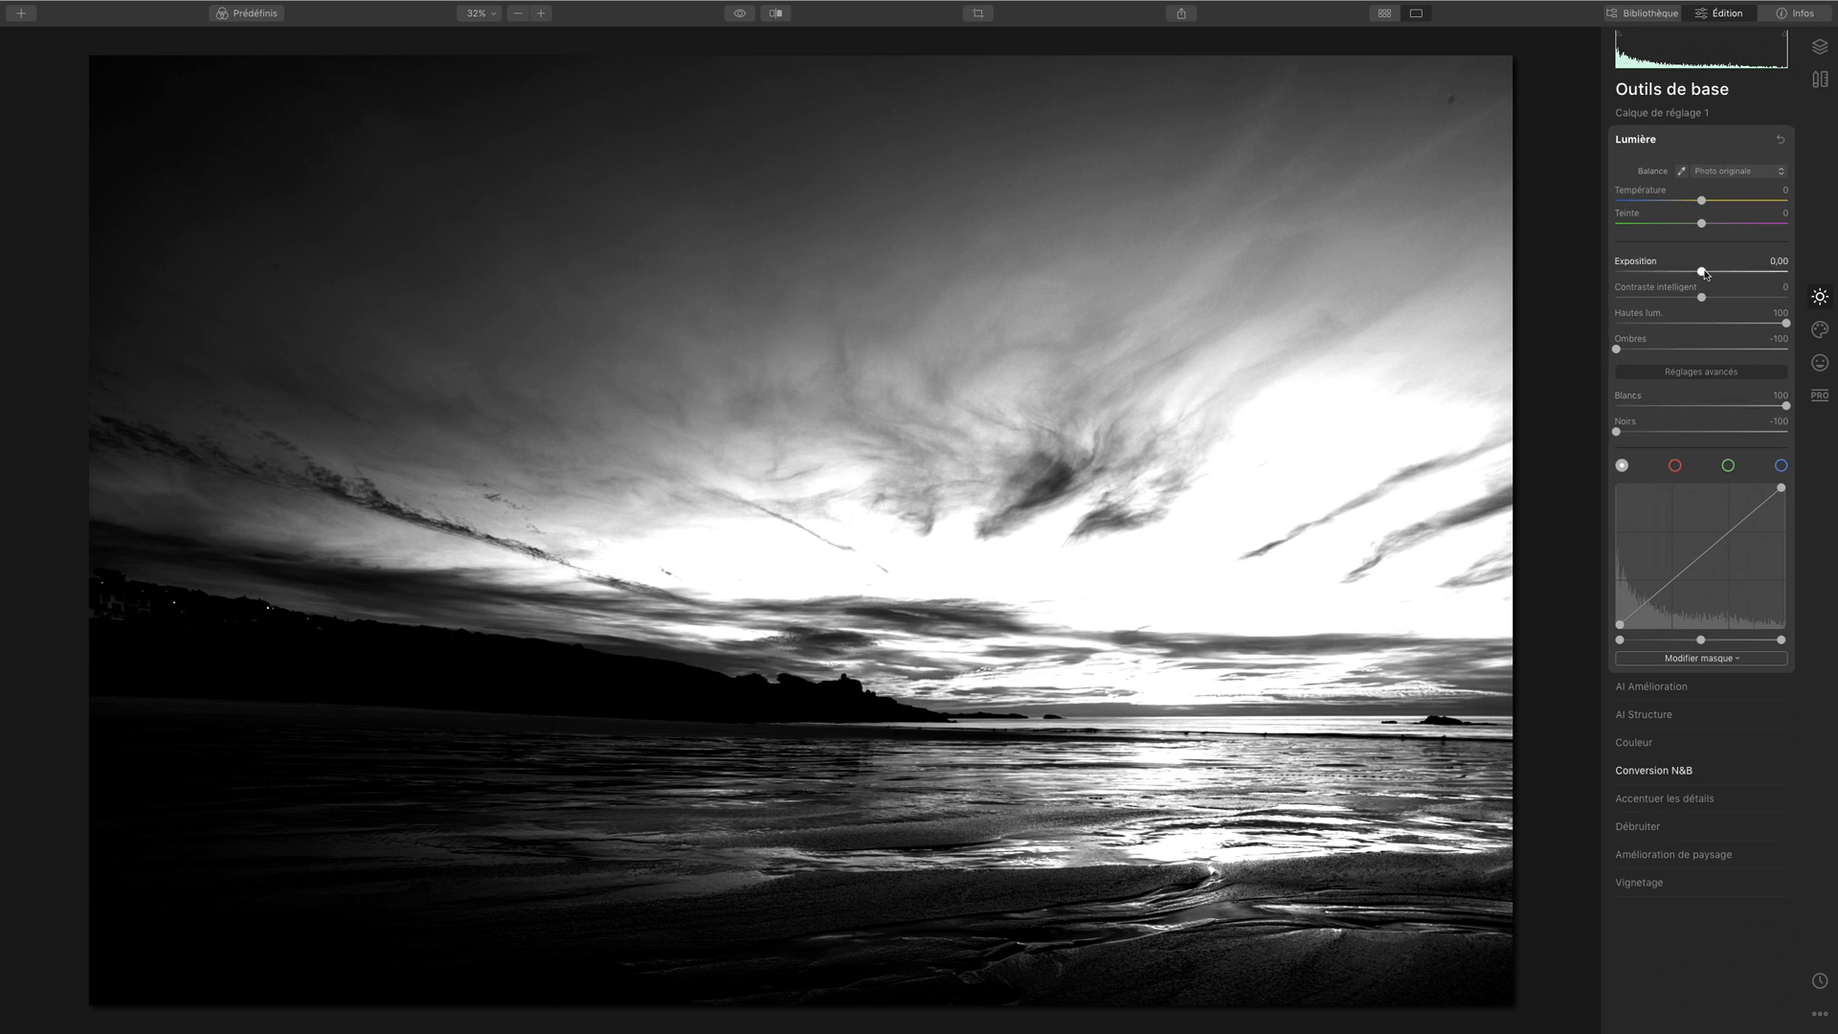
Step: Set the adjustment layer's Contraste intelligent to -100 and its Exposition to -2,20
{"action": "mouse_move", "coordinate": [1702, 272]}
{"action": "left_mouse_down"}
{"action": "mouse_move", "coordinate": [1647, 279]}
{"action": "mouse_move", "coordinate": [1741, 277]}
{"action": "mouse_move", "coordinate": [1672, 276]}
{"action": "left_mouse_up"}
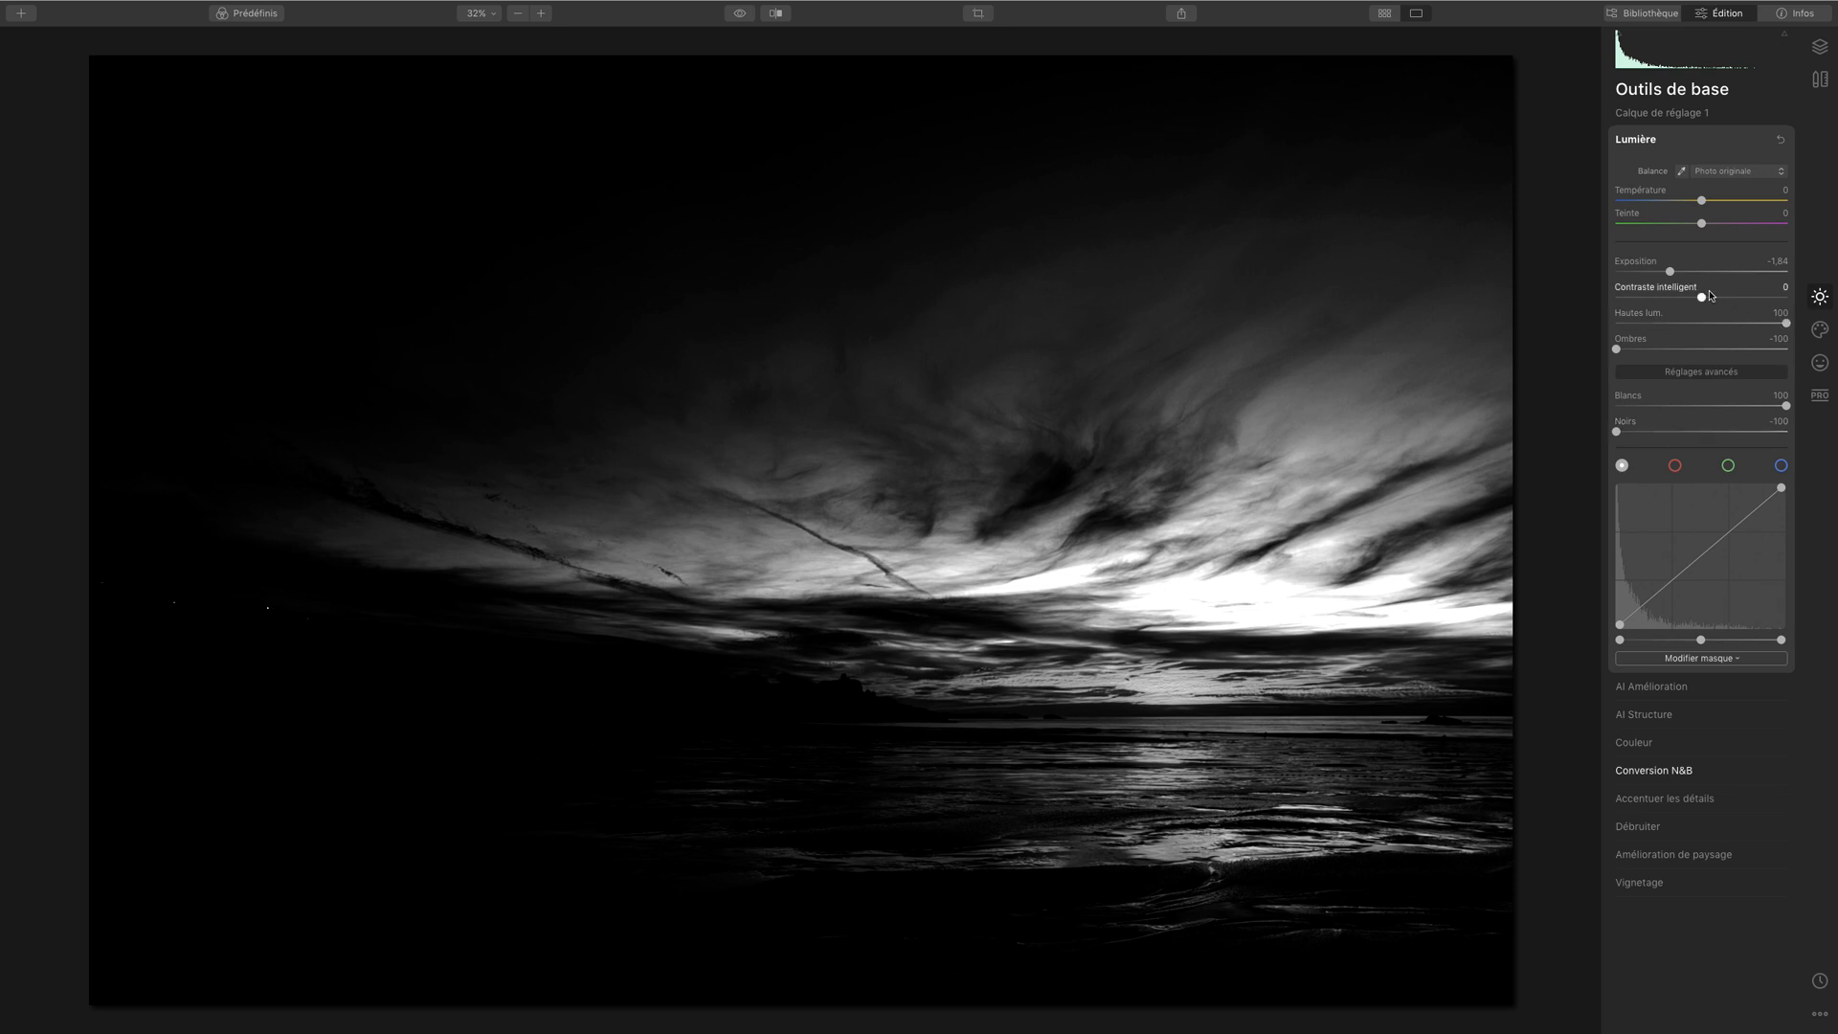
{"action": "left_click_drag", "start_coordinate": [1703, 300], "coordinate": [1568, 288]}
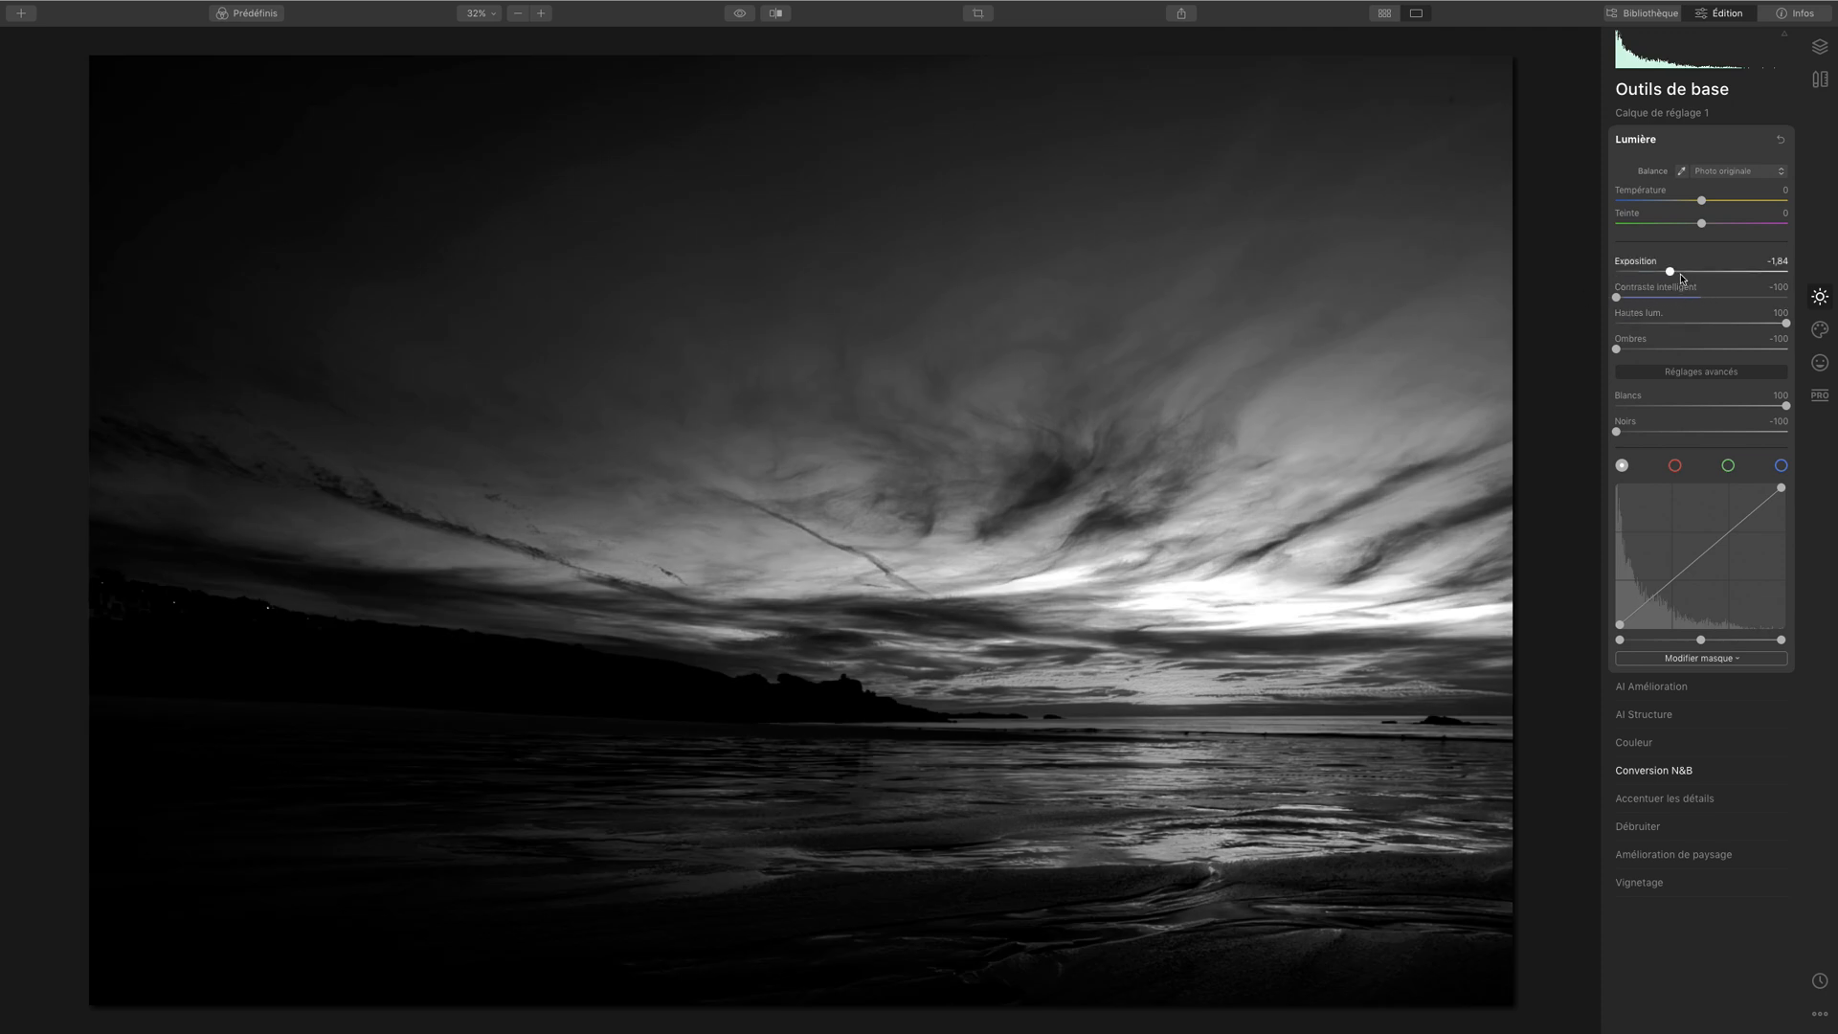
{"action": "left_click_drag", "start_coordinate": [1671, 272], "coordinate": [1665, 274]}
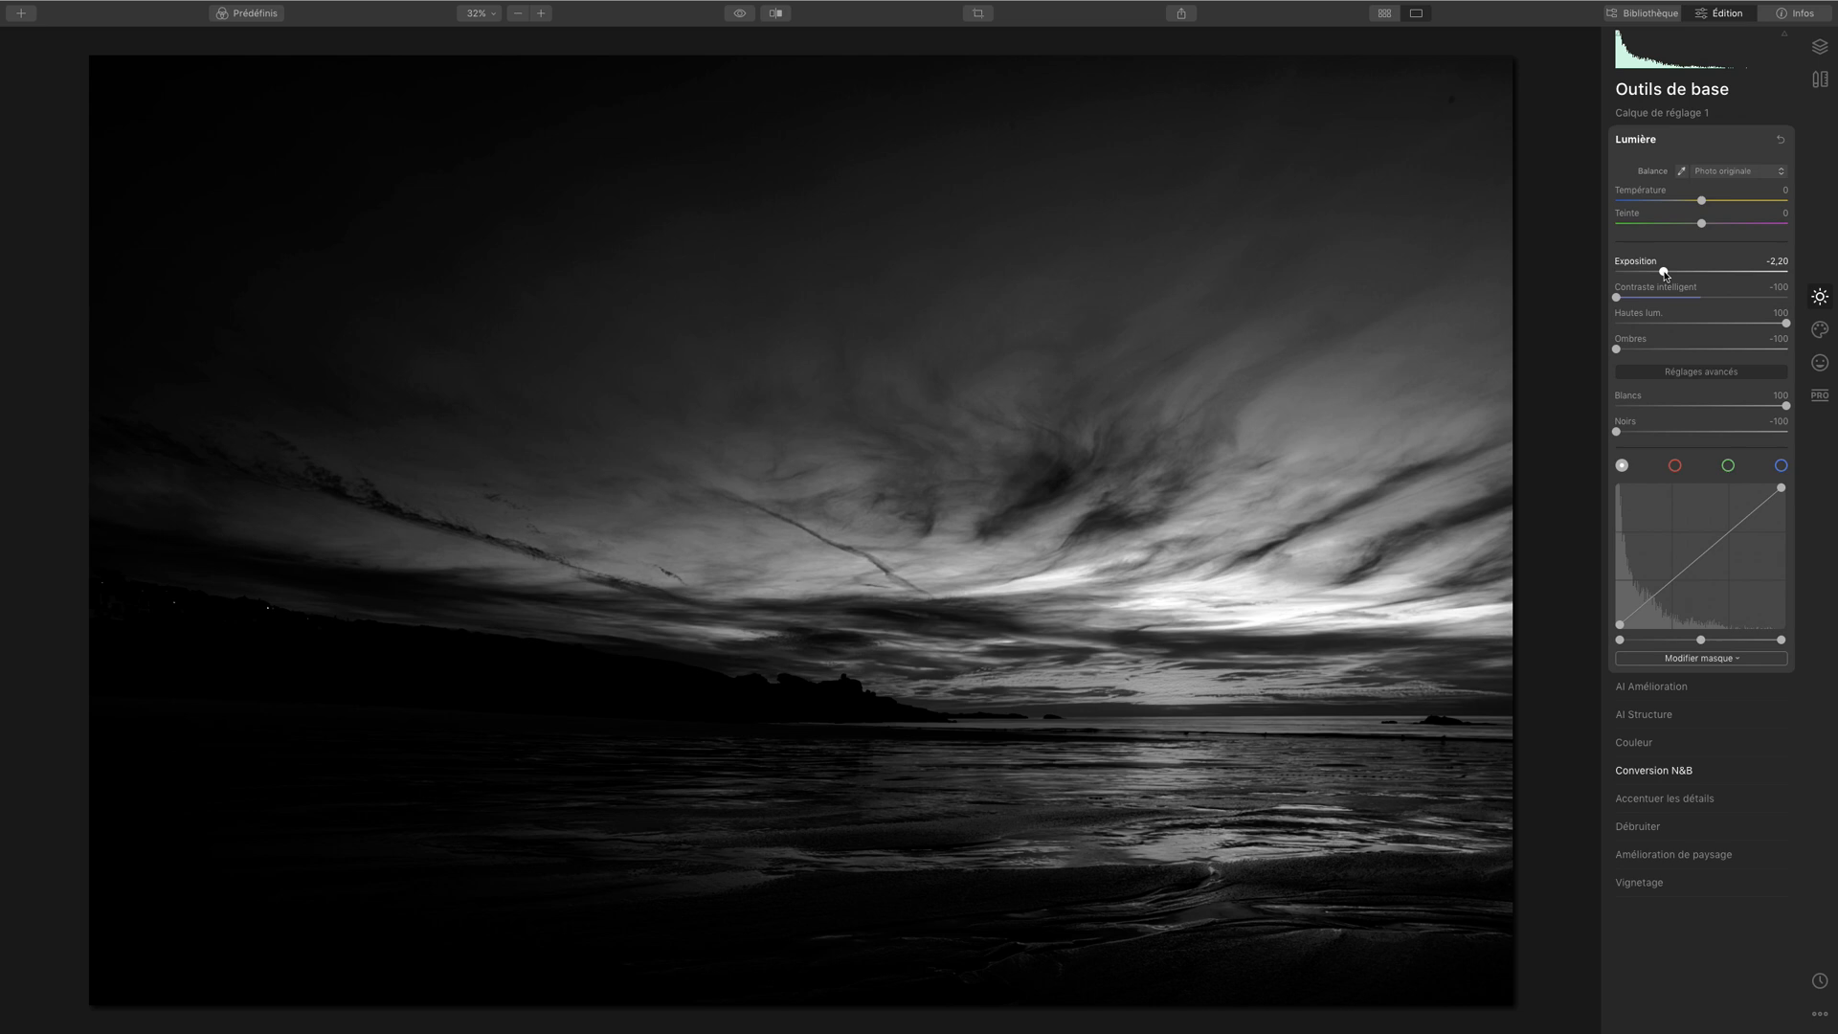
Step: Try lowering the Bleu luminance in Conversion N&B, and reset the adjustment layer's Exposition to 0,00
{"action": "left_click", "coordinate": [1663, 772]}
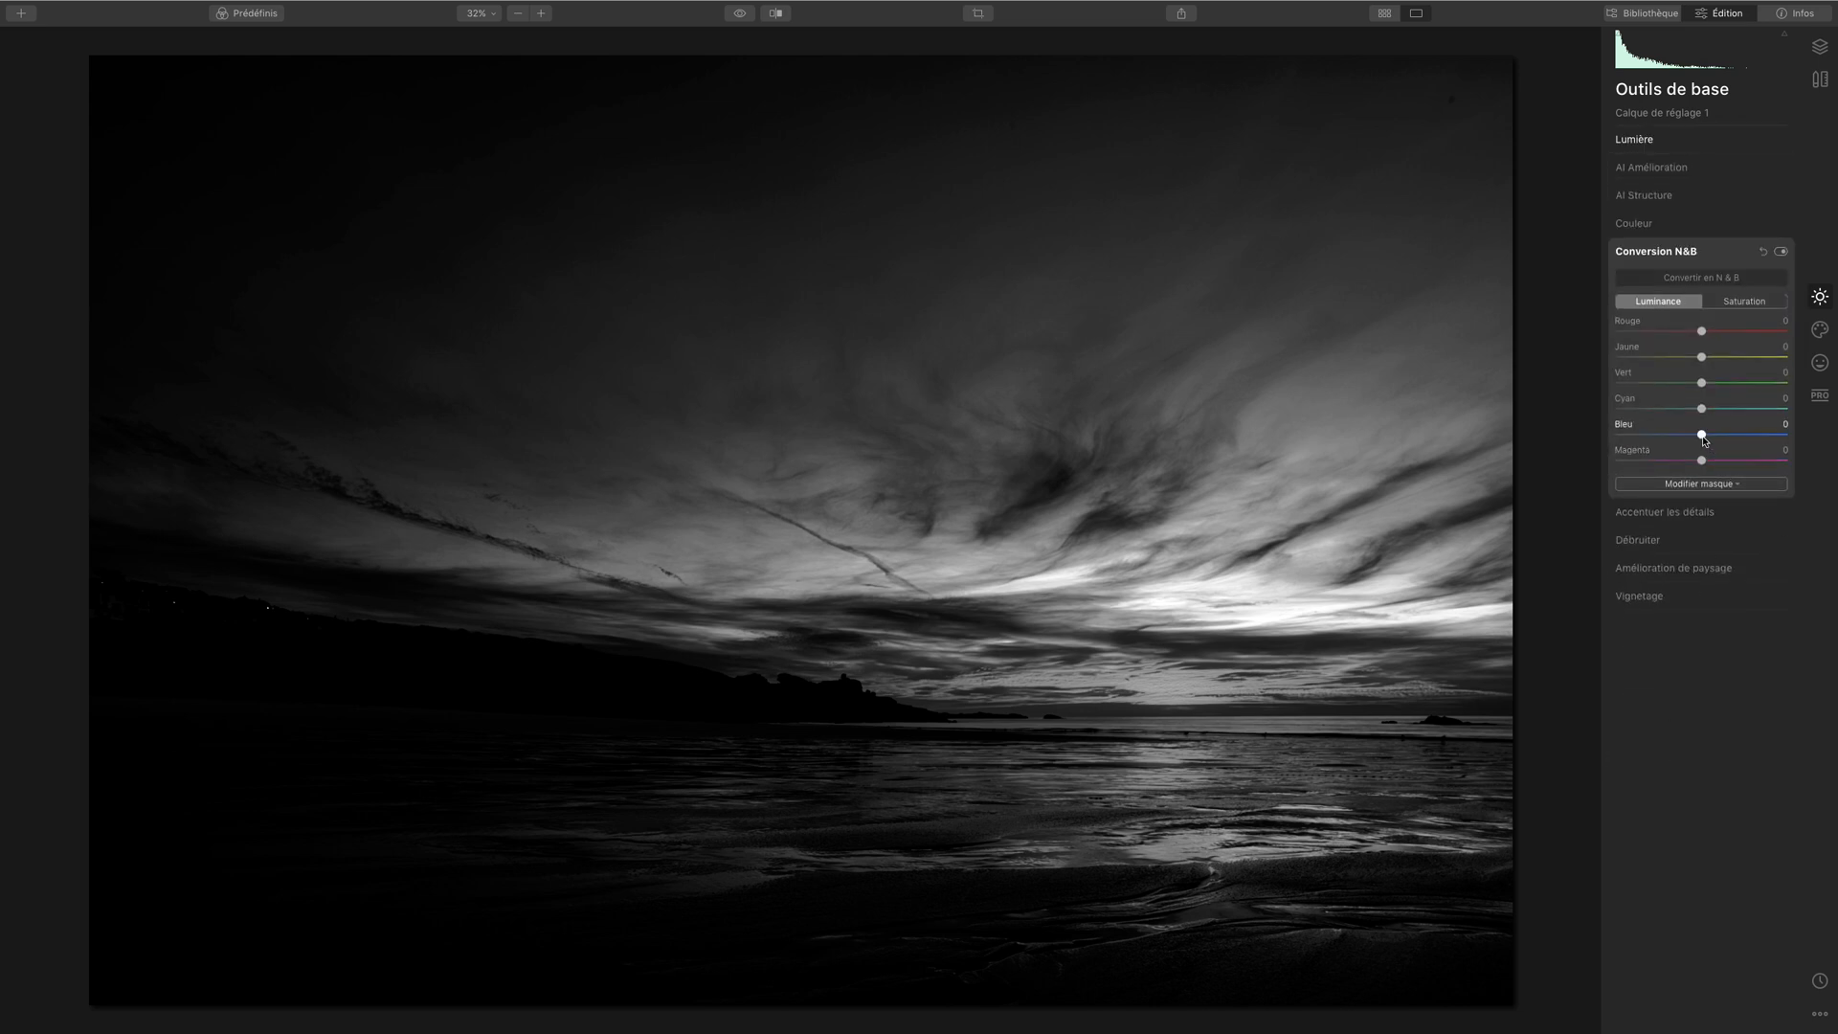
{"action": "mouse_move", "coordinate": [1702, 433]}
{"action": "left_mouse_down"}
{"action": "mouse_move", "coordinate": [1609, 431]}
{"action": "mouse_move", "coordinate": [1781, 433]}
{"action": "mouse_move", "coordinate": [1613, 427]}
{"action": "mouse_move", "coordinate": [1777, 432]}
{"action": "mouse_move", "coordinate": [1656, 436]}
{"action": "mouse_move", "coordinate": [1755, 435]}
{"action": "mouse_move", "coordinate": [1693, 438]}
{"action": "left_mouse_up"}
{"action": "left_click", "coordinate": [1636, 139]}
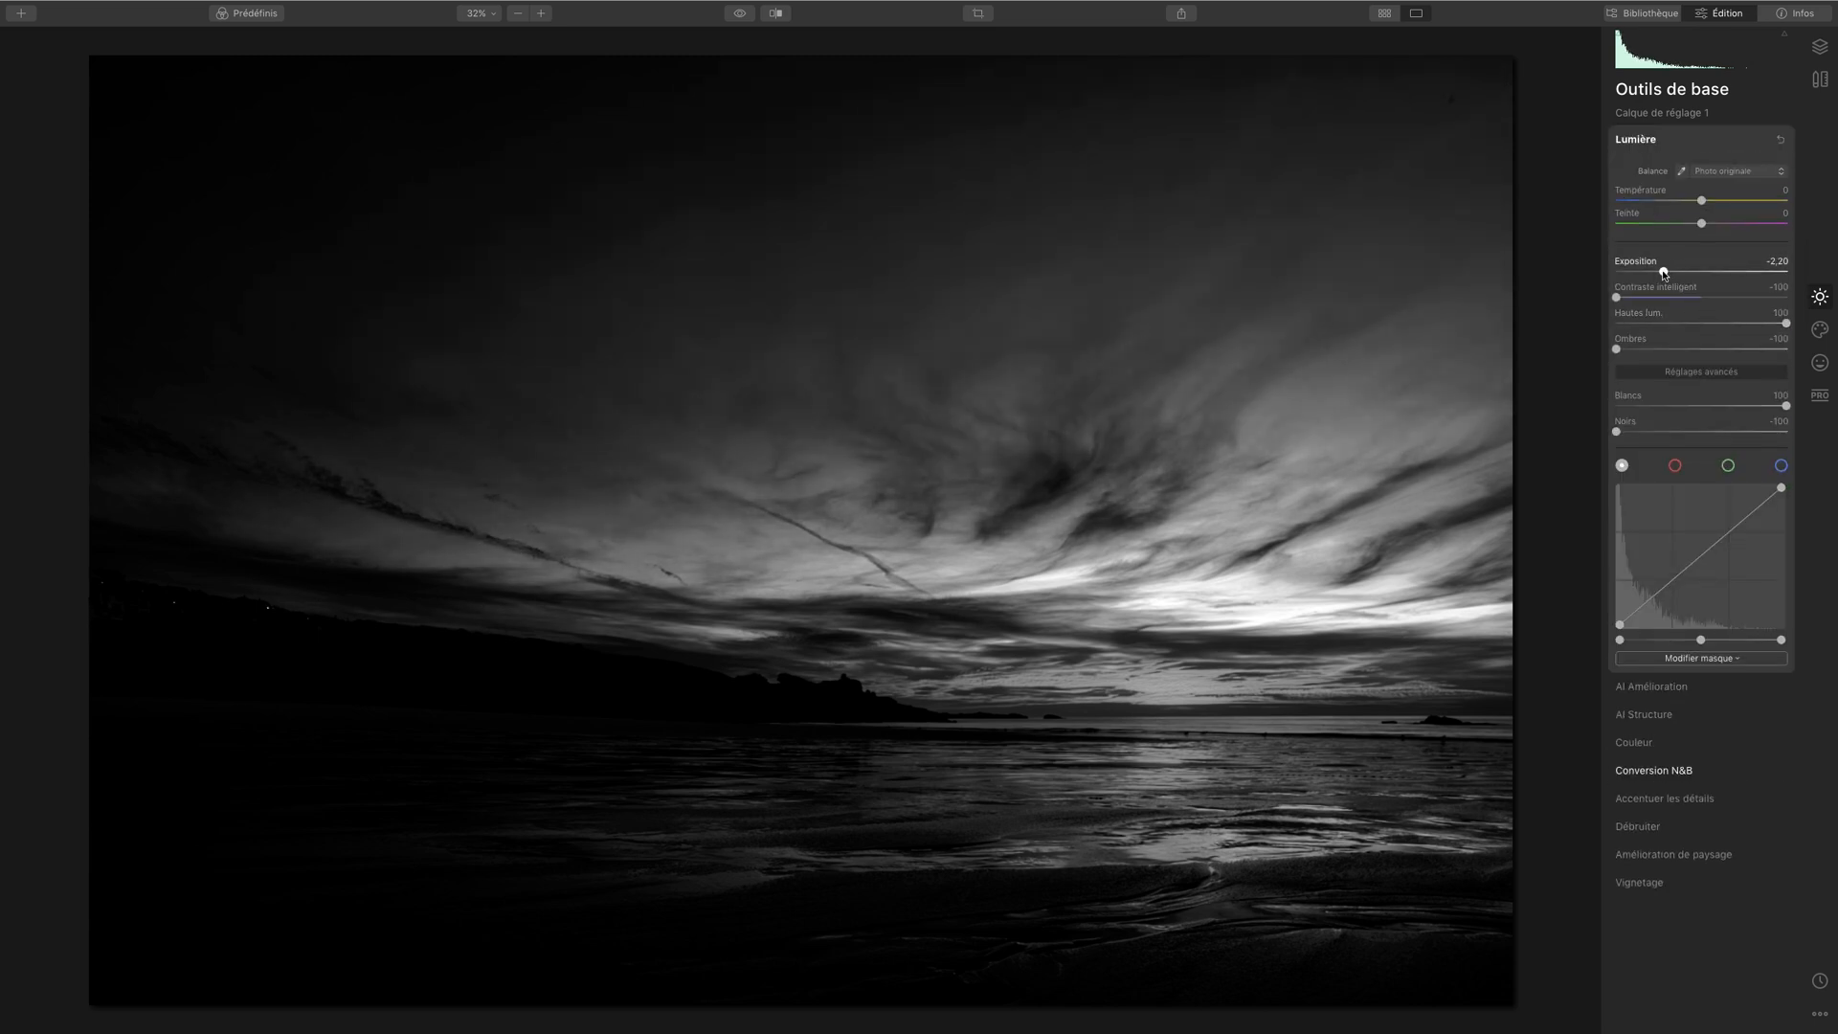
{"action": "double_click", "coordinate": [1663, 272]}
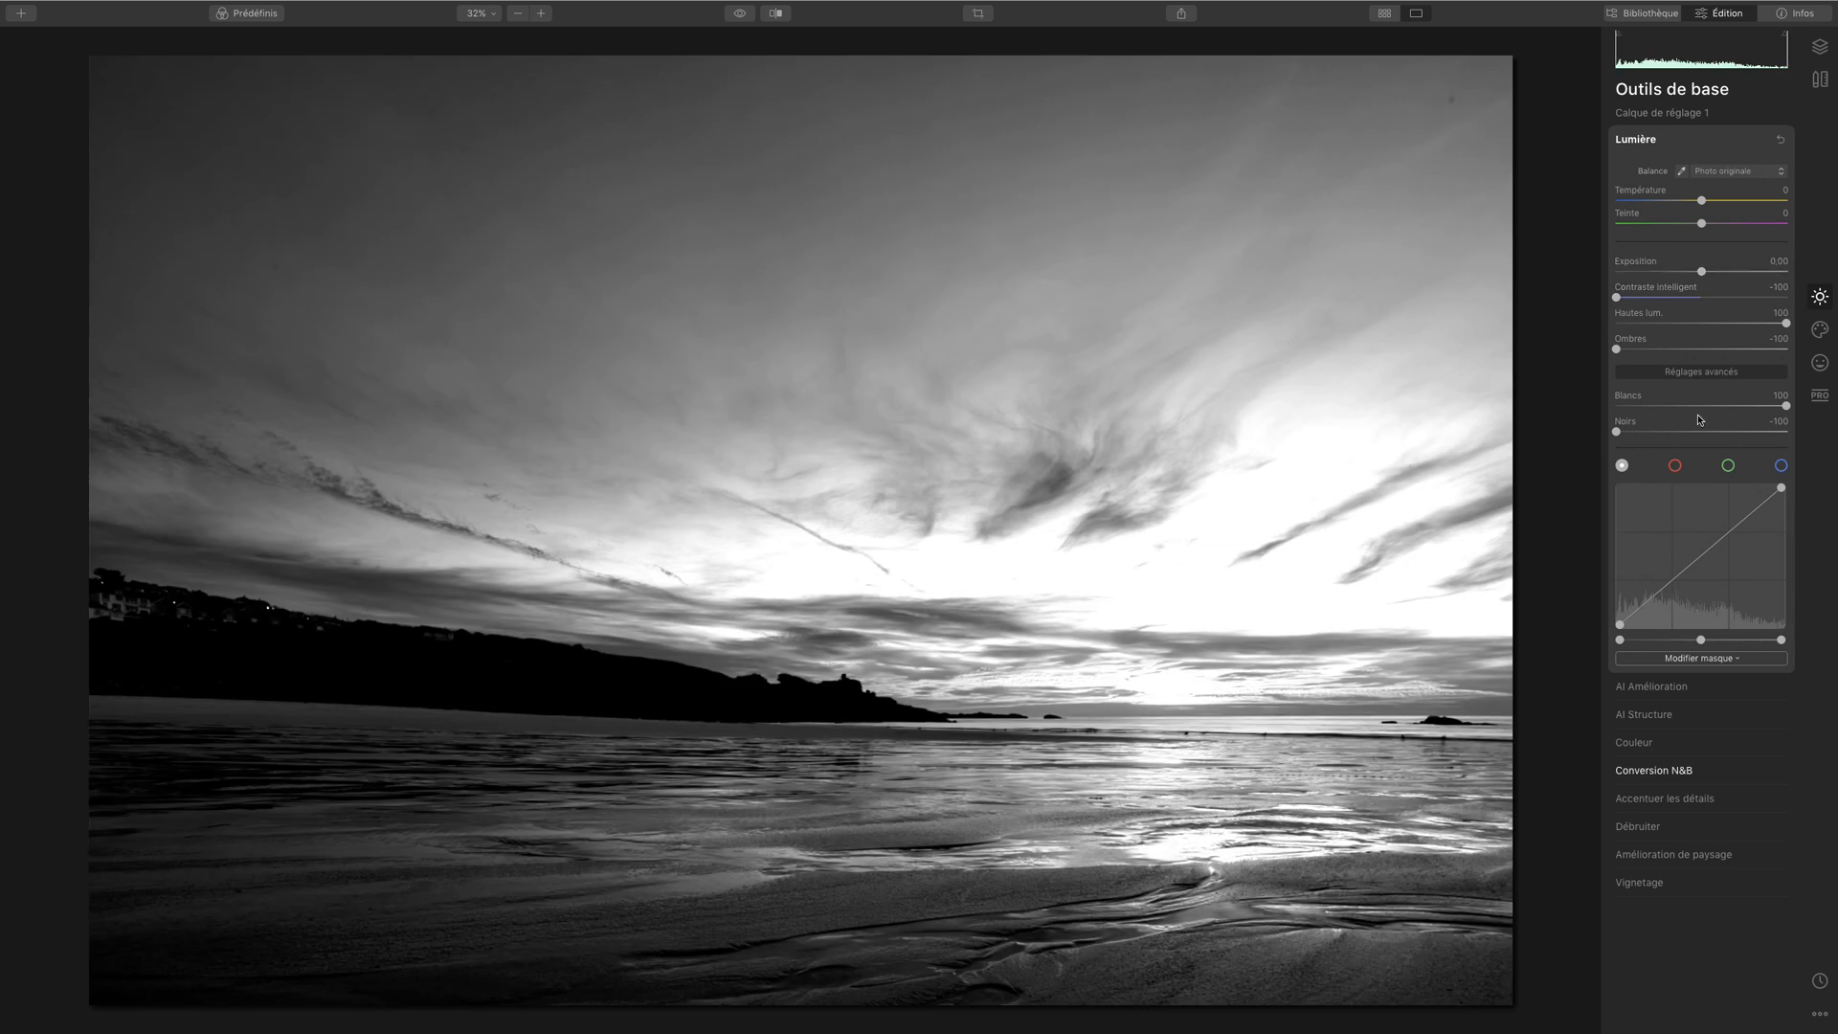
Step: Set the Conversion N&B luminance to -94 for Bleu and 100 for Magenta
{"action": "left_click", "coordinate": [1657, 771]}
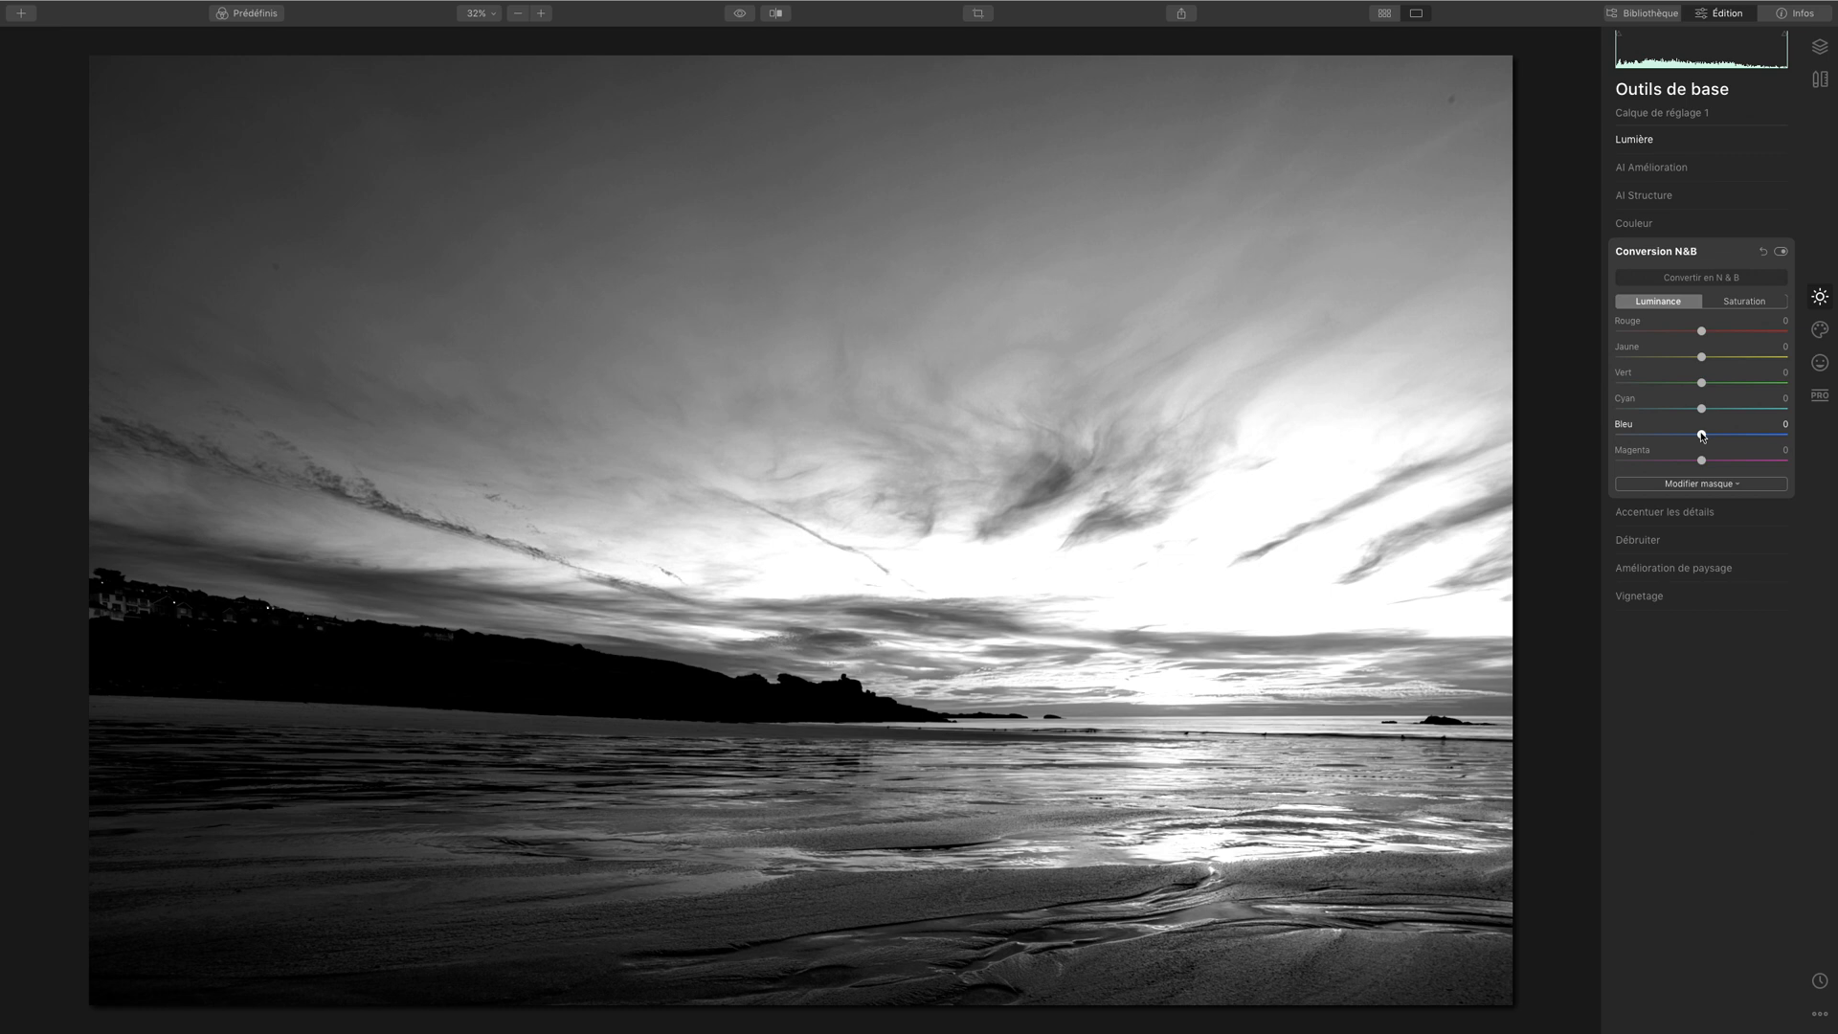
{"action": "left_click_drag", "start_coordinate": [1701, 435], "coordinate": [1620, 436]}
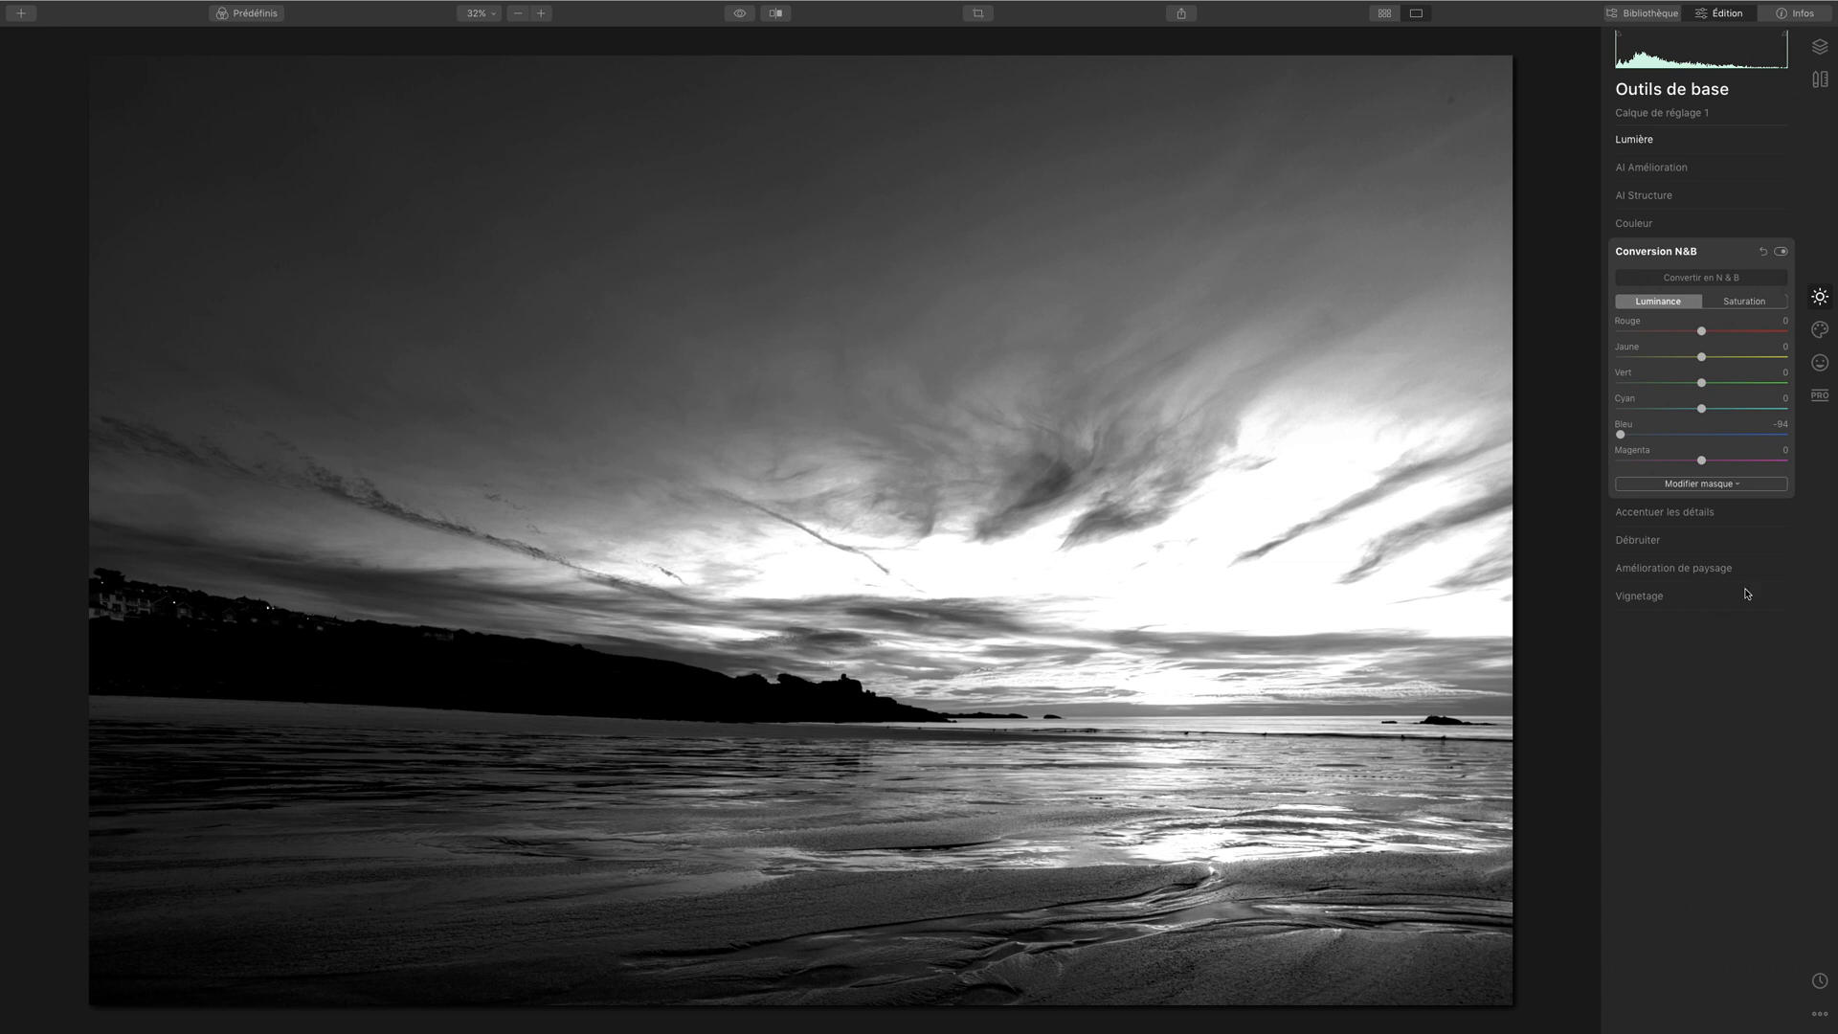
{"action": "mouse_move", "coordinate": [1702, 461]}
{"action": "left_mouse_down"}
{"action": "mouse_move", "coordinate": [1588, 468]}
{"action": "mouse_move", "coordinate": [1781, 456]}
{"action": "mouse_move", "coordinate": [1456, 480]}
{"action": "mouse_move", "coordinate": [1812, 477]}
{"action": "mouse_move", "coordinate": [1626, 463]}
{"action": "mouse_move", "coordinate": [1722, 462]}
{"action": "left_mouse_up"}
{"action": "left_click_drag", "start_coordinate": [1721, 462], "coordinate": [1823, 470]}
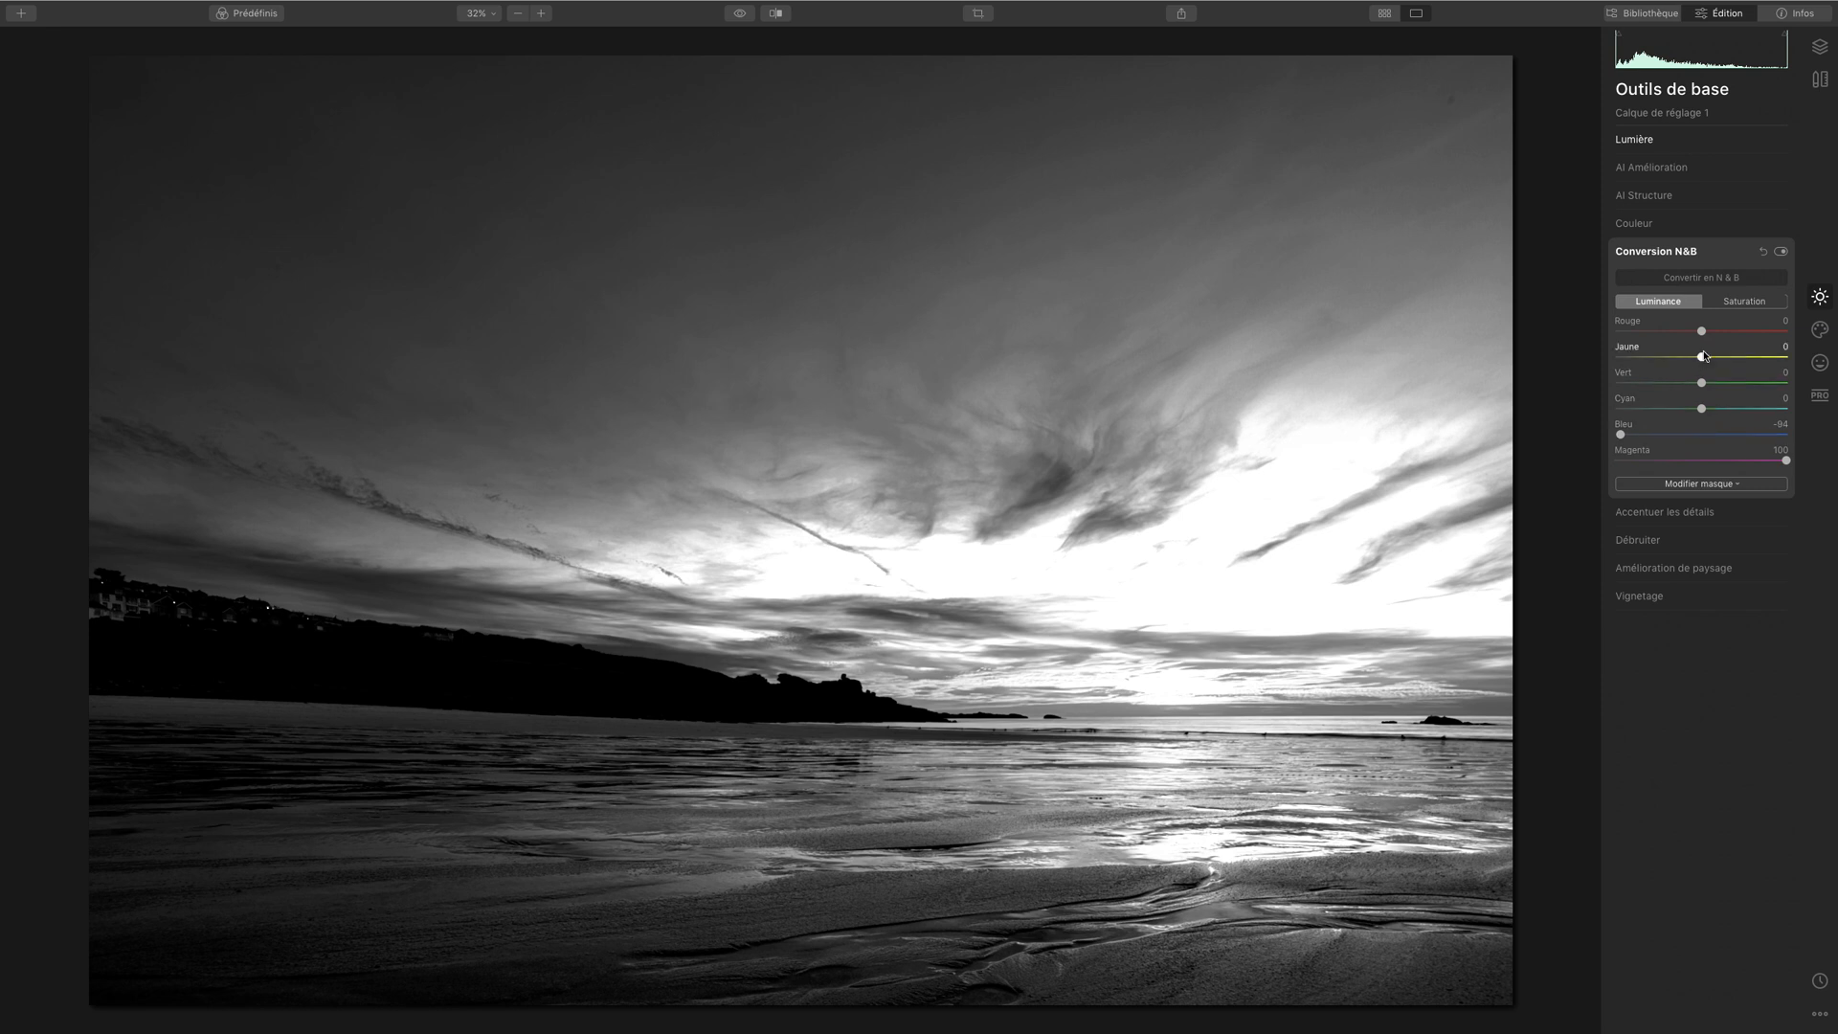
Step: Set the Conversion N&B luminance to 100 for Rouge and Jaune, and to -100 for Cyan
{"action": "left_click_drag", "start_coordinate": [1705, 331], "coordinate": [1835, 341]}
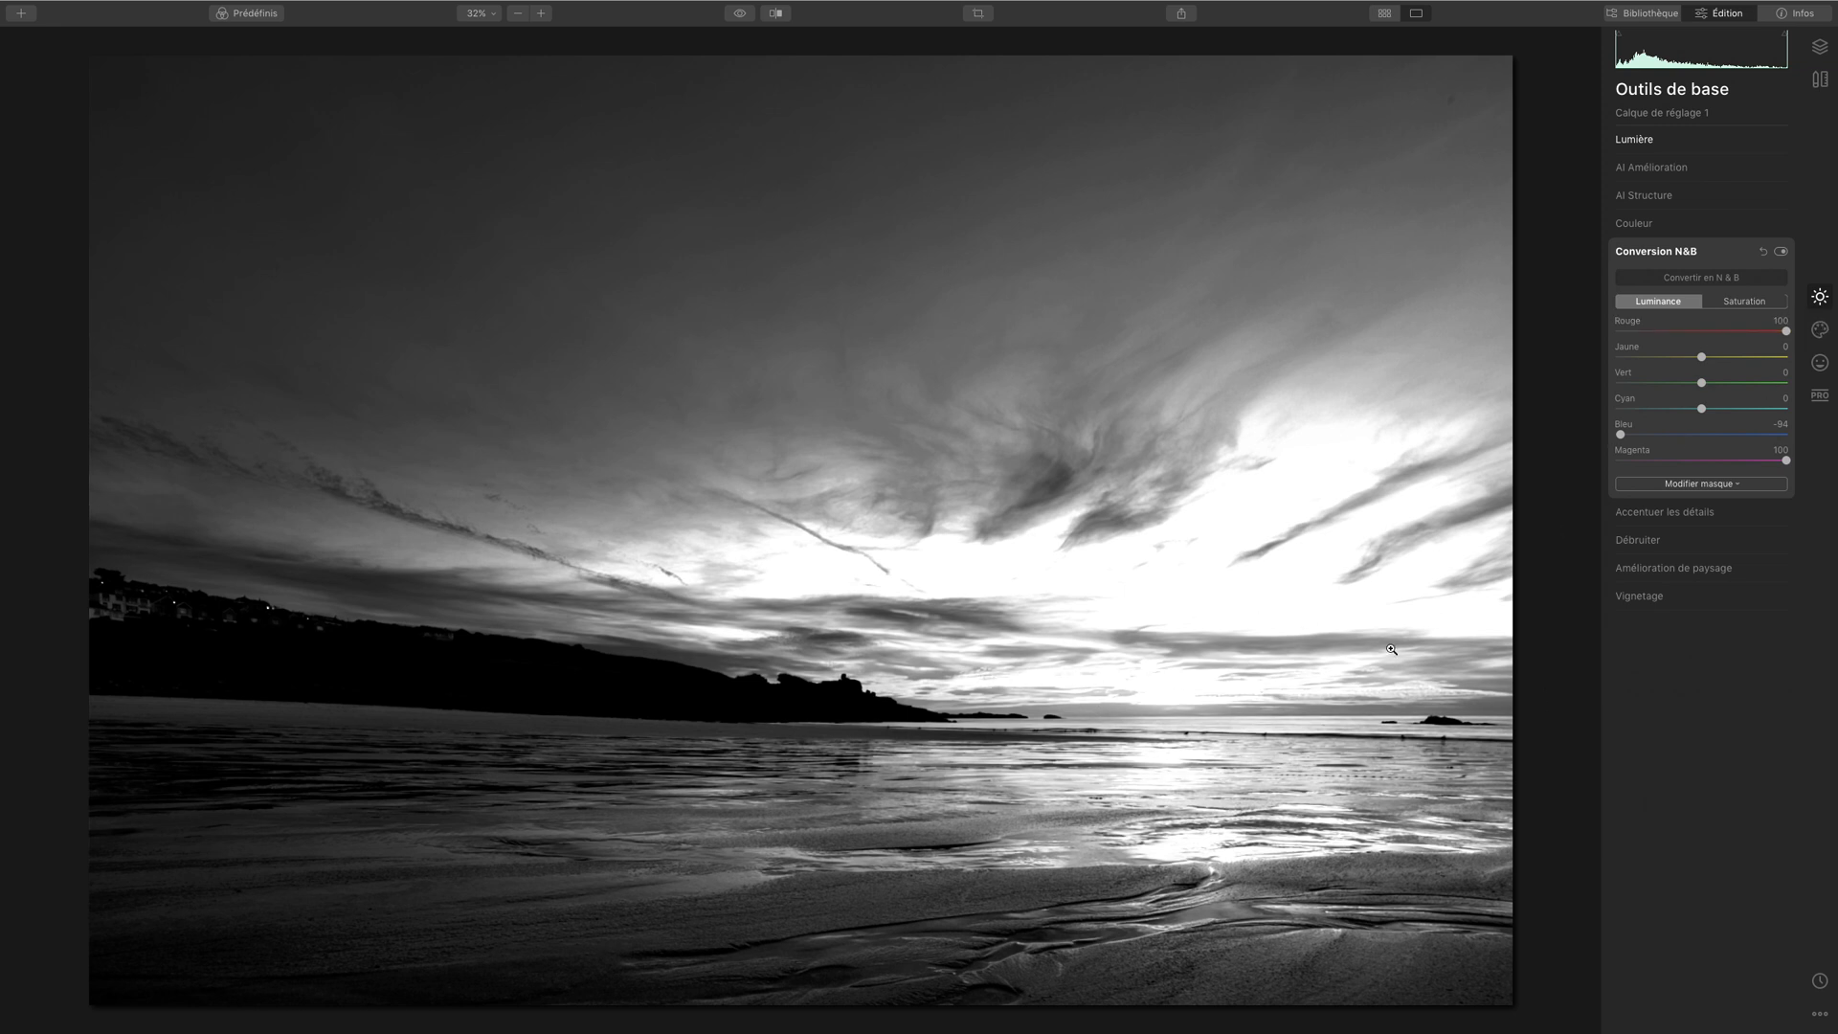
{"action": "left_click_drag", "start_coordinate": [1701, 357], "coordinate": [1835, 365]}
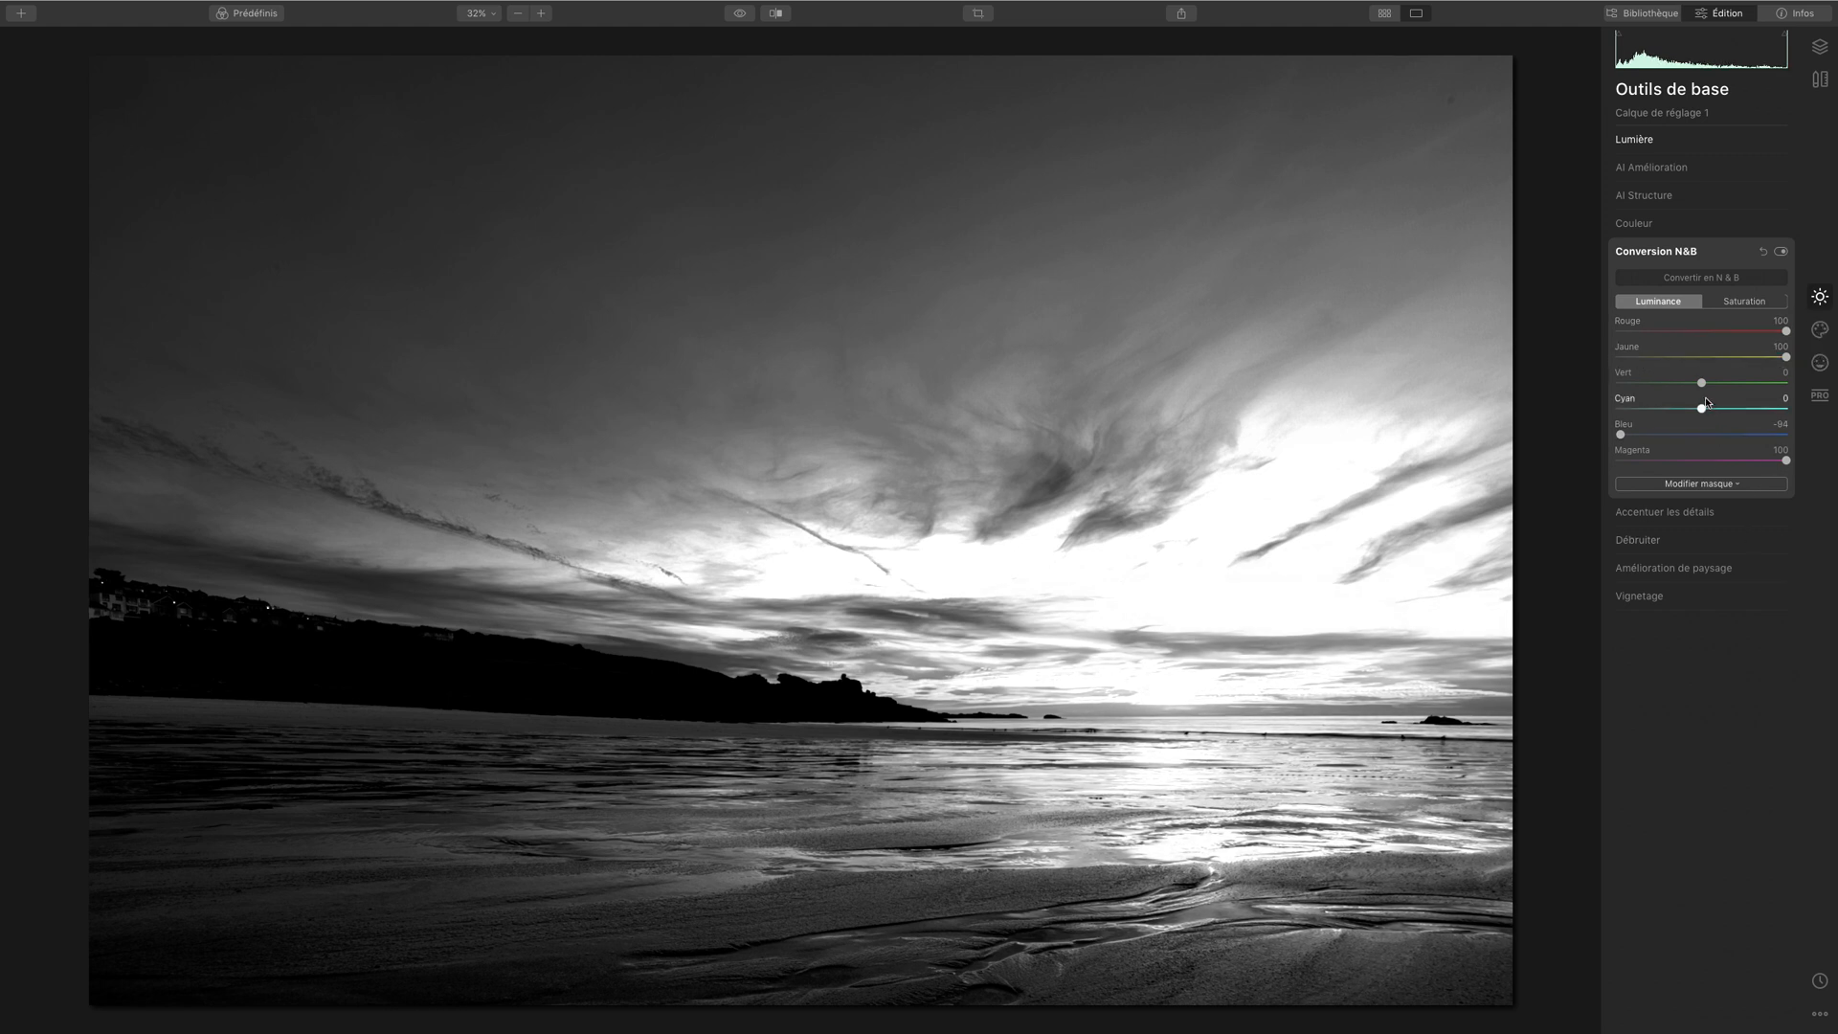
{"action": "mouse_move", "coordinate": [1702, 384]}
{"action": "left_mouse_down"}
{"action": "mouse_move", "coordinate": [1566, 388]}
{"action": "mouse_move", "coordinate": [1808, 388]}
{"action": "mouse_move", "coordinate": [1819, 406]}
{"action": "mouse_move", "coordinate": [1643, 387]}
{"action": "mouse_move", "coordinate": [1782, 387]}
{"action": "mouse_move", "coordinate": [1681, 387]}
{"action": "mouse_move", "coordinate": [1697, 383]}
{"action": "left_mouse_up"}
{"action": "double_click", "coordinate": [1697, 384]}
{"action": "left_click_drag", "start_coordinate": [1703, 409], "coordinate": [1395, 427]}
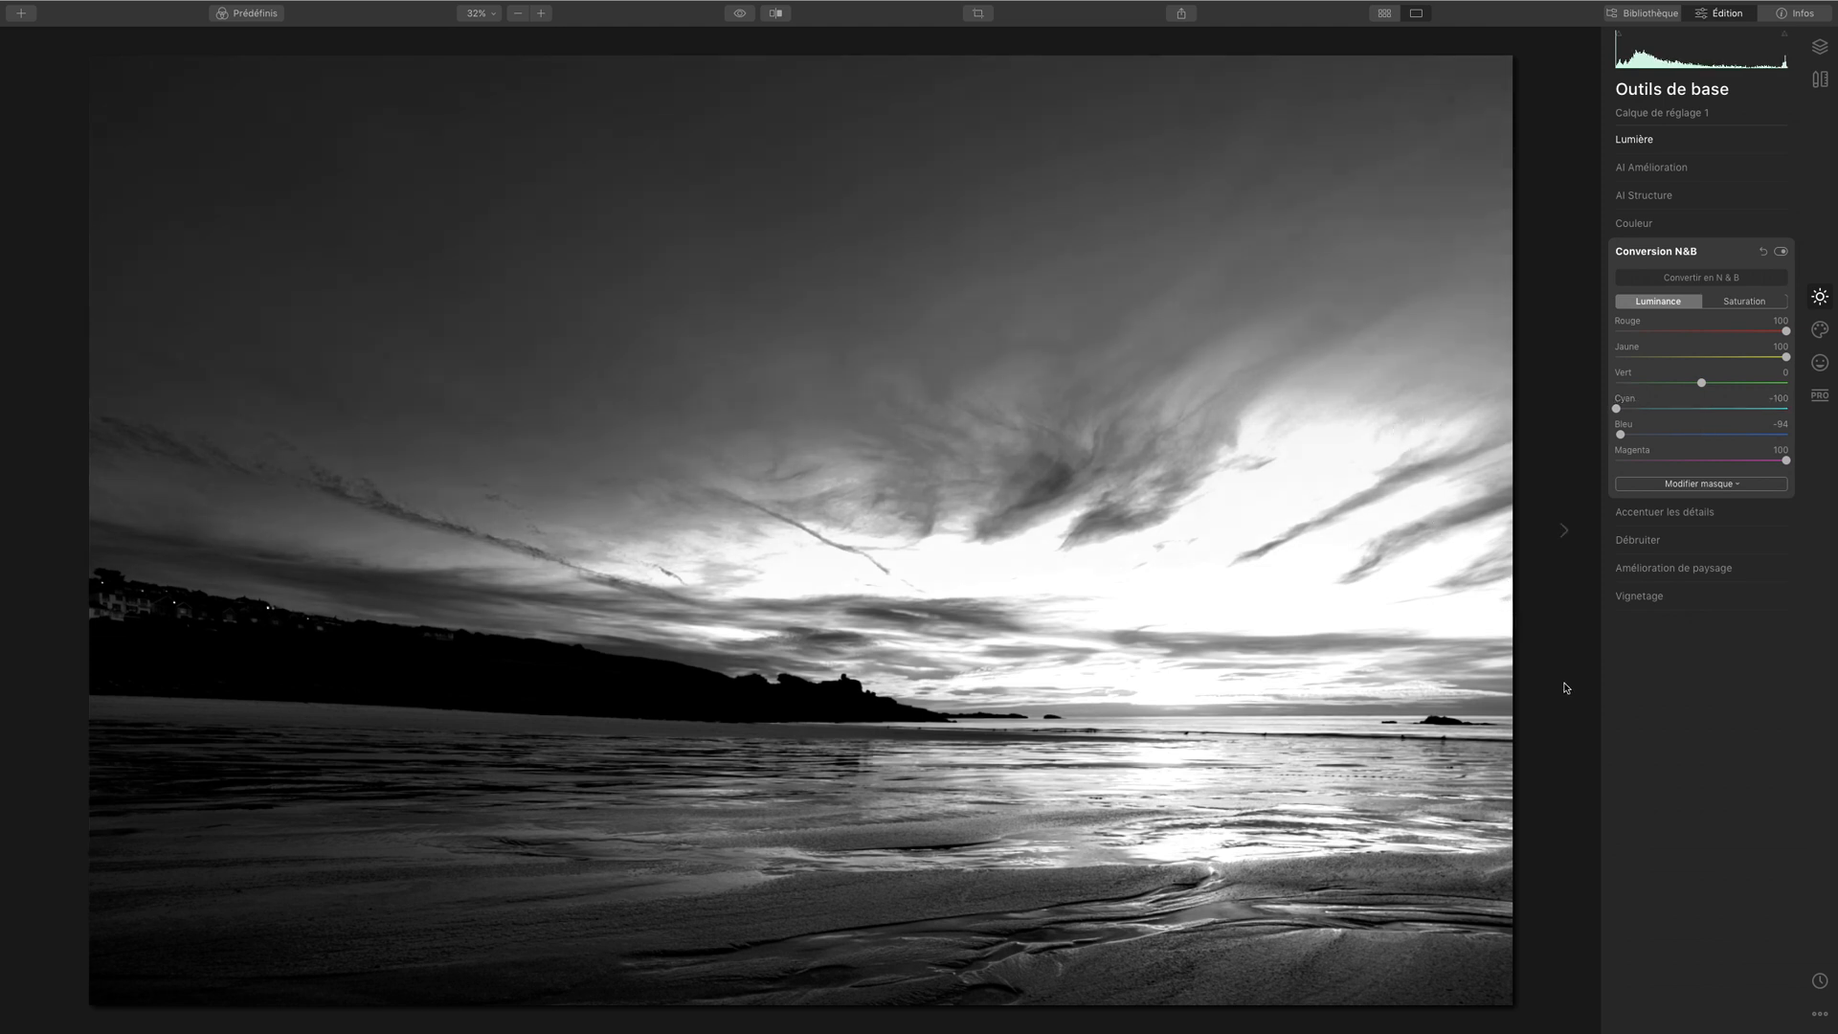
Step: Darken the adjustment layer by setting its Exposition to -2,59 in Lumière
{"action": "left_click", "coordinate": [1674, 142]}
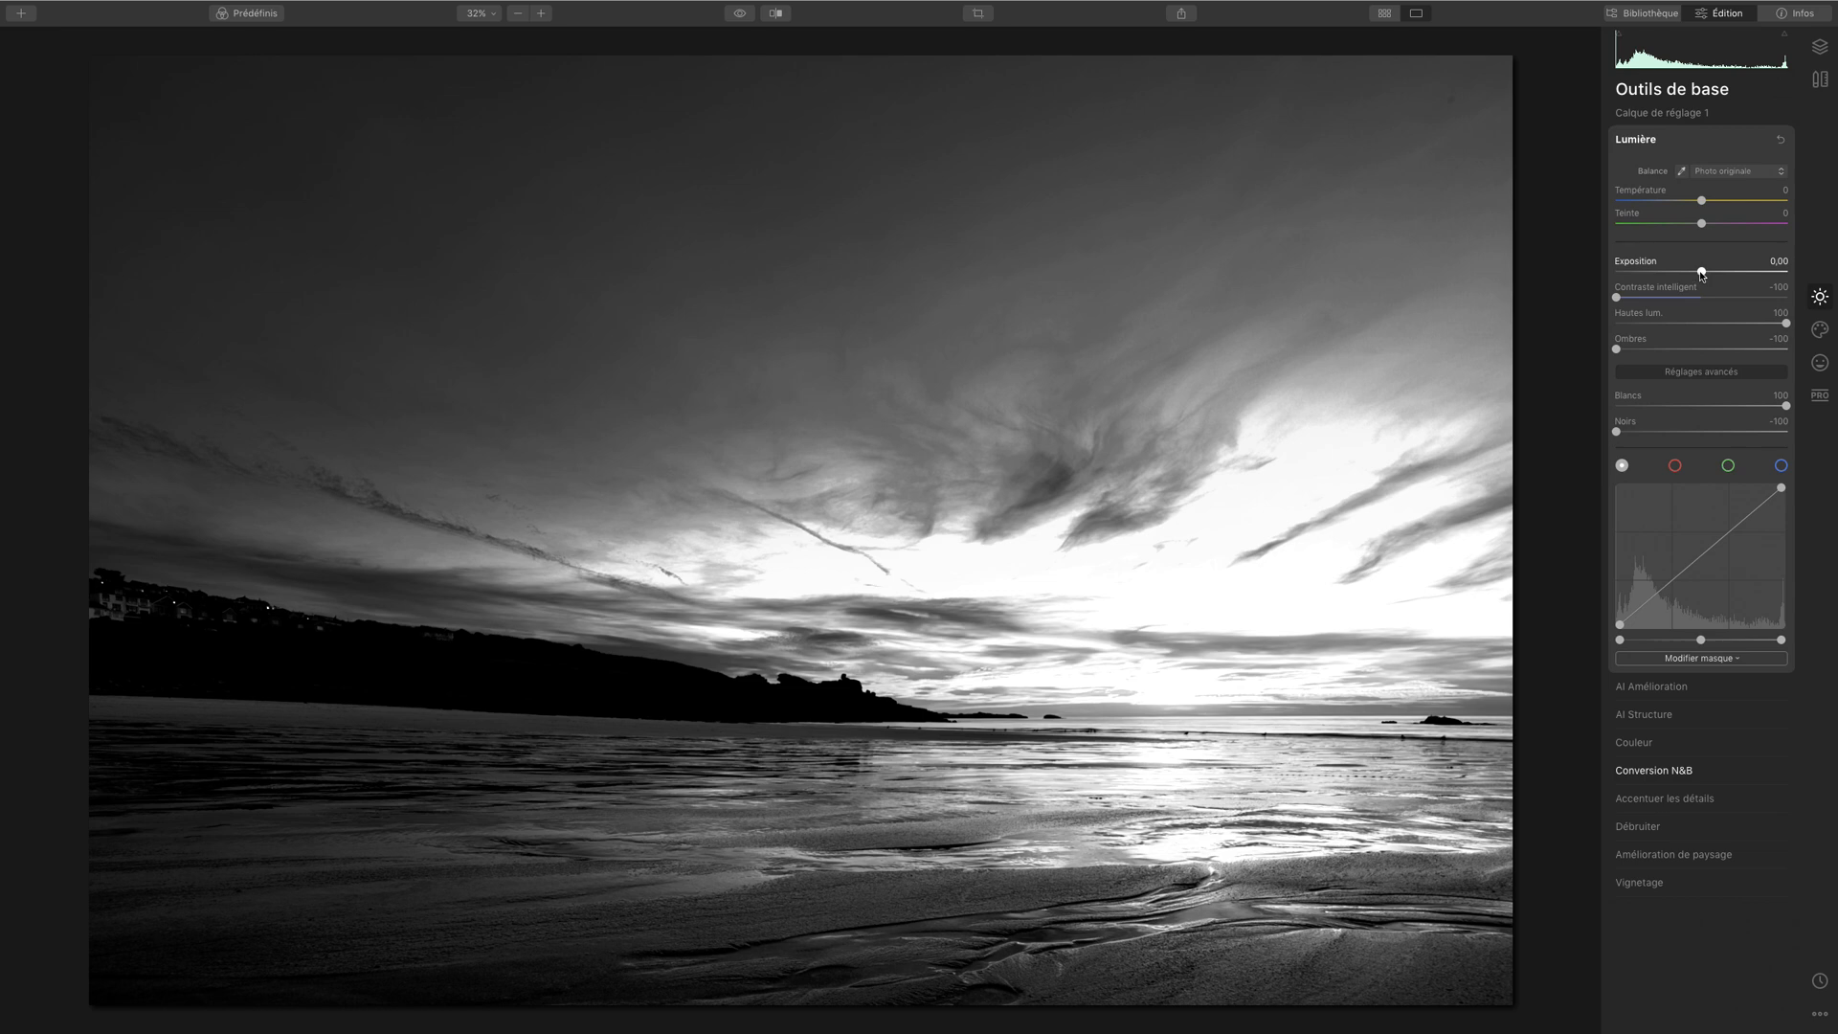
{"action": "left_click_drag", "start_coordinate": [1702, 272], "coordinate": [1662, 276]}
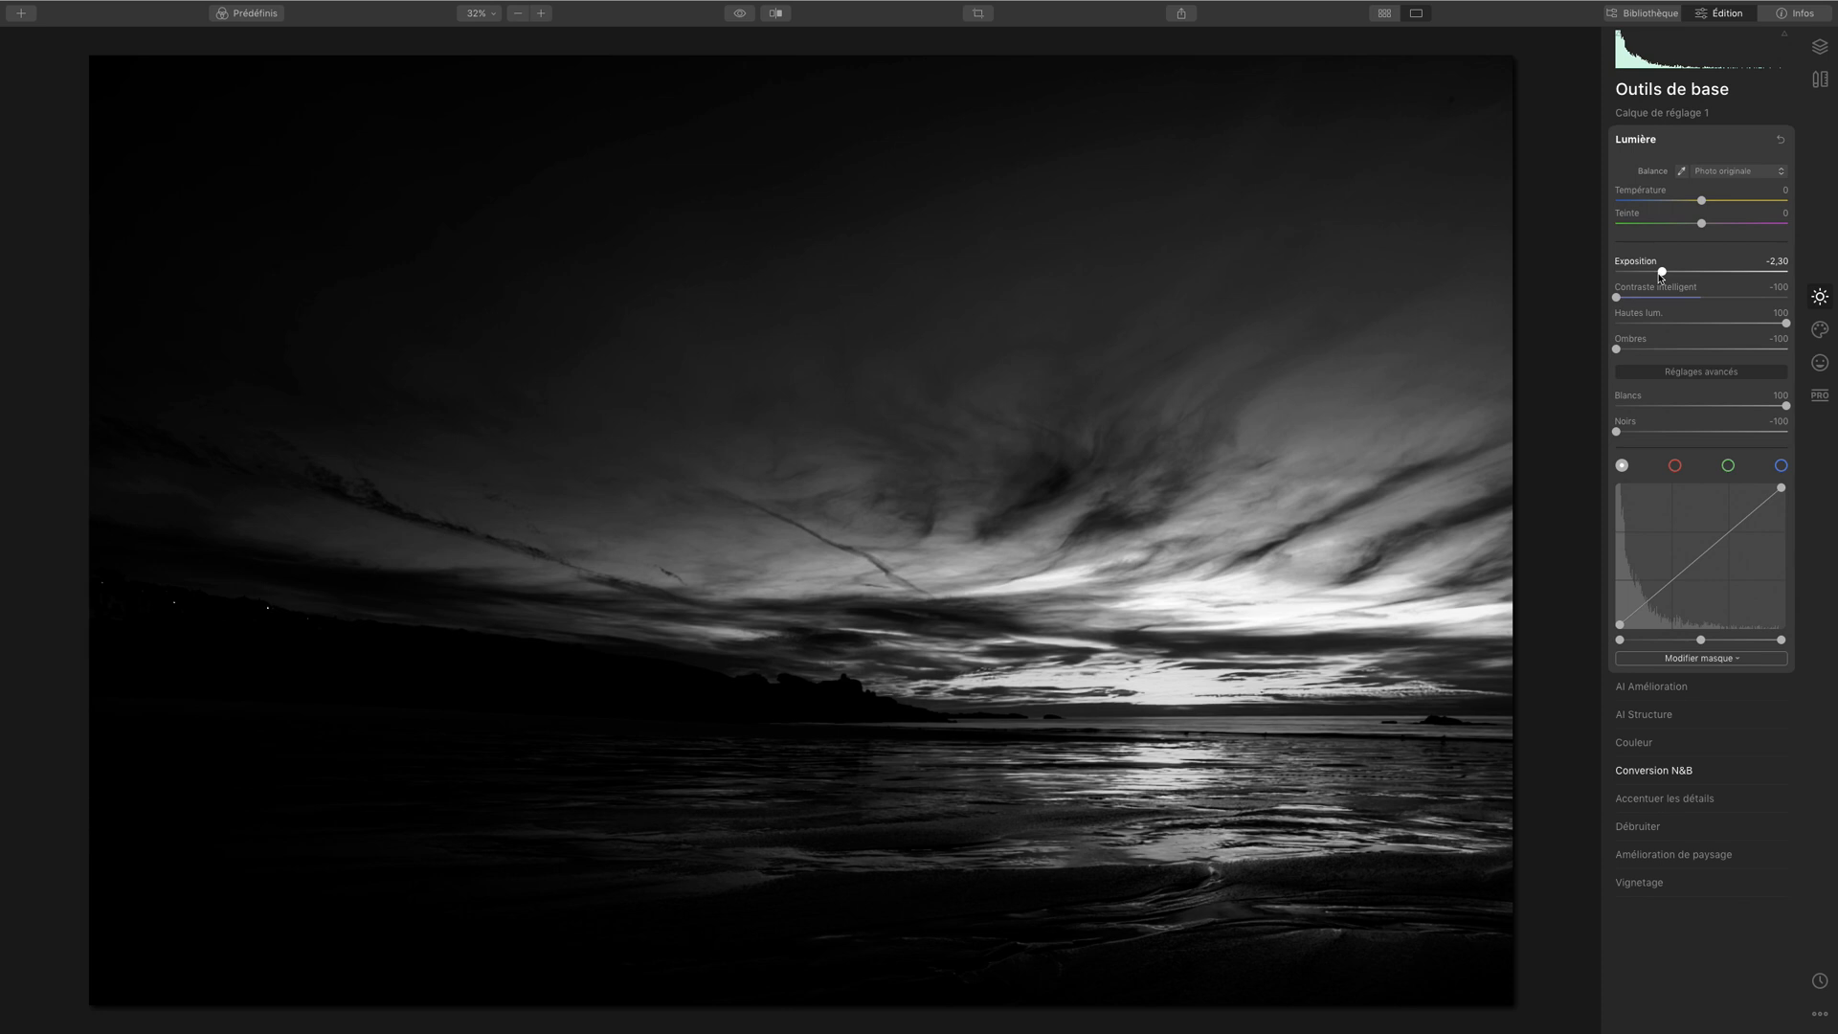
{"action": "left_click_drag", "start_coordinate": [1662, 278], "coordinate": [1660, 278]}
{"action": "left_click_drag", "start_coordinate": [1671, 276], "coordinate": [1659, 274]}
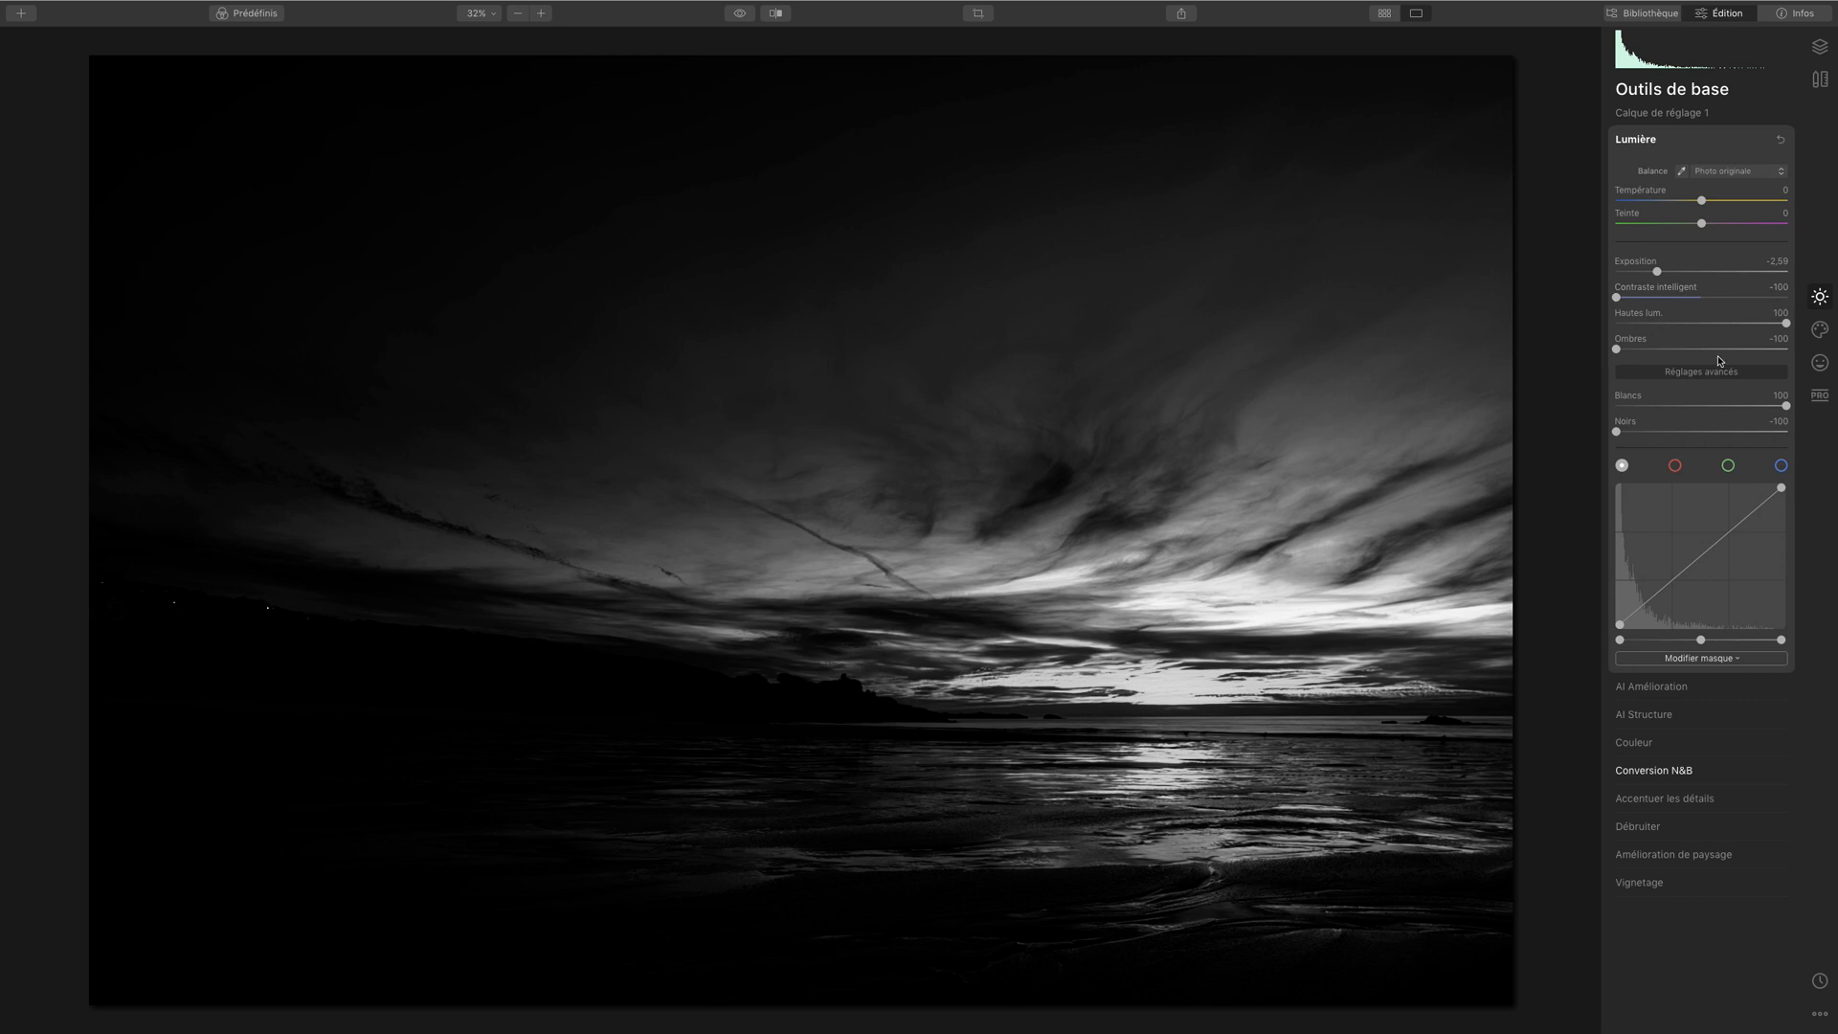
Step: Add a Luminosité mask to the black-and-white layer Calque de réglage 1
{"action": "left_click", "coordinate": [1666, 774]}
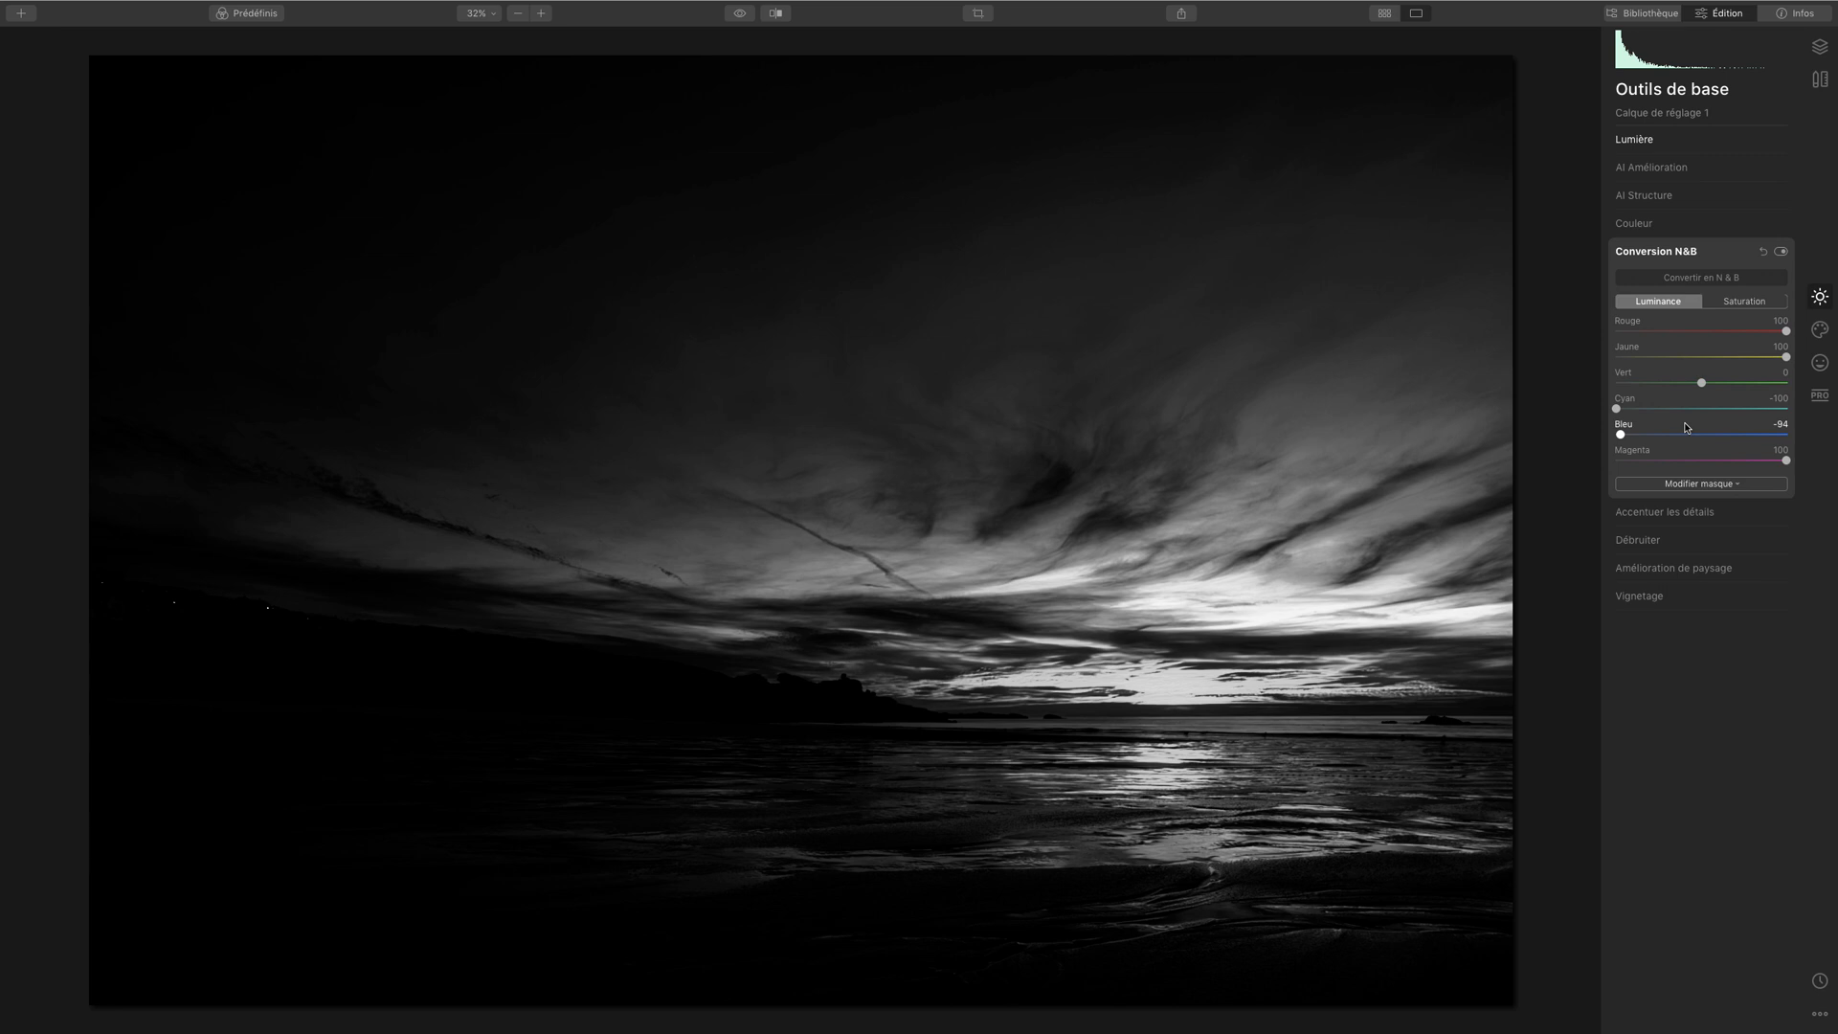
{"action": "left_click", "coordinate": [1633, 141]}
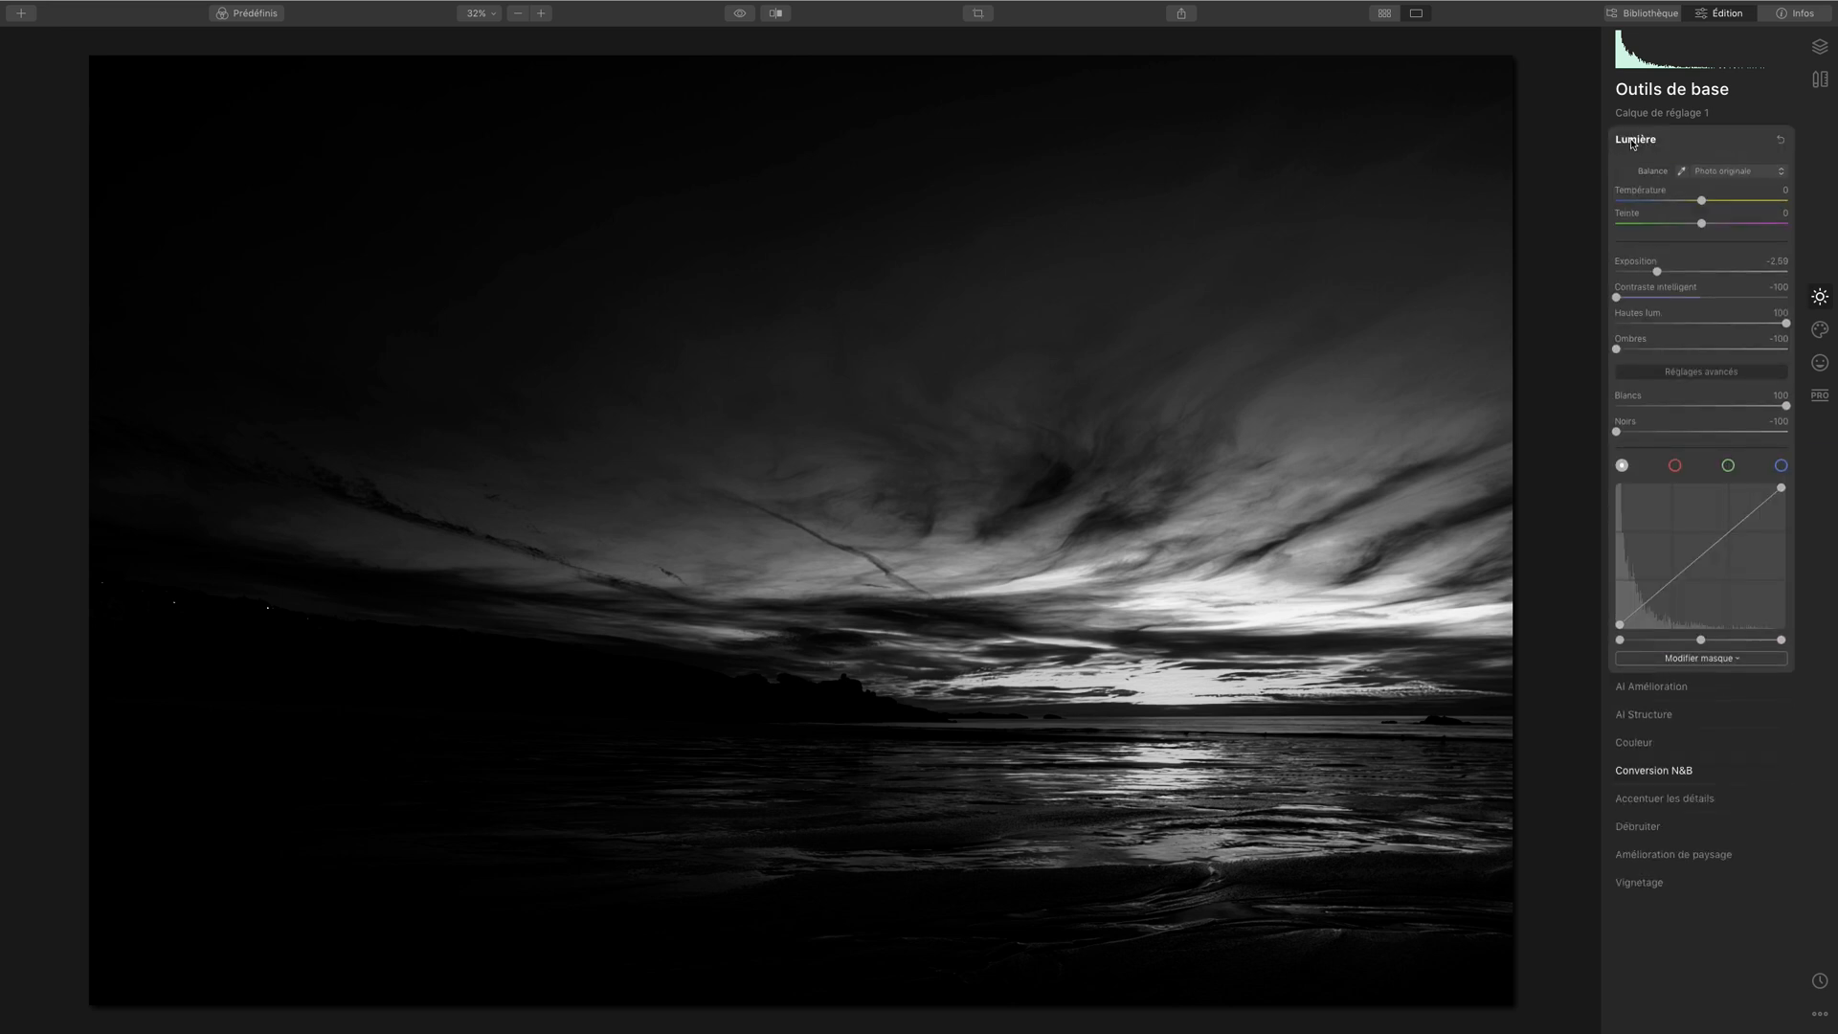
{"action": "left_click", "coordinate": [1820, 46]}
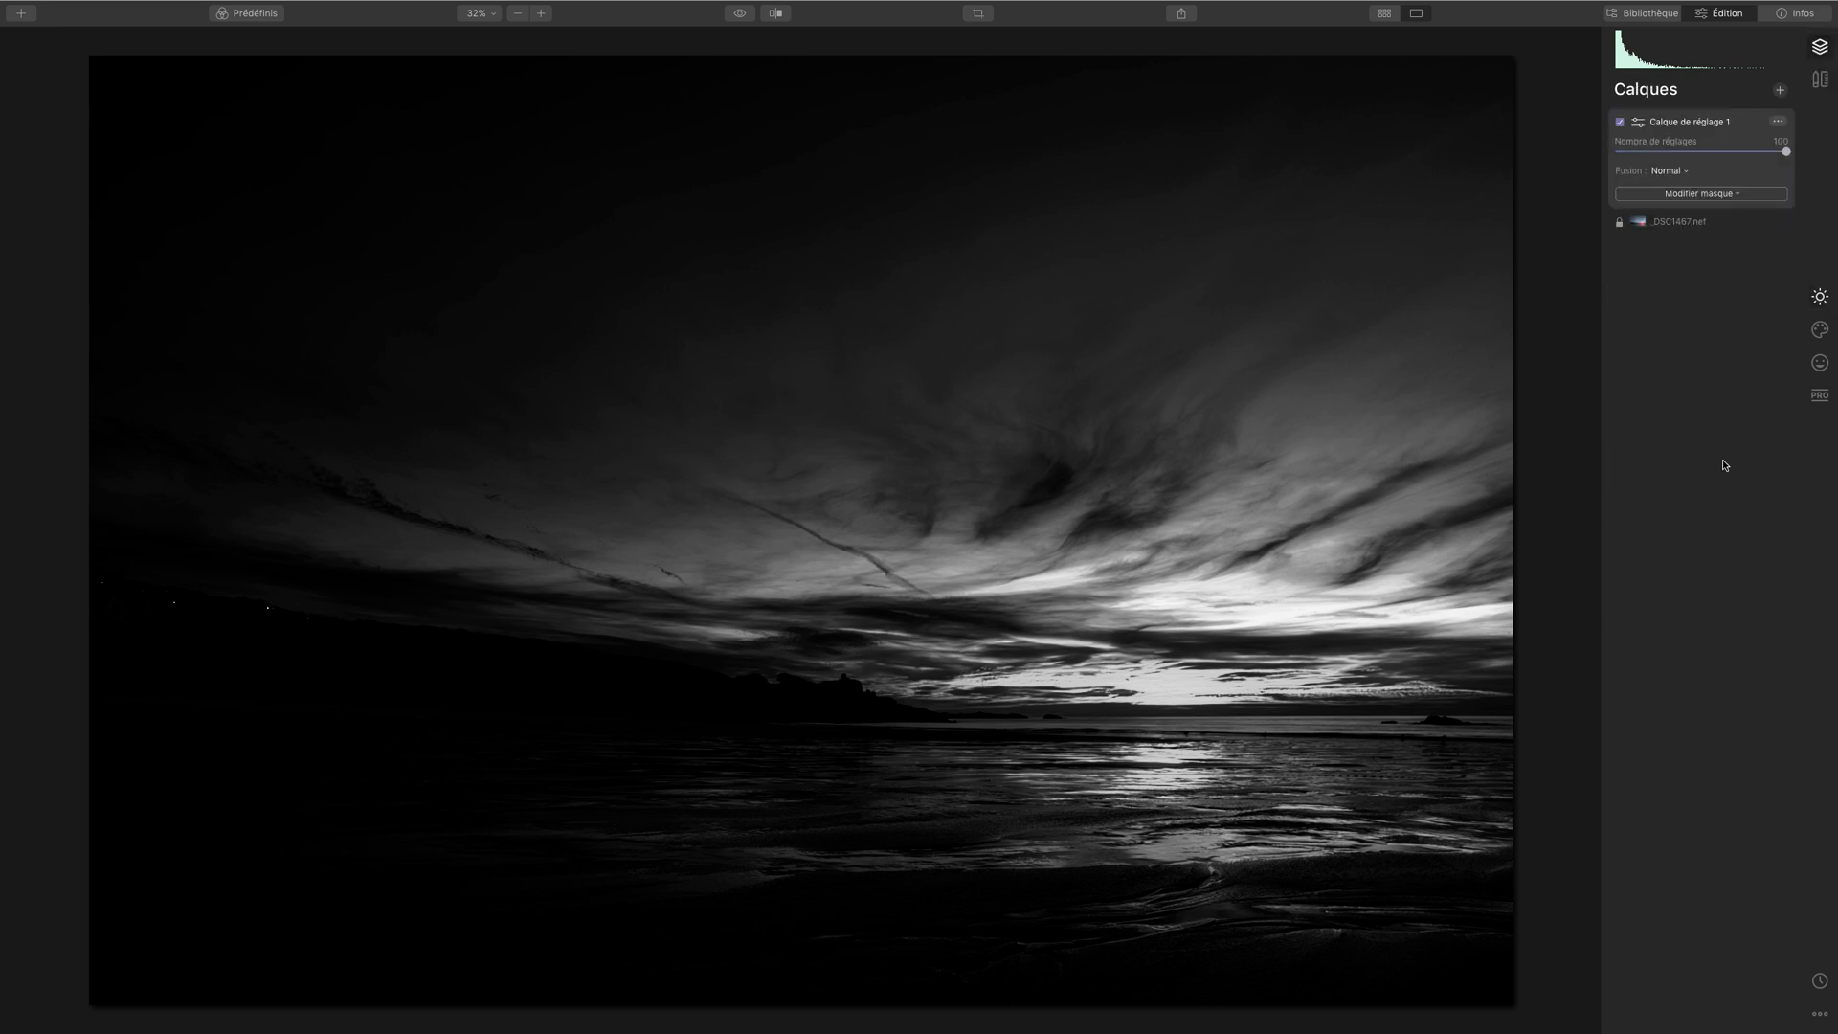
{"action": "left_click", "coordinate": [1700, 193]}
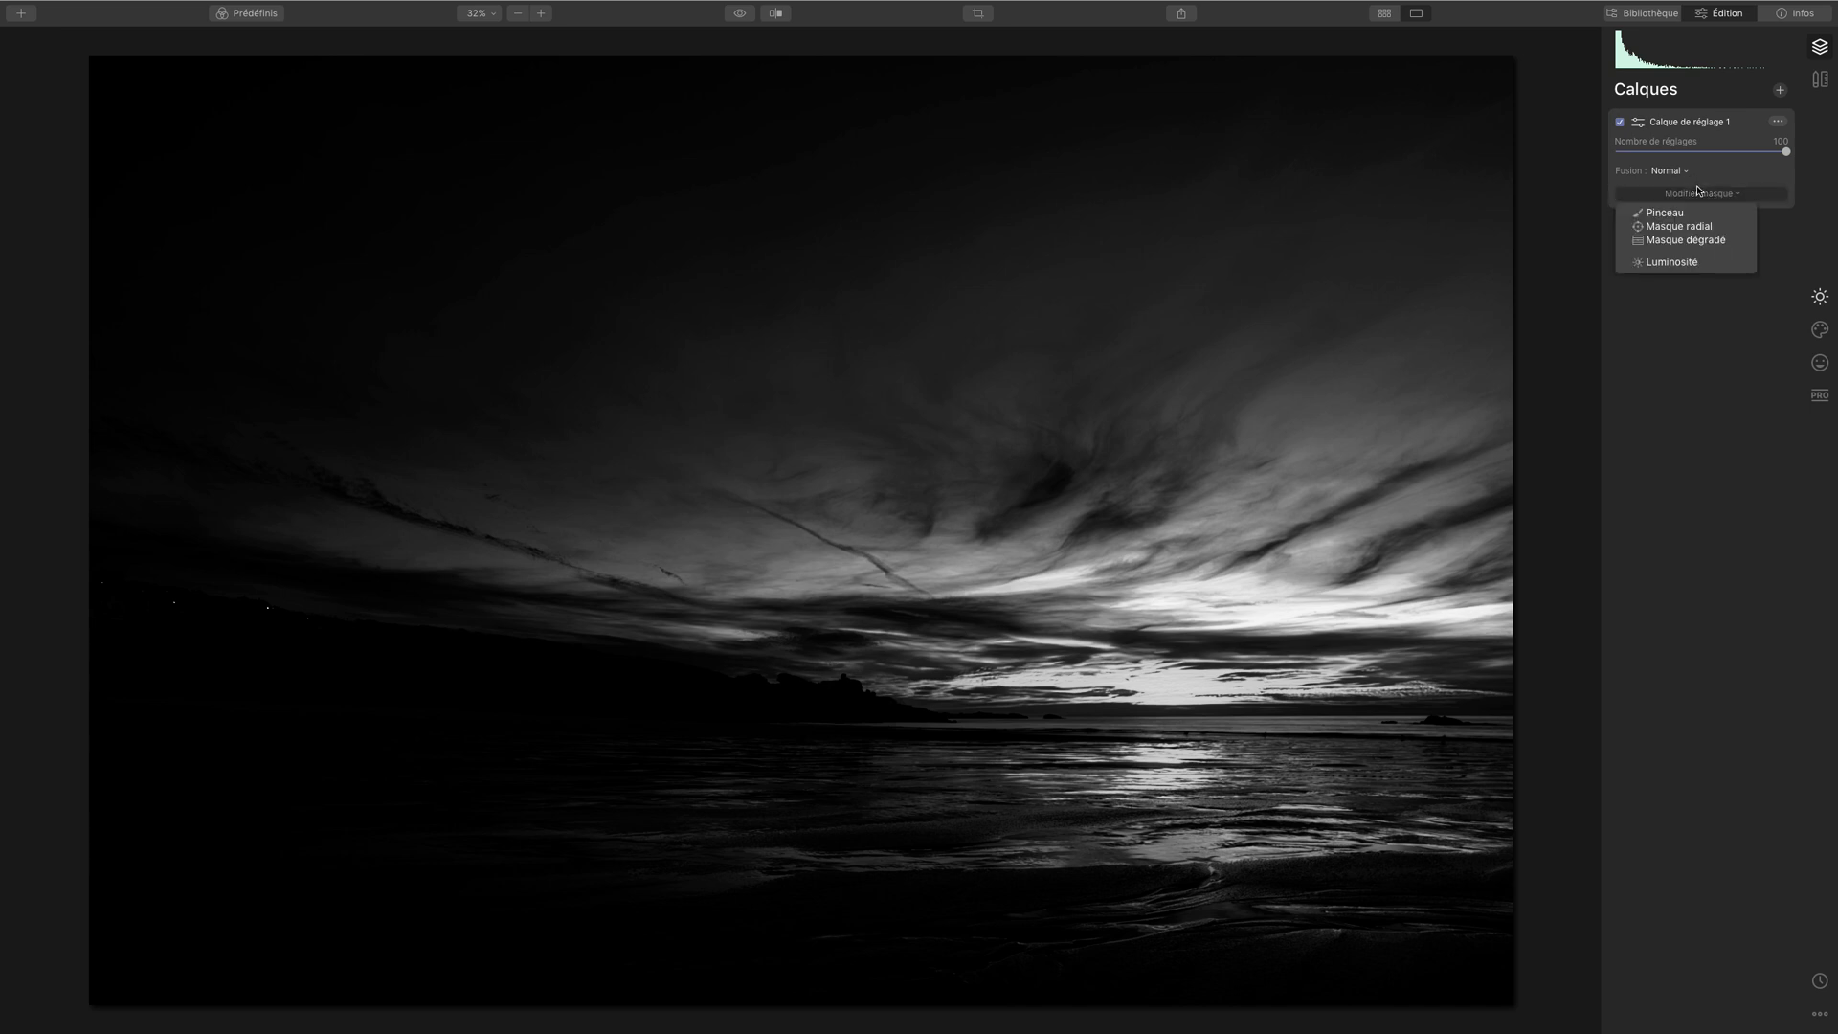
{"action": "left_click", "coordinate": [1690, 264]}
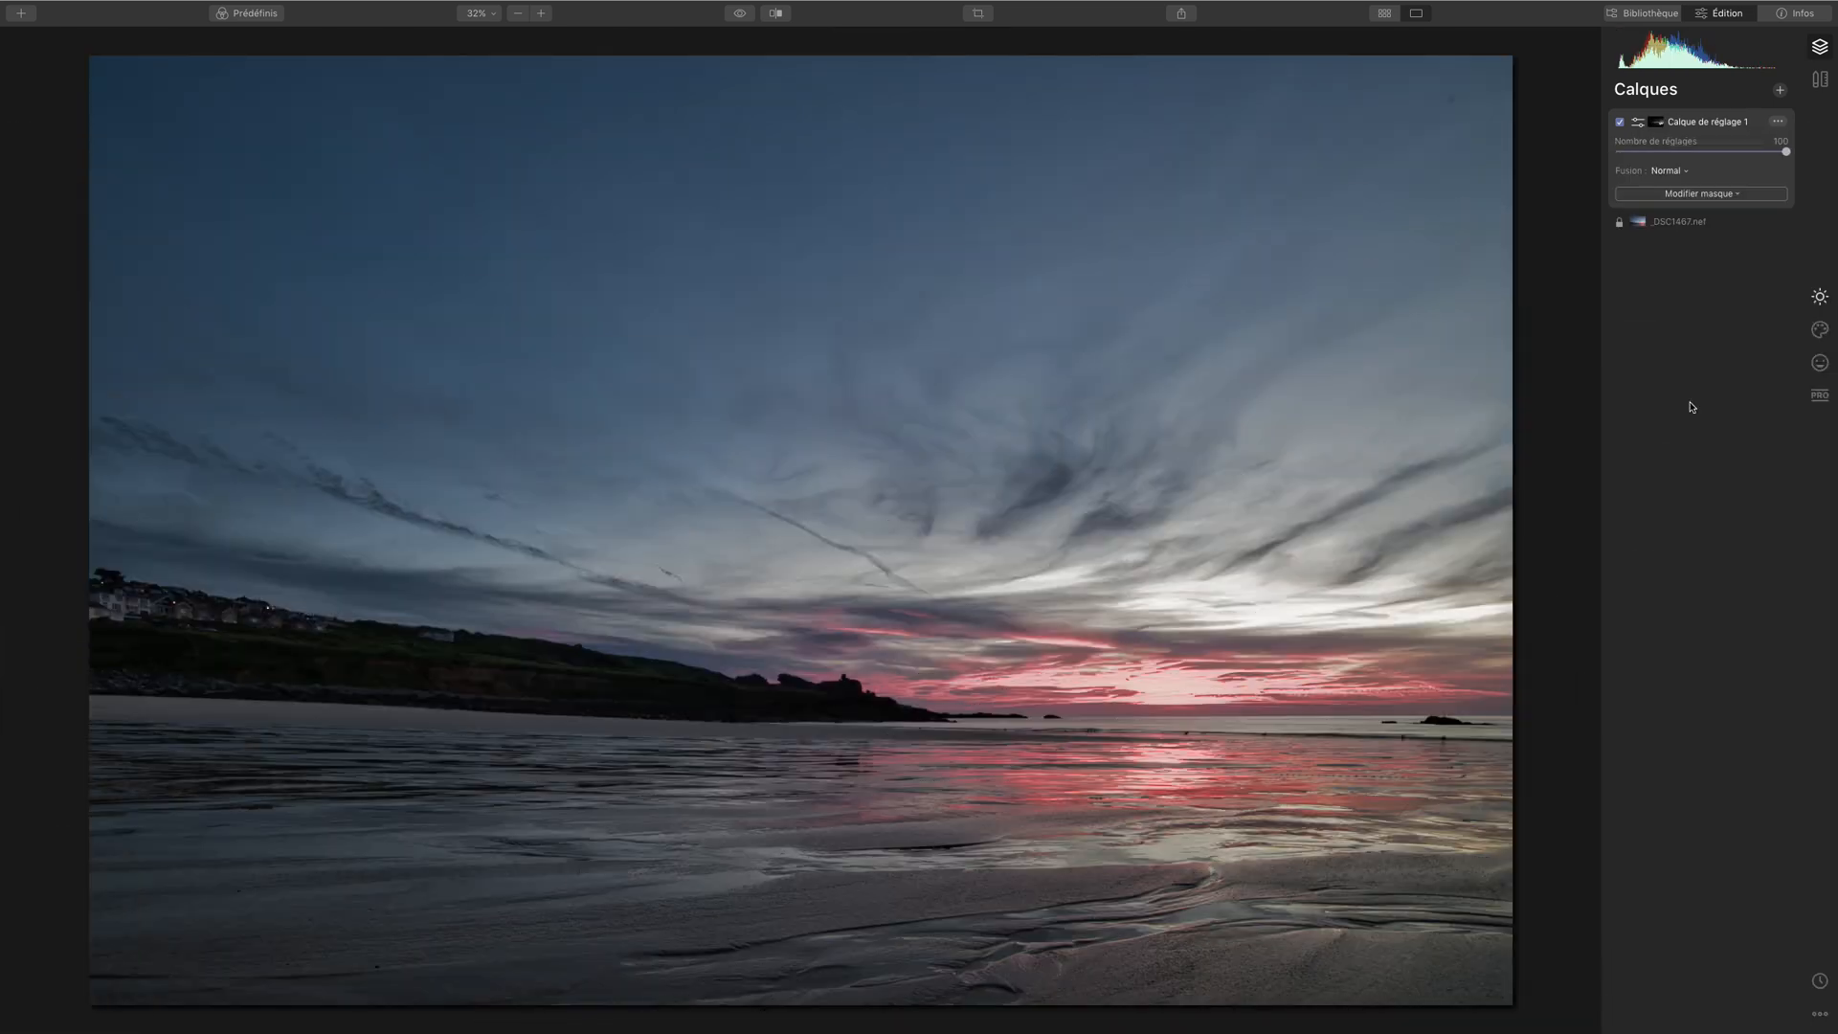
Step: Copy the luminosity mask of Calque de réglage 1, and delete that adjustment layer
{"action": "right_click", "coordinate": [1657, 125]}
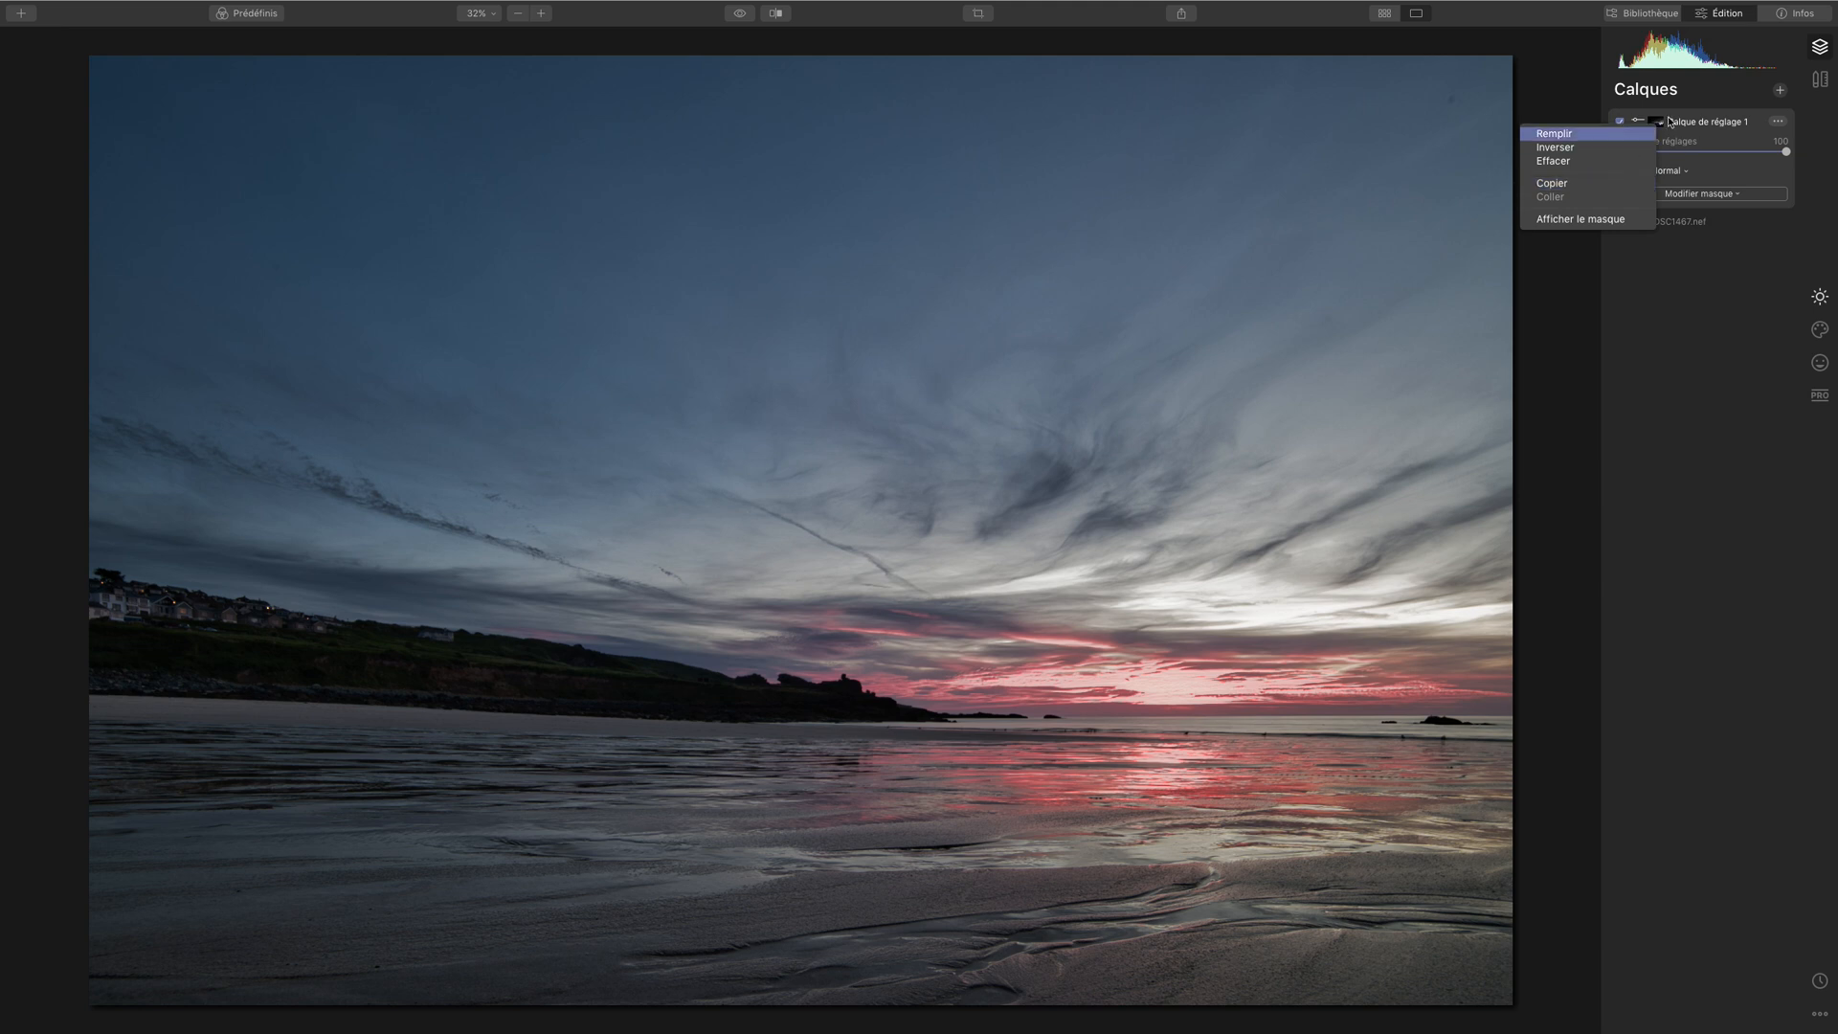
{"action": "left_click", "coordinate": [1696, 109]}
{"action": "right_click", "coordinate": [1657, 124]}
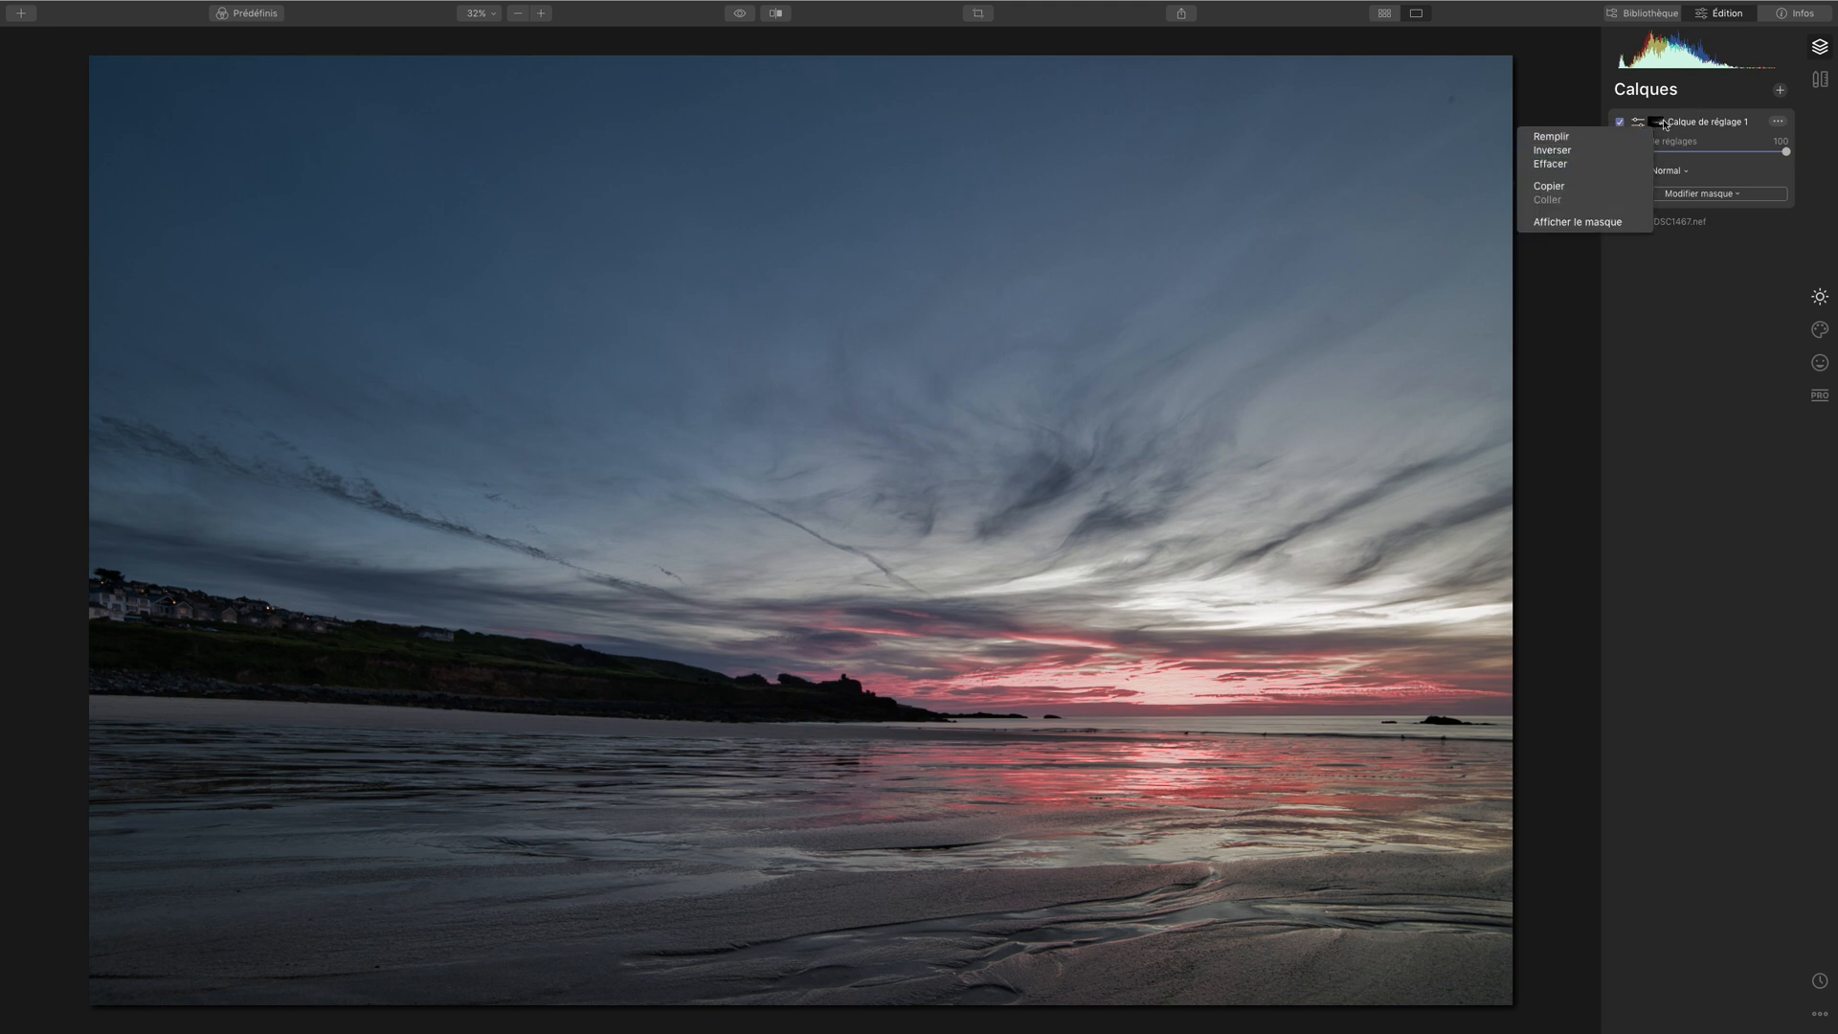
{"action": "left_click", "coordinate": [1665, 124]}
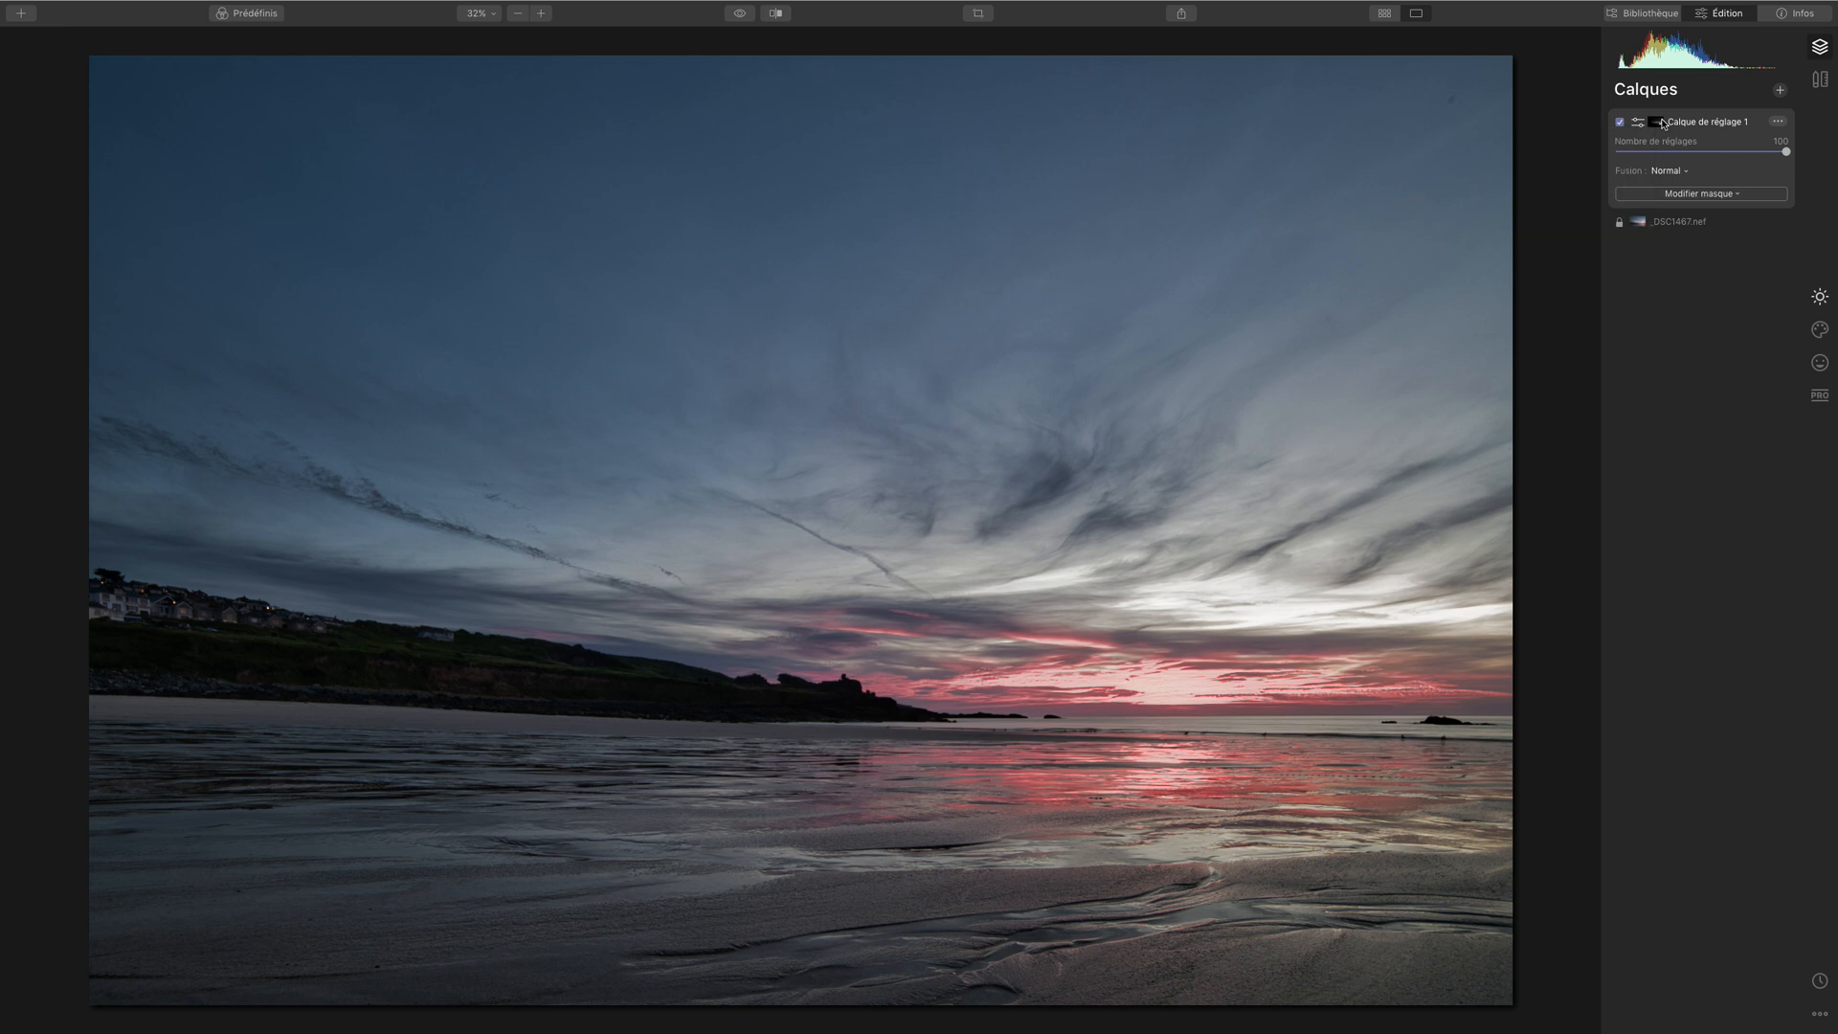
{"action": "left_click", "coordinate": [1772, 122]}
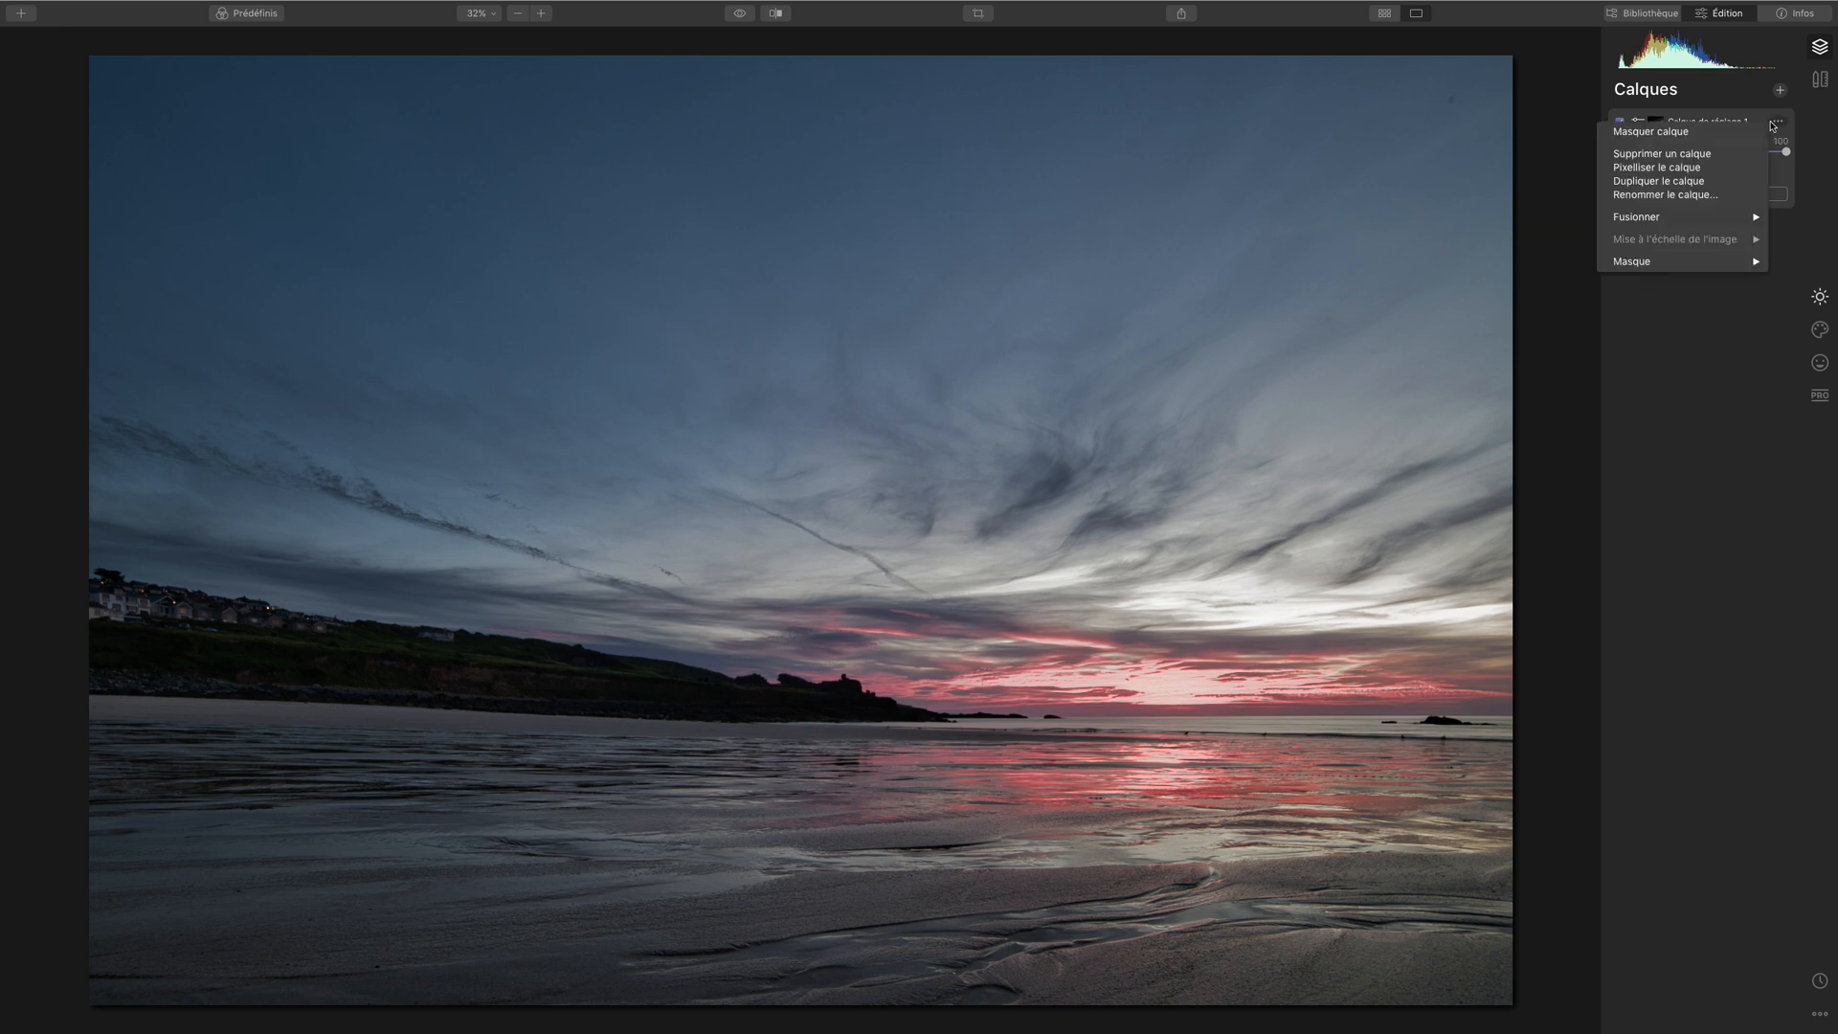
{"action": "mouse_move", "coordinate": [1677, 261]}
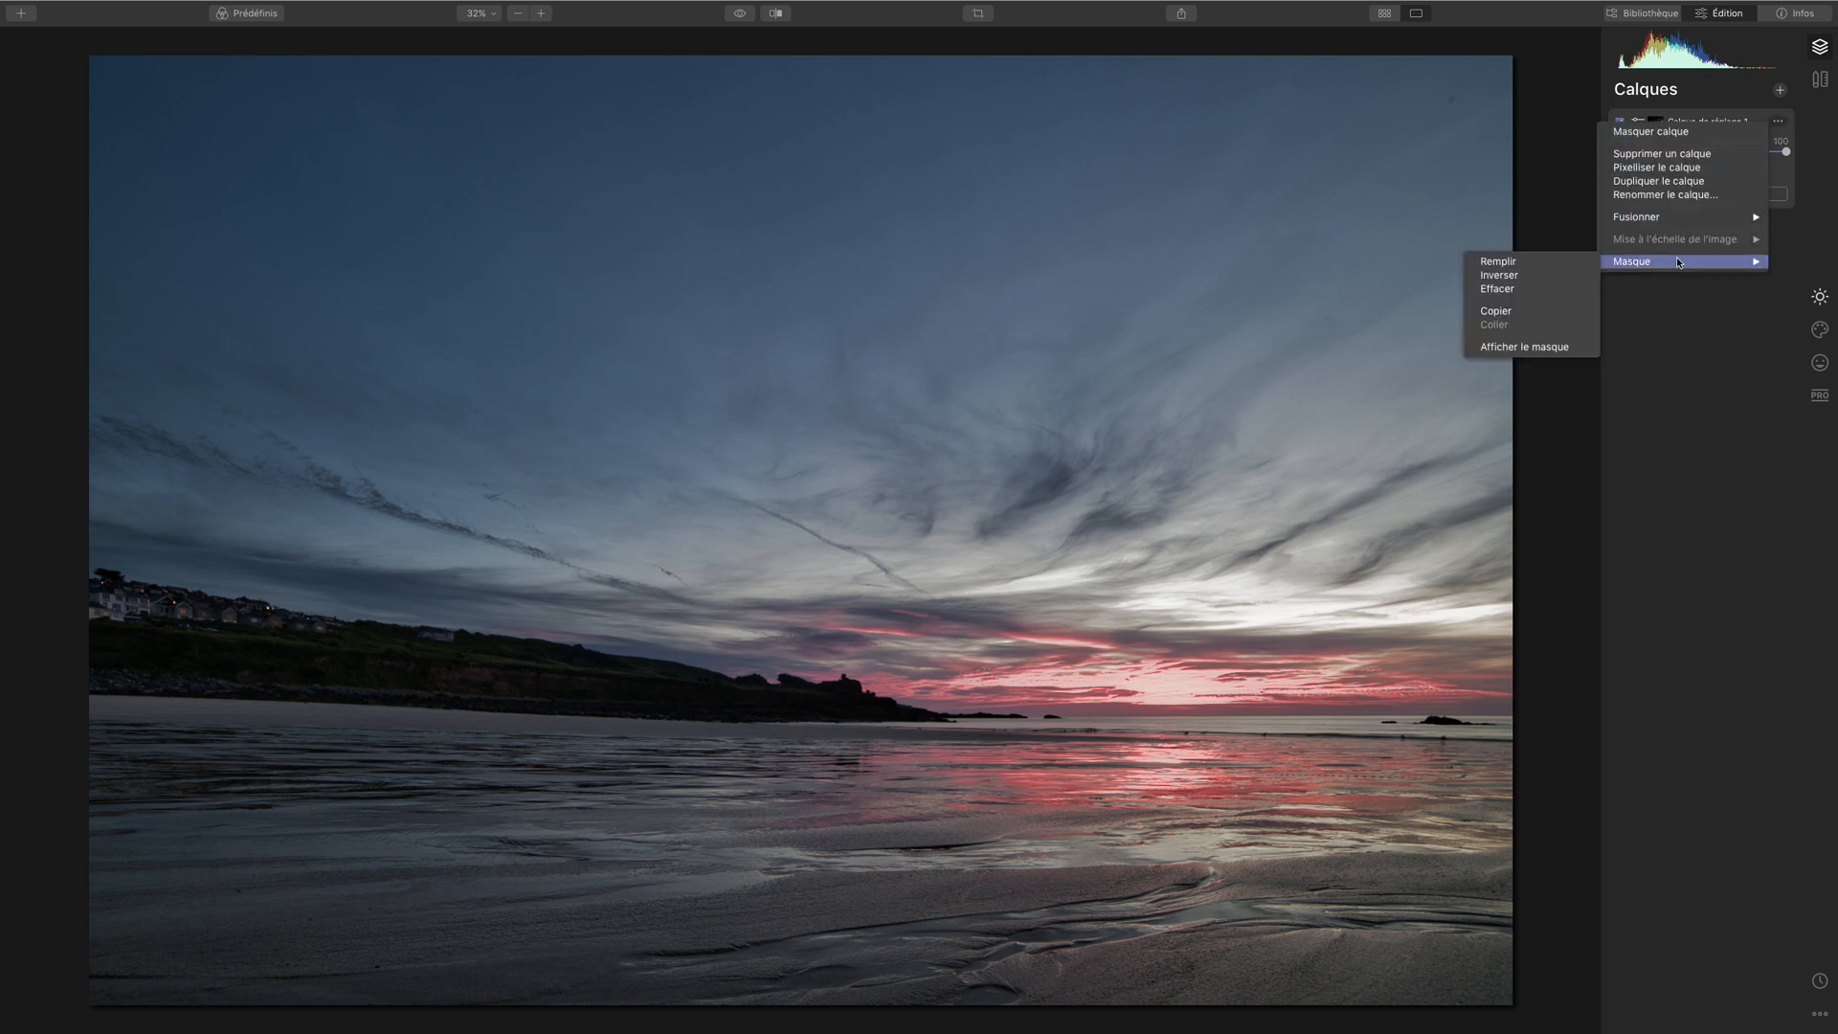
{"action": "left_click", "coordinate": [1545, 313]}
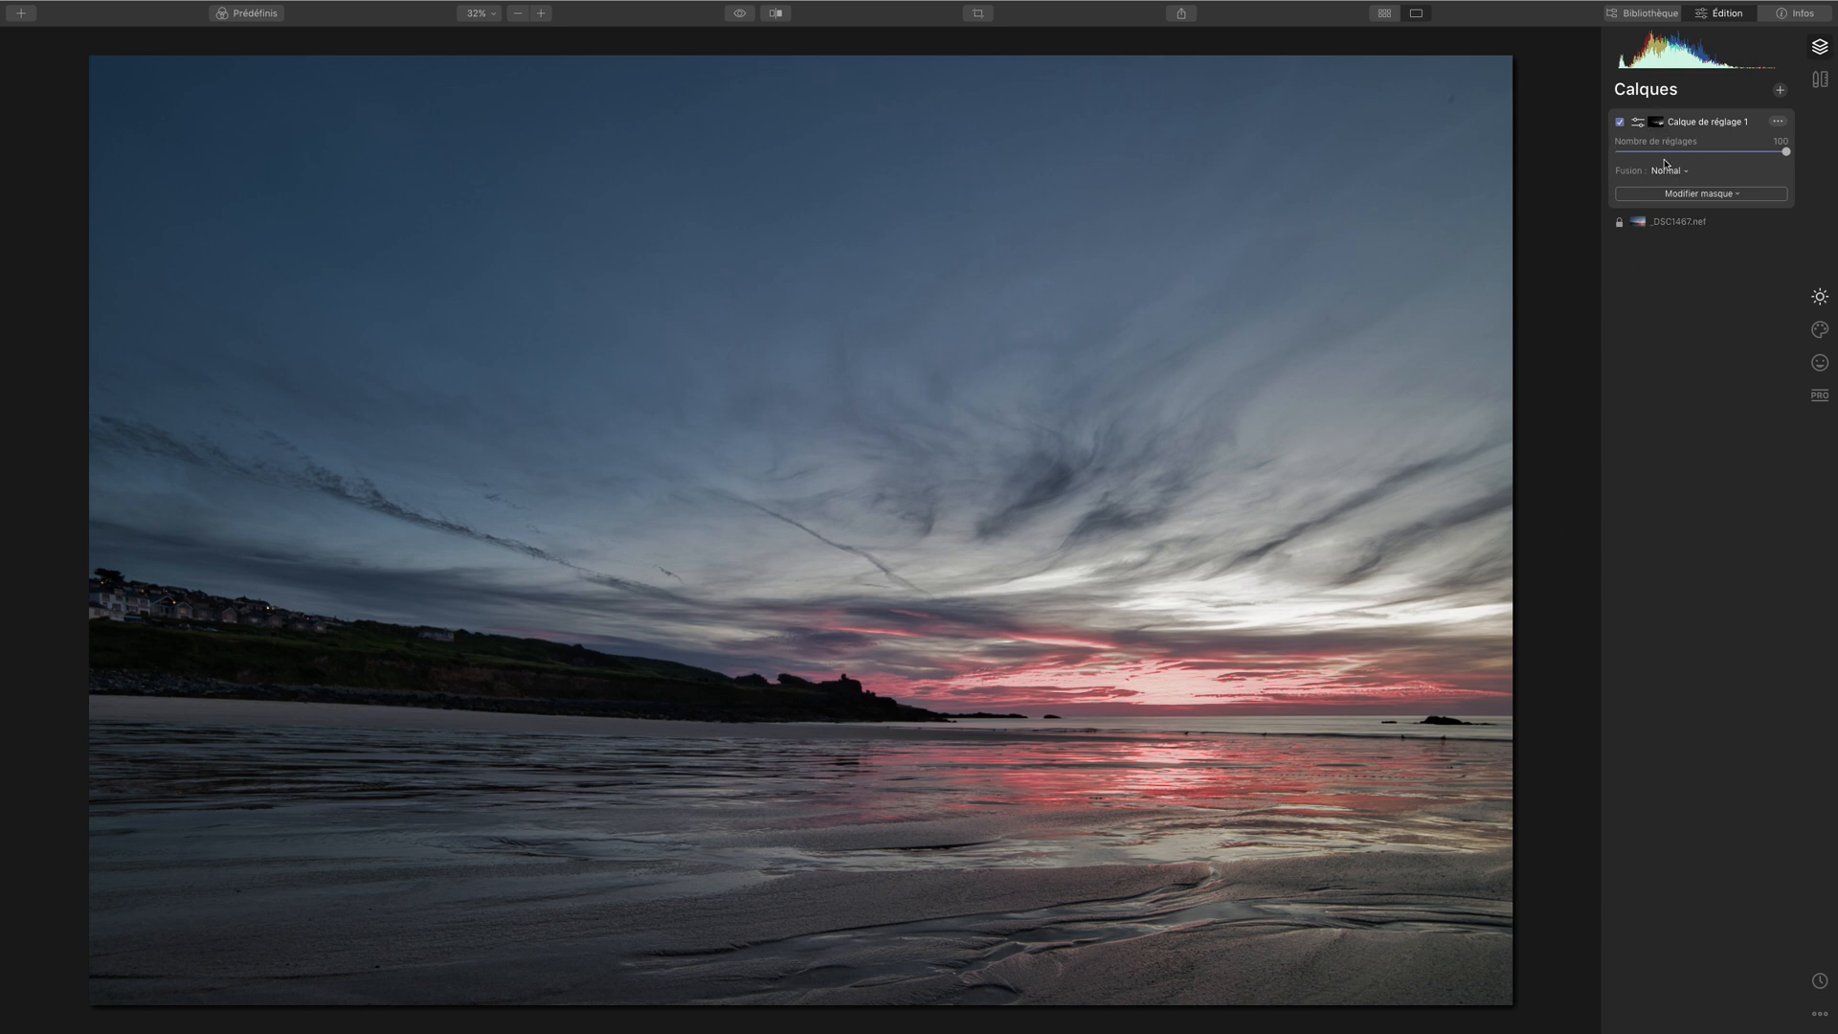
{"action": "left_click", "coordinate": [1786, 123]}
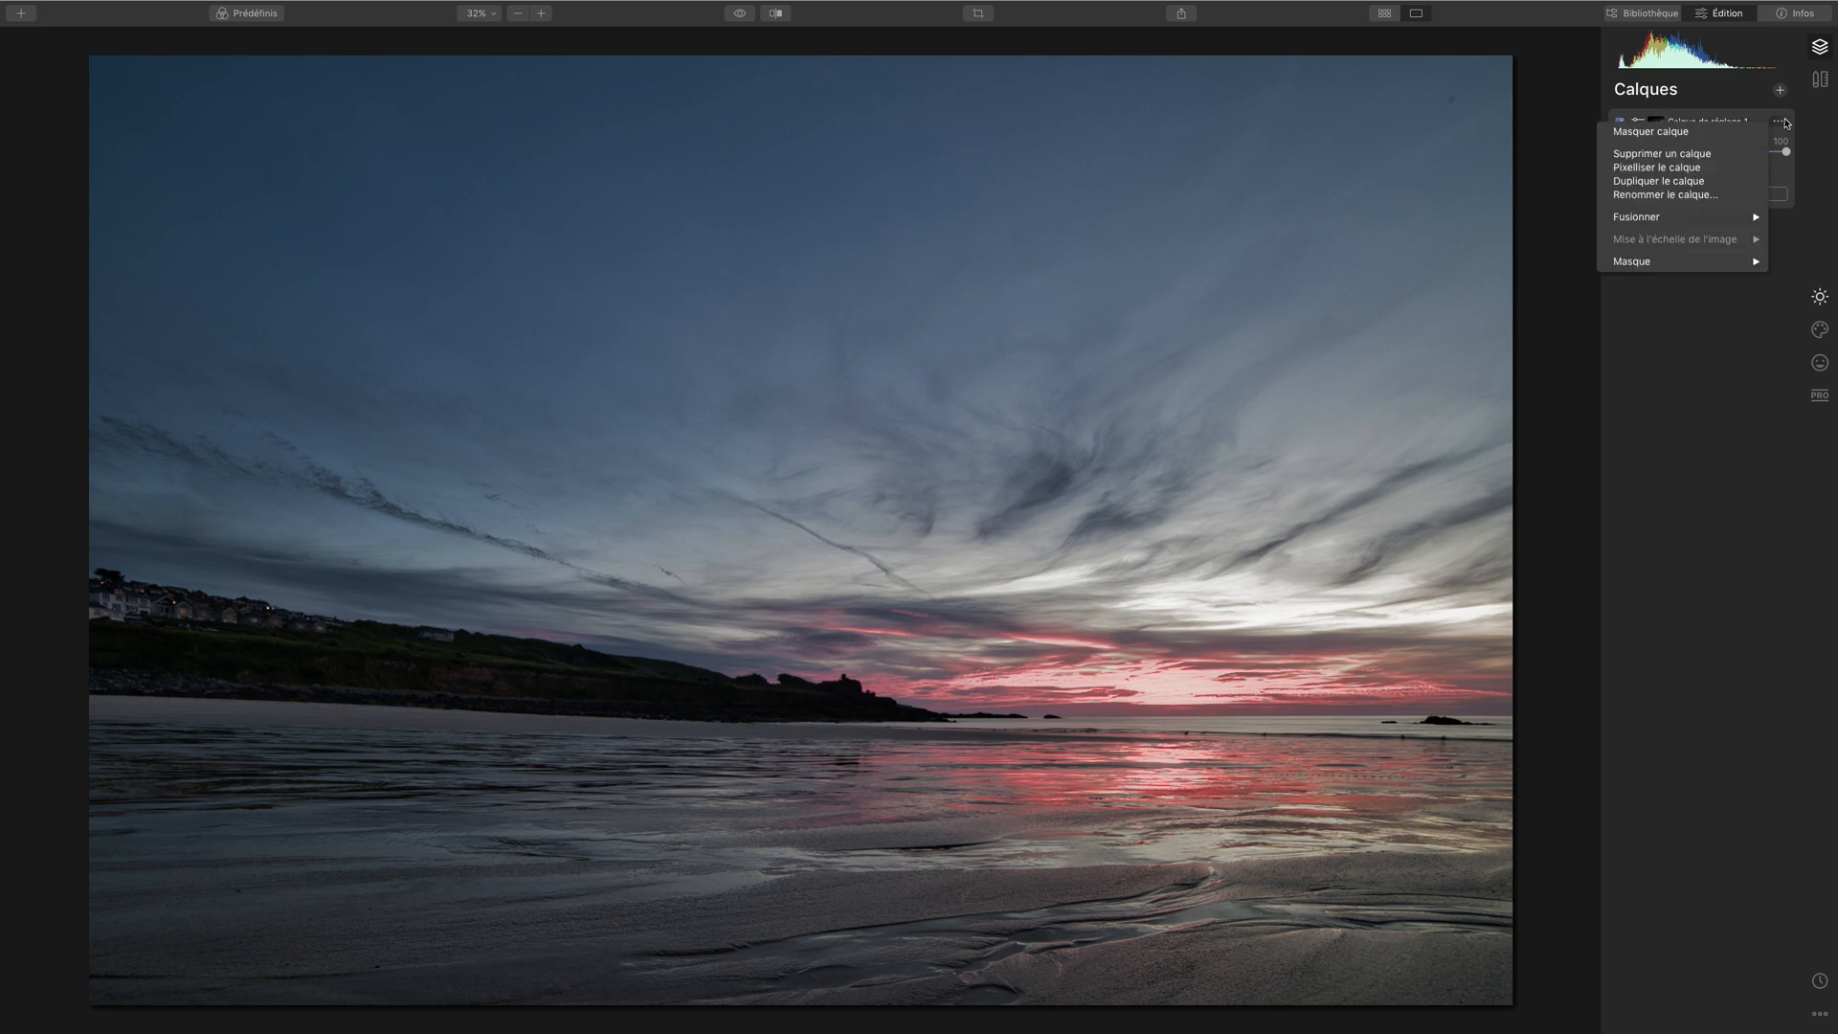
{"action": "left_click", "coordinate": [1730, 157]}
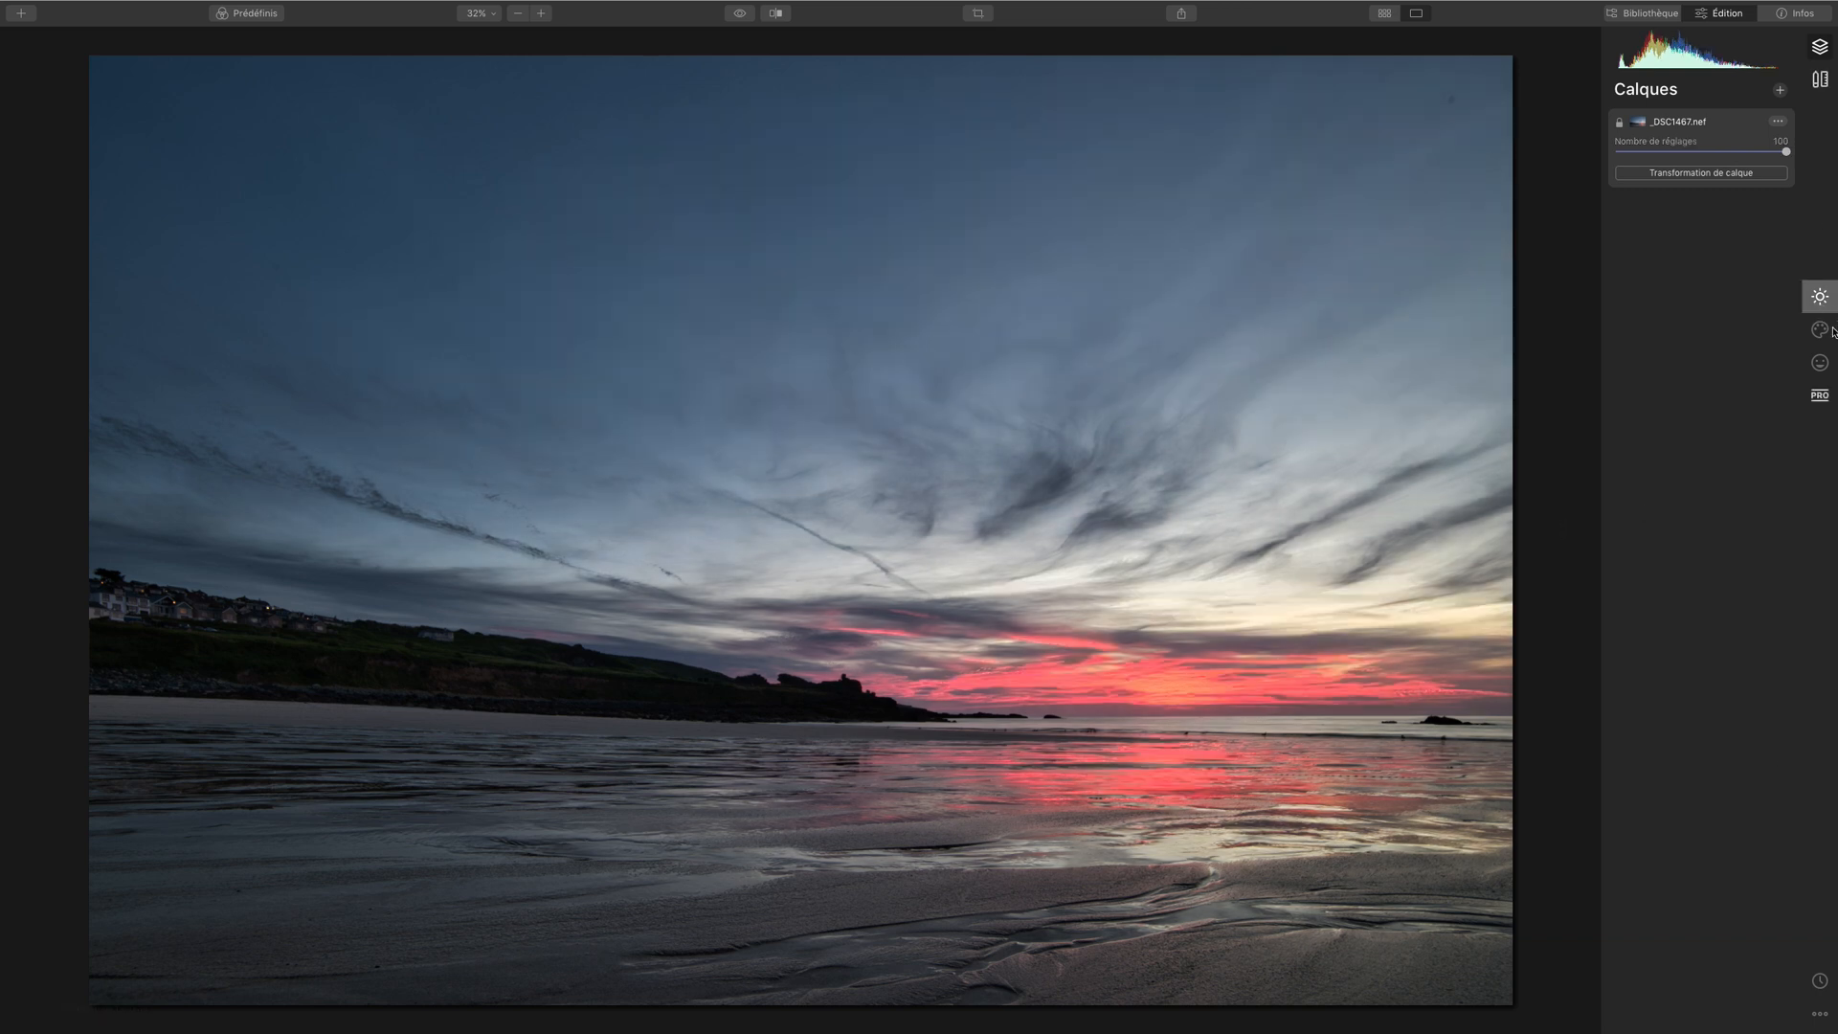
Step: Paste the copied luminosity mask into a brush mask on the Effet Orton filter, and set its Quantité to 100
{"action": "left_click", "coordinate": [1821, 363]}
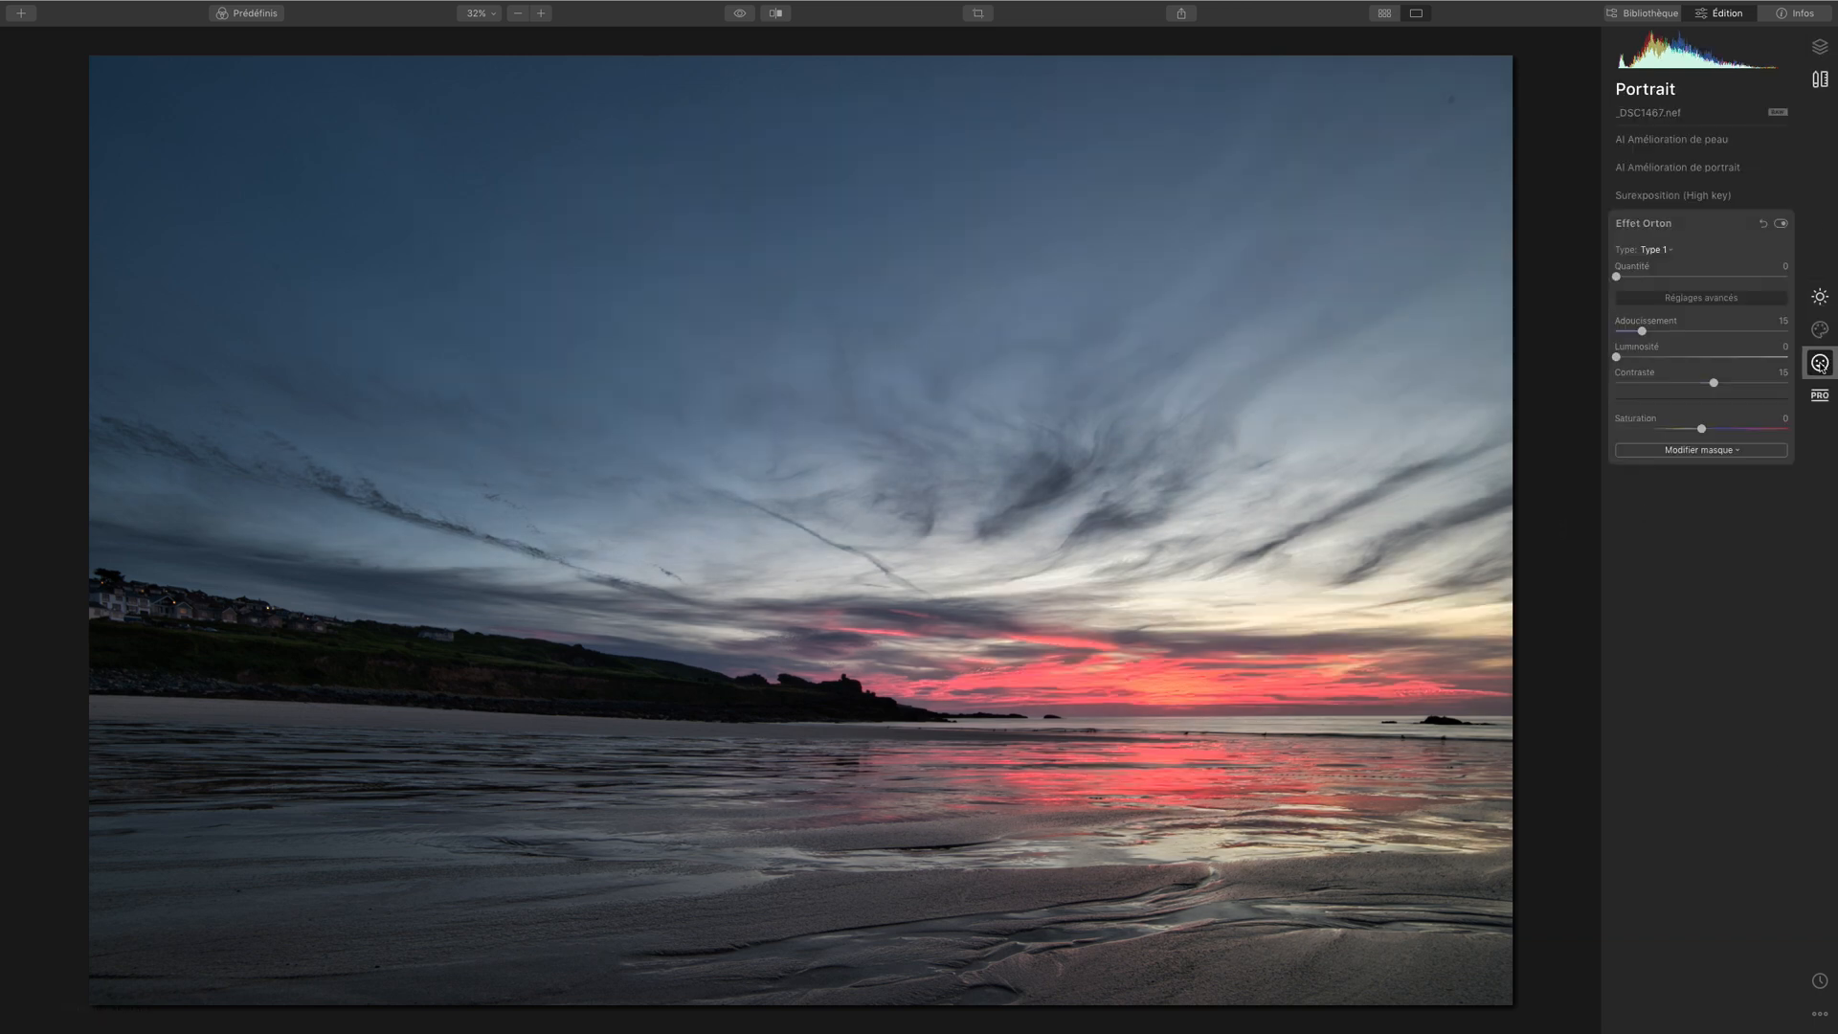
{"action": "left_click", "coordinate": [1704, 452]}
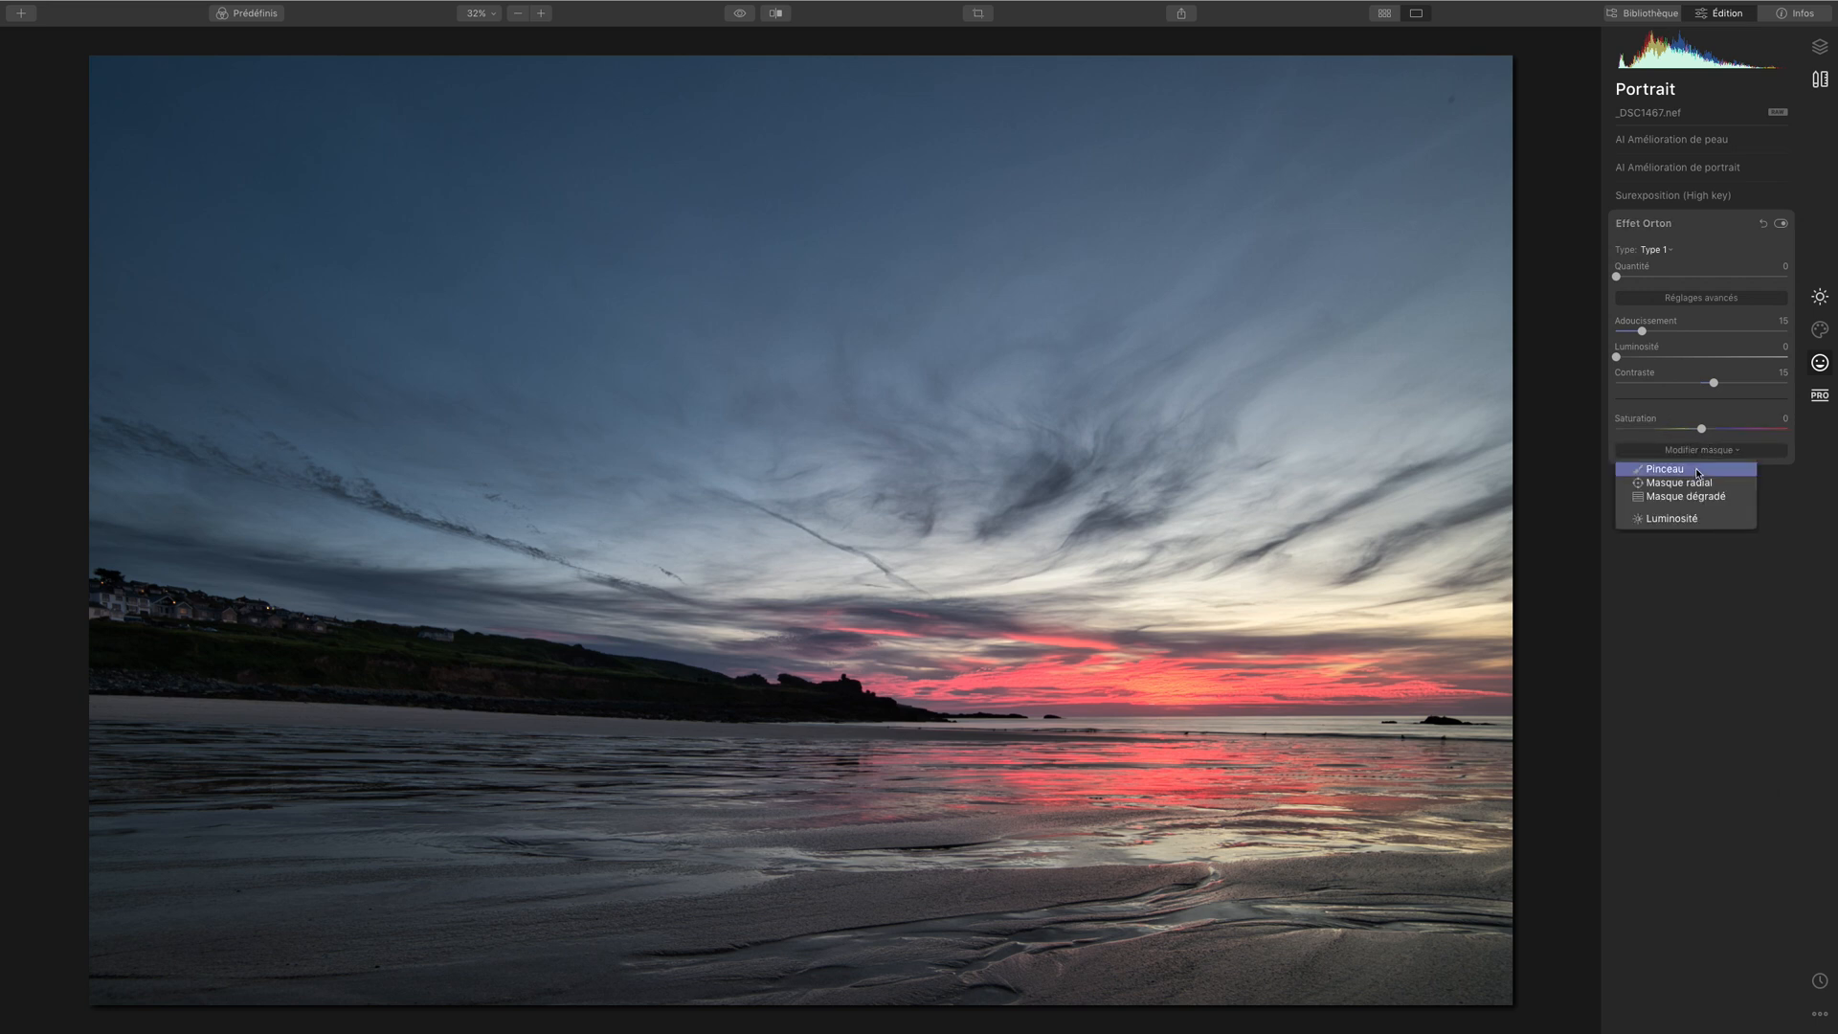
{"action": "left_click", "coordinate": [1695, 470]}
{"action": "mouse_move", "coordinate": [1061, 638]}
{"action": "left_mouse_down"}
{"action": "mouse_move", "coordinate": [986, 645]}
{"action": "mouse_move", "coordinate": [1197, 692]}
{"action": "left_mouse_up"}
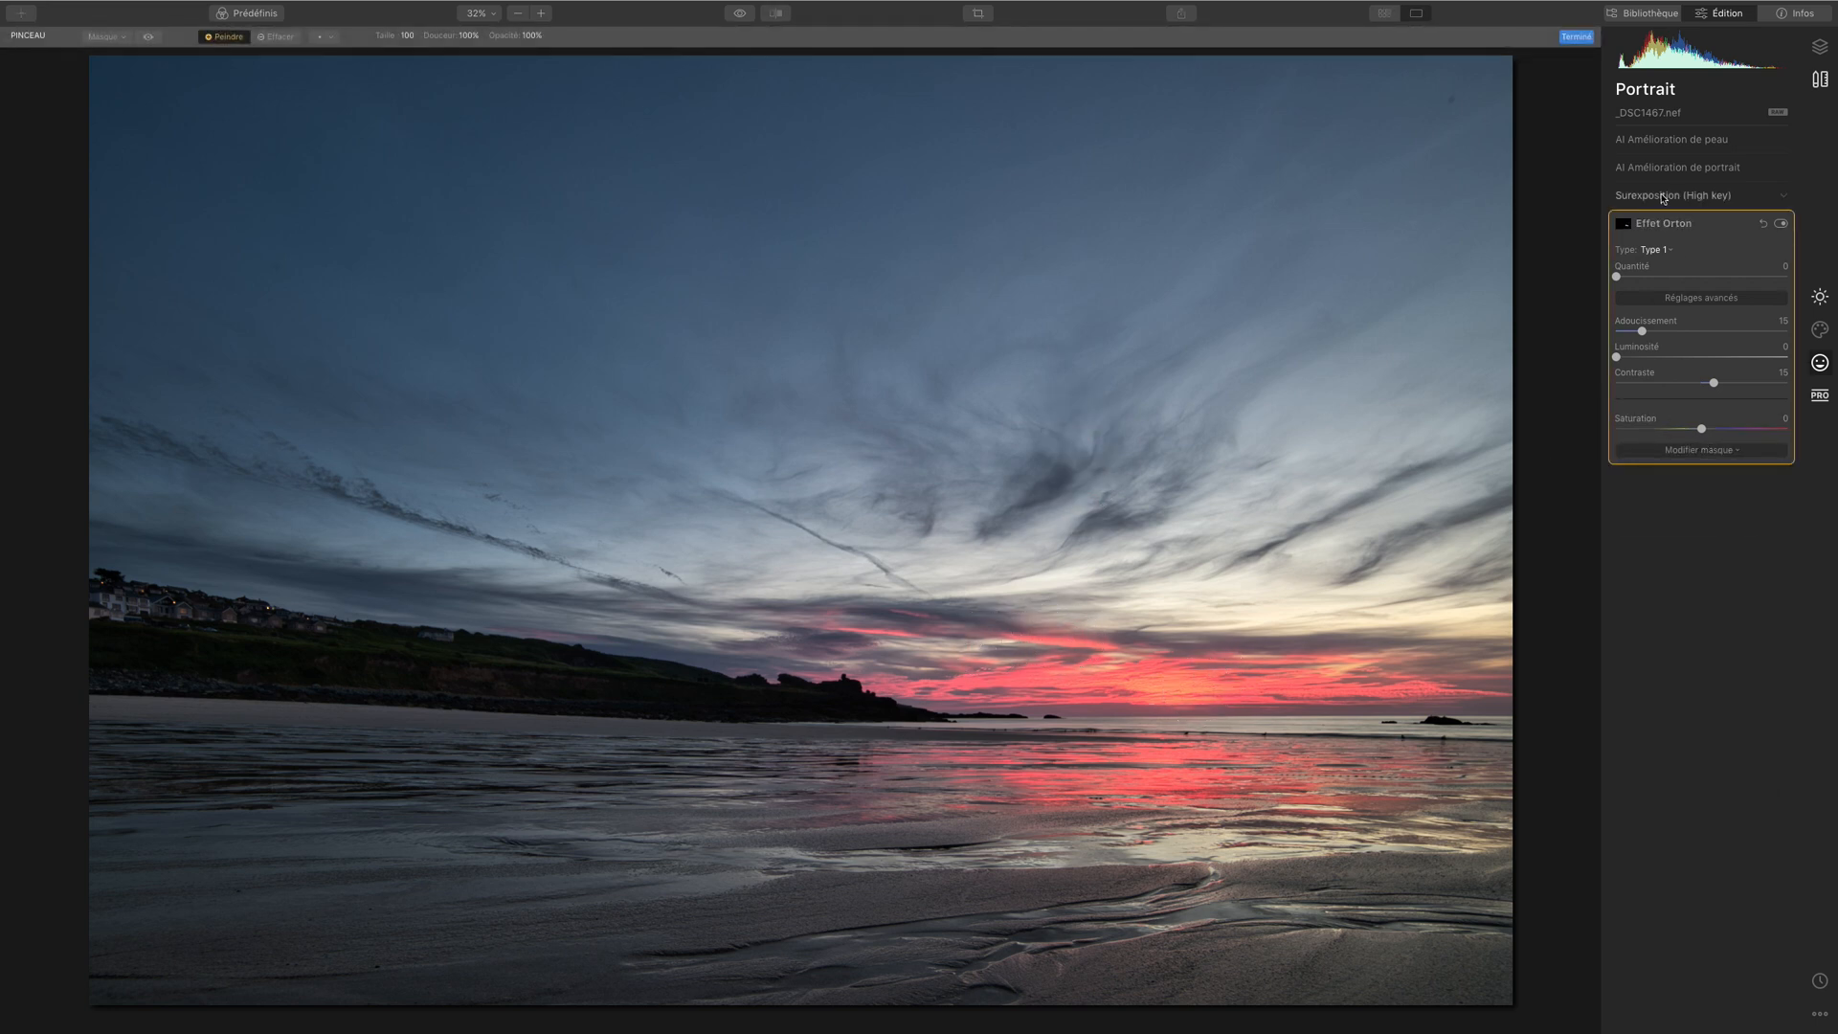
{"action": "left_click", "coordinate": [1625, 230]}
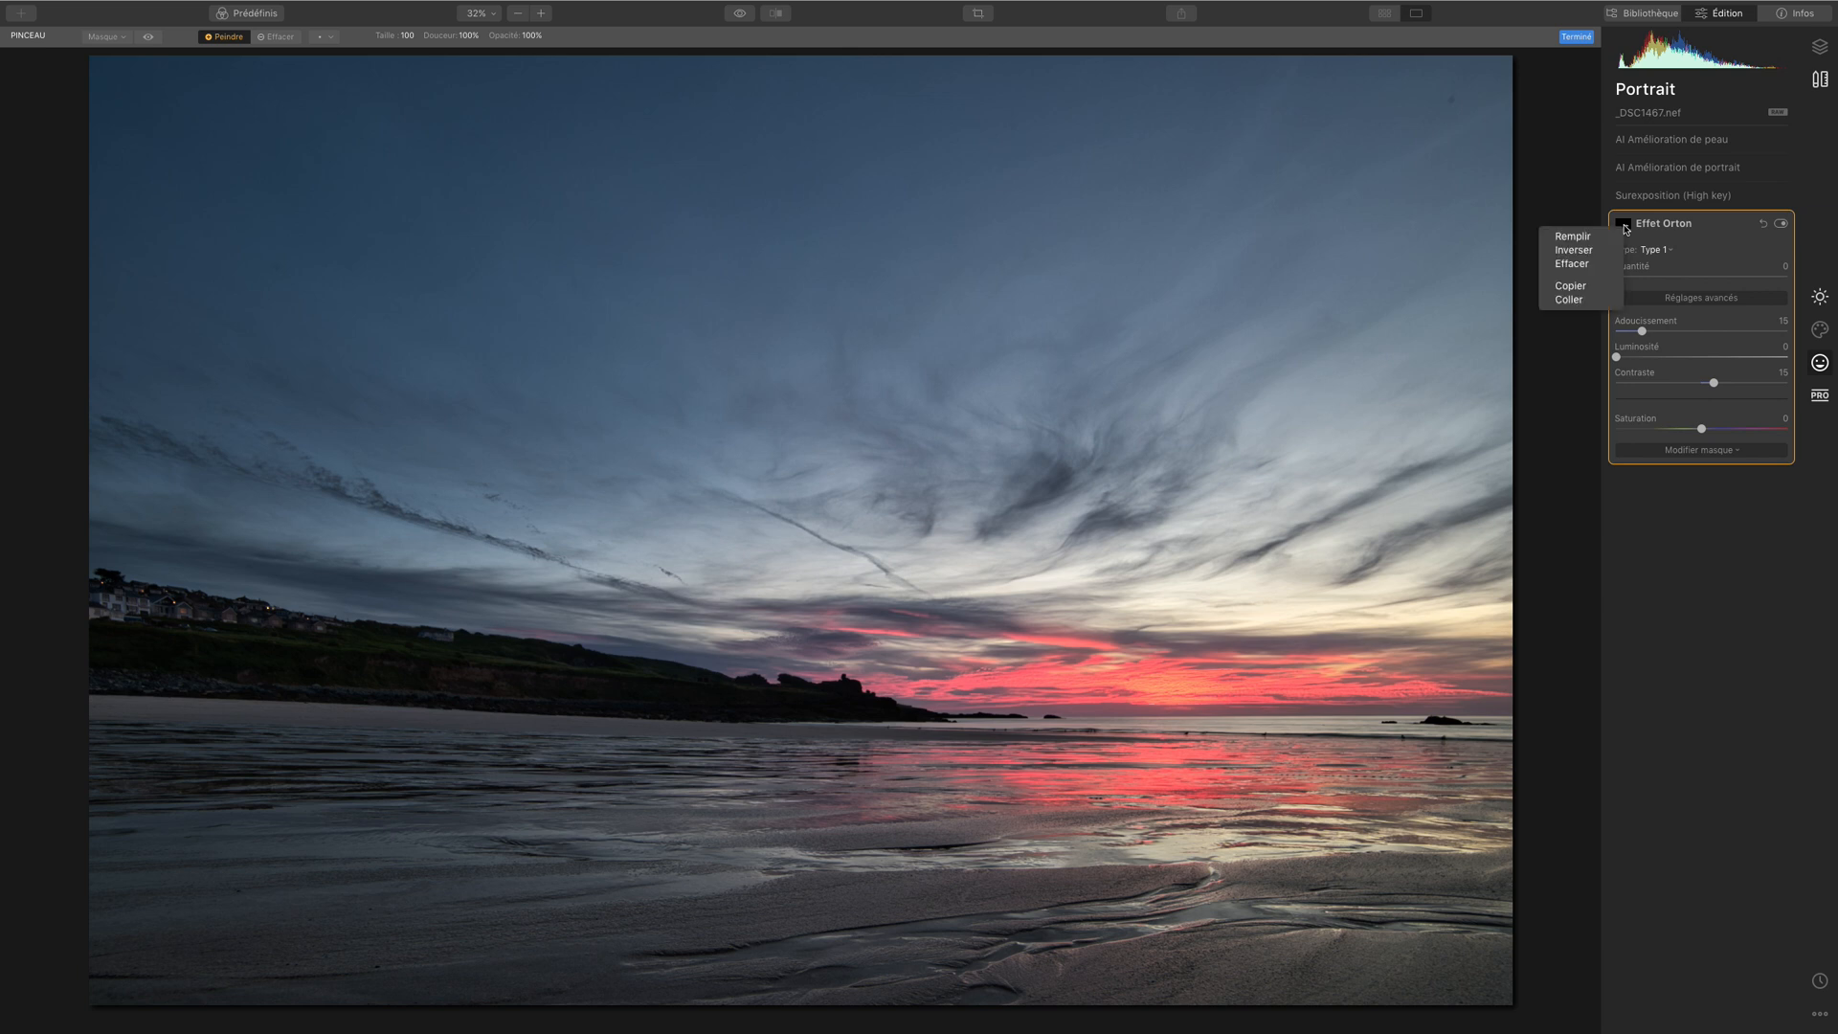
{"action": "left_click", "coordinate": [1580, 302]}
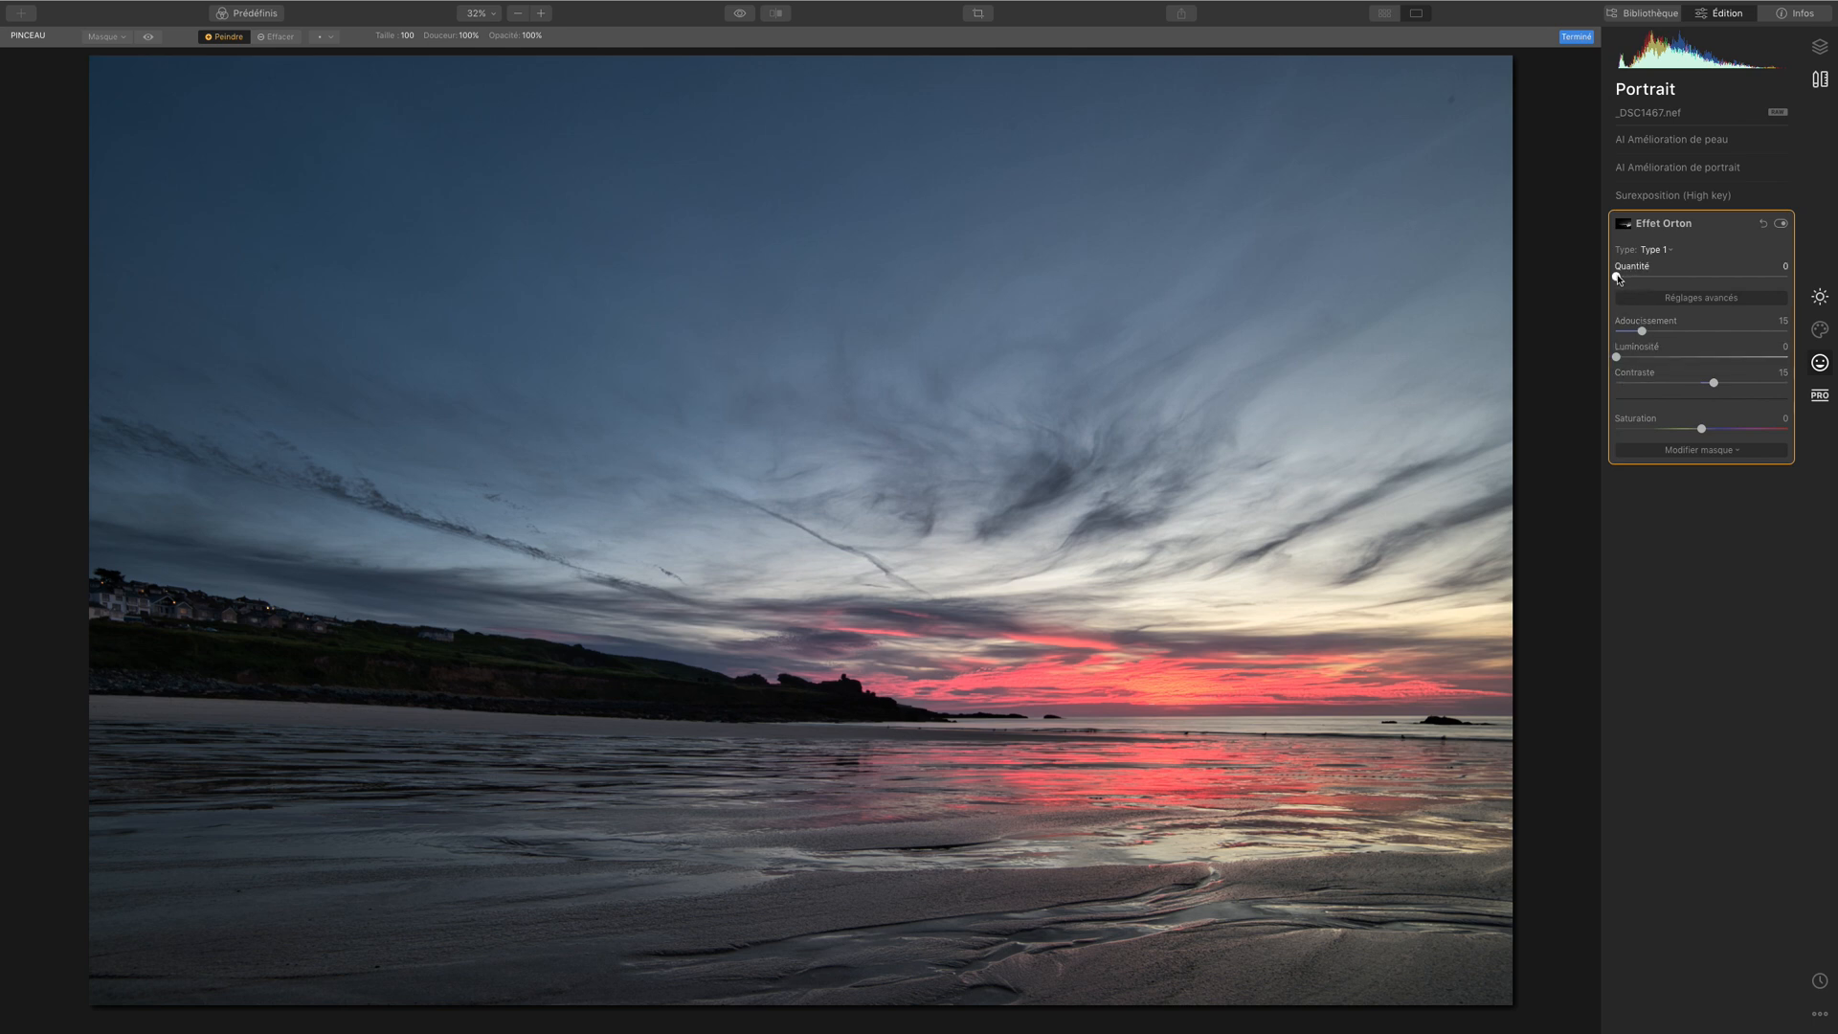
{"action": "left_click_drag", "start_coordinate": [1618, 278], "coordinate": [1804, 294]}
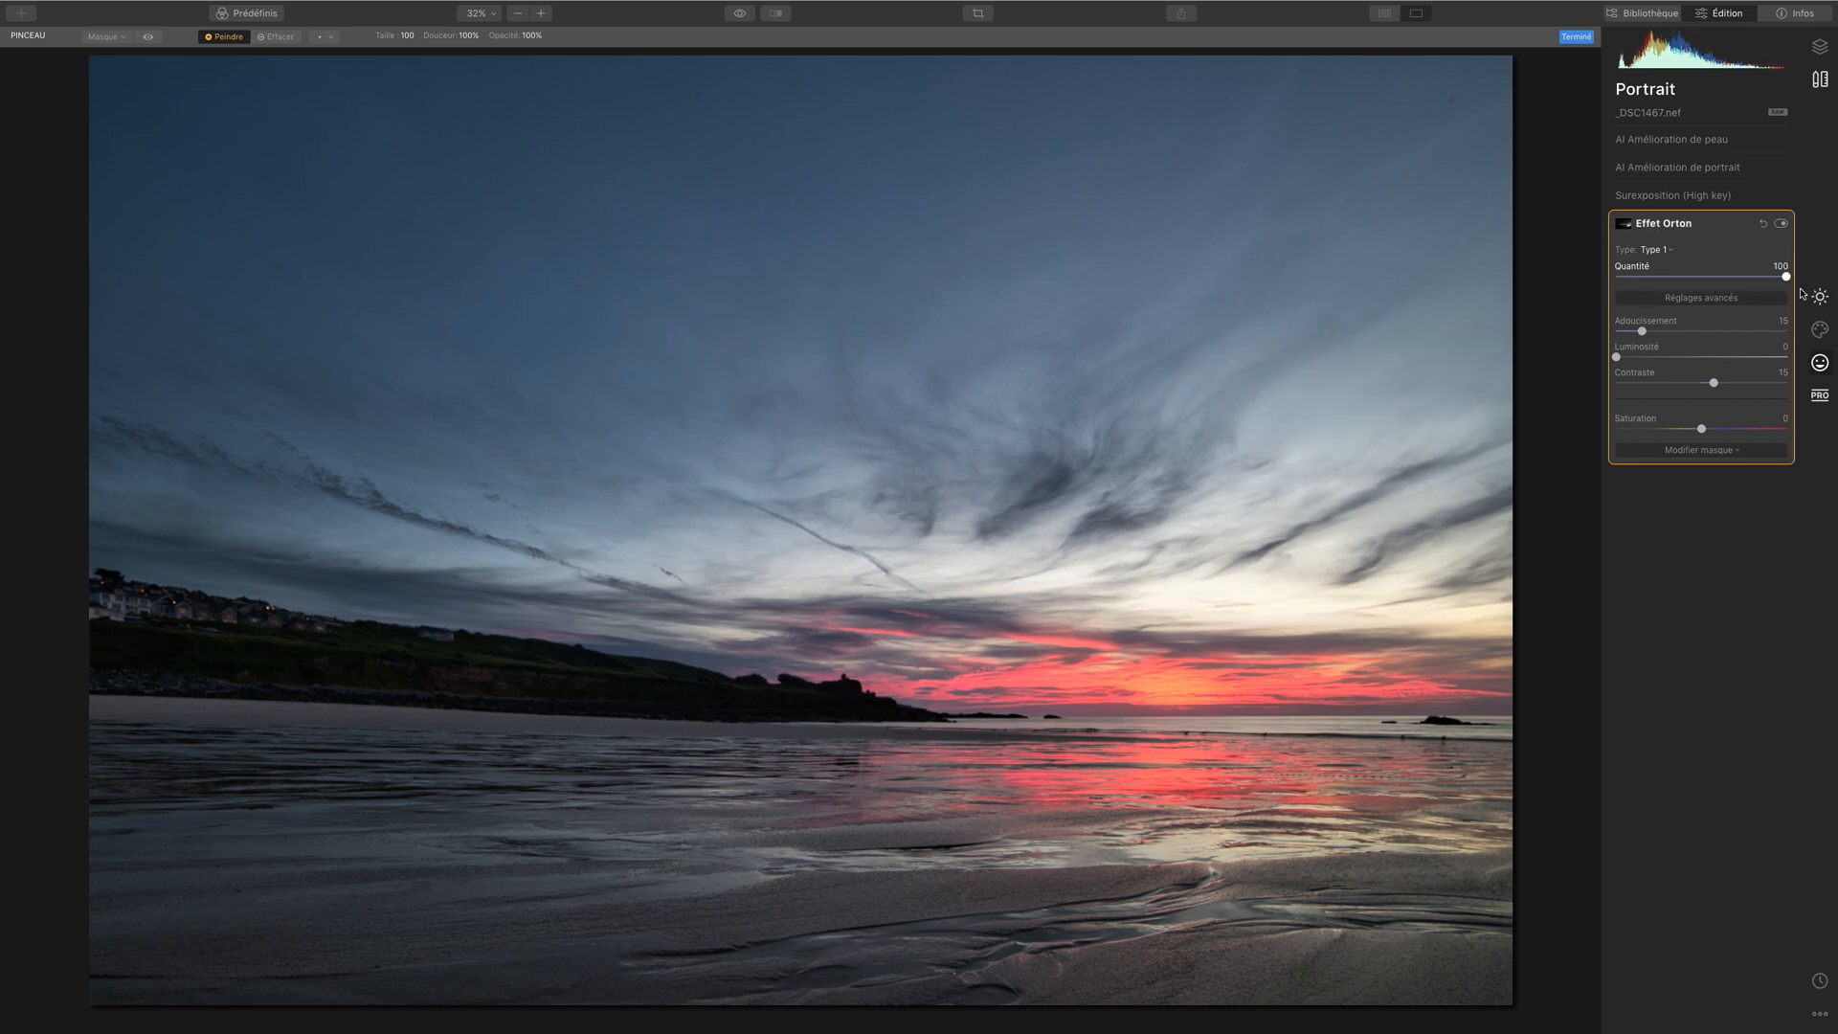
Step: Reopen the Effet Orton mask with the brush and check its coverage by showing and hiding the mask overlay
{"action": "left_click", "coordinate": [1727, 451]}
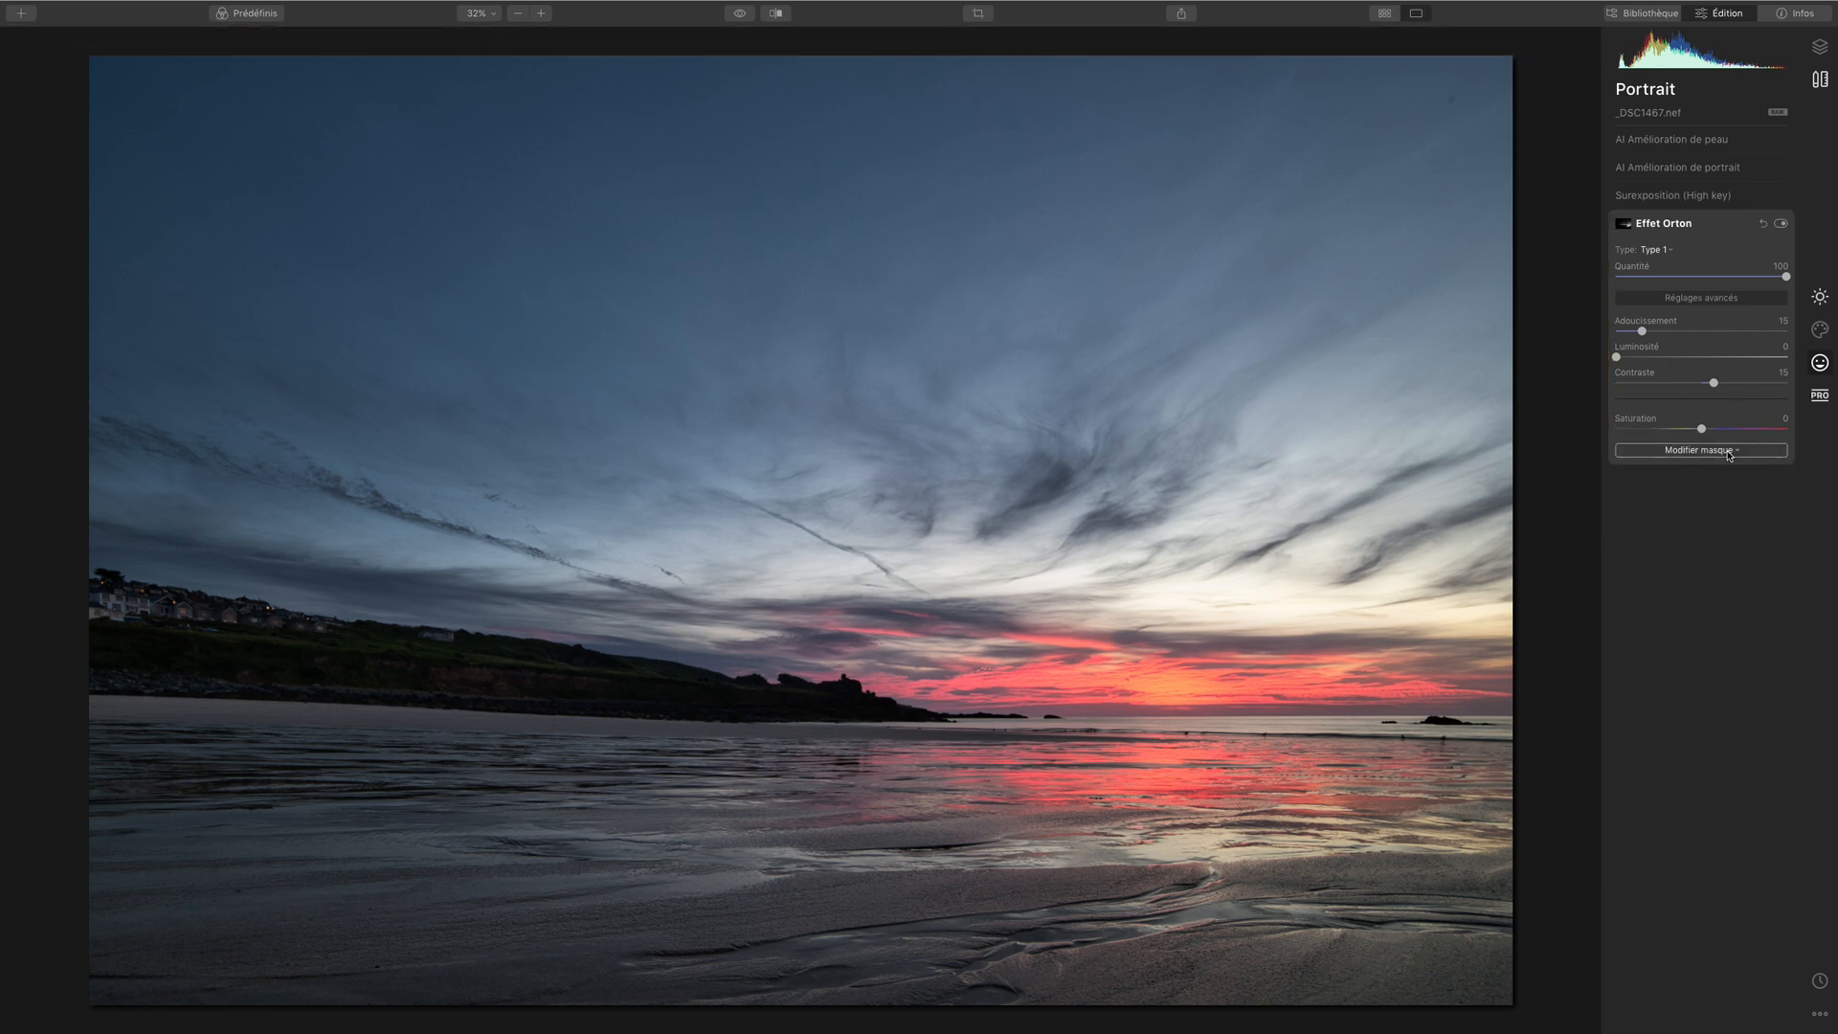
{"action": "left_click", "coordinate": [1730, 453]}
{"action": "key", "text": "Return"}
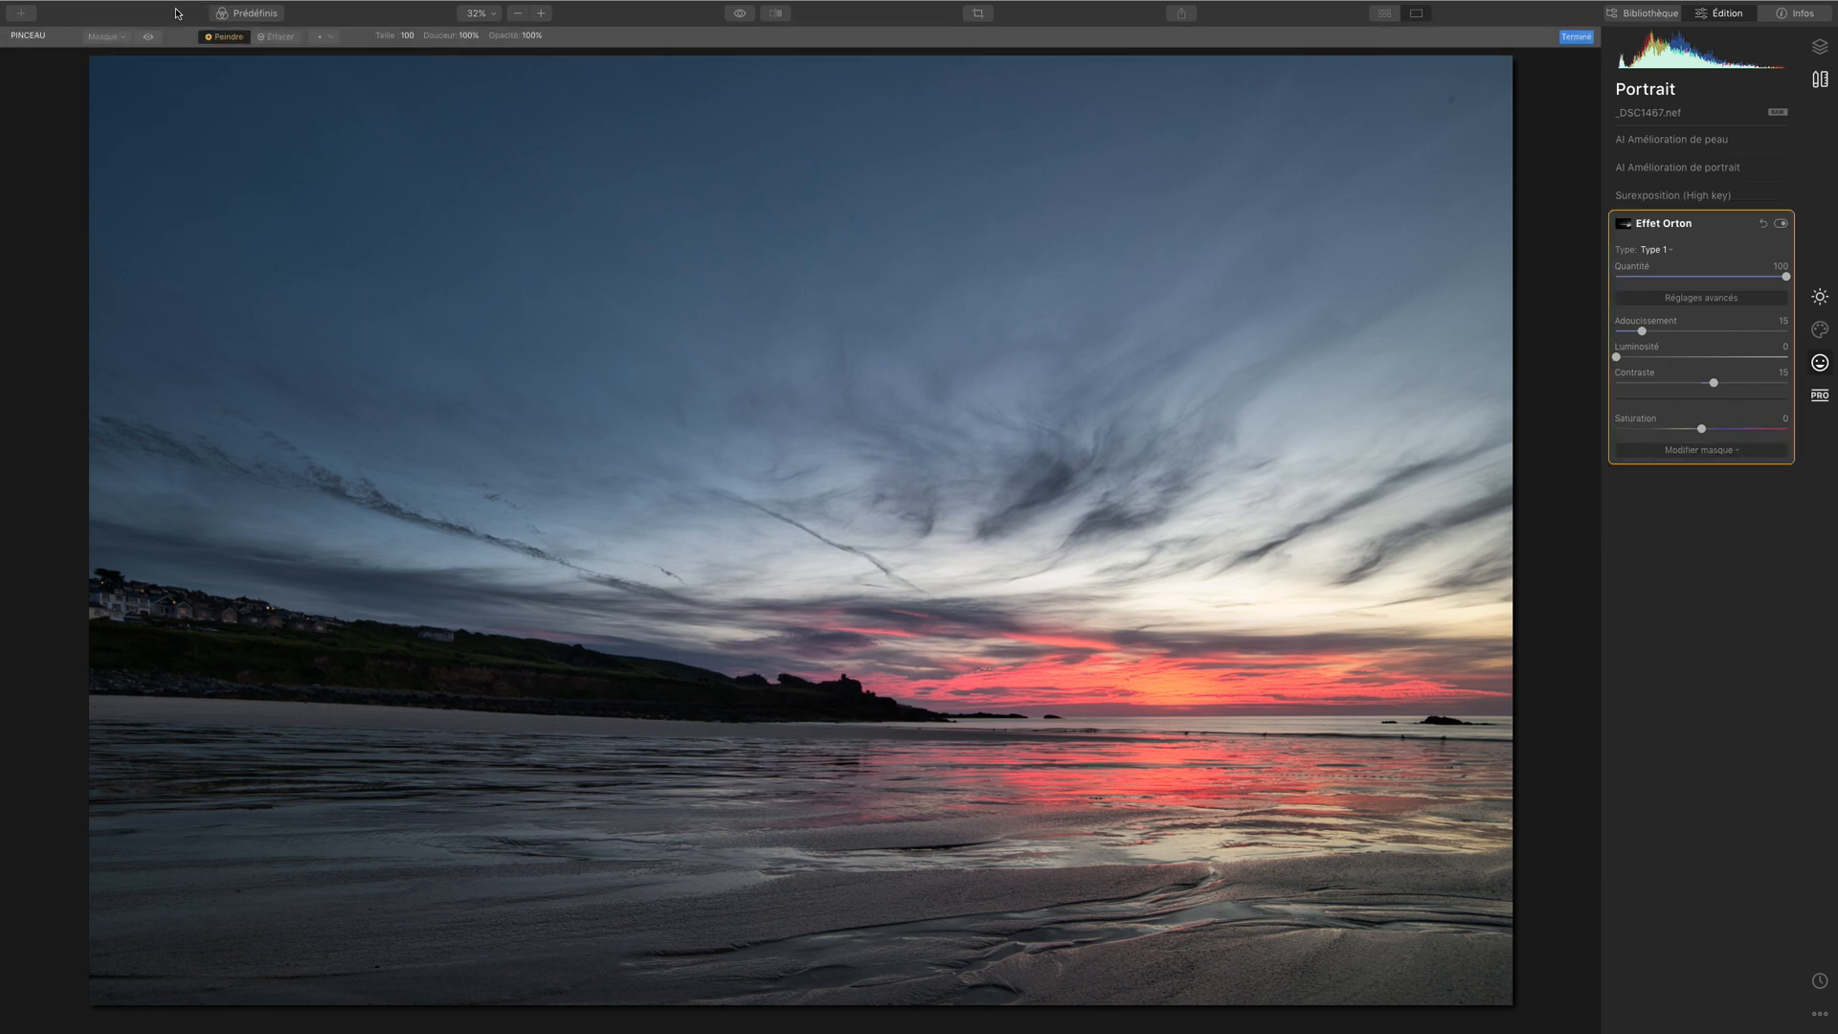
{"action": "left_click", "coordinate": [148, 37]}
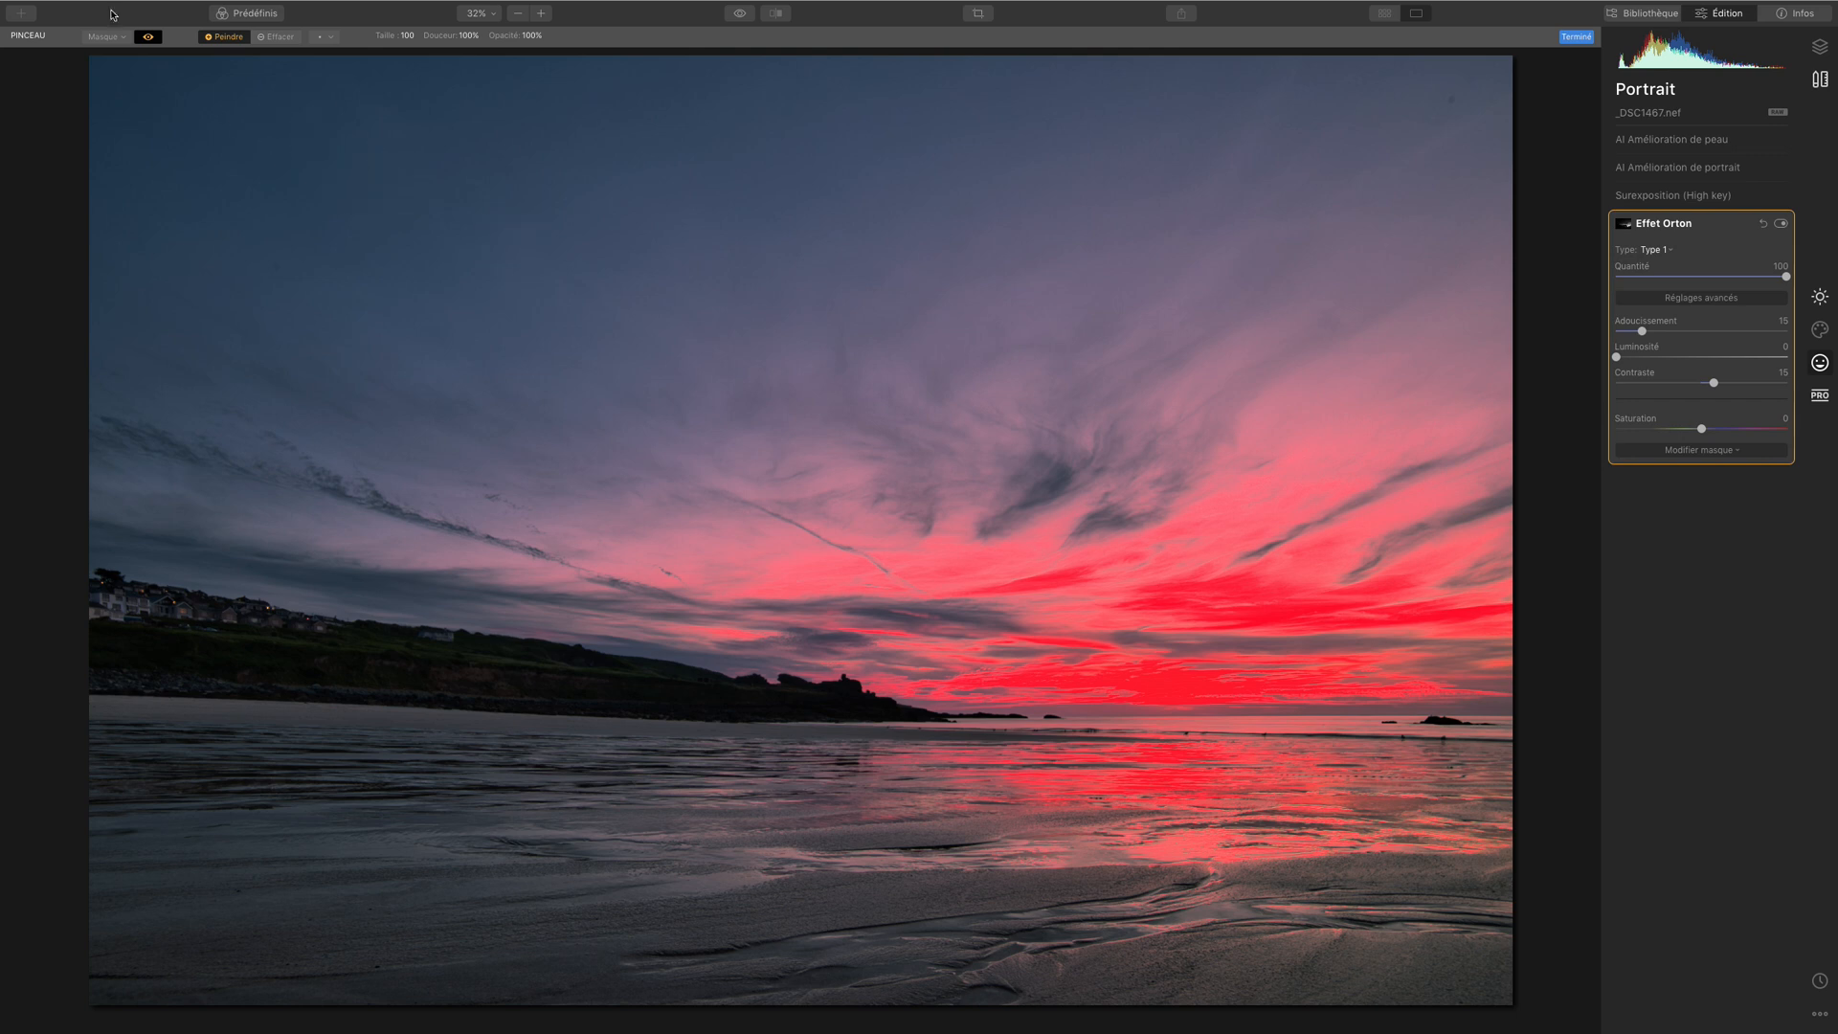
{"action": "left_click", "coordinate": [152, 39]}
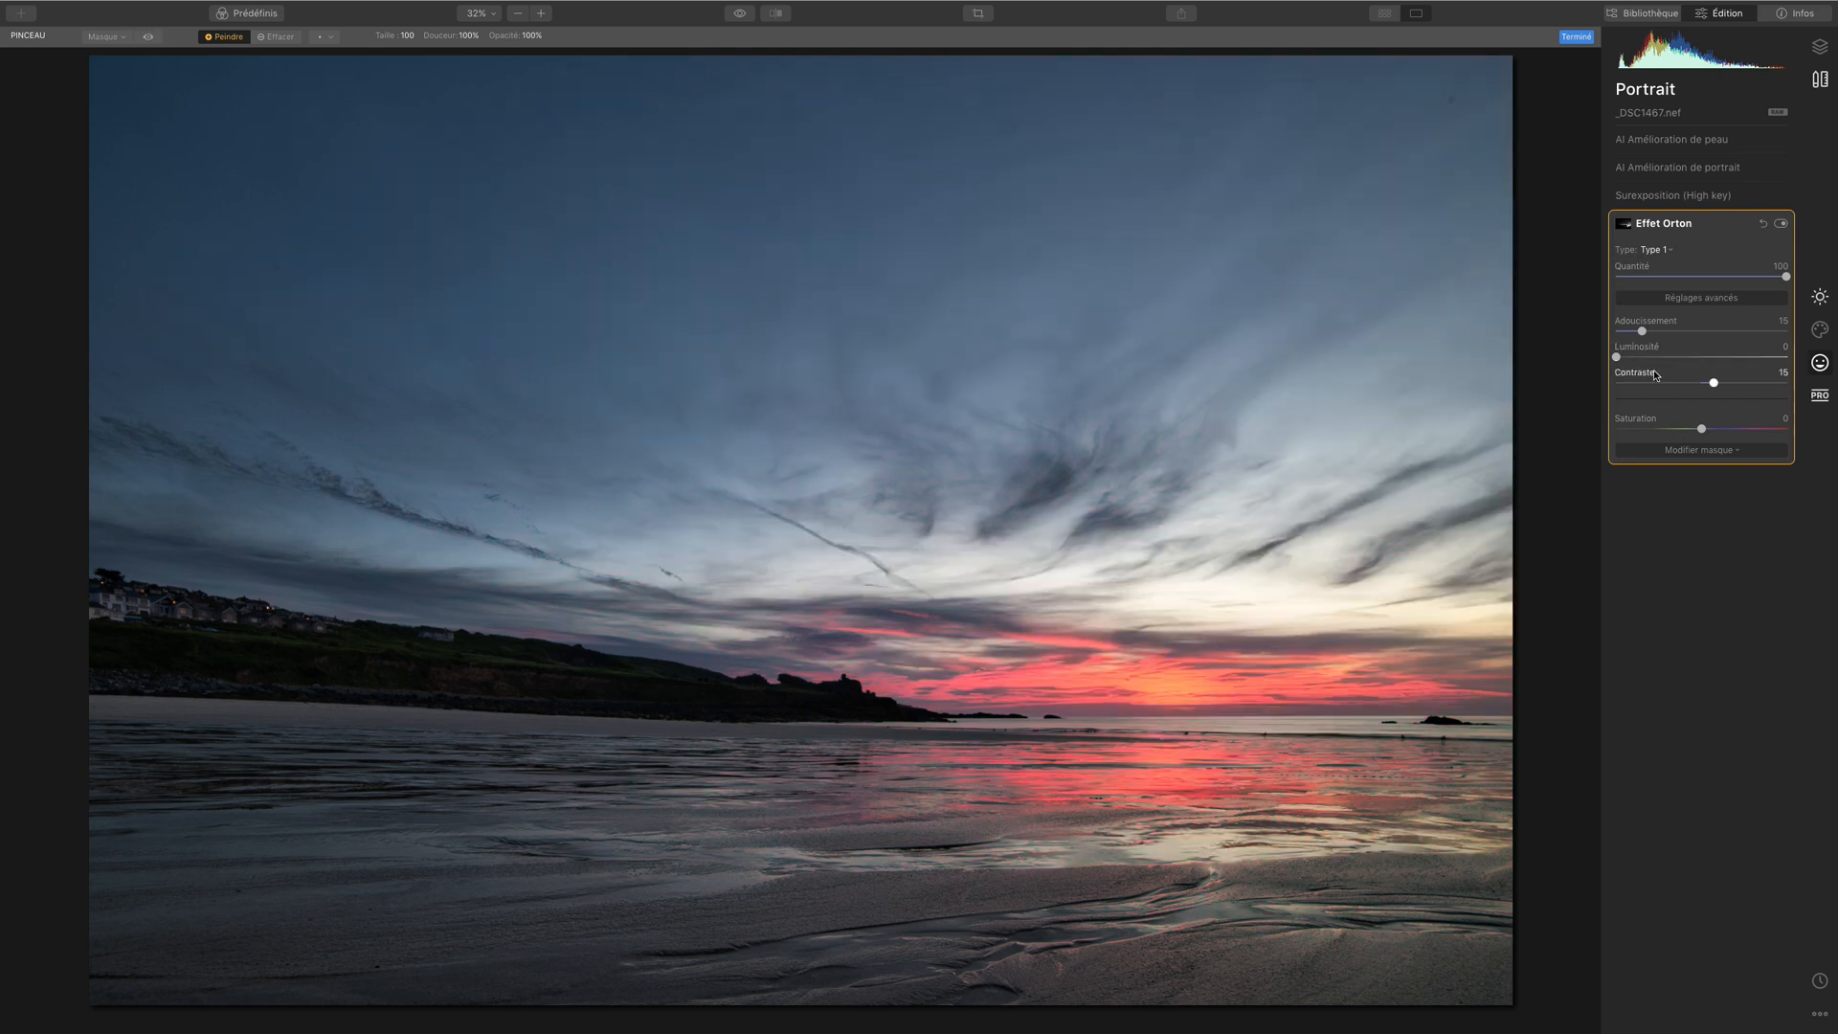
Step: Set the Effet Orton's Adoucissement to 16, Luminosité to 13 and Contraste to -28, and compare the photo with and without it
{"action": "mouse_move", "coordinate": [1620, 357]}
{"action": "left_mouse_down"}
{"action": "mouse_move", "coordinate": [1738, 357]}
{"action": "mouse_move", "coordinate": [1627, 357]}
{"action": "mouse_move", "coordinate": [1671, 375]}
{"action": "mouse_move", "coordinate": [1614, 379]}
{"action": "mouse_move", "coordinate": [1575, 340]}
{"action": "mouse_move", "coordinate": [1735, 333]}
{"action": "mouse_move", "coordinate": [1618, 337]}
{"action": "mouse_move", "coordinate": [1645, 332]}
{"action": "left_mouse_up"}
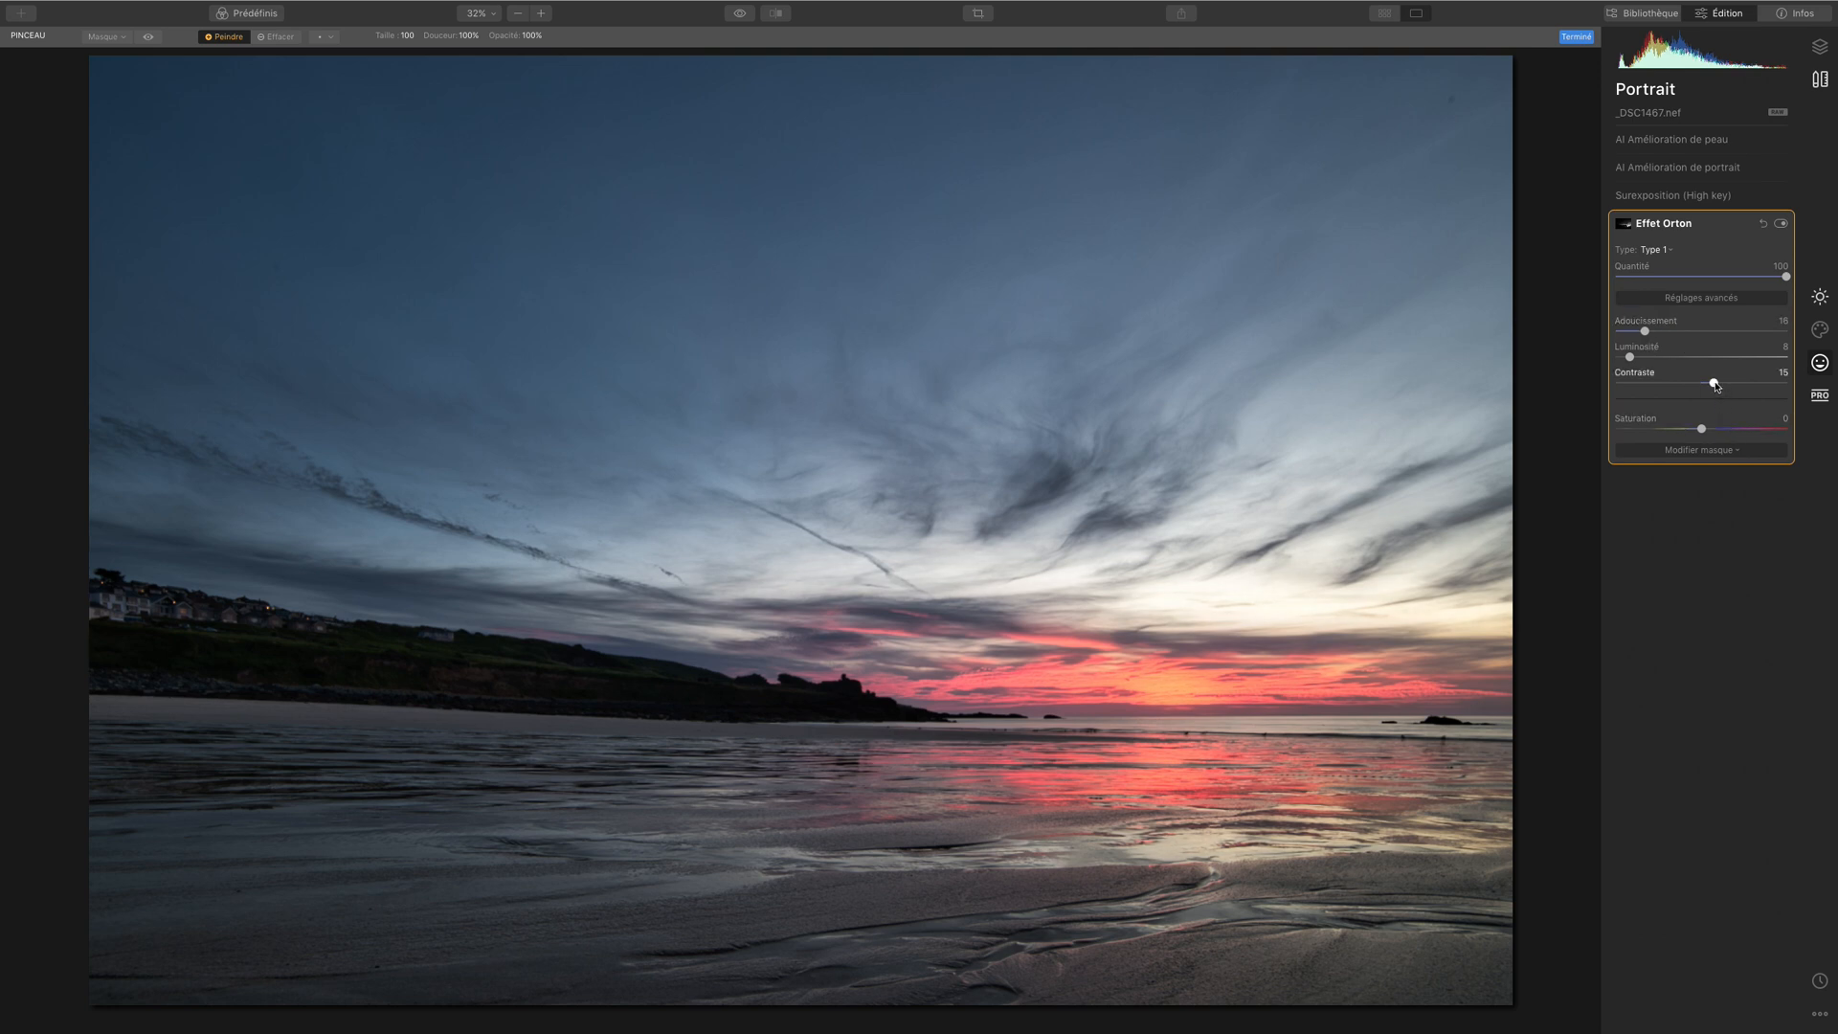
{"action": "left_click_drag", "start_coordinate": [1714, 383], "coordinate": [1638, 359]}
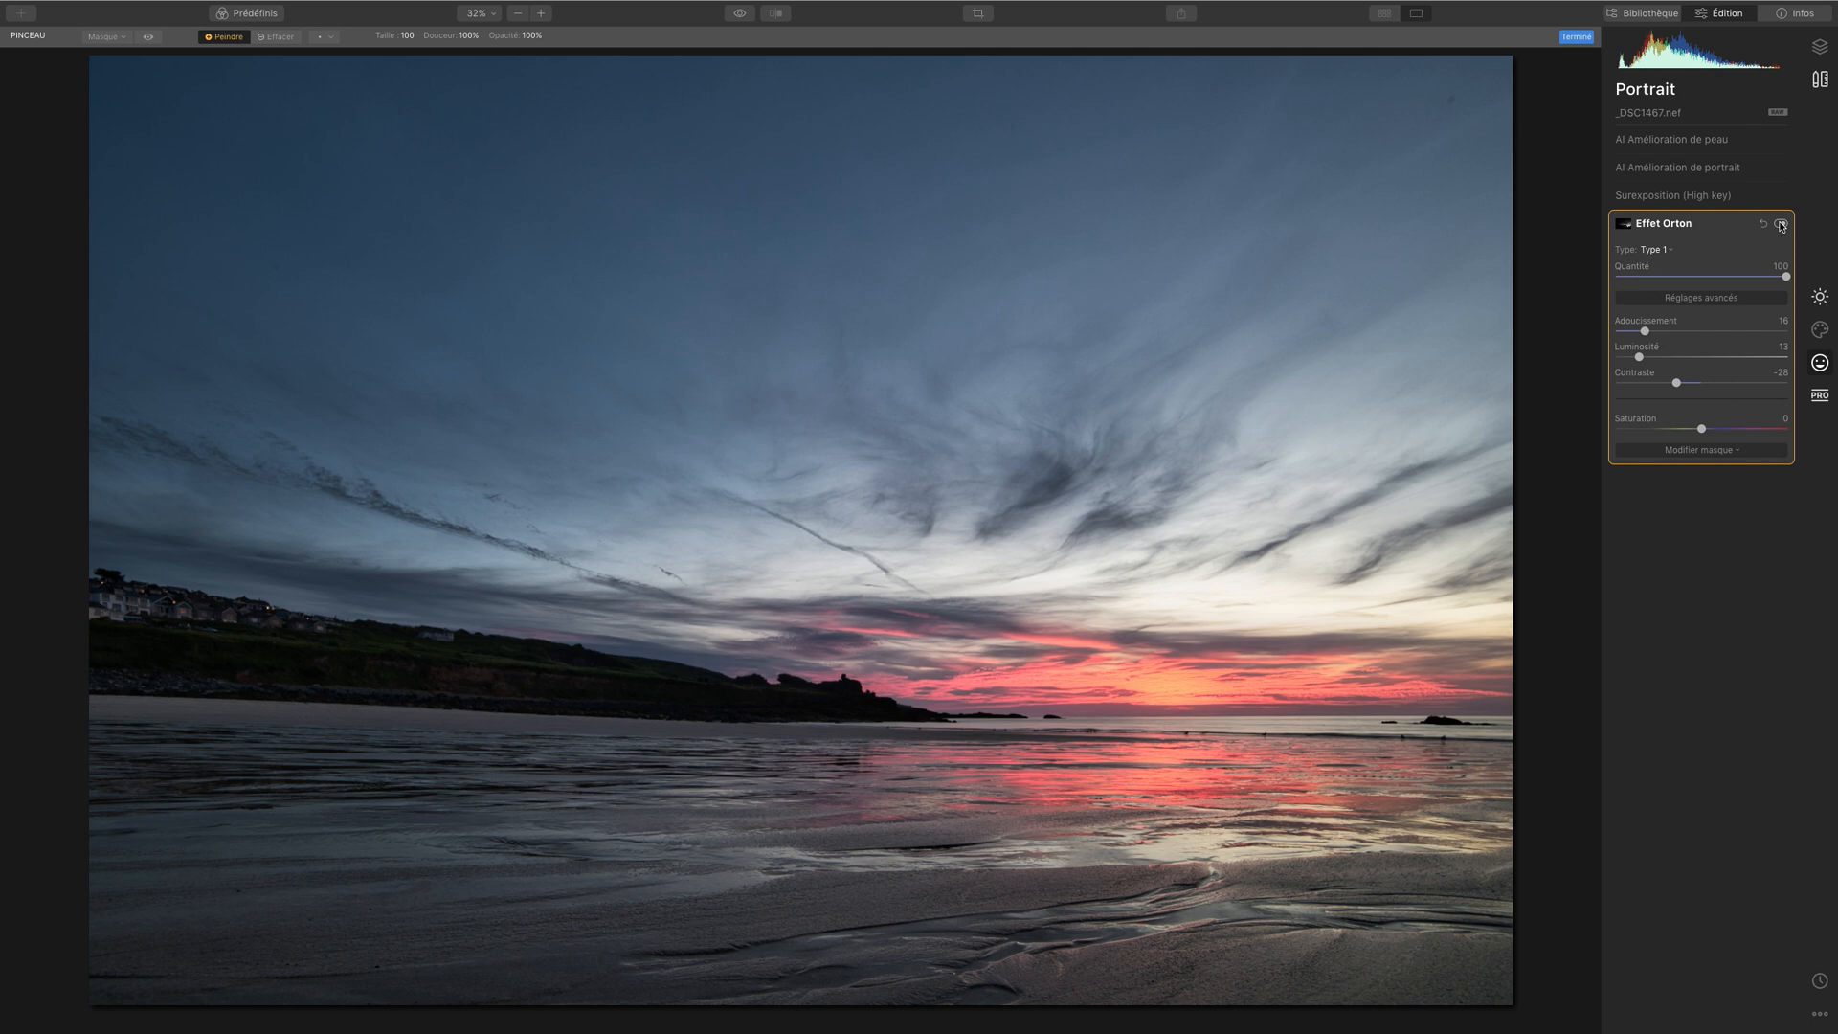
{"action": "left_click", "coordinate": [1781, 225]}
{"action": "left_click", "coordinate": [1781, 225]}
{"action": "mouse_move", "coordinate": [737, 5]}
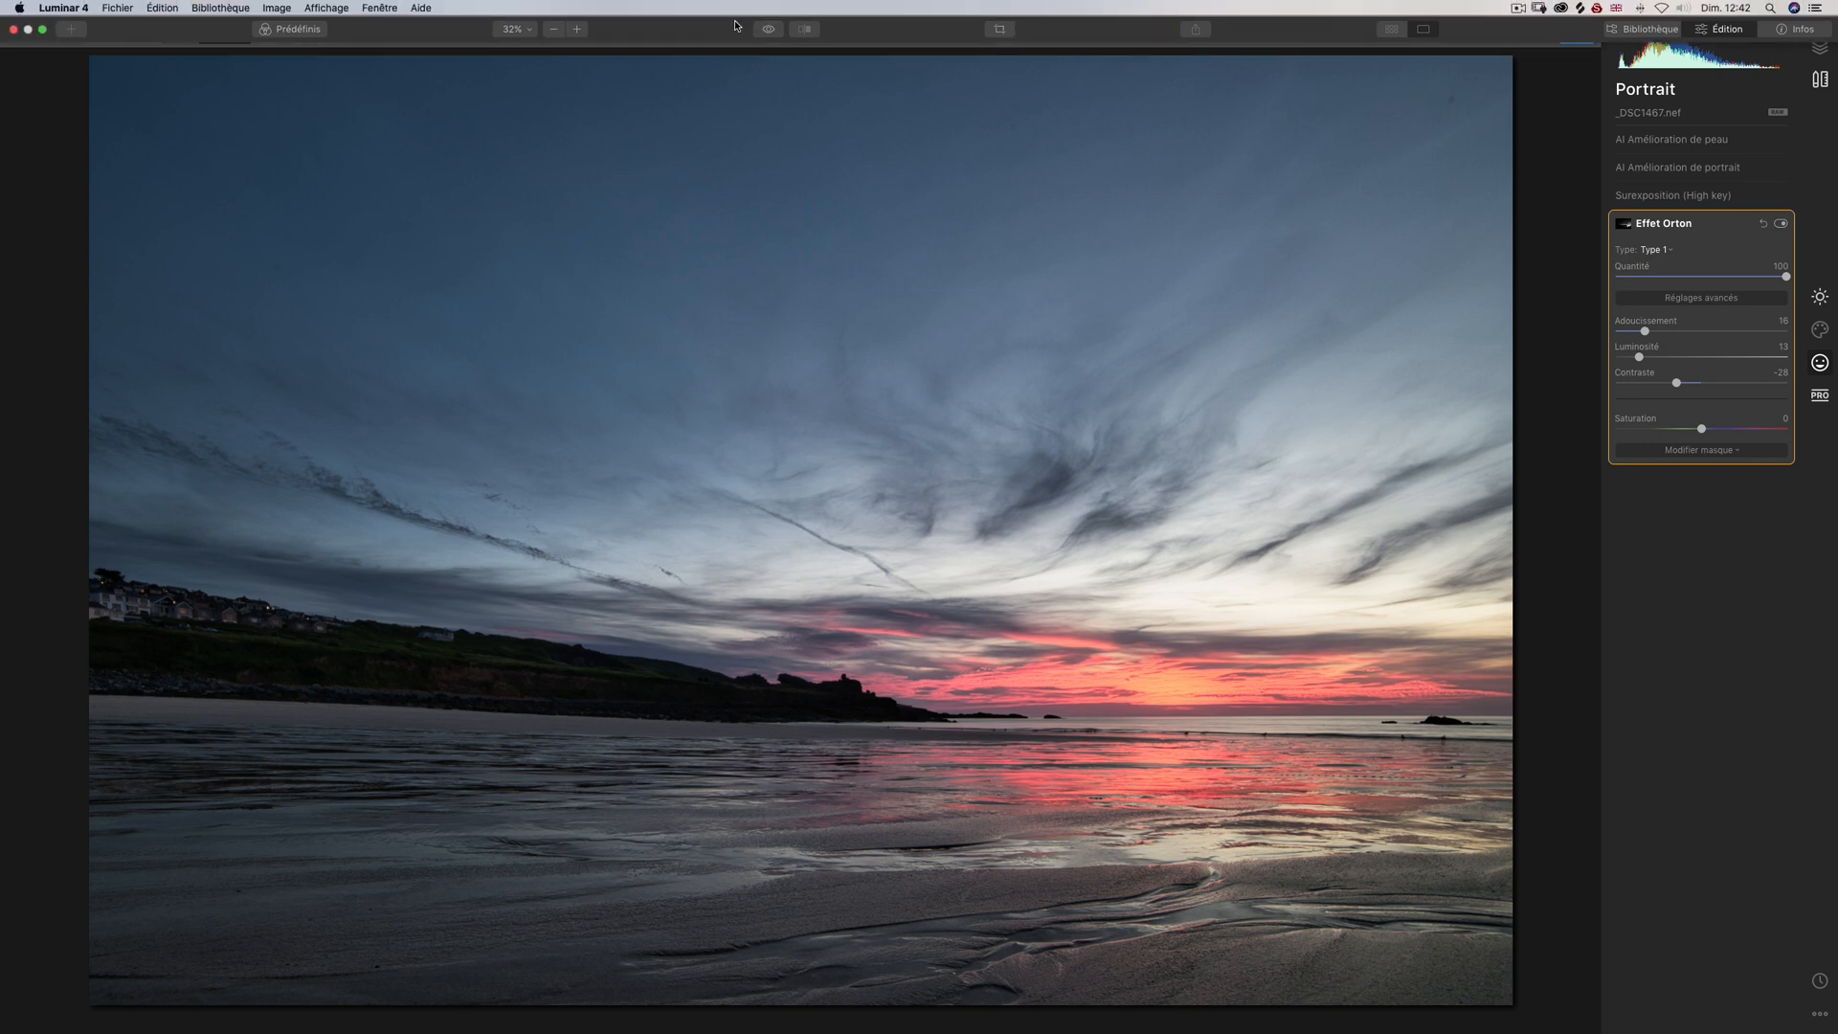
{"action": "left_click", "coordinate": [770, 30]}
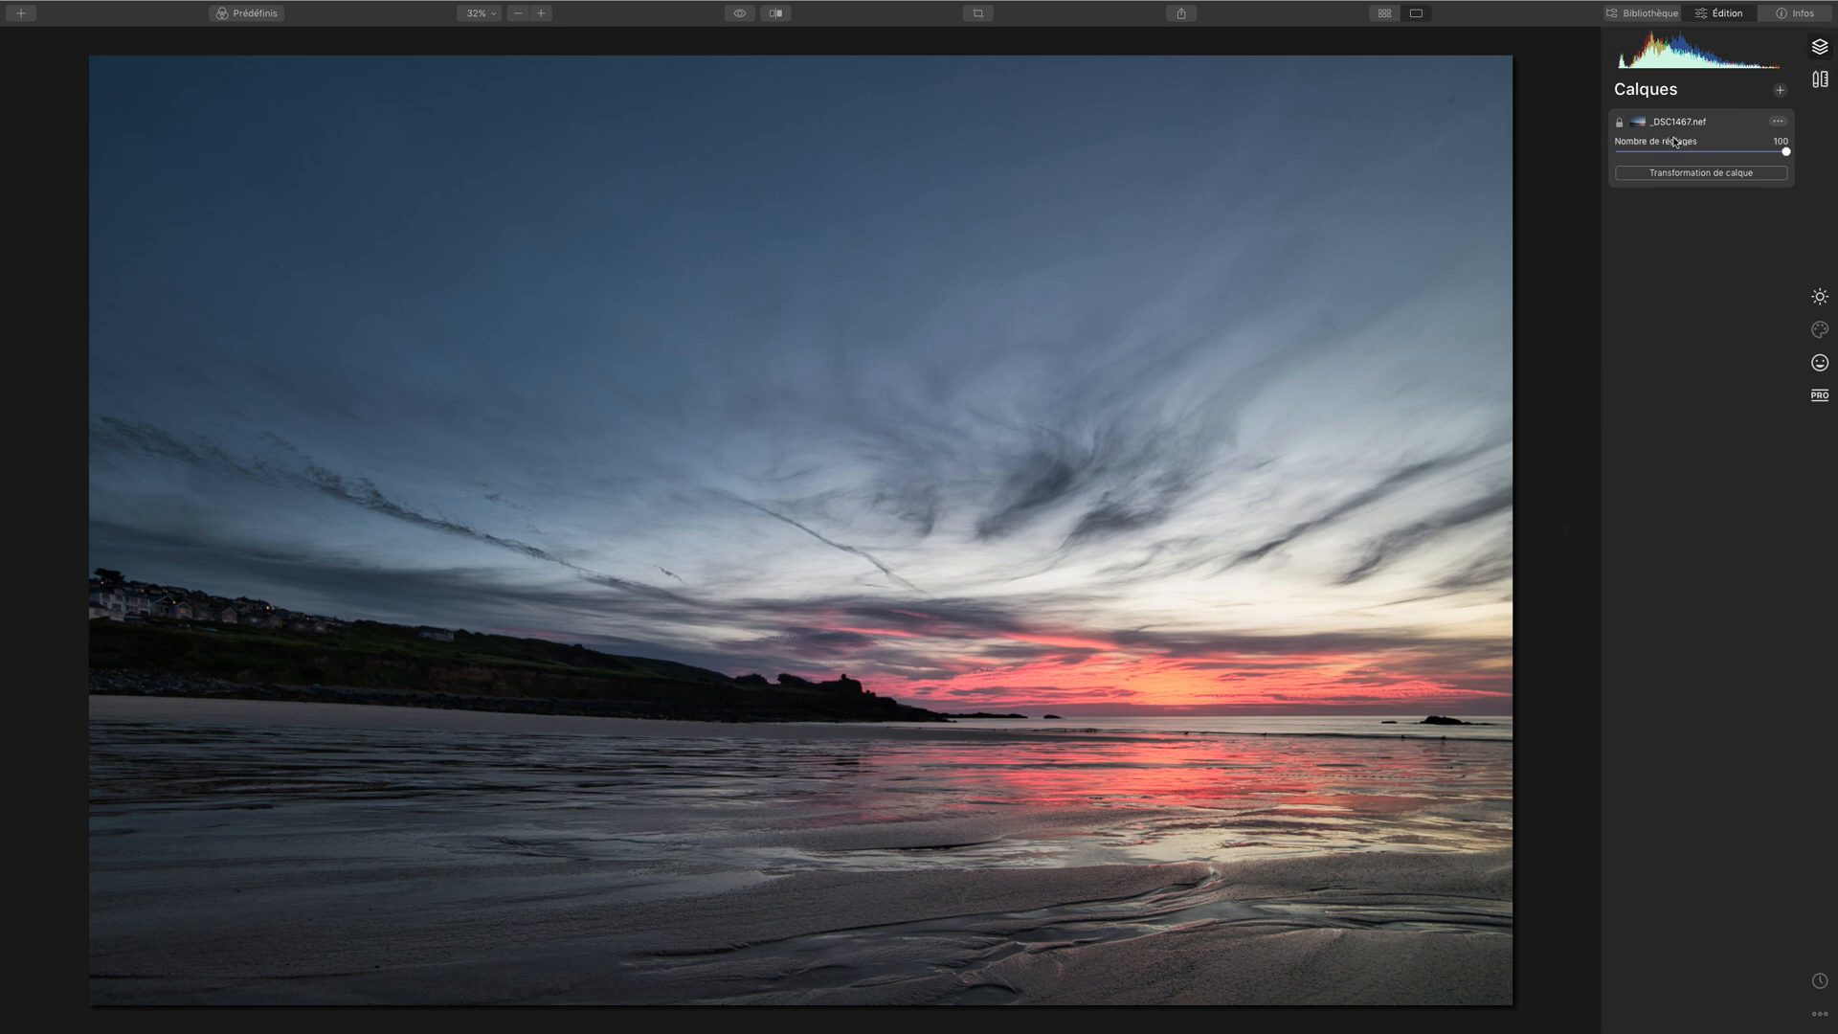
Step: Retouch the dark spot in the upper-right sky using Tampon de duplication with a brush size of 28
{"action": "left_click", "coordinate": [1820, 79]}
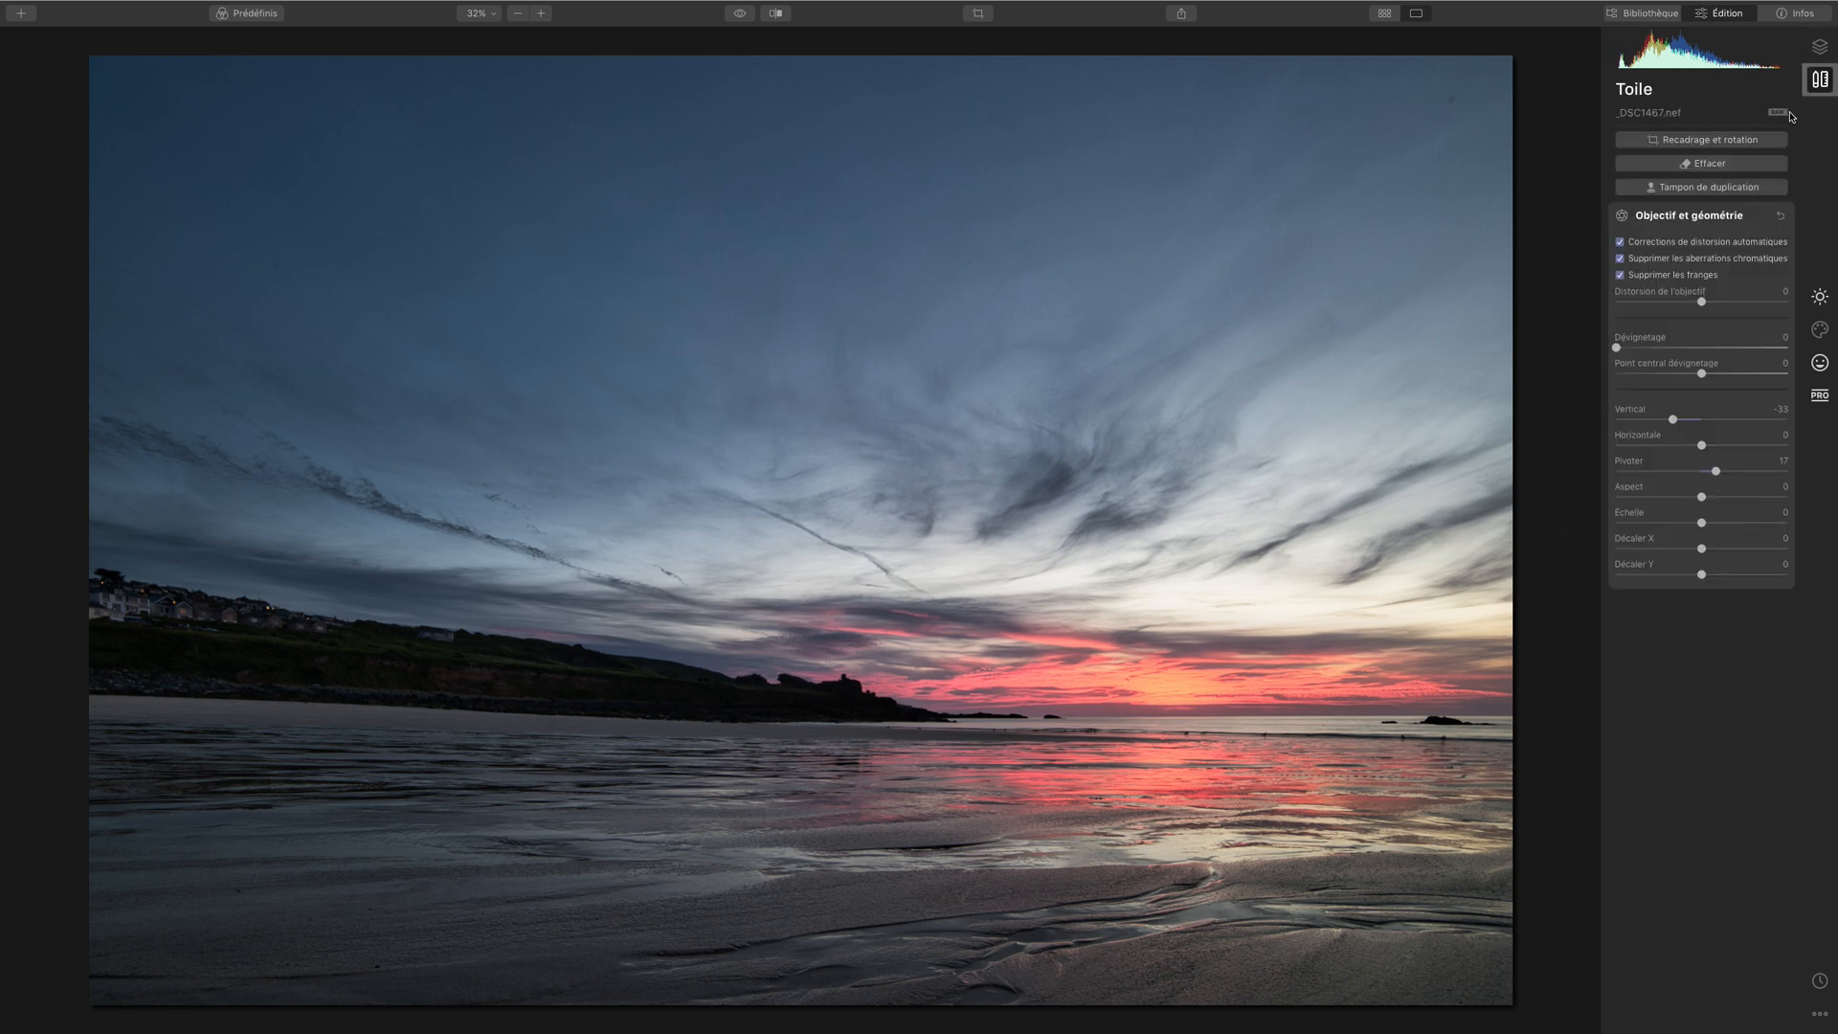
{"action": "left_click", "coordinate": [1714, 188]}
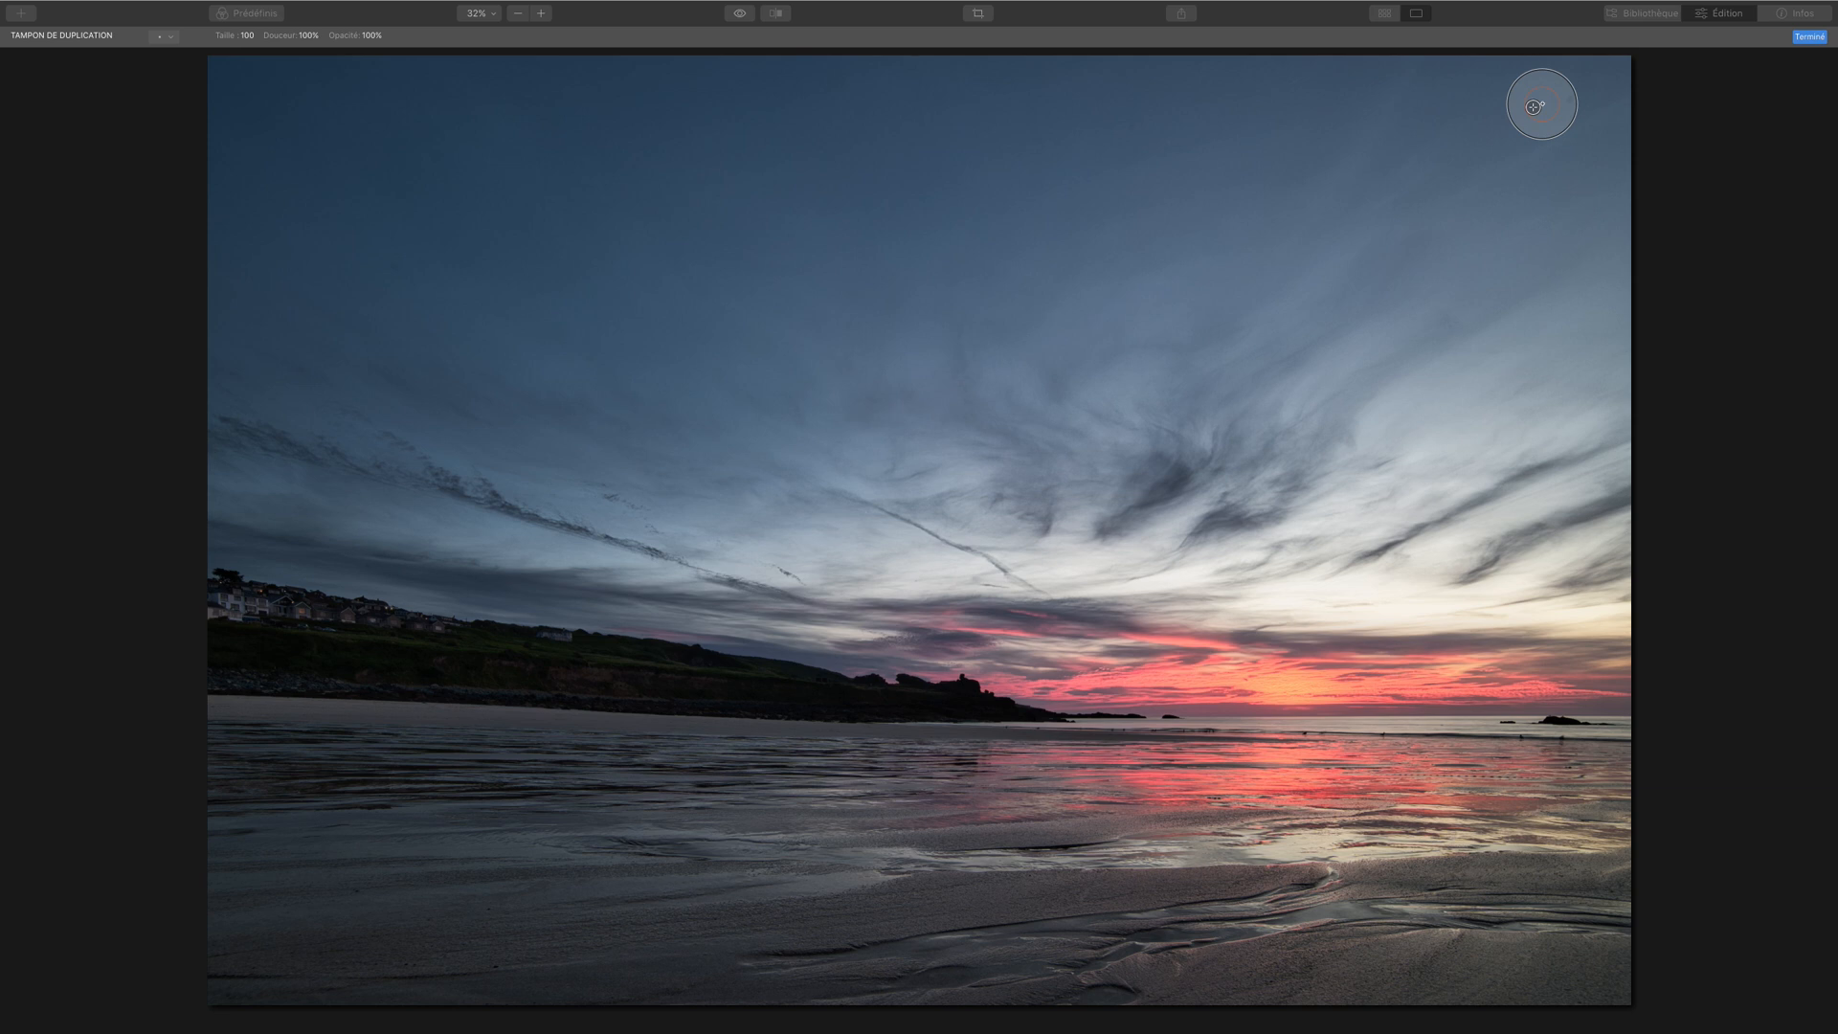
{"action": "key", "text": "bracketleft"}
{"action": "key", "text": "bracketleft"}
{"action": "key", "text": "bracketleft"}
{"action": "key", "text": "bracketleft"}
{"action": "key", "text": "bracketleft"}
{"action": "key", "text": "bracketleft"}
{"action": "key", "text": "bracketleft"}
{"action": "key", "text": "bracketleft"}
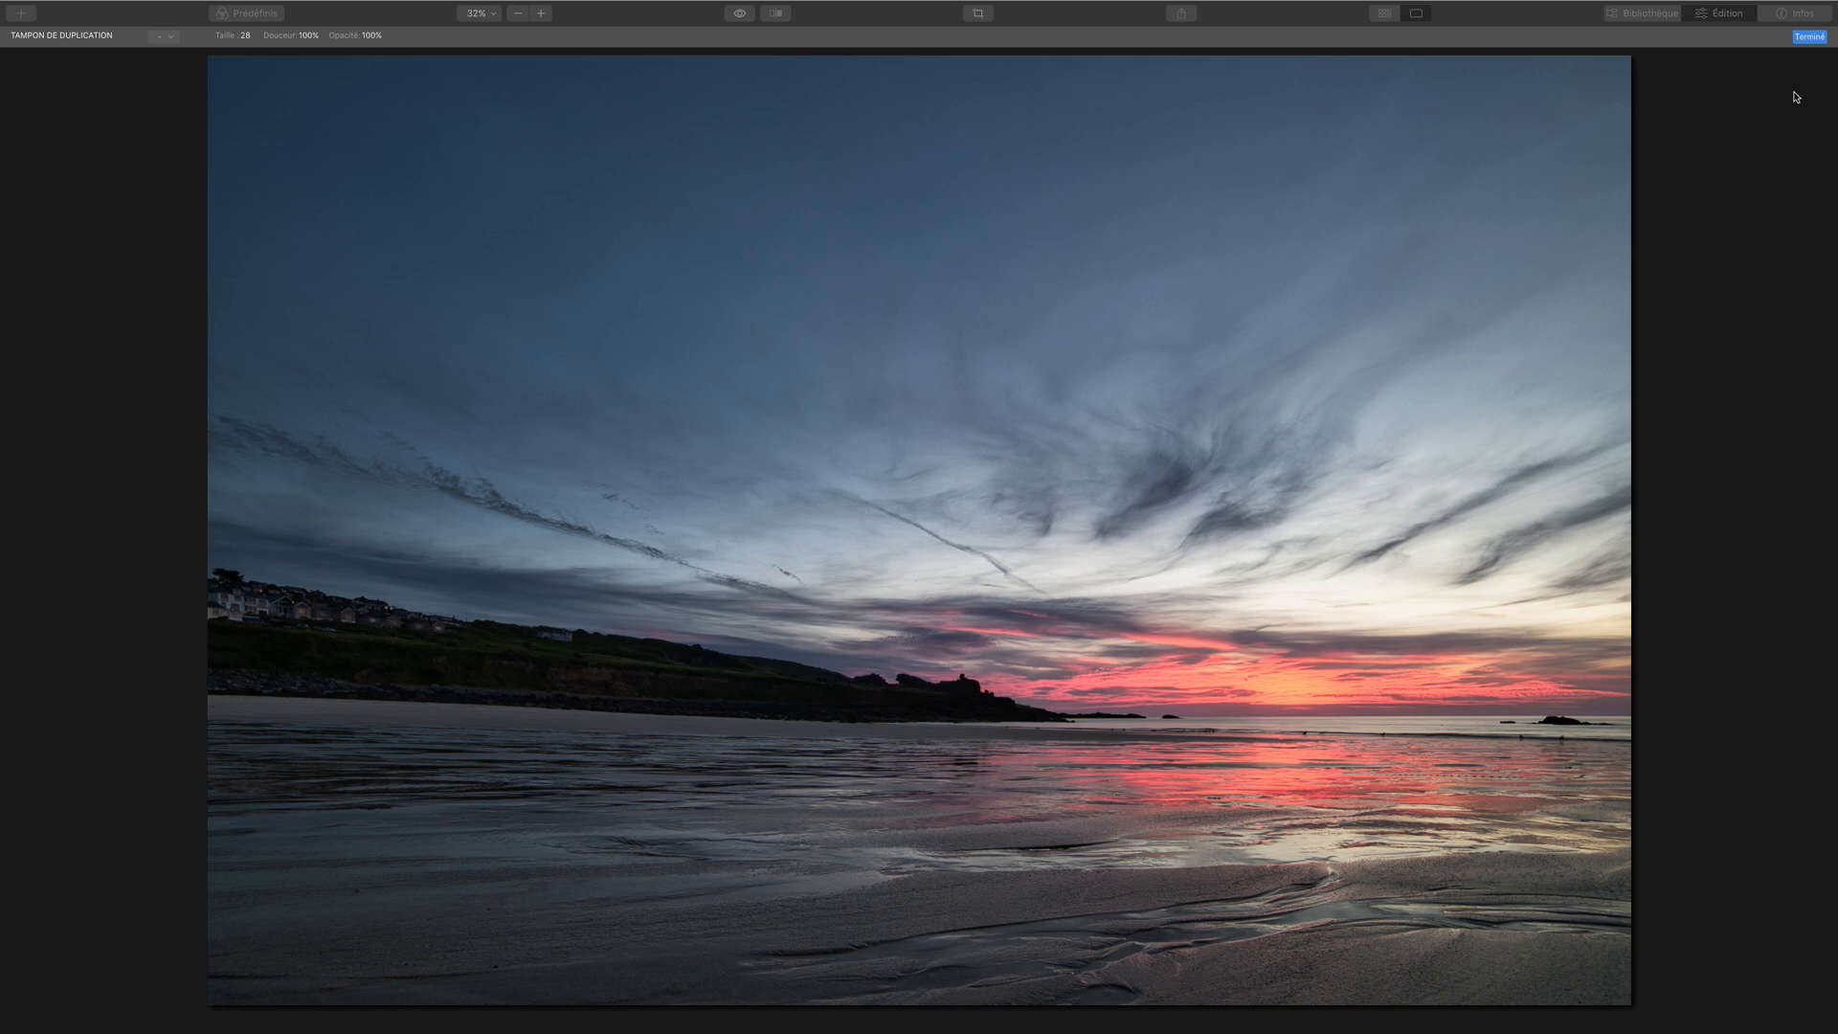
{"action": "left_click", "coordinate": [1809, 36]}
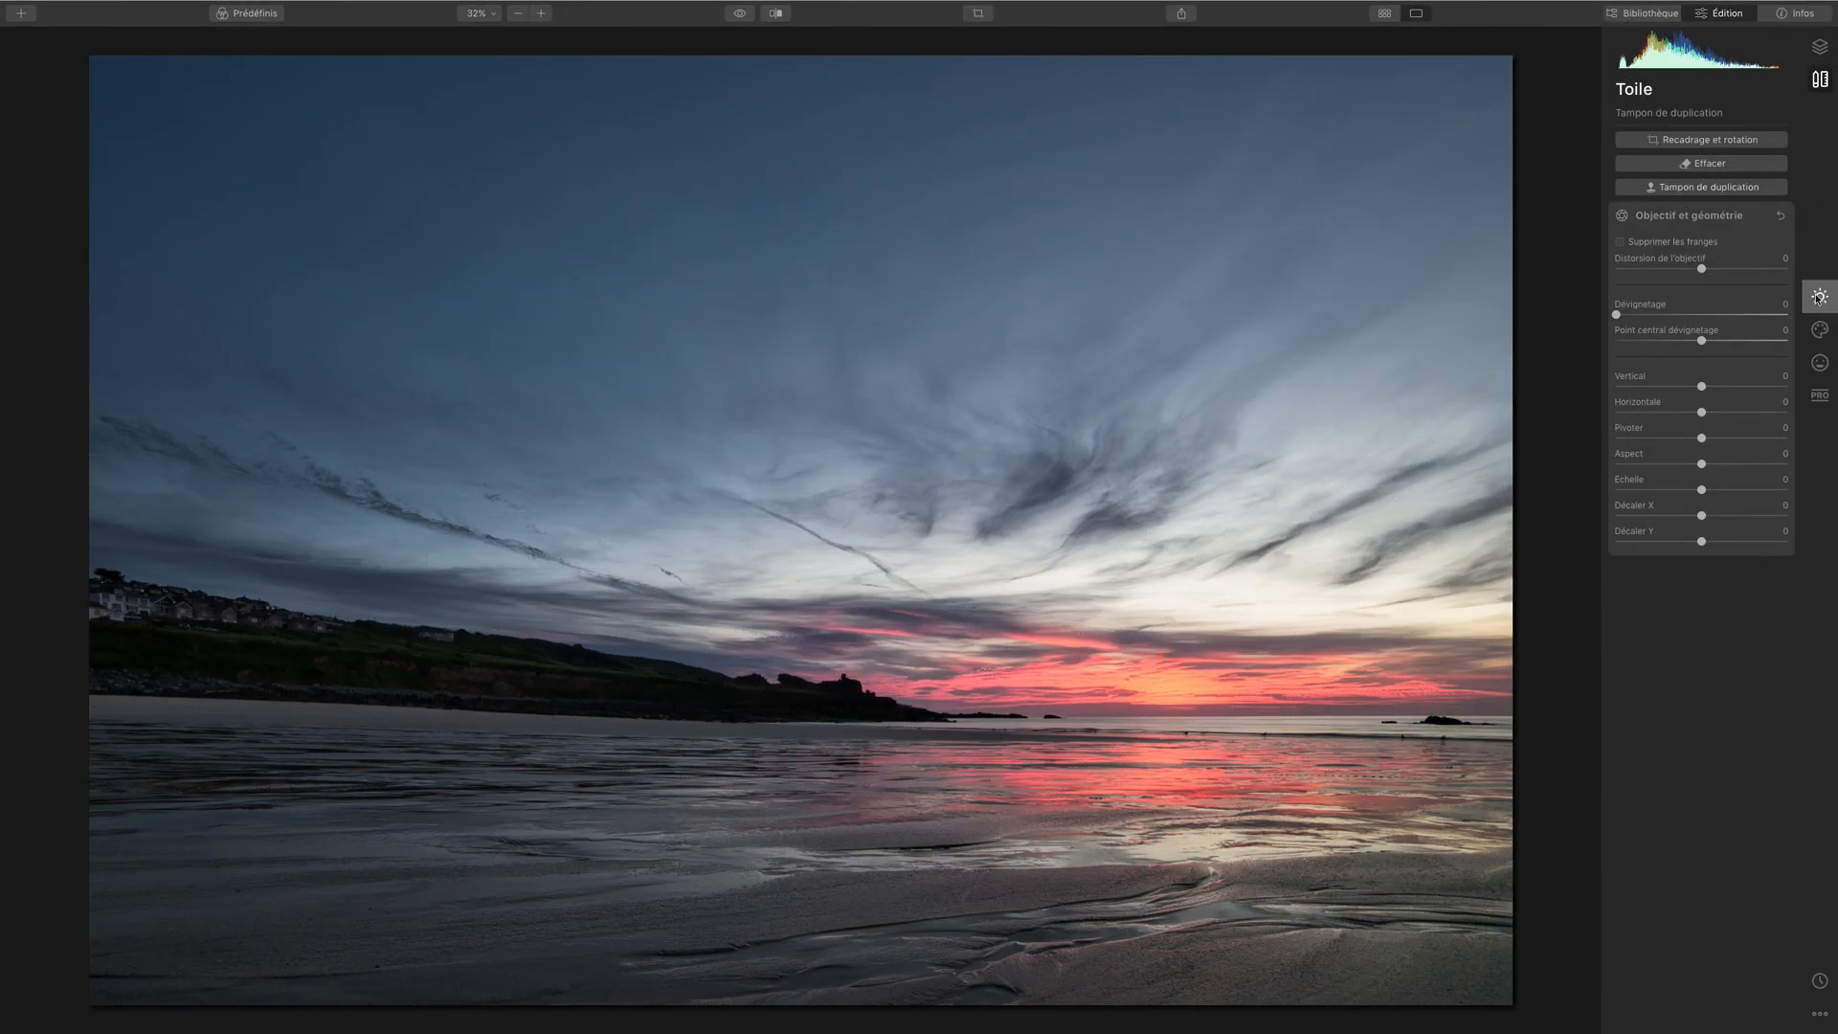
Step: Darken the photo's edges with Vignetage in subject placement mode, setting its Quantité to -72
{"action": "left_click", "coordinate": [1821, 297]}
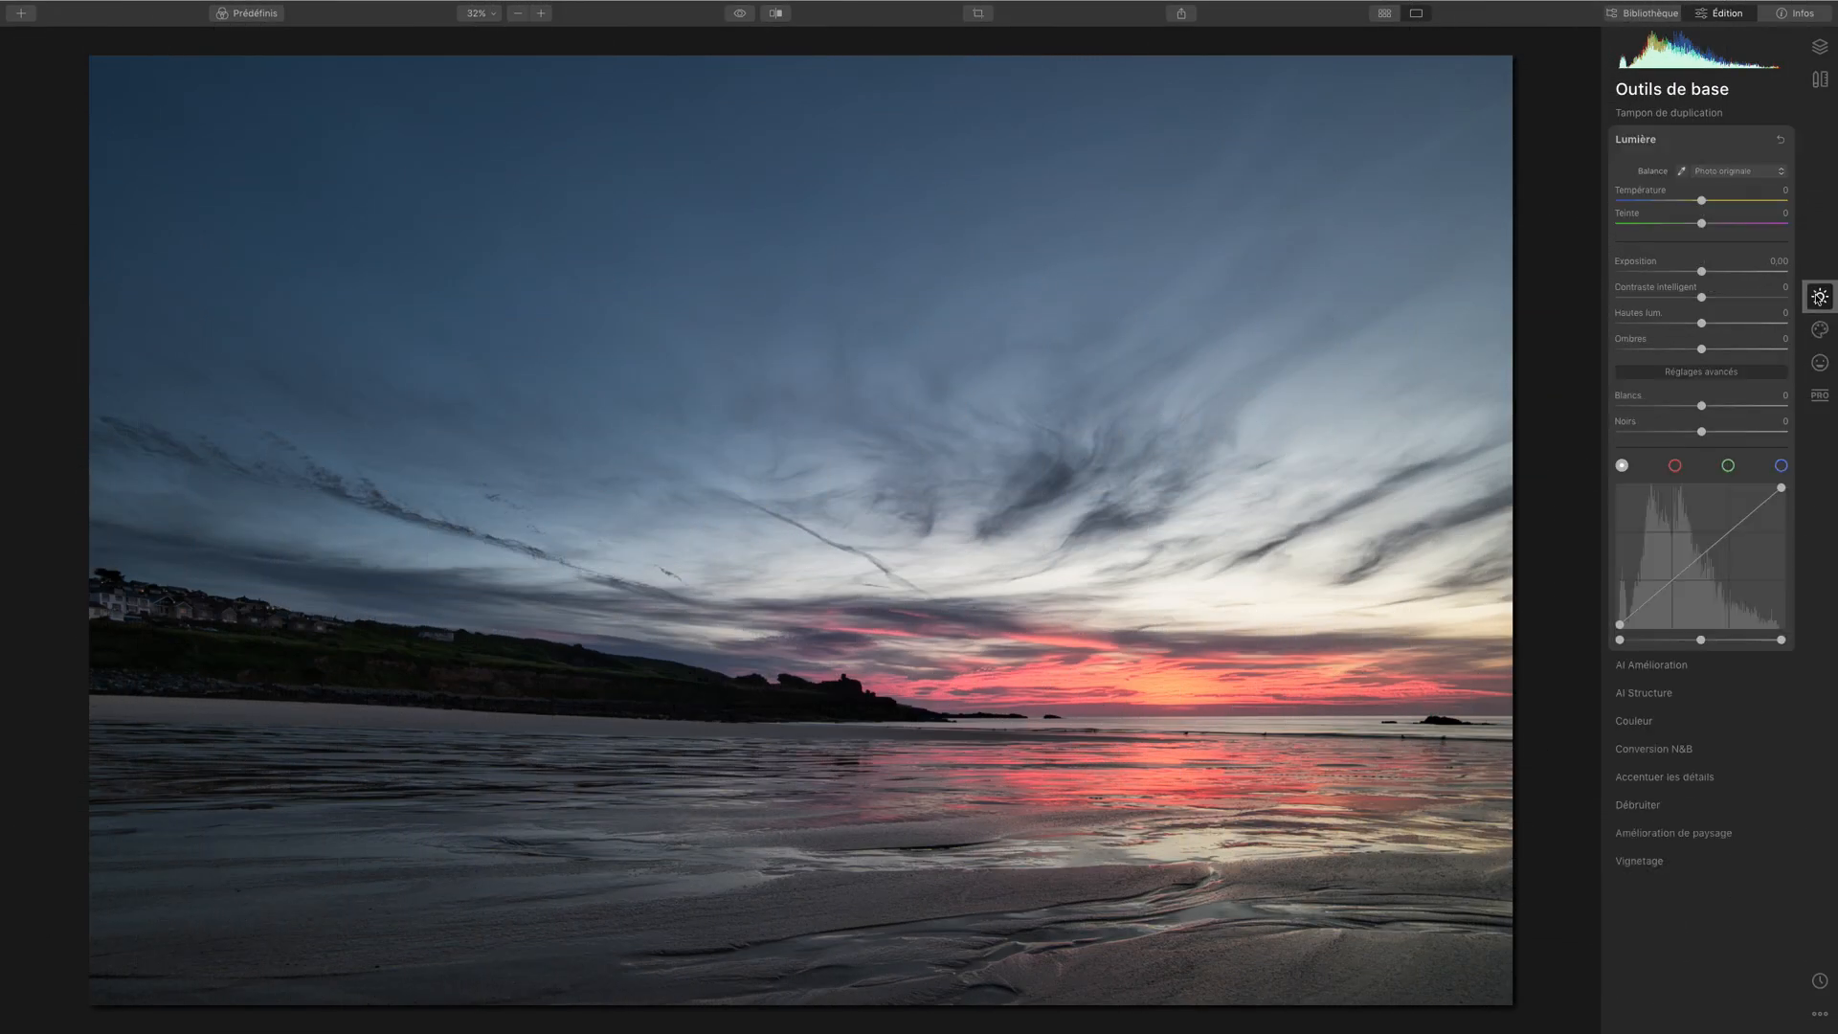
{"action": "left_click", "coordinate": [1659, 862]}
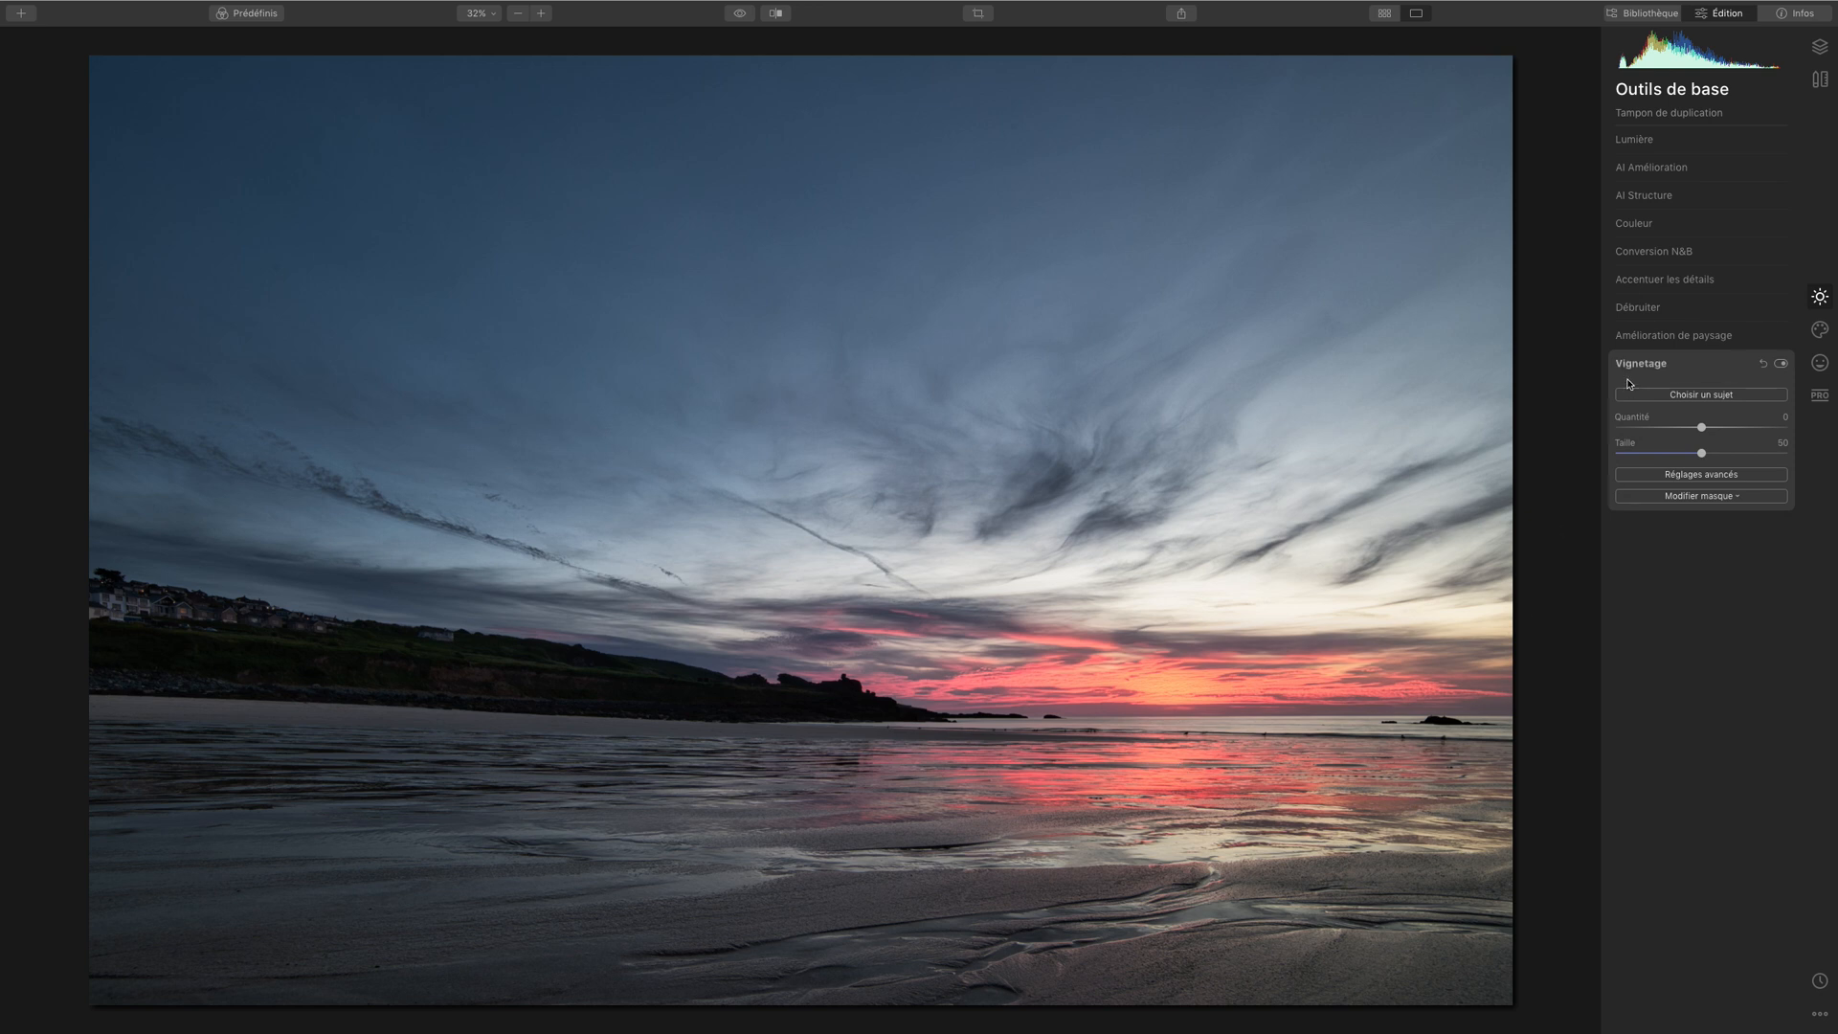
{"action": "left_click", "coordinate": [1695, 395]}
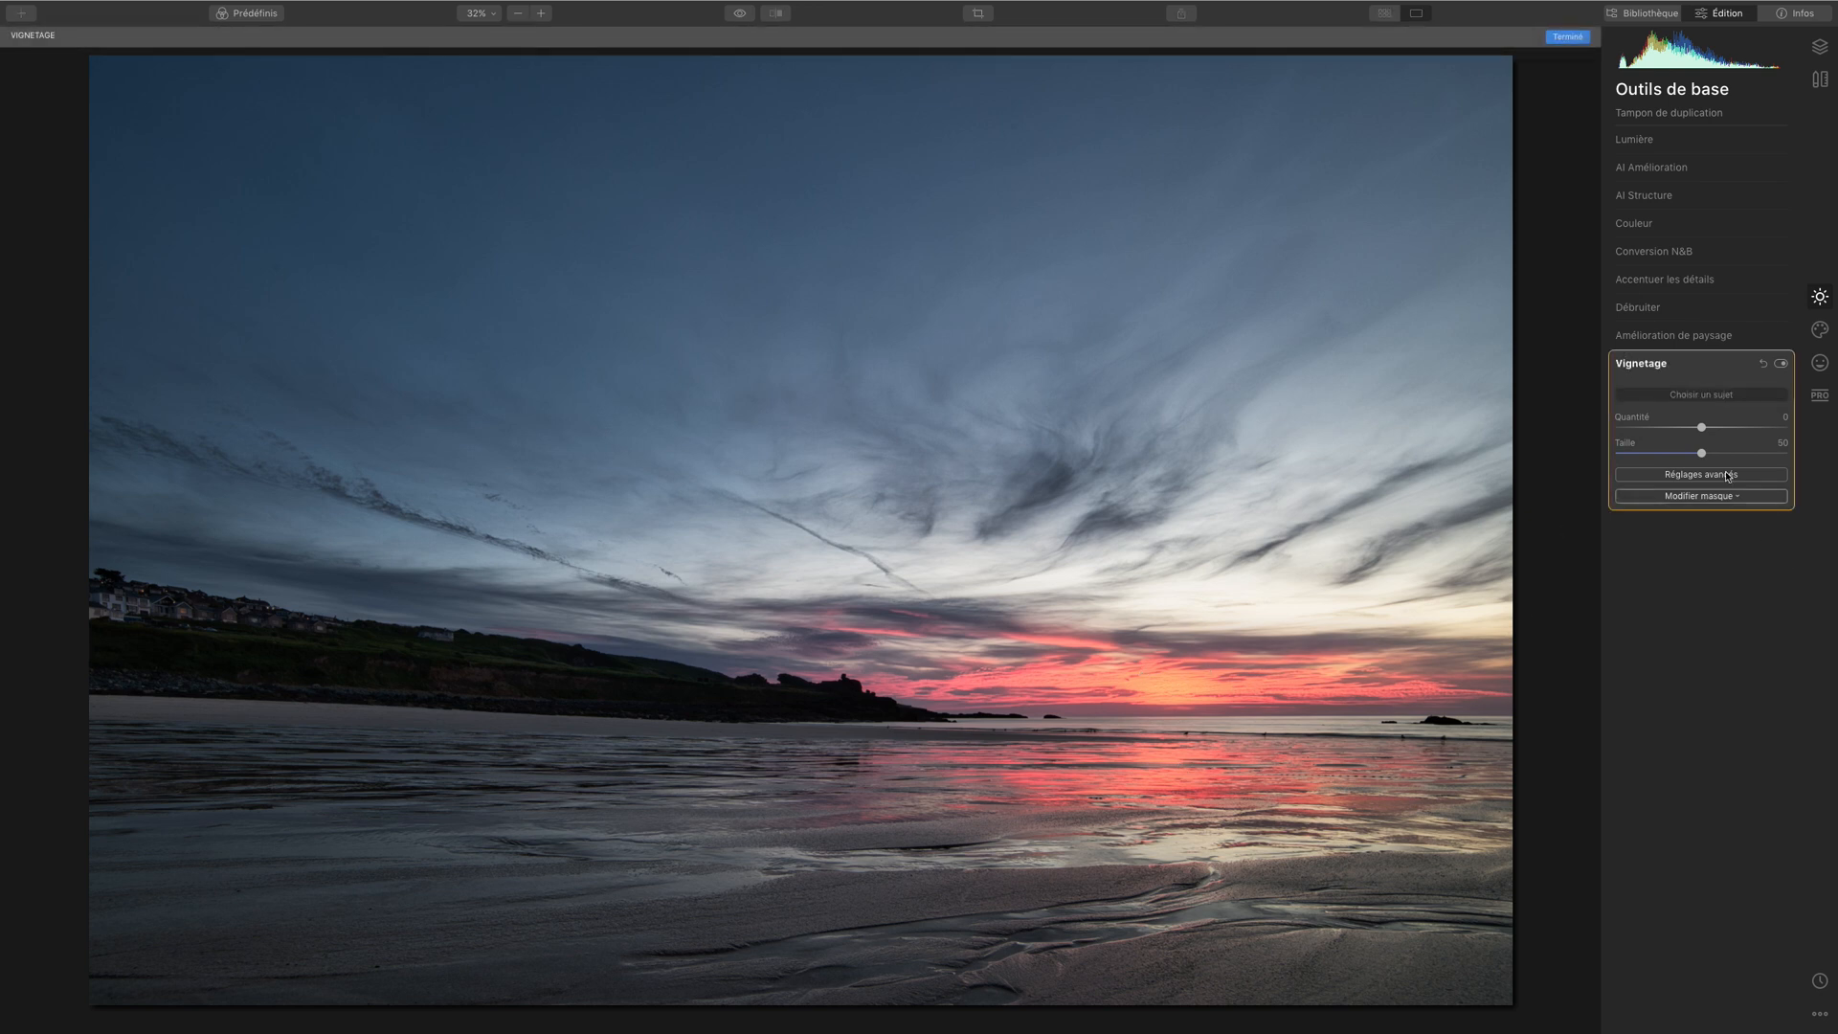
{"action": "left_click_drag", "start_coordinate": [1702, 427], "coordinate": [1637, 436]}
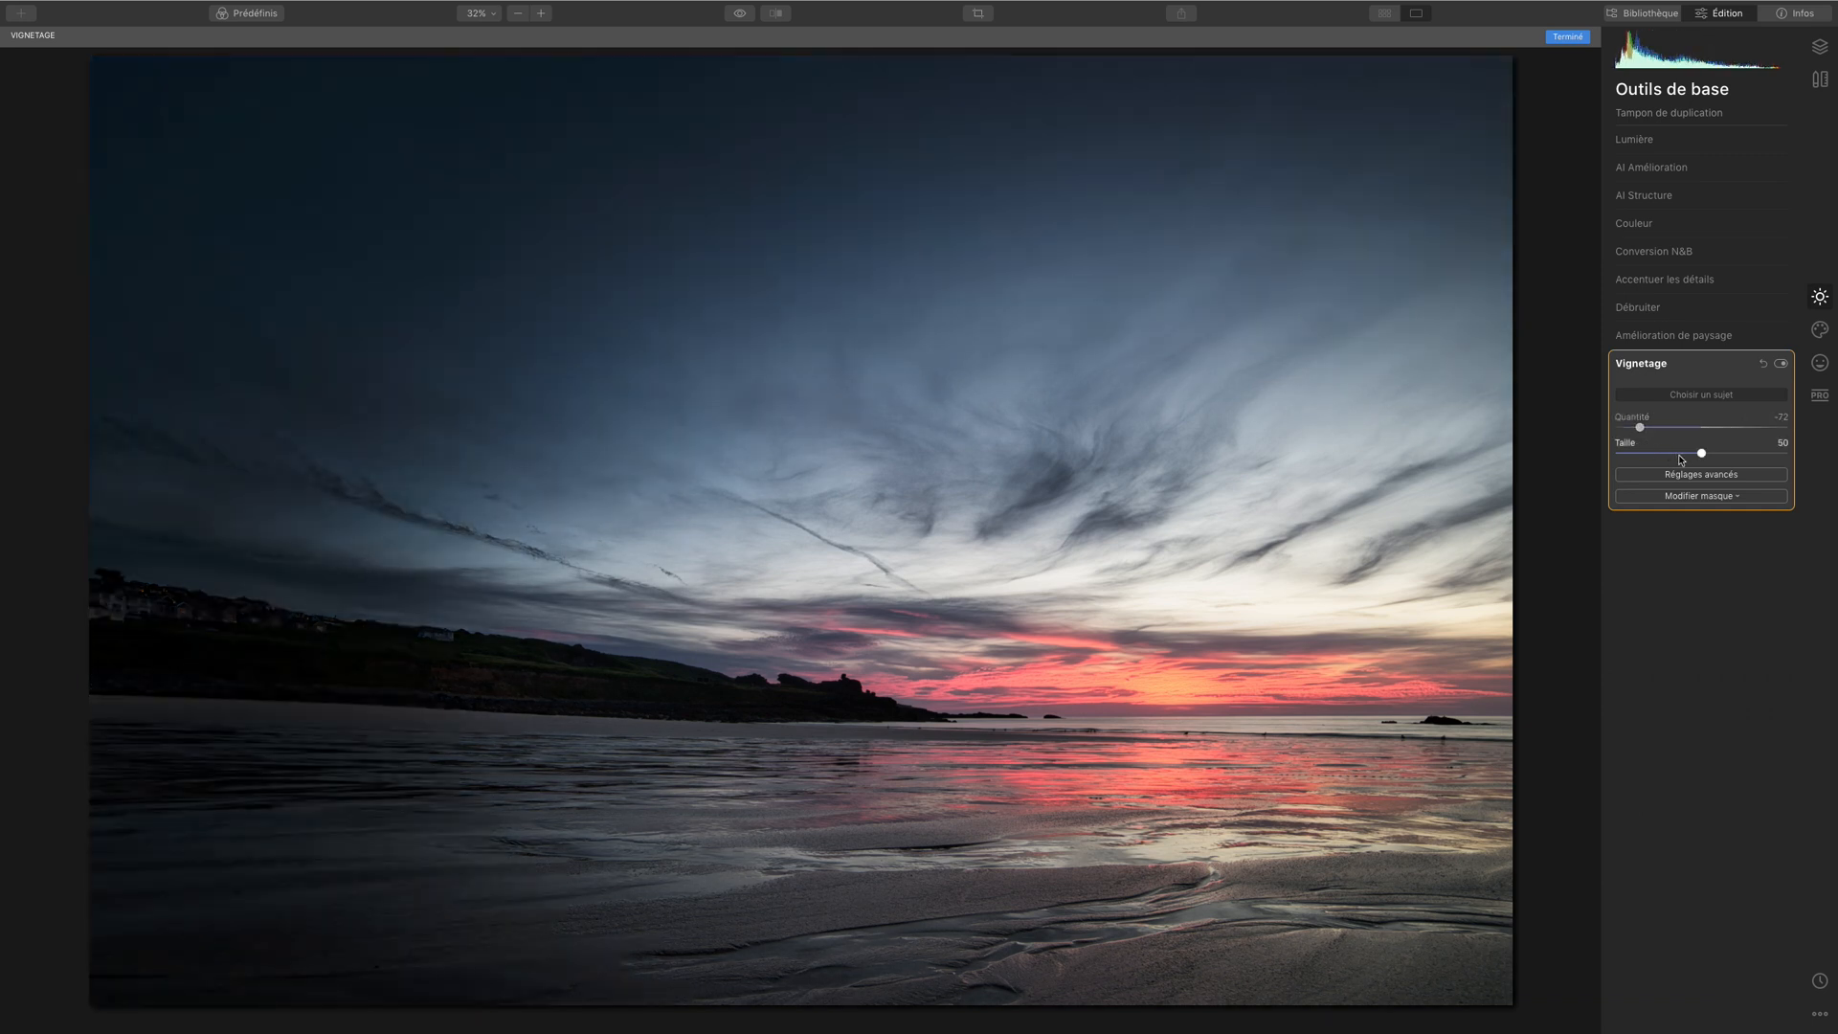
Step: Set the vignette's Taille to 0, Arrondi to 1, Progressivité to 100 and Lumière interne to 8
{"action": "left_click", "coordinate": [1687, 475]}
{"action": "left_click_drag", "start_coordinate": [1703, 461], "coordinate": [1523, 462]}
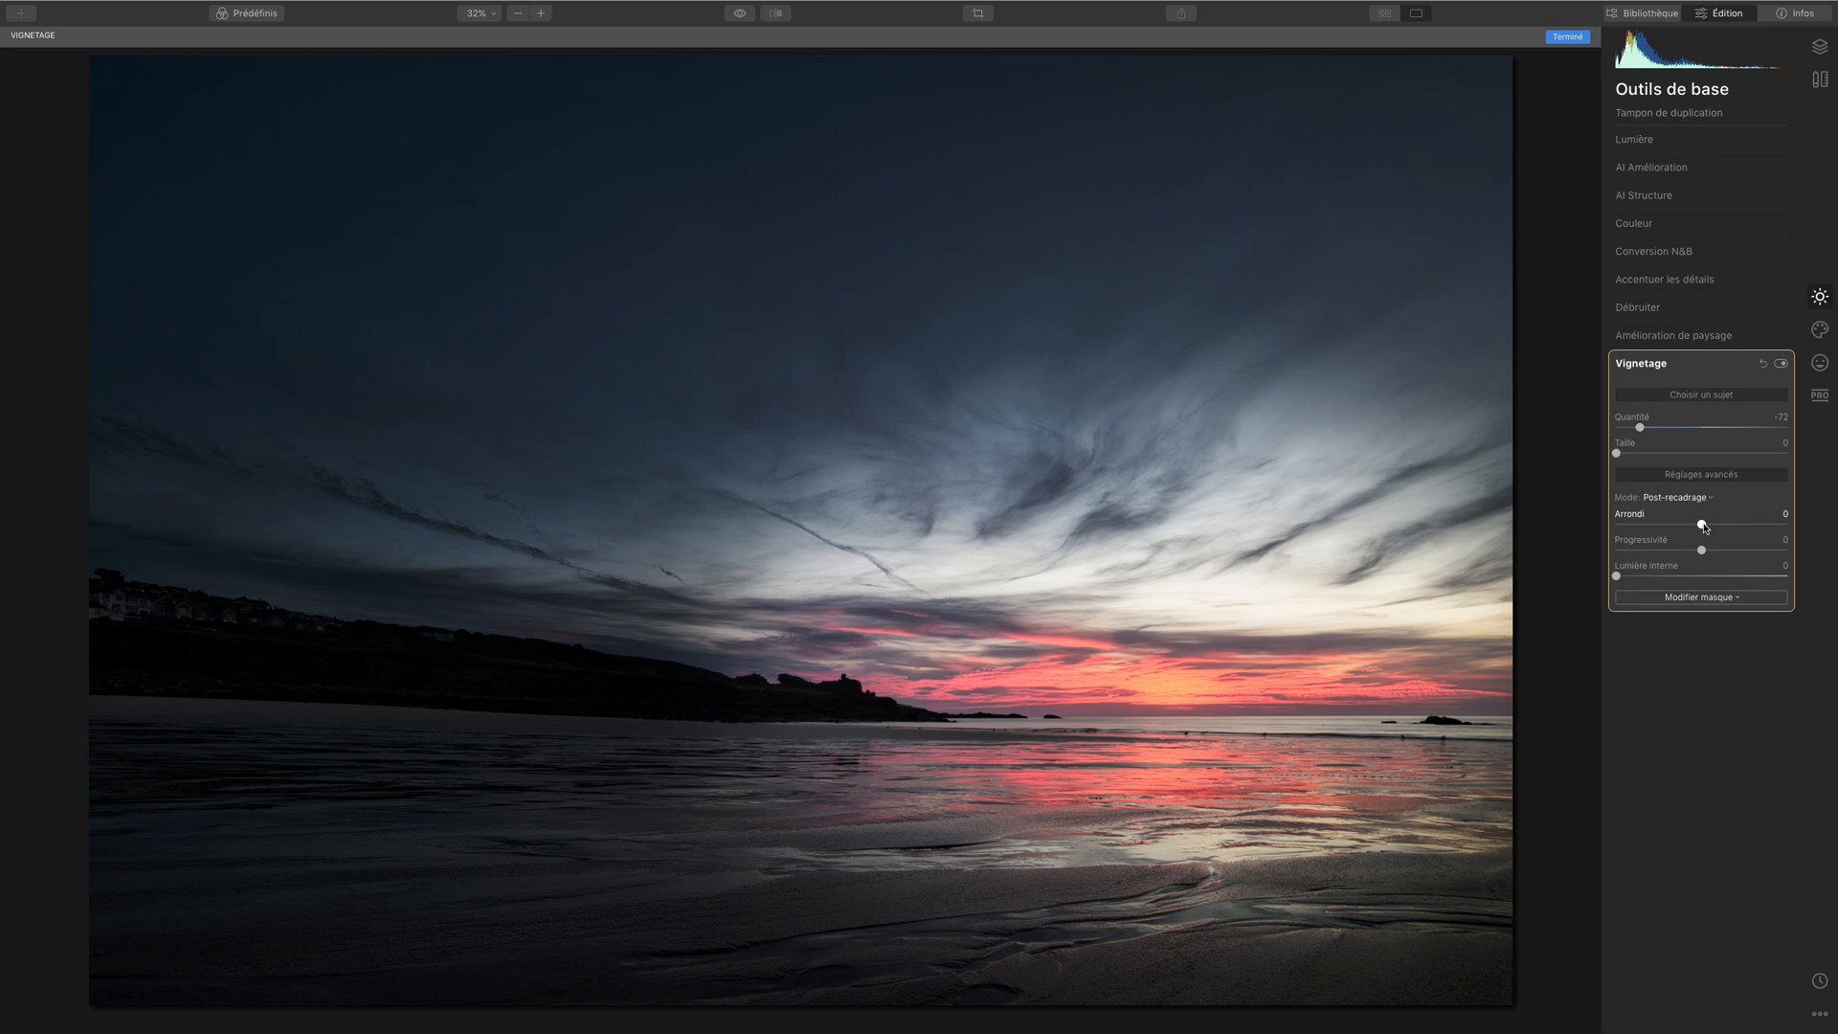
{"action": "mouse_move", "coordinate": [1705, 526]}
{"action": "left_mouse_down"}
{"action": "mouse_move", "coordinate": [1657, 526]}
{"action": "mouse_move", "coordinate": [1706, 525]}
{"action": "left_mouse_up"}
{"action": "left_click_drag", "start_coordinate": [1717, 553], "coordinate": [1818, 544]}
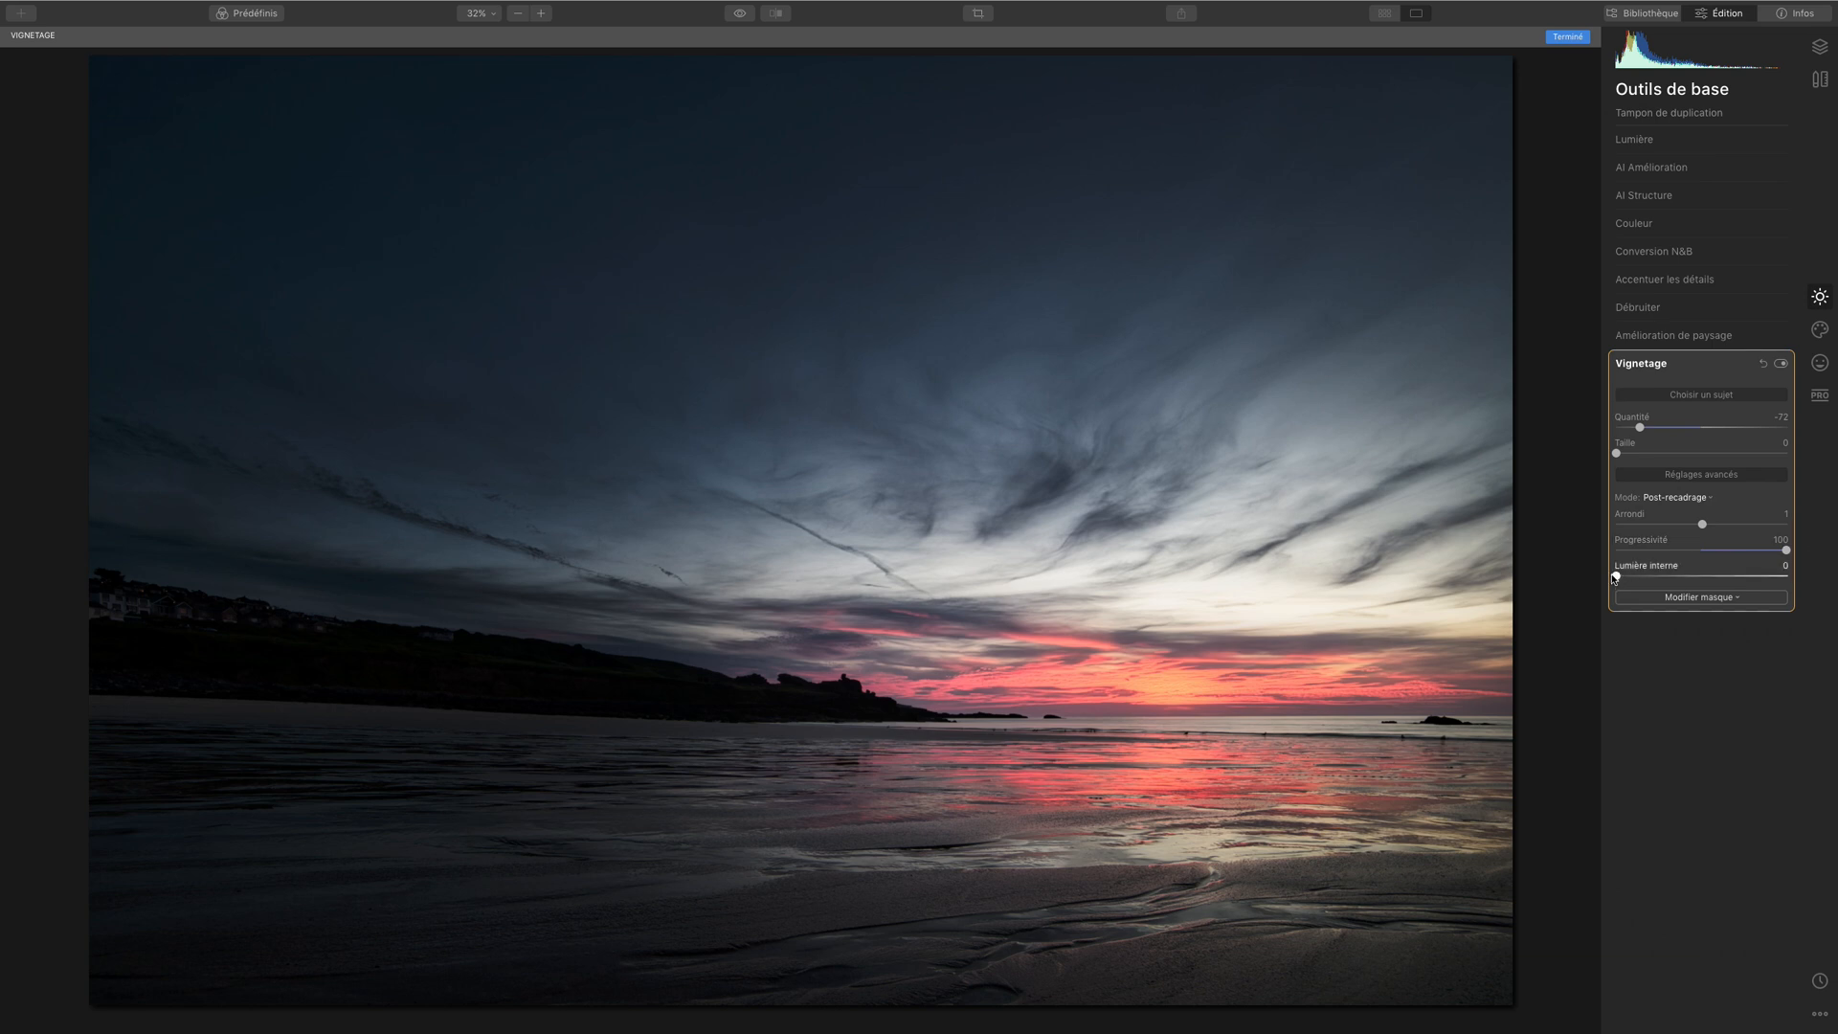
{"action": "mouse_move", "coordinate": [1616, 577]}
{"action": "left_mouse_down"}
{"action": "mouse_move", "coordinate": [1652, 576]}
{"action": "mouse_move", "coordinate": [1629, 575]}
{"action": "left_mouse_up"}
Step: Soften the vignette by setting its Quantité to -54, and compare the photo with and without it
{"action": "left_click_drag", "start_coordinate": [1641, 429], "coordinate": [1653, 429]}
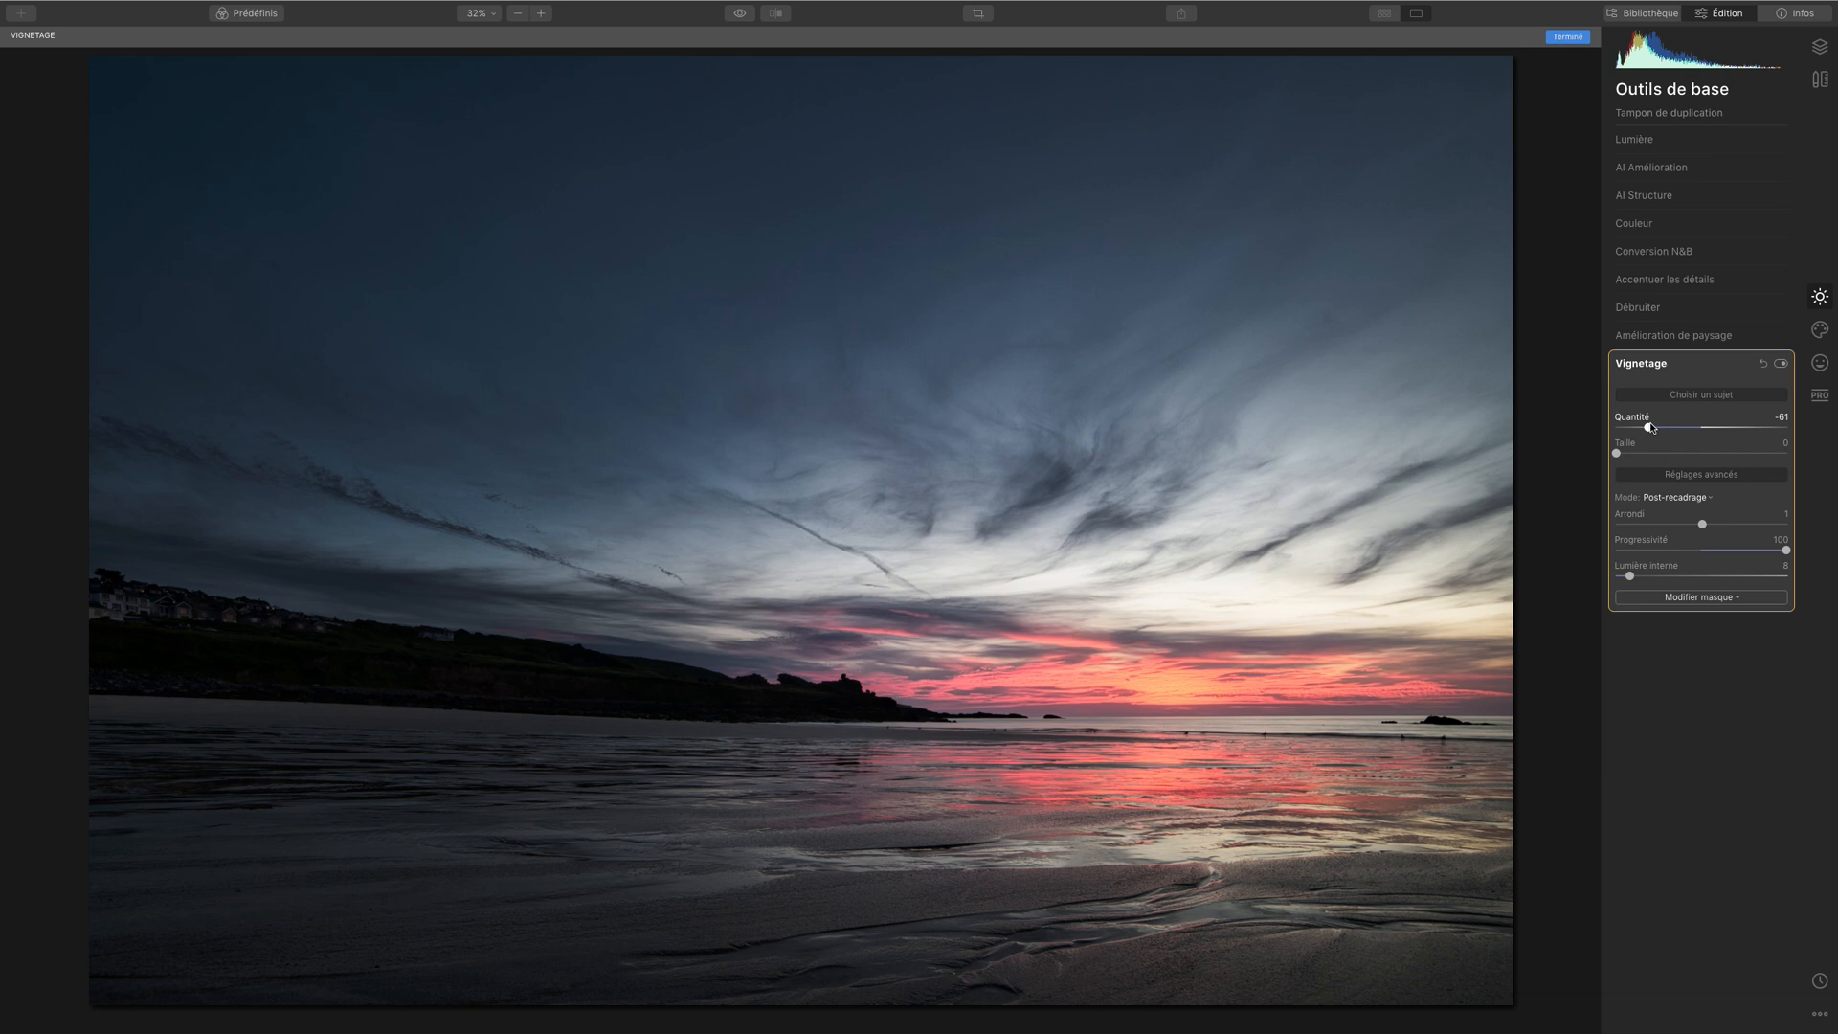
{"action": "left_click_drag", "start_coordinate": [1652, 427], "coordinate": [1658, 427]}
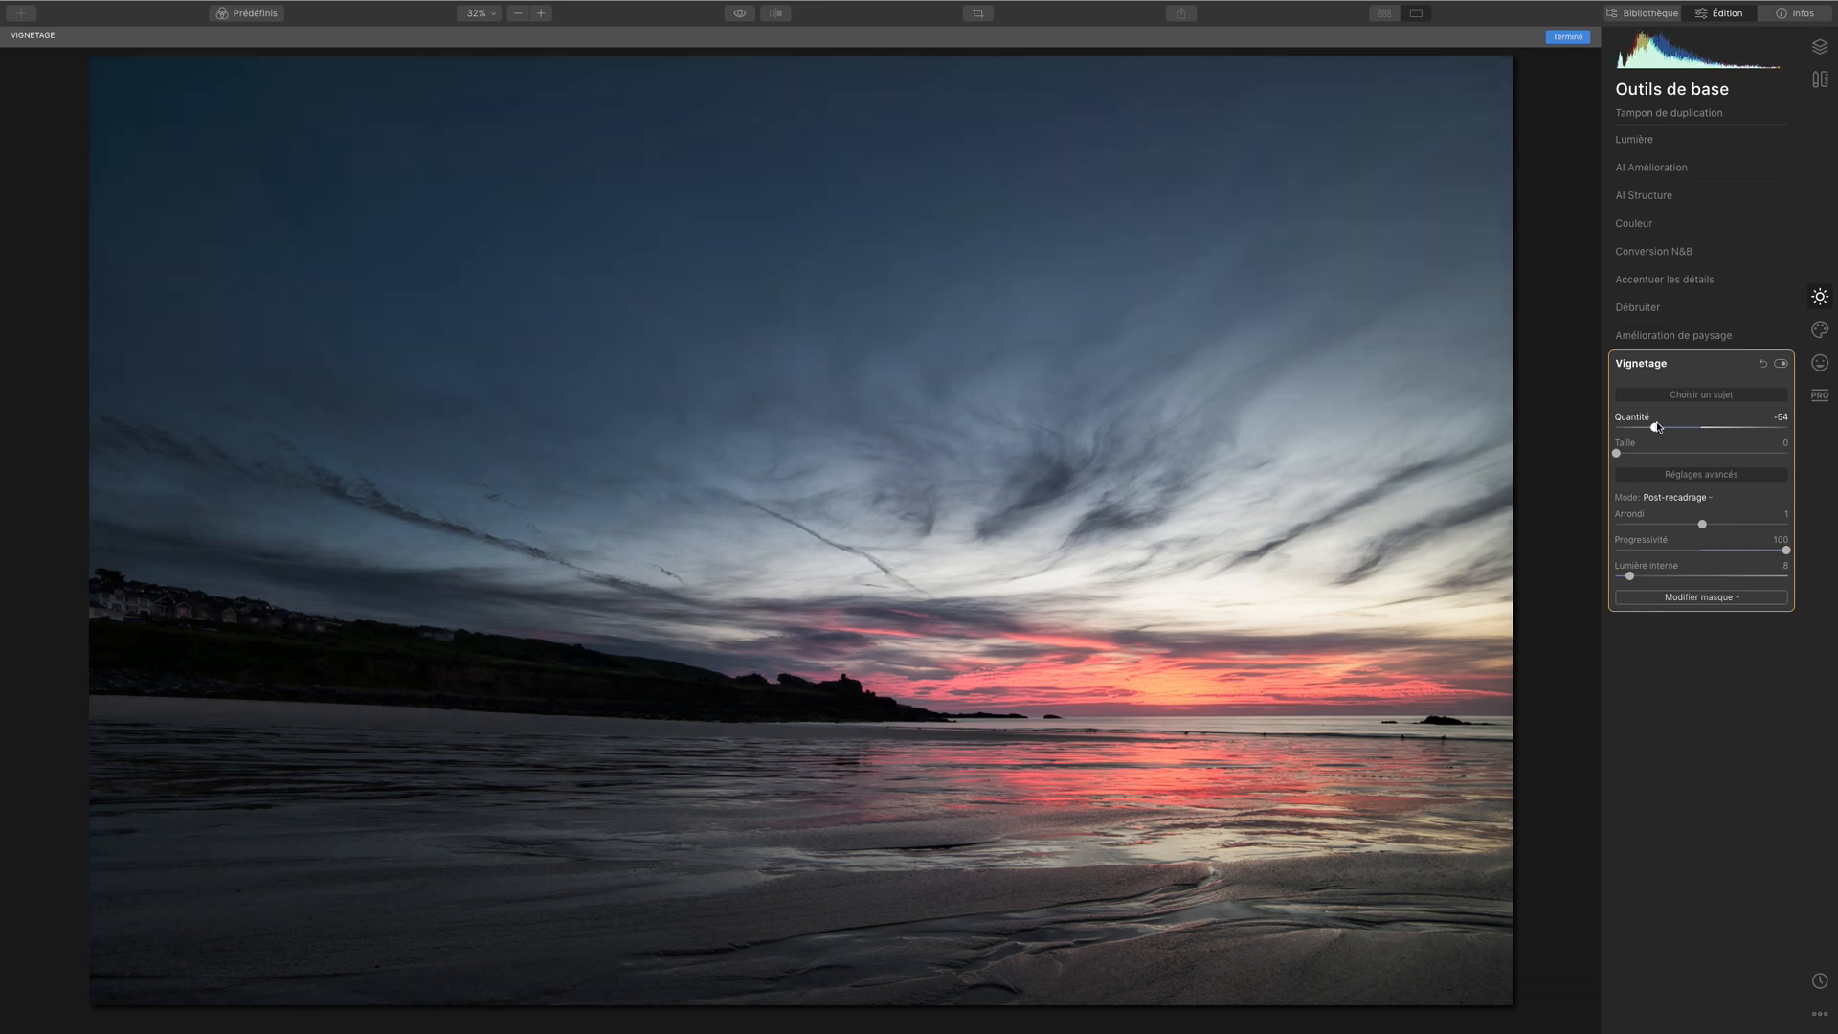
{"action": "left_click", "coordinate": [1781, 363]}
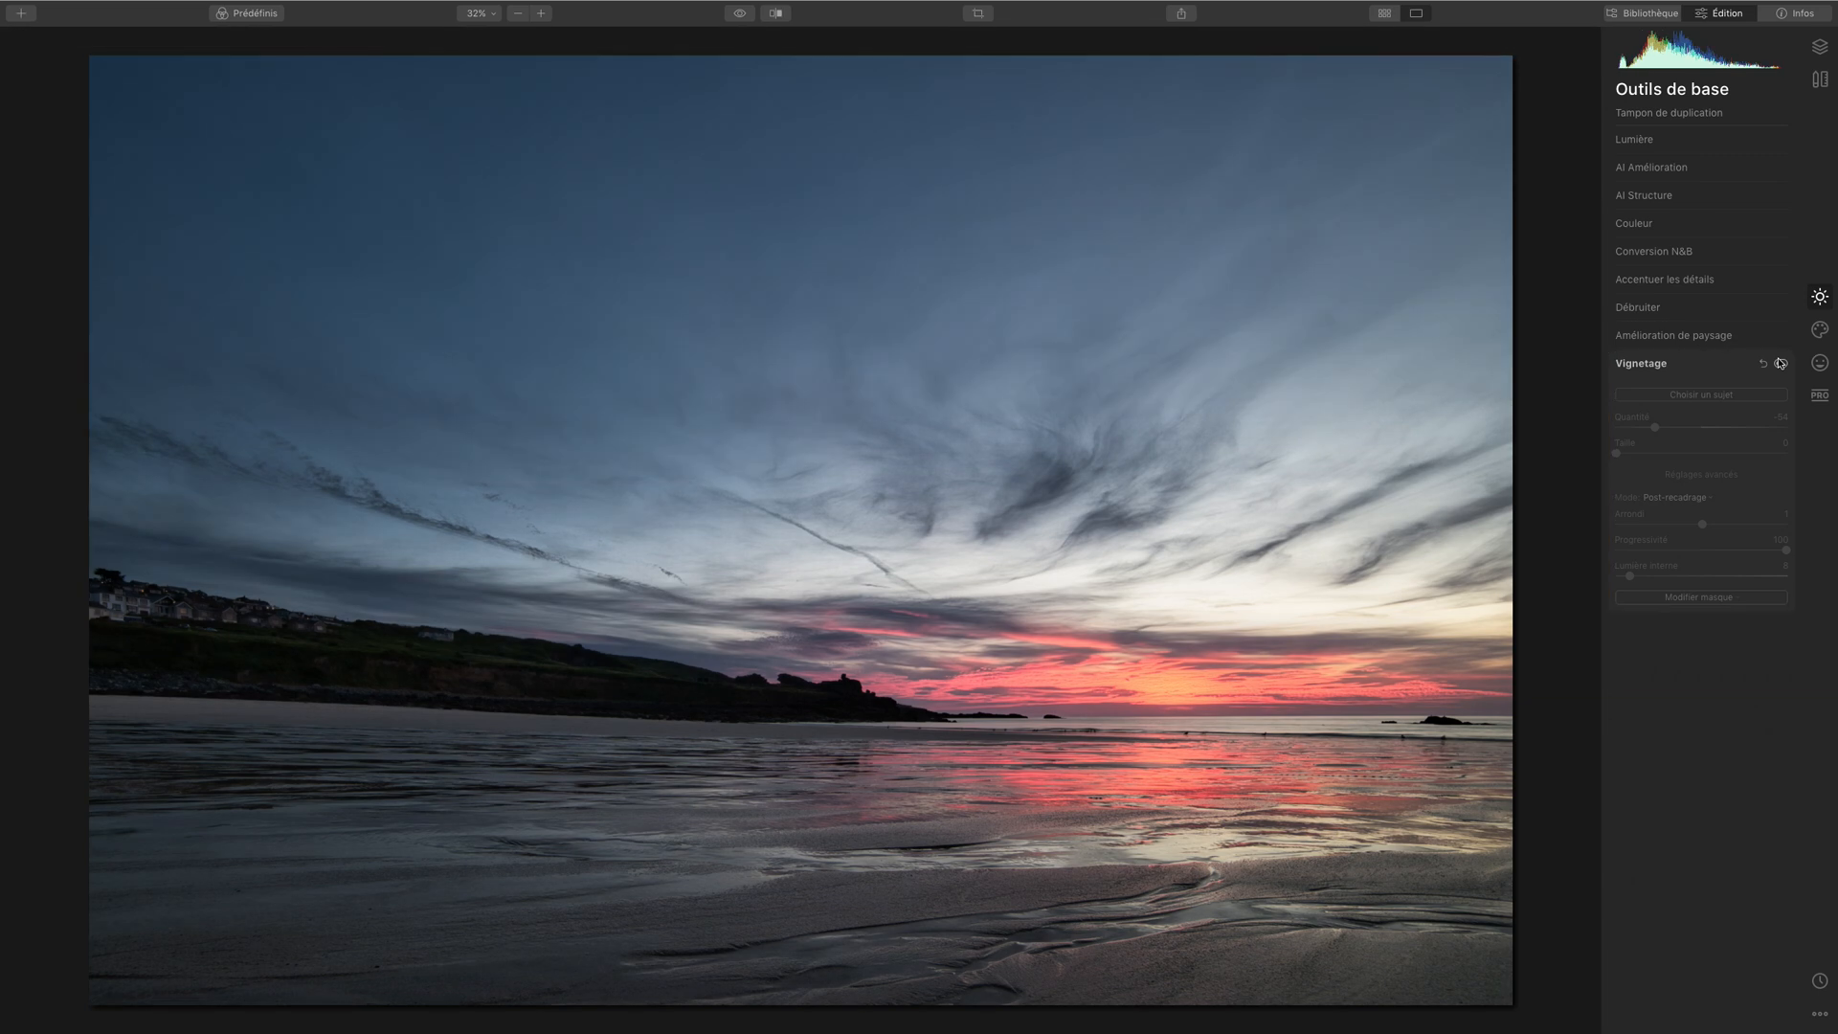
{"action": "left_click", "coordinate": [1781, 363]}
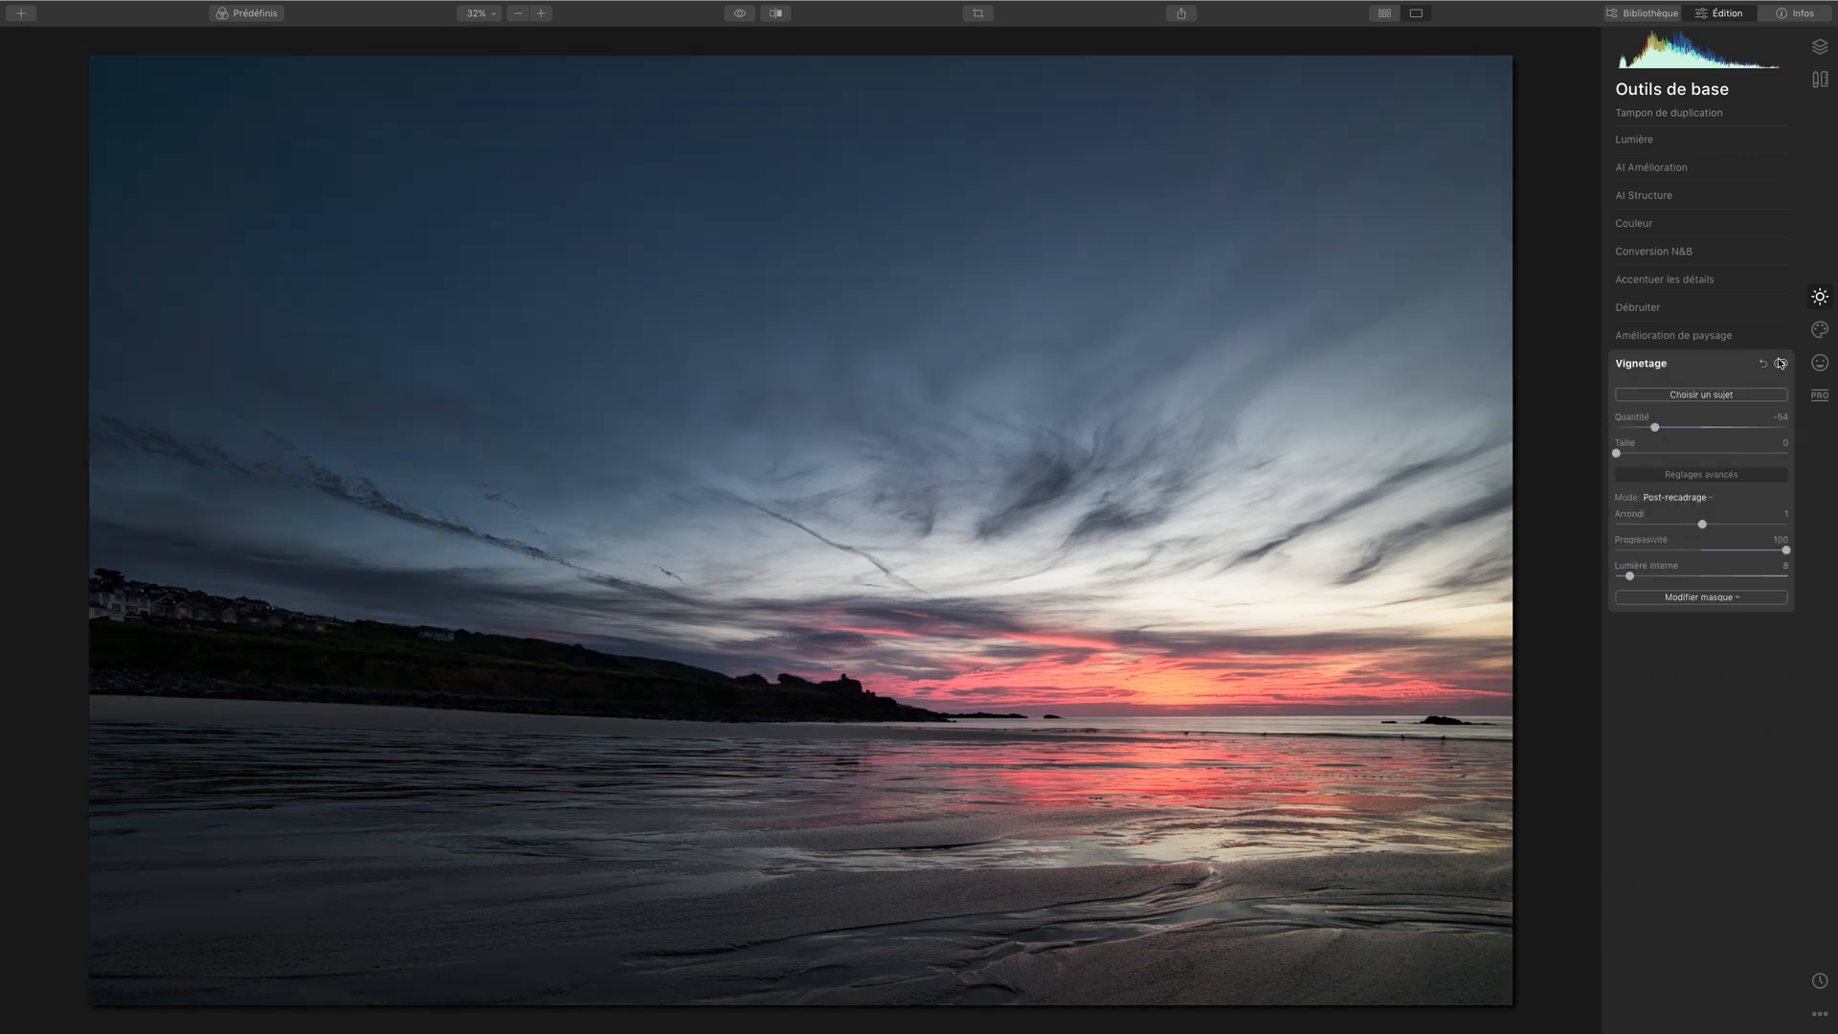
Step: Open the Lumière settings and compare the whole edited photo with the original by switching between the two repeatedly
{"action": "left_click", "coordinate": [1662, 140]}
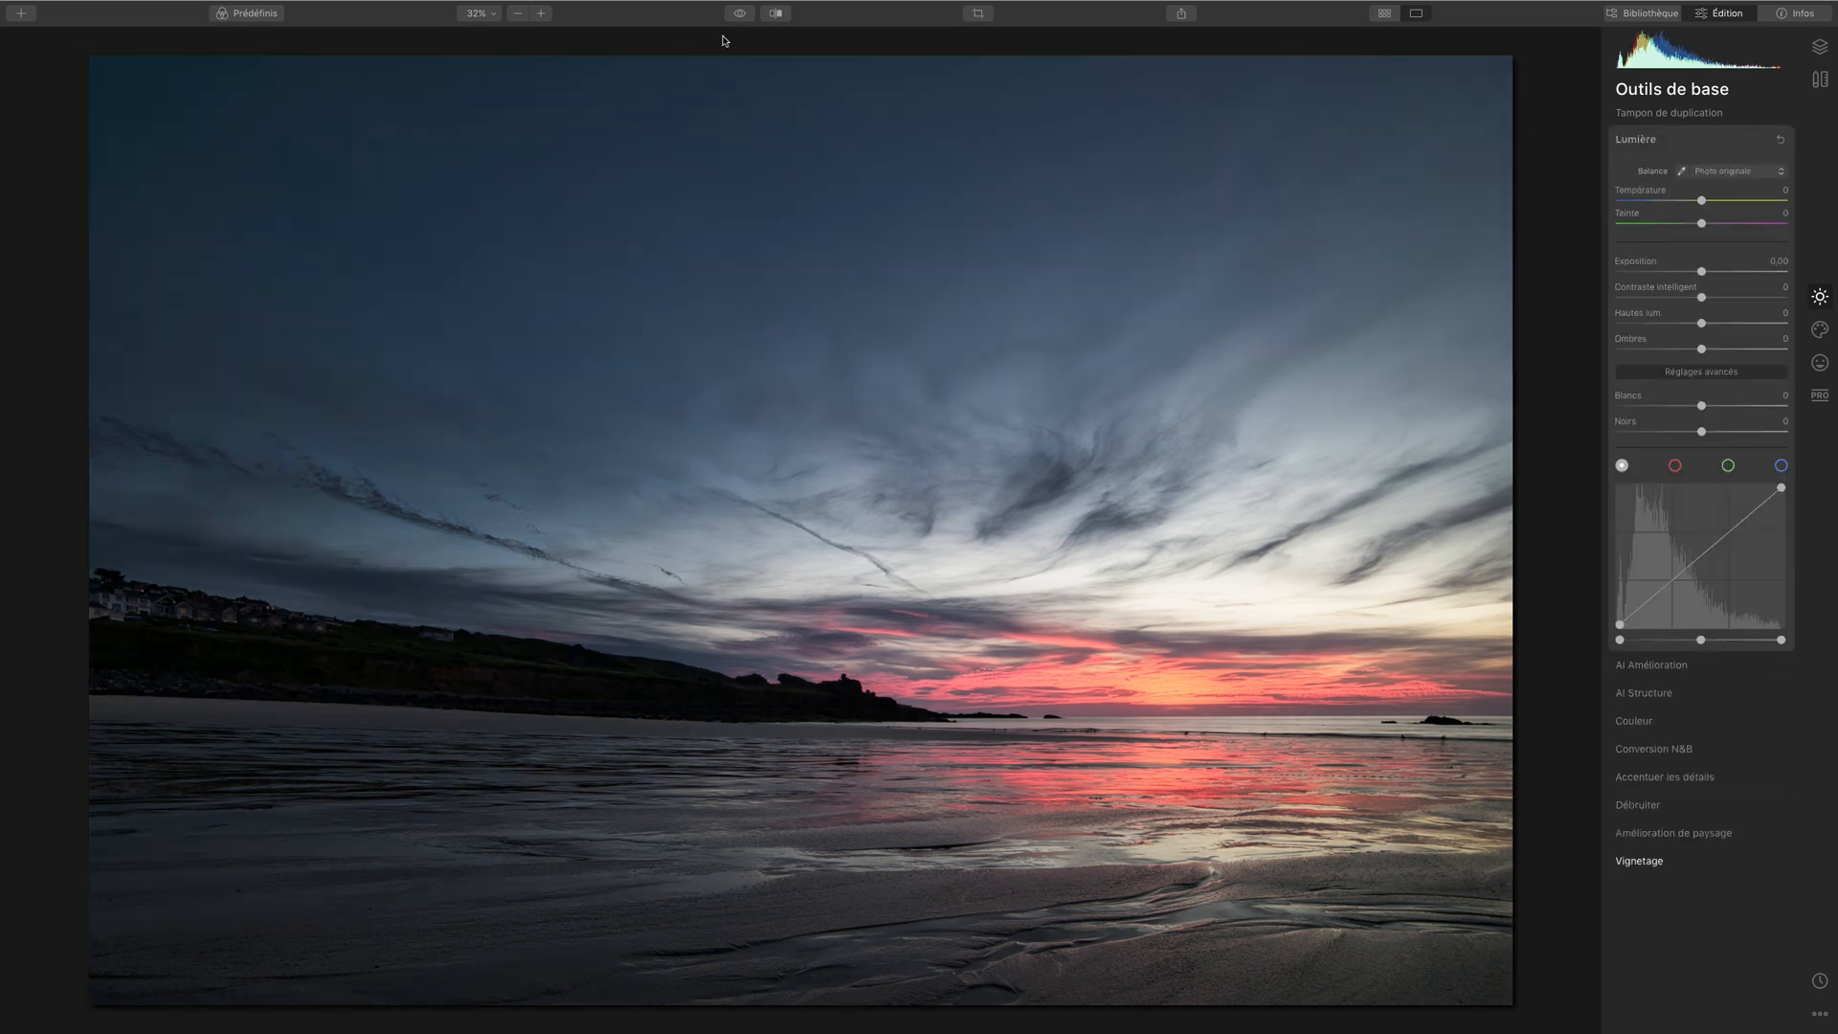
{"action": "left_click", "coordinate": [769, 31]}
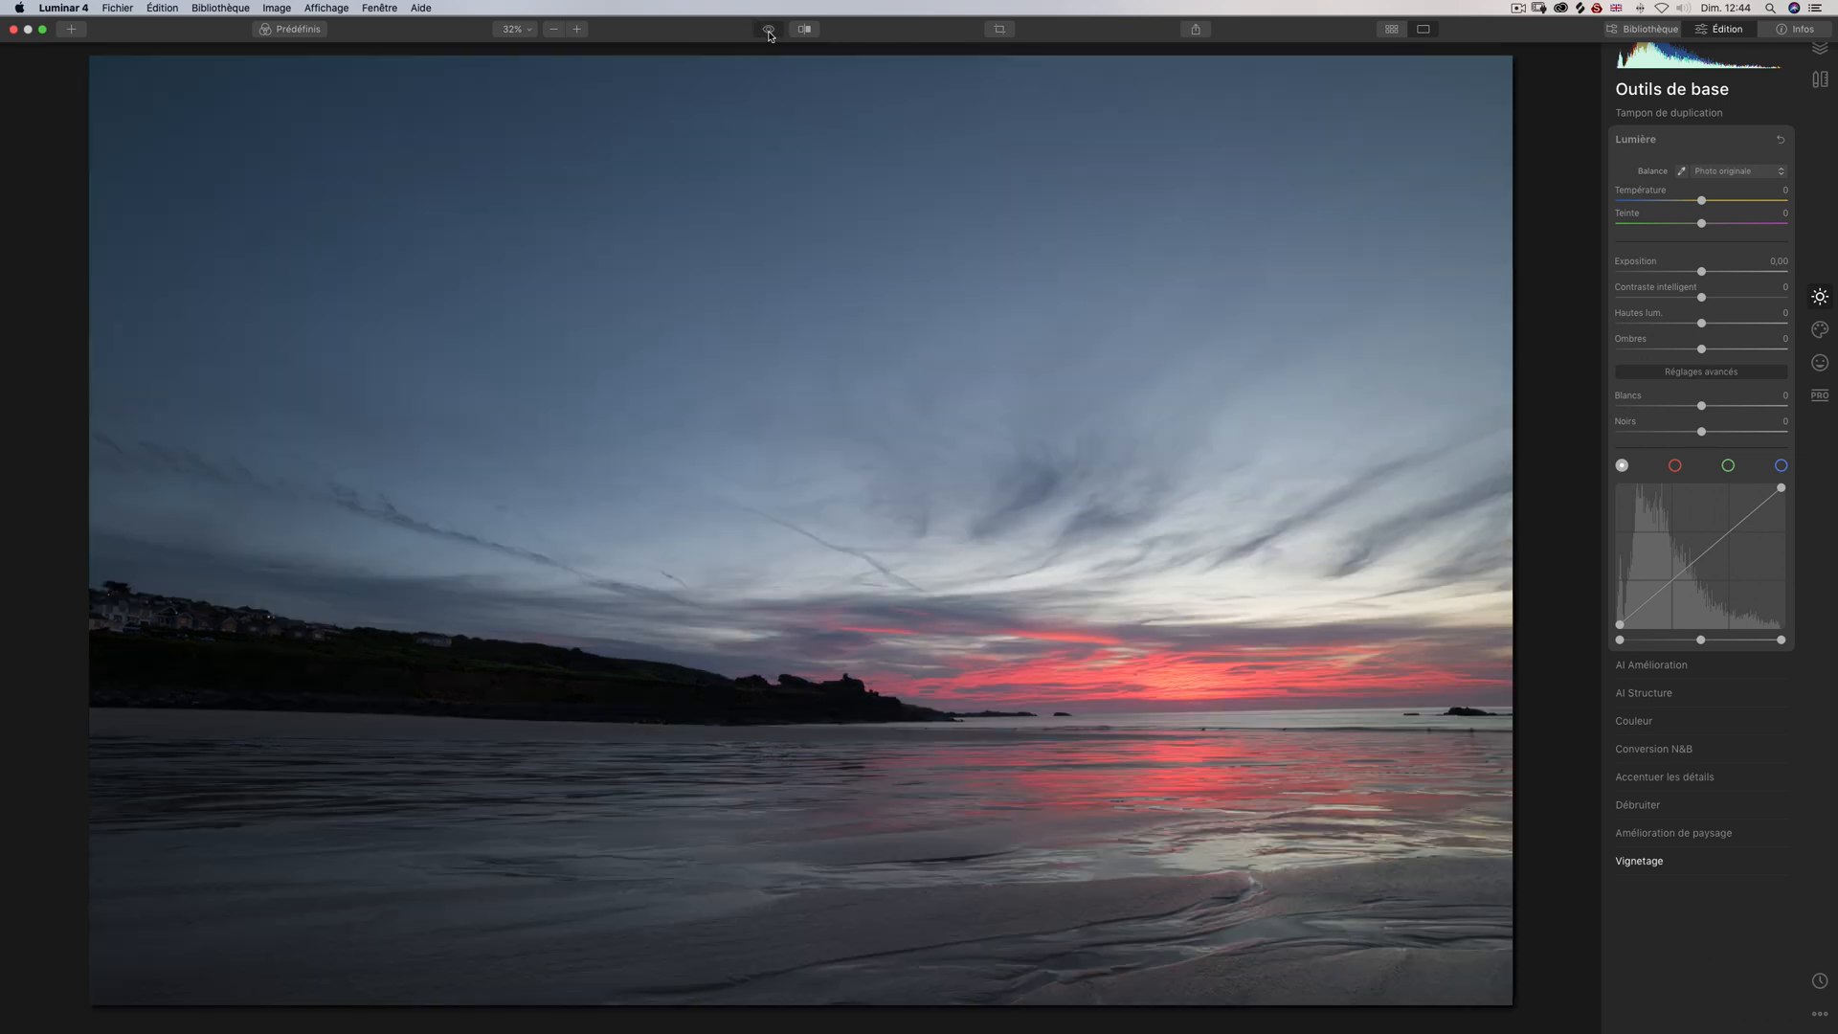
{"action": "left_click", "coordinate": [769, 34]}
{"action": "left_click", "coordinate": [769, 34]}
{"action": "left_click", "coordinate": [769, 34]}
{"action": "left_click", "coordinate": [769, 34]}
{"action": "left_click", "coordinate": [769, 34]}
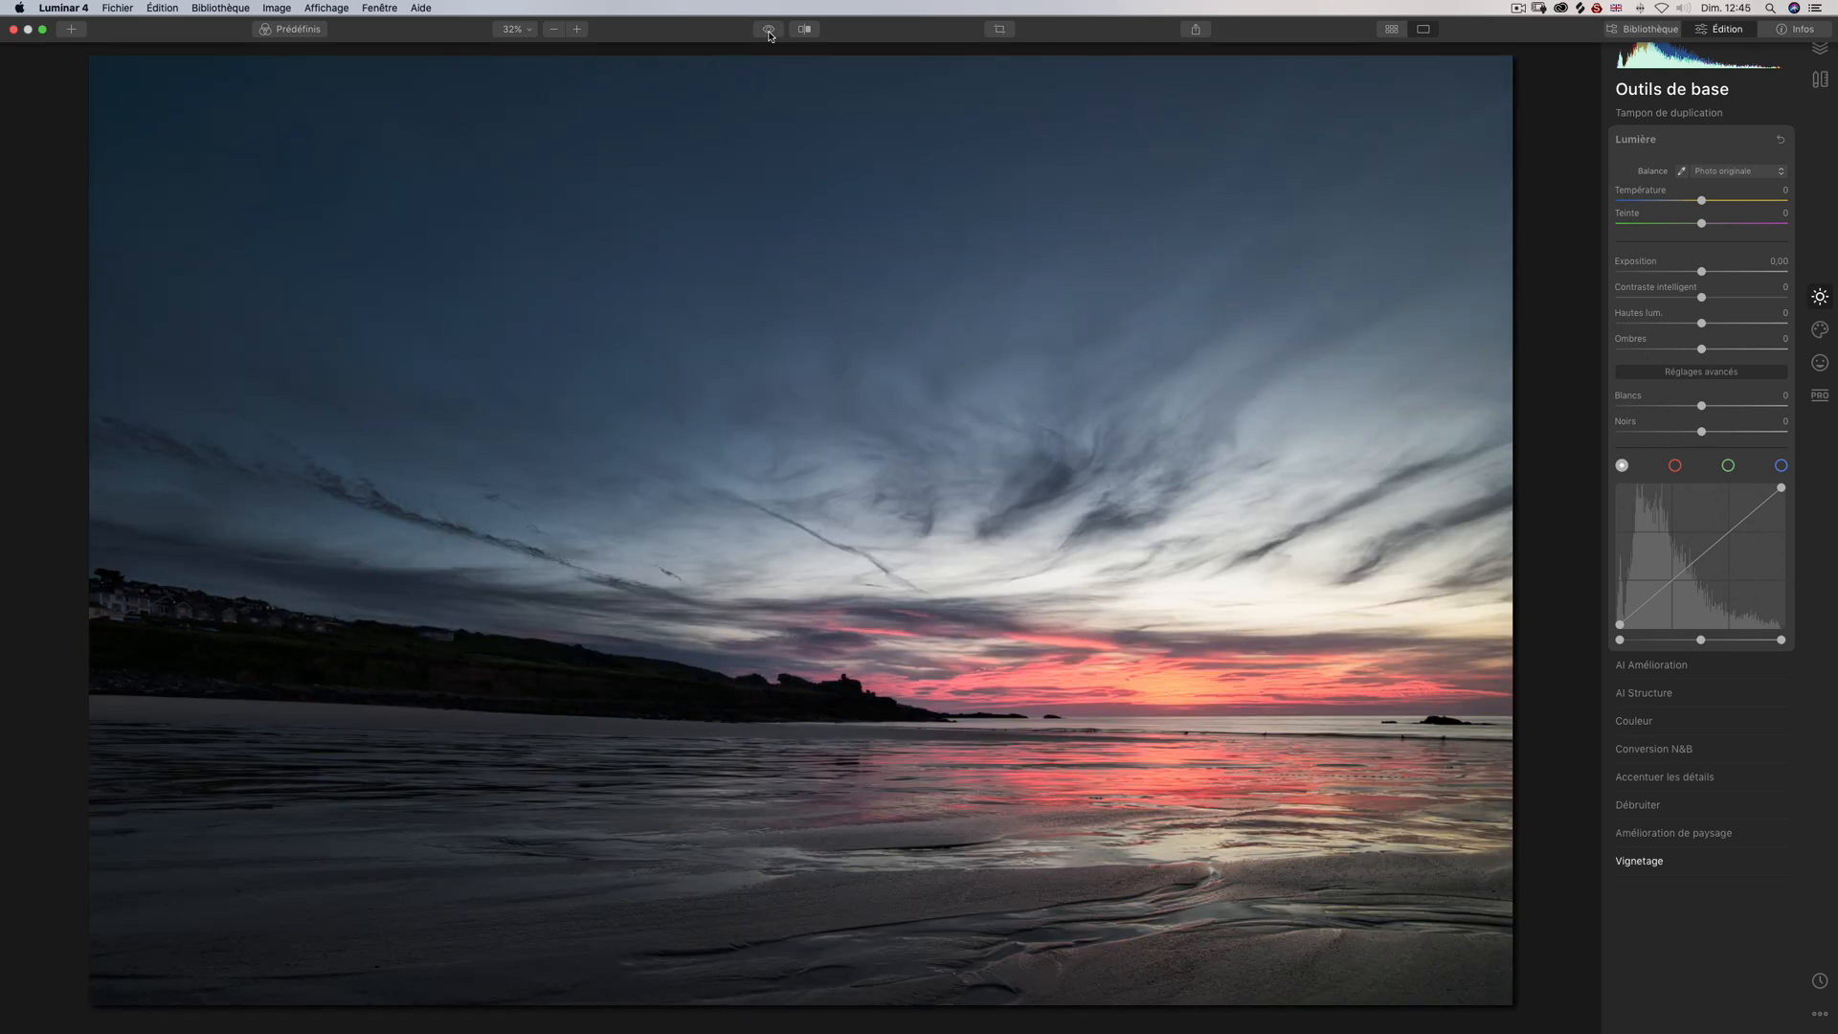
{"action": "left_click", "coordinate": [769, 33]}
{"action": "left_click", "coordinate": [768, 34]}
Step: Examine the photo in a split Avant/Après view, sweeping the divider across the image, and close the split view
{"action": "left_click", "coordinate": [775, 14]}
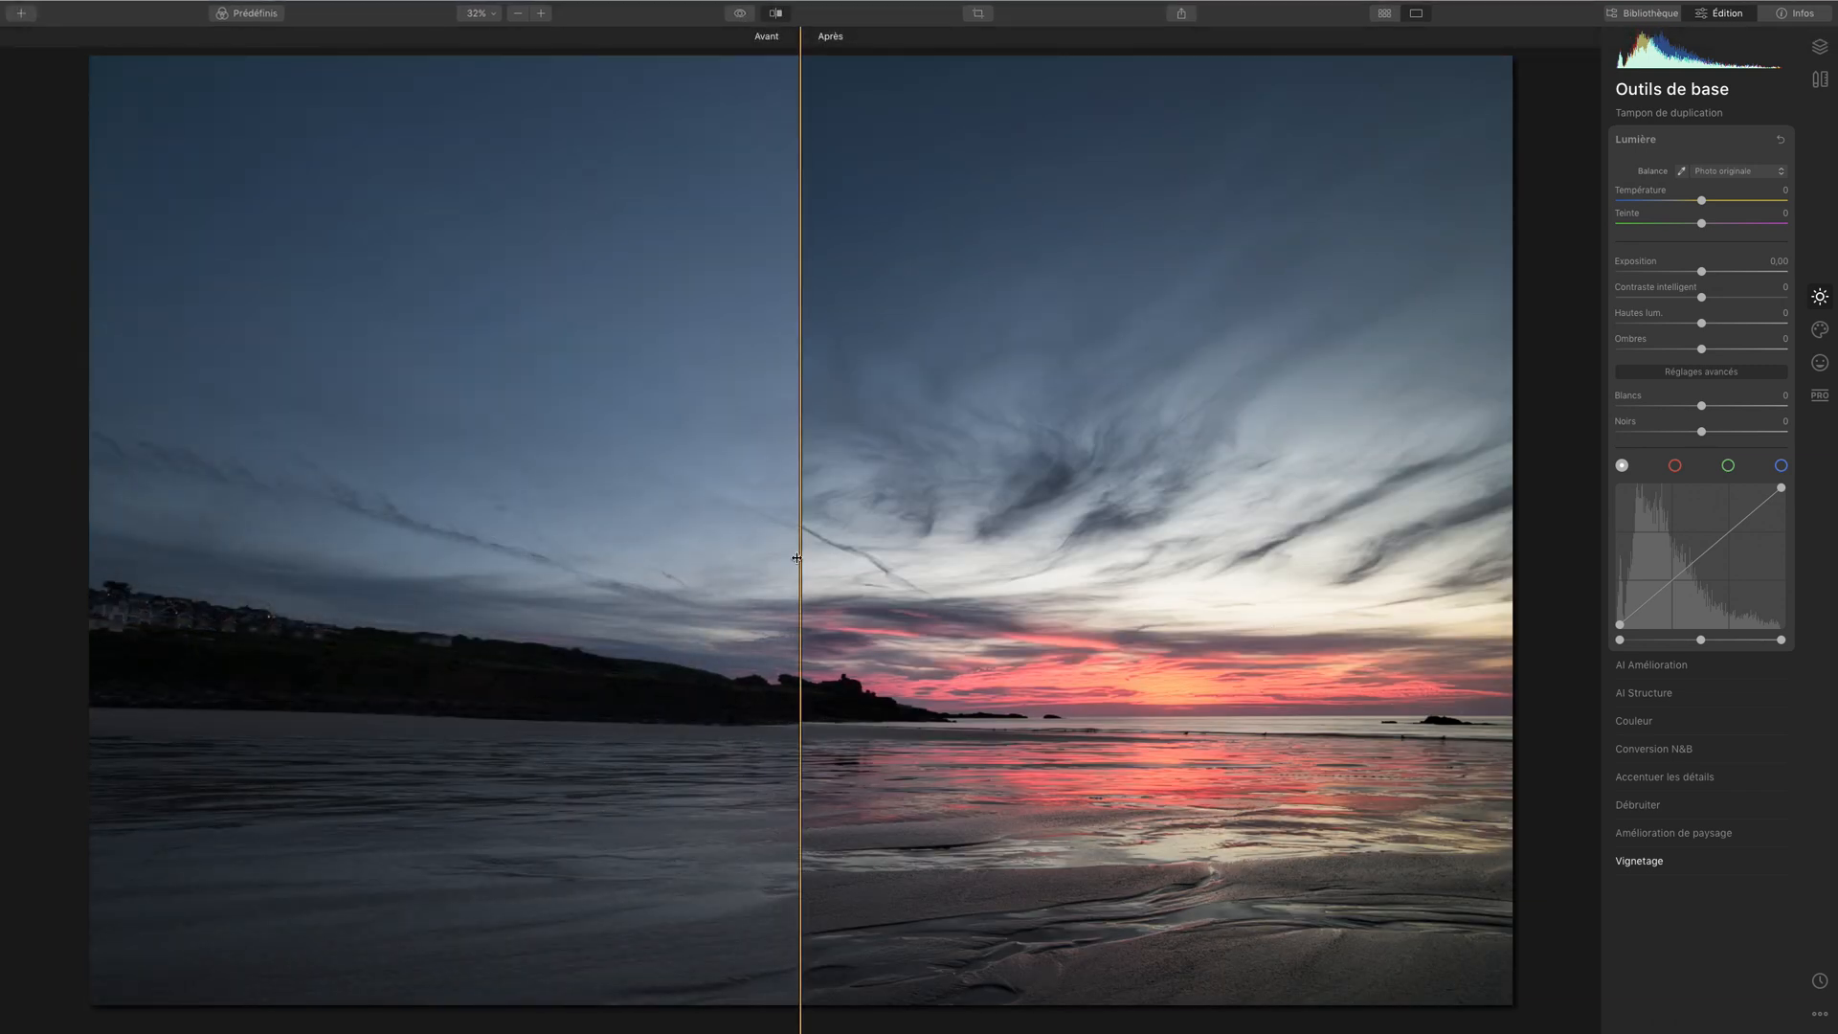
{"action": "left_click_drag", "start_coordinate": [796, 559], "coordinate": [1443, 622]}
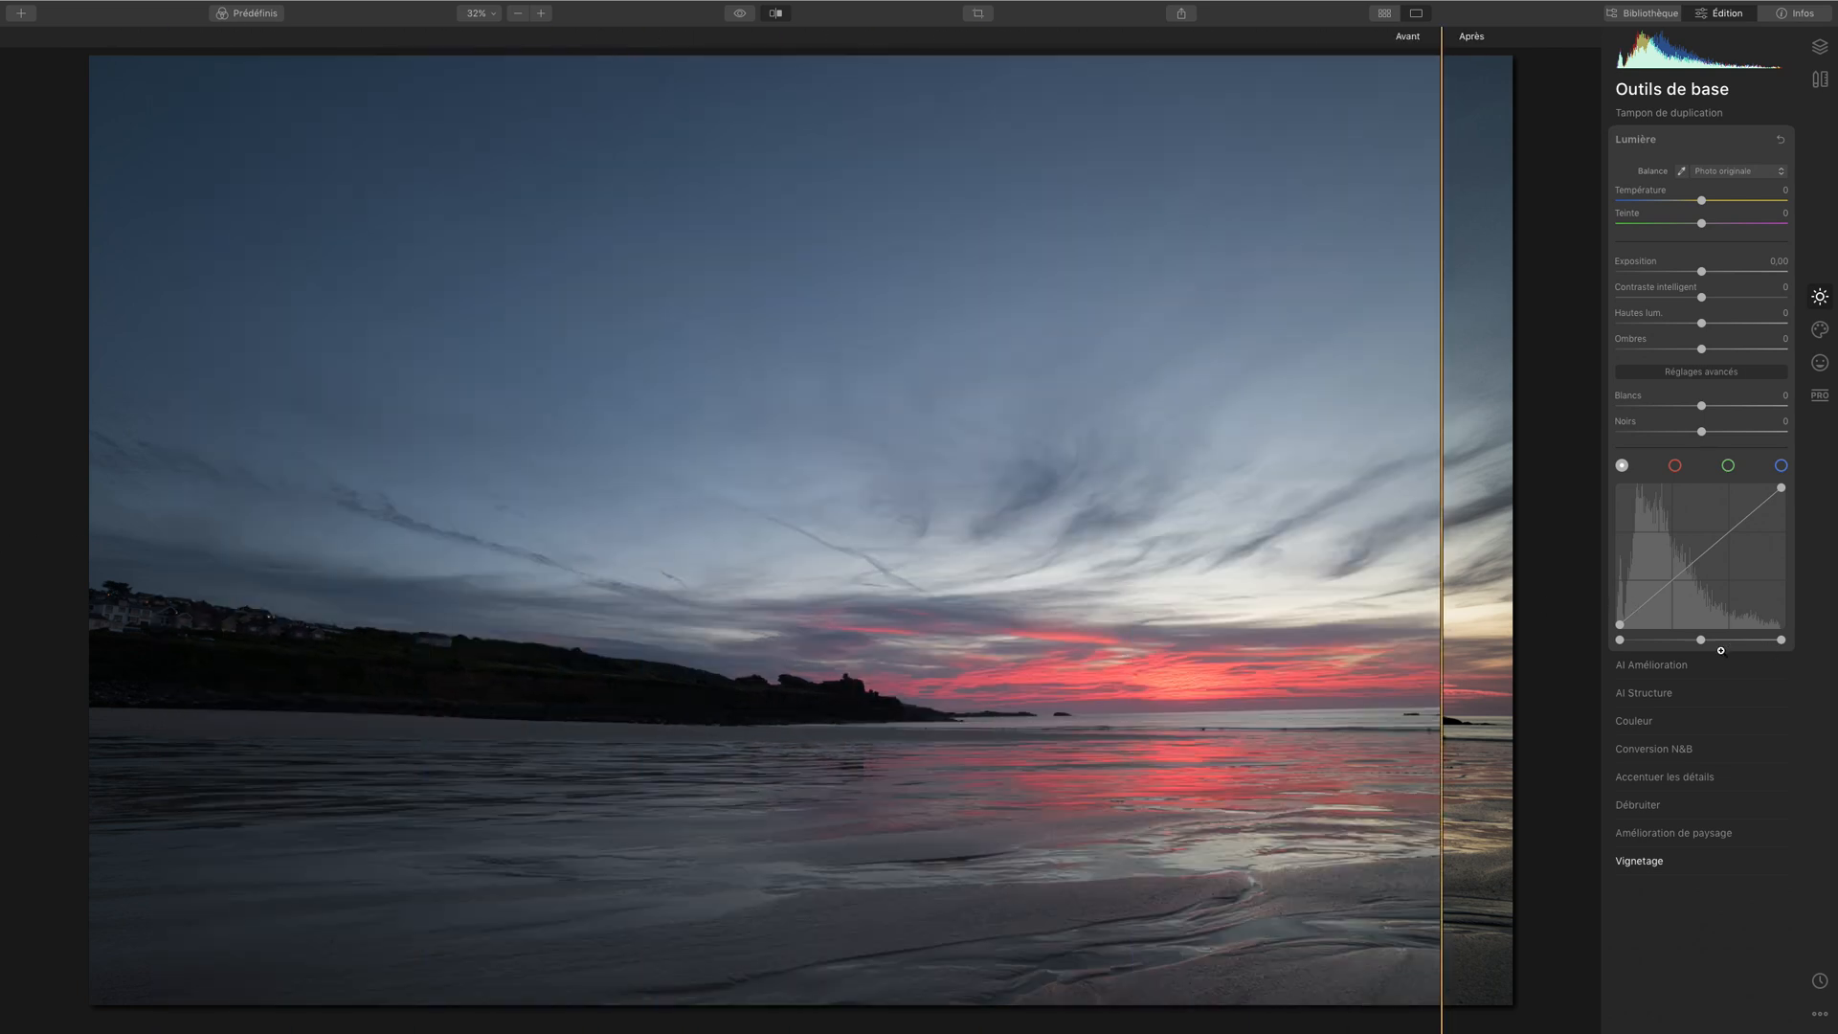
{"action": "left_click_drag", "start_coordinate": [1721, 651], "coordinate": [427, 661]}
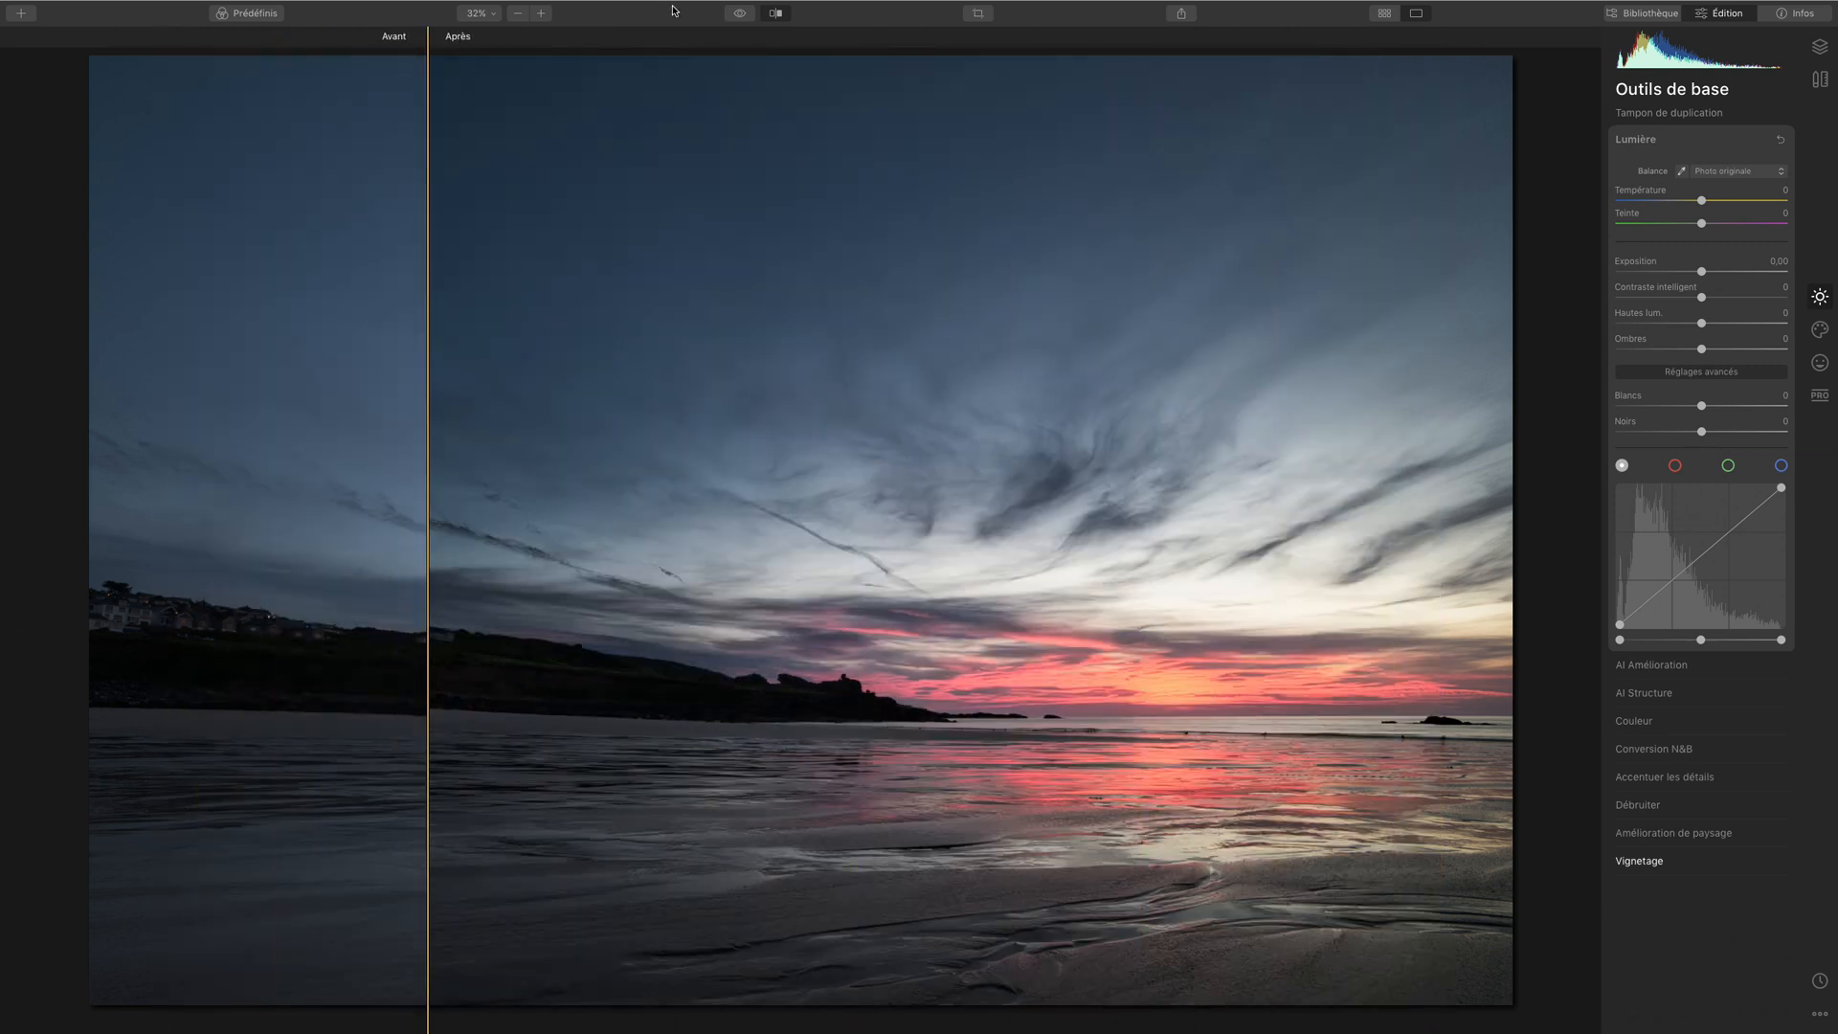
{"action": "left_click", "coordinate": [778, 17]}
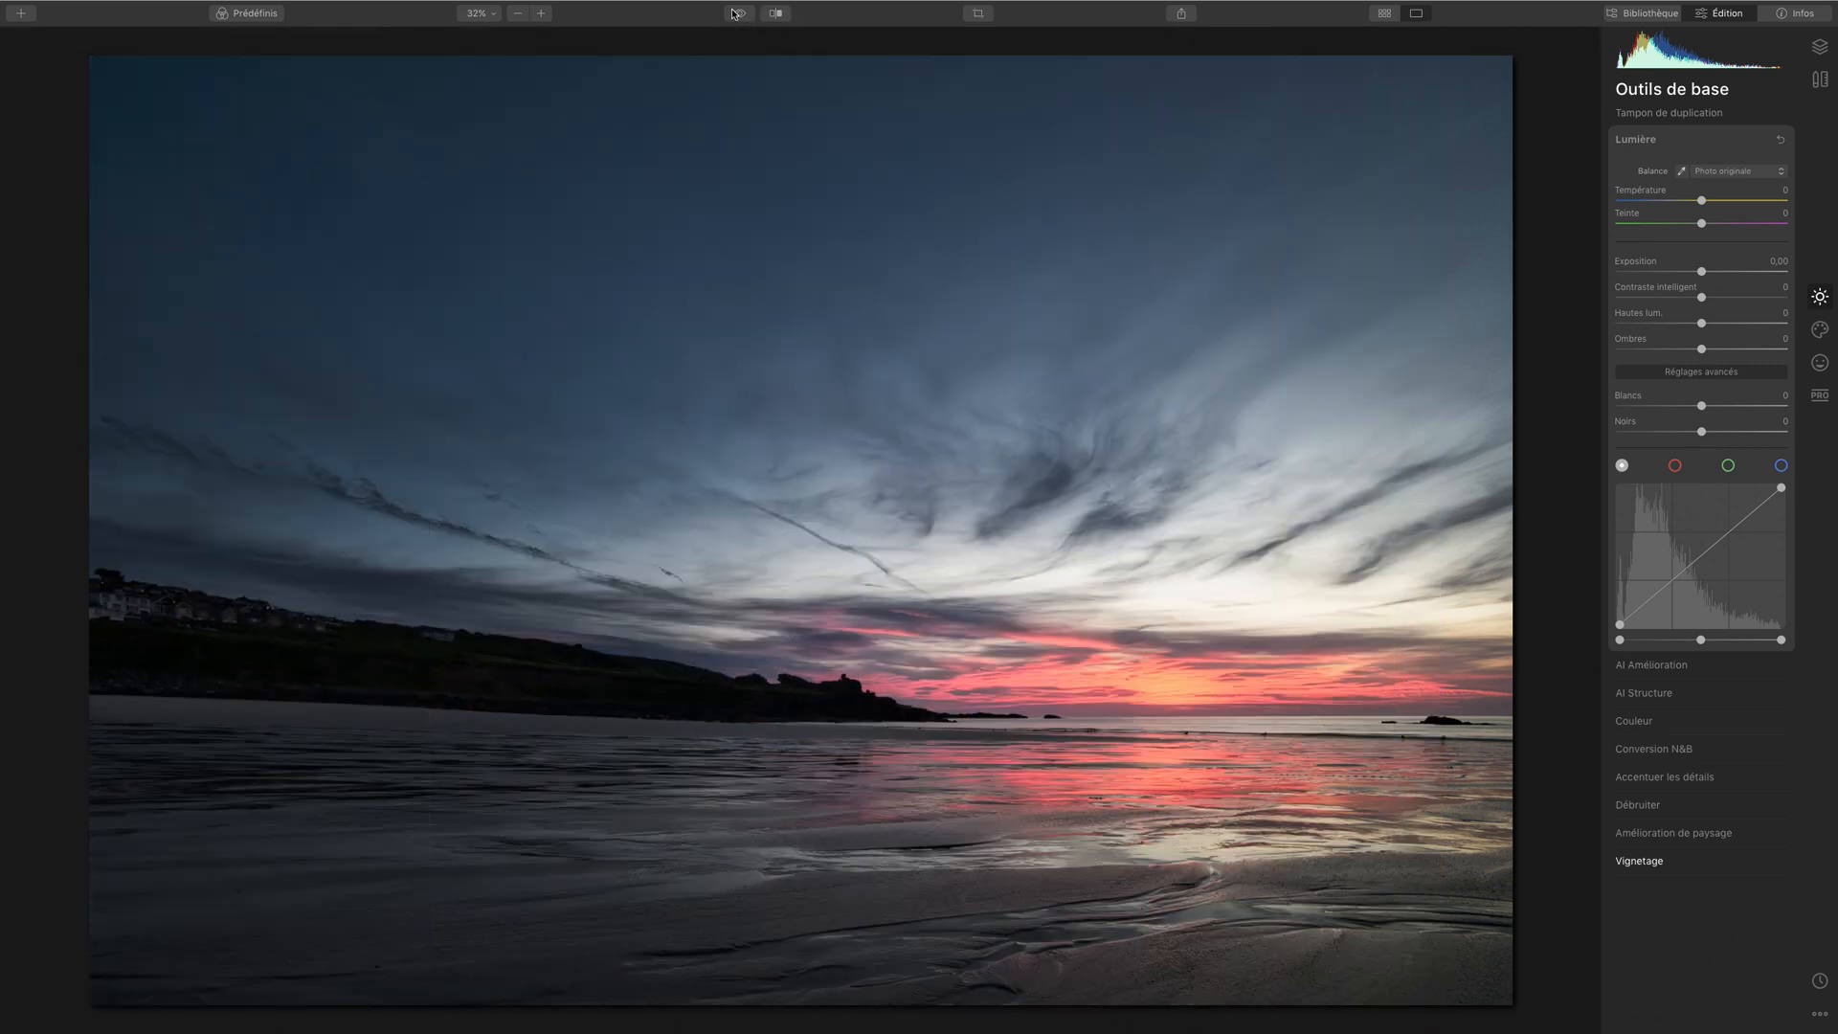
Step: Alternate once more between the full-frame original and the finished sunset to judge the overall development
{"action": "left_click", "coordinate": [736, 13]}
{"action": "left_click", "coordinate": [735, 13]}
{"action": "left_click", "coordinate": [736, 14]}
{"action": "left_click", "coordinate": [735, 14]}
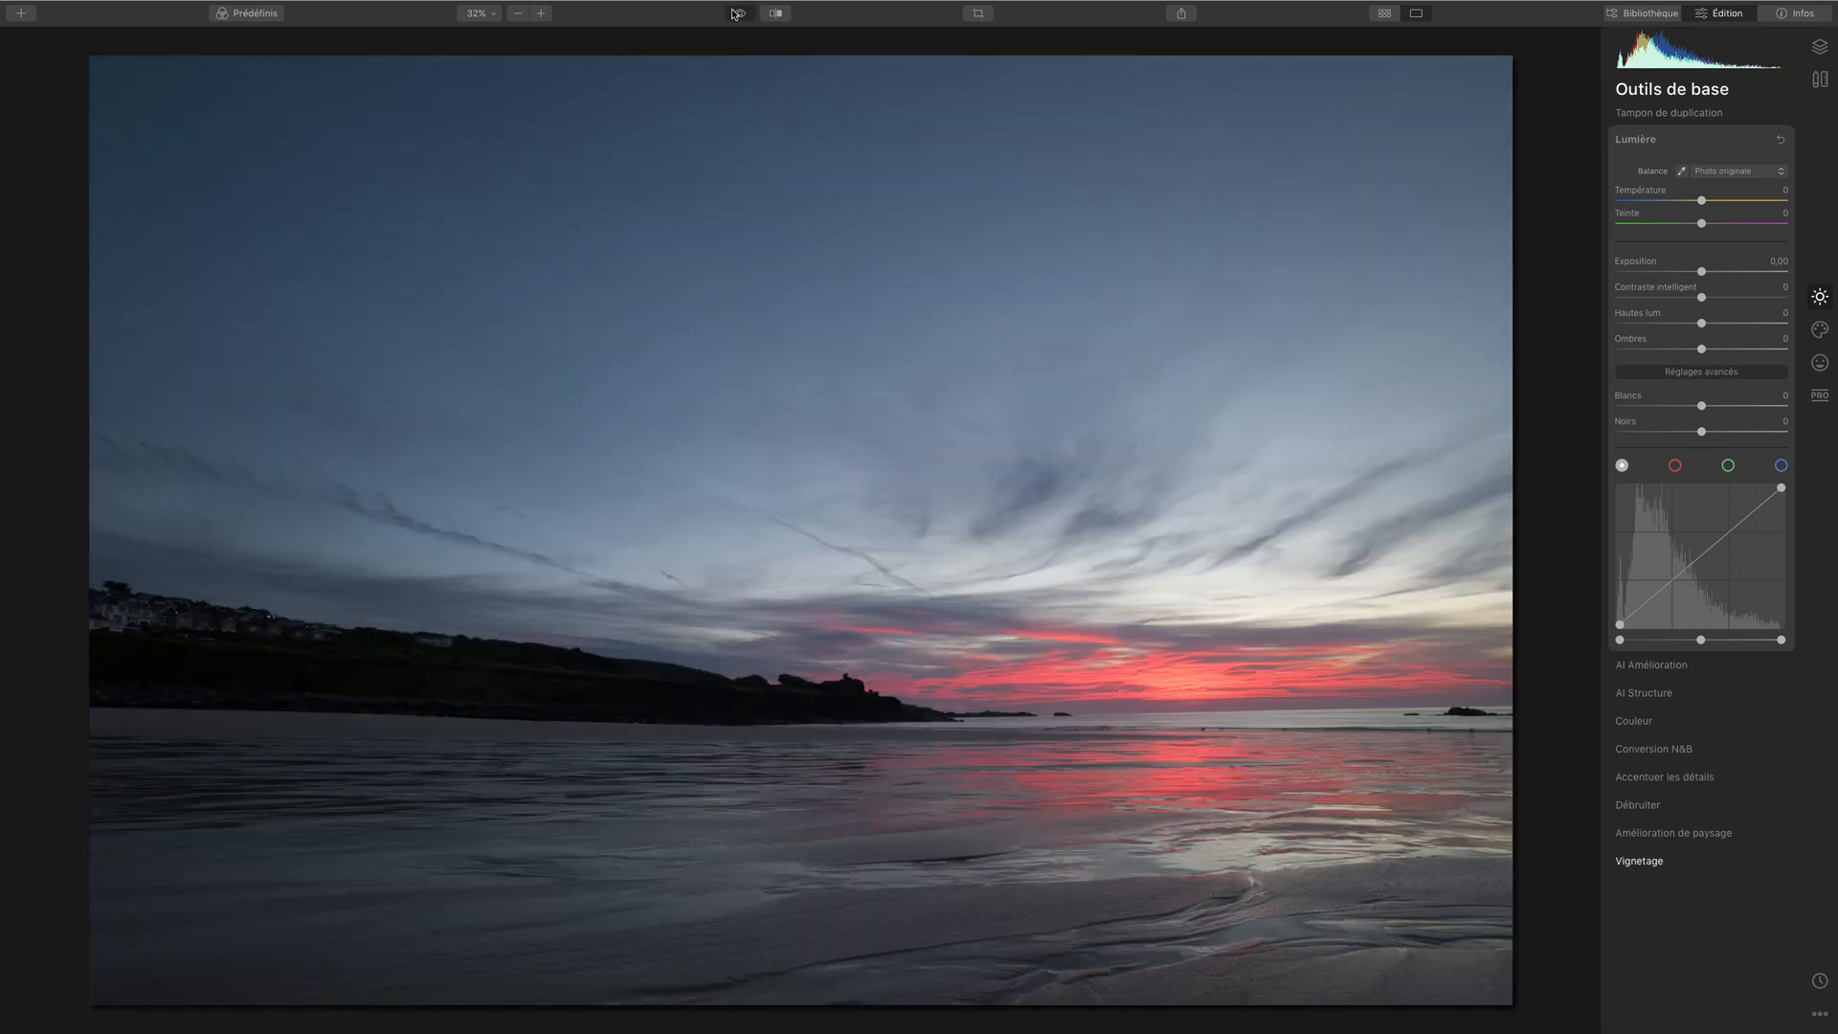
{"action": "left_click", "coordinate": [736, 14]}
{"action": "left_click", "coordinate": [735, 13]}
{"action": "left_click", "coordinate": [735, 13]}
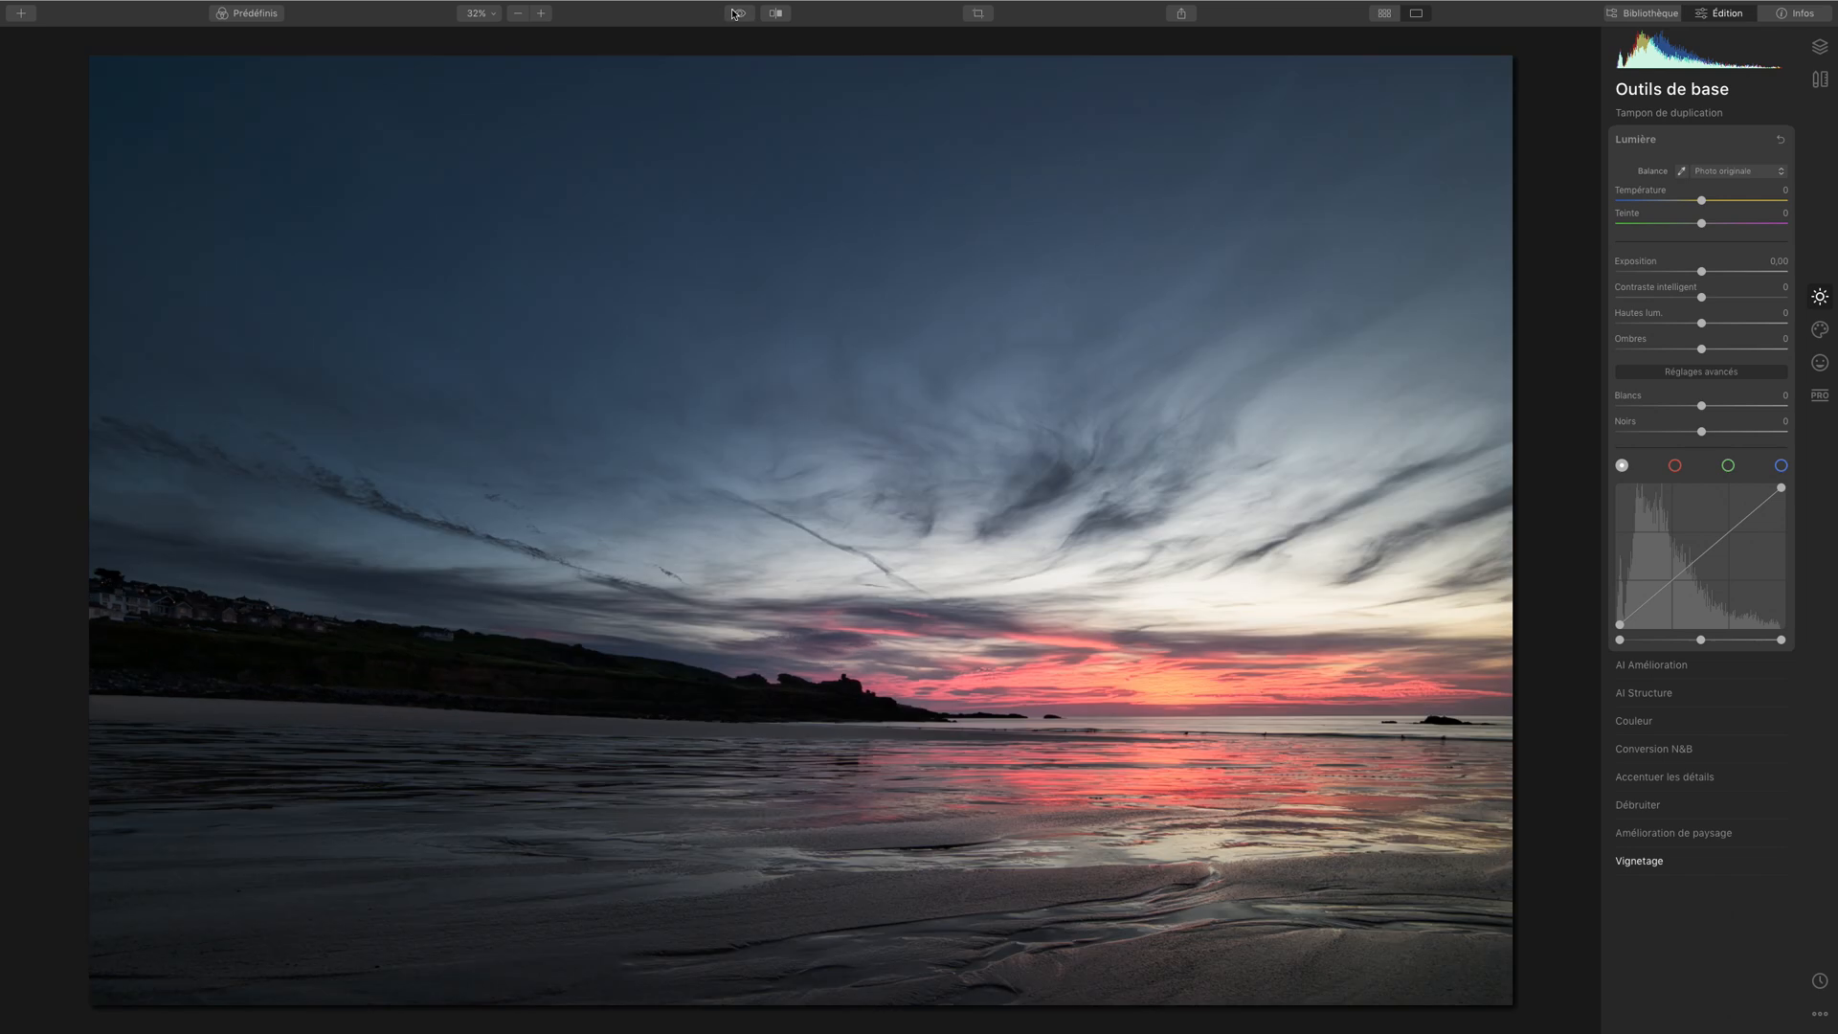